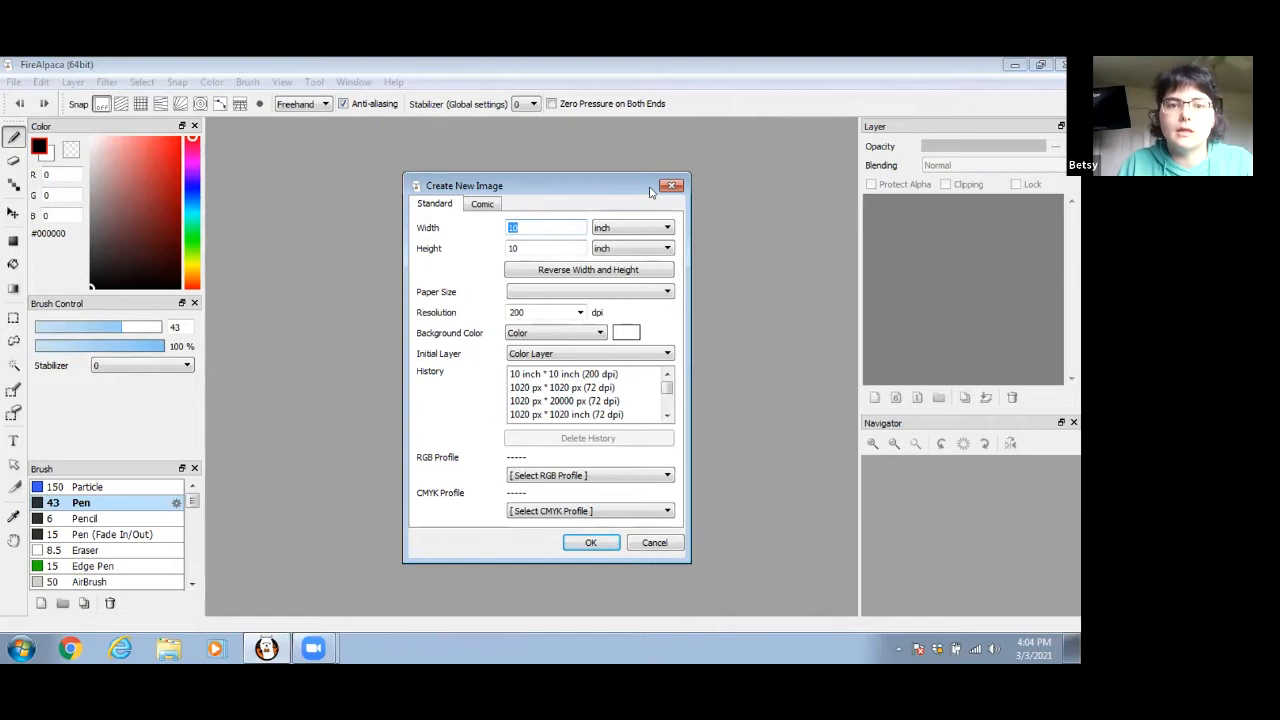
Step: Create a new image 6 inches wide and 4 inches high at 200 dpi
type("6")
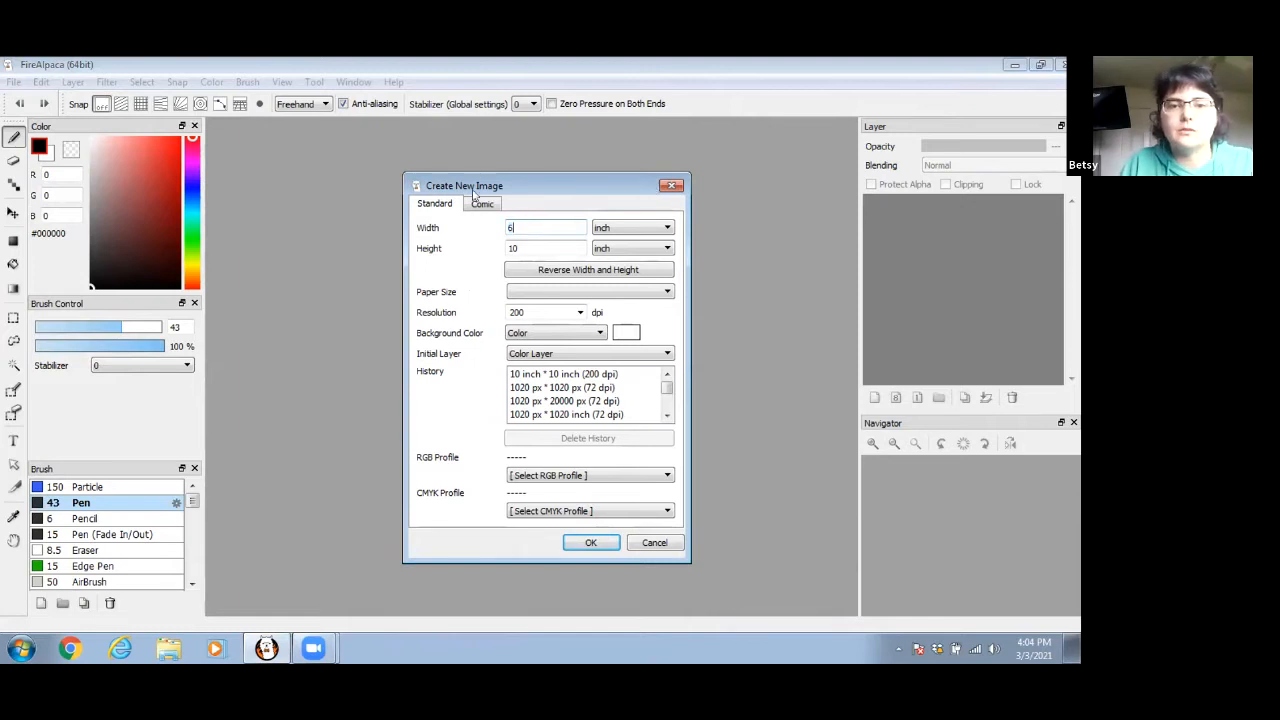
double_click(516, 247)
type("4")
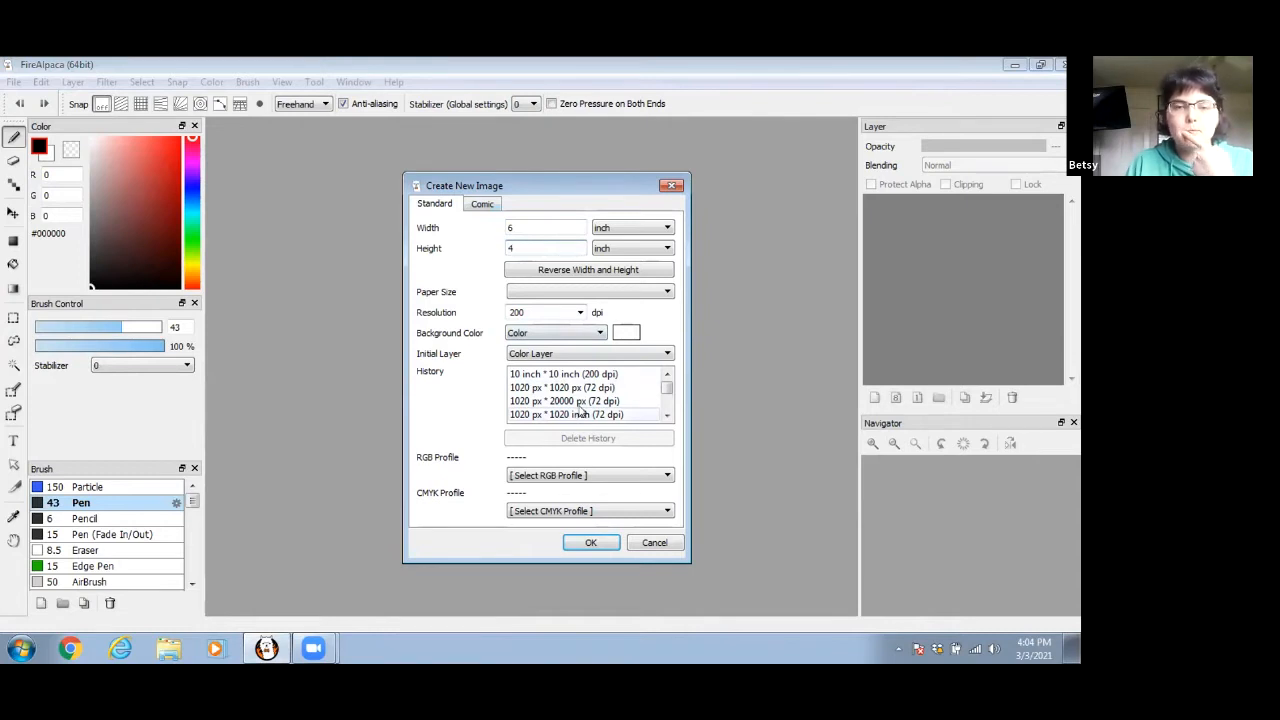
left_click(617, 541)
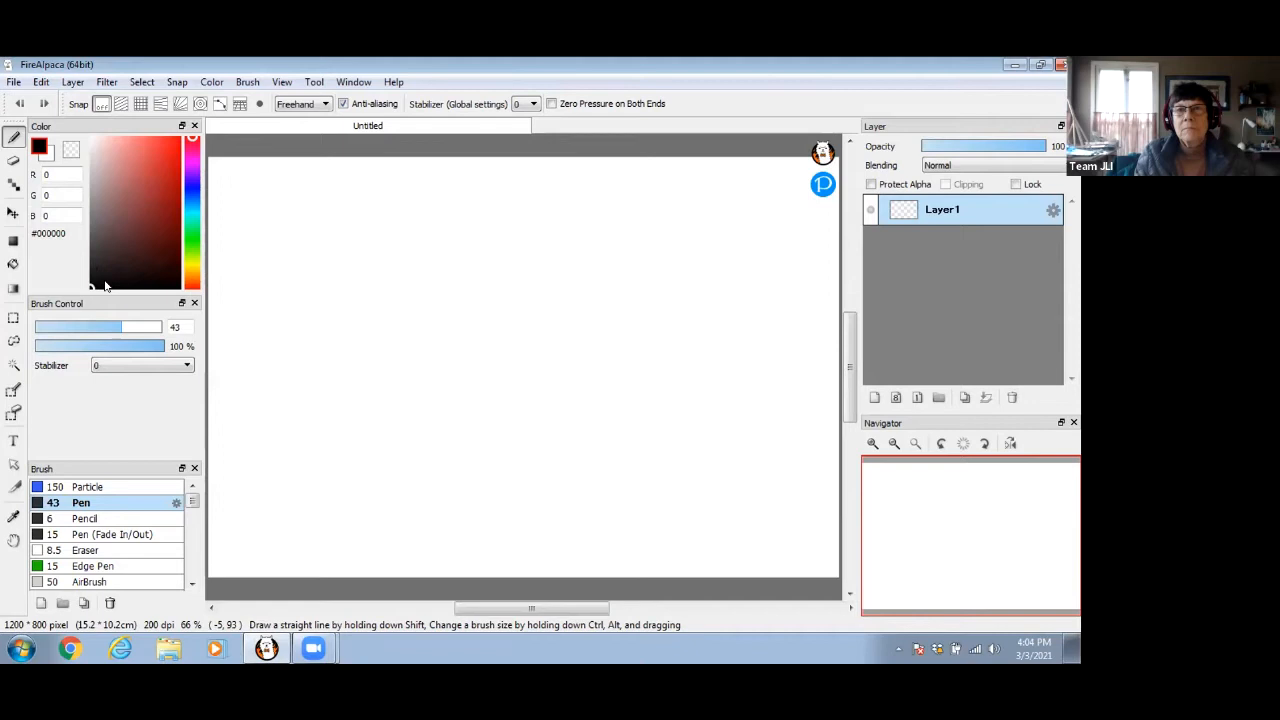
Step: Choose a blue hue and set the foreground colour to the very dark navy #061222
left_click(192, 238)
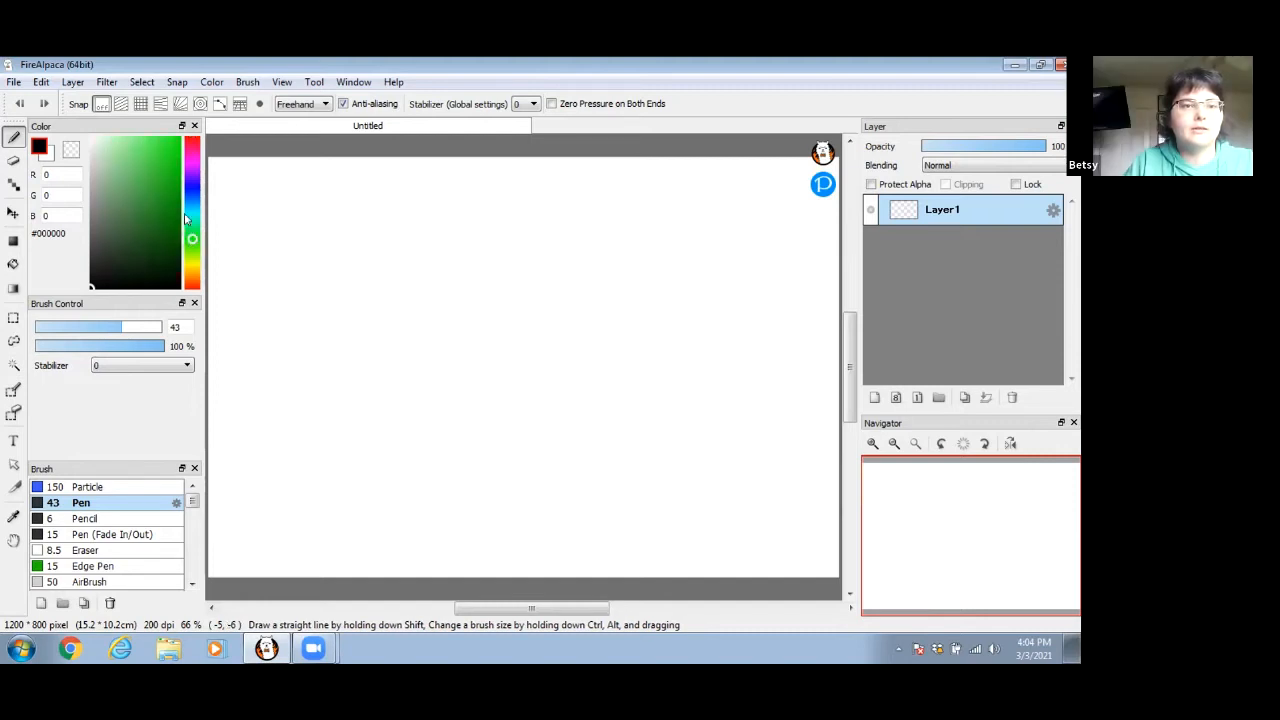
mouse_move(194, 254)
left_mouse_down()
mouse_move(193, 271)
mouse_move(192, 147)
left_mouse_up()
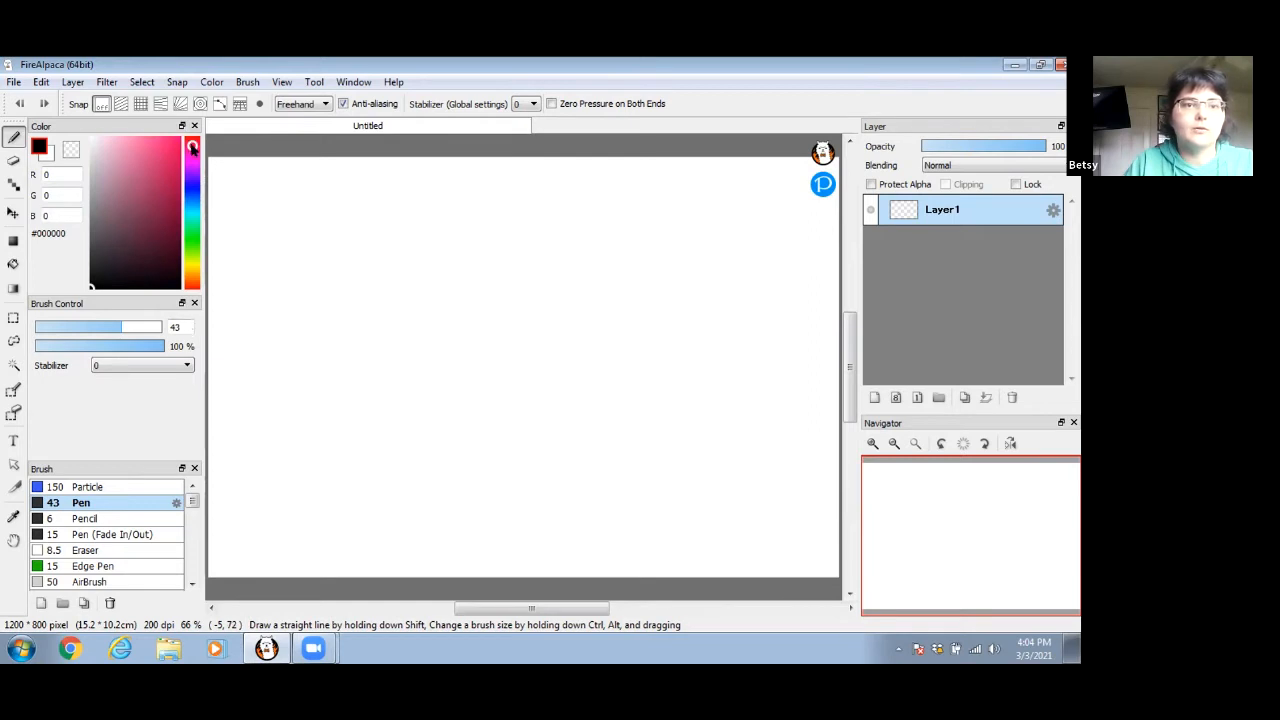
left_click_drag(193, 150, 186, 201)
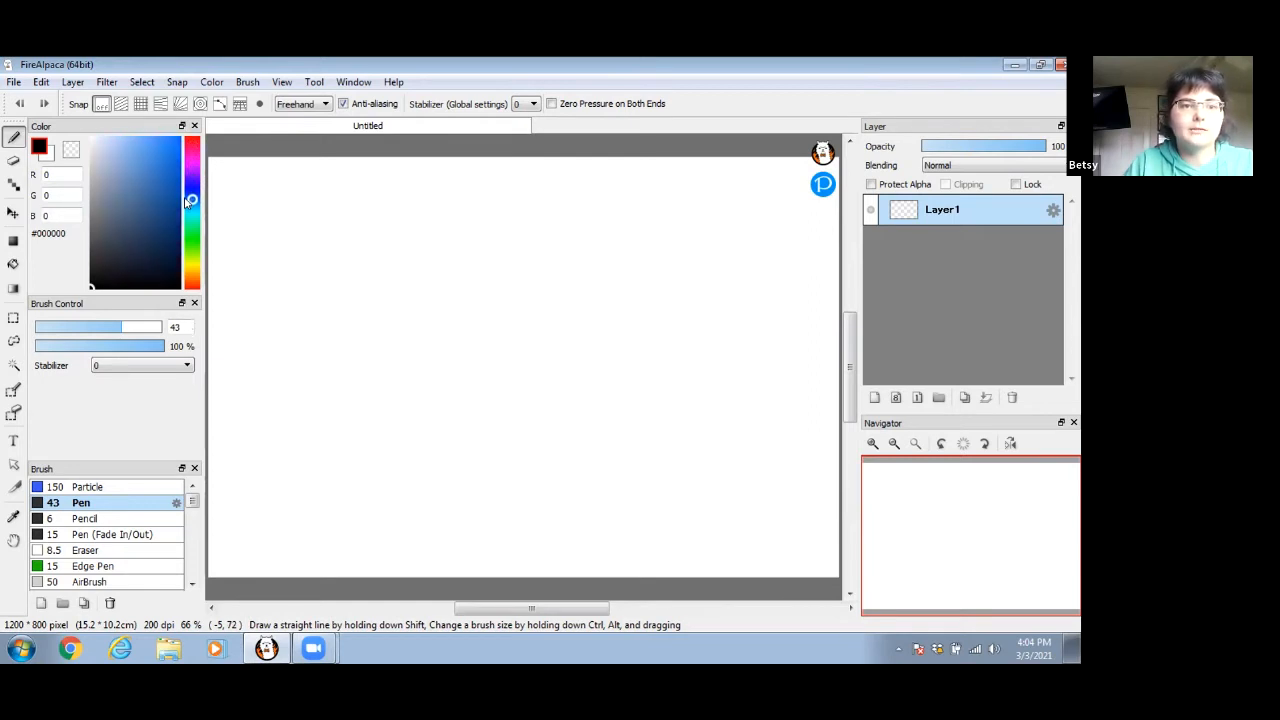
mouse_move(145, 267)
left_mouse_down()
mouse_move(163, 261)
mouse_move(160, 282)
mouse_move(165, 268)
left_mouse_up()
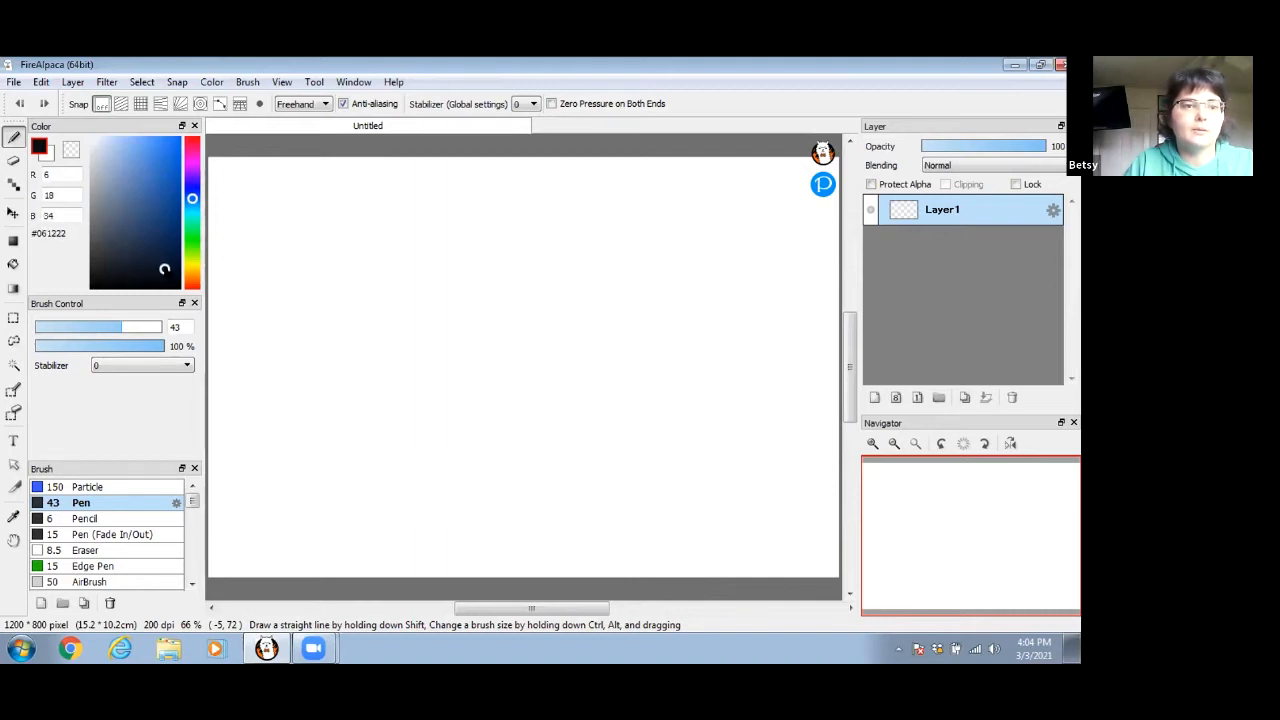
Step: Rename Layer1 as "sky" and bucket-fill the whole canvas with the dark navy colour
left_click(13, 264)
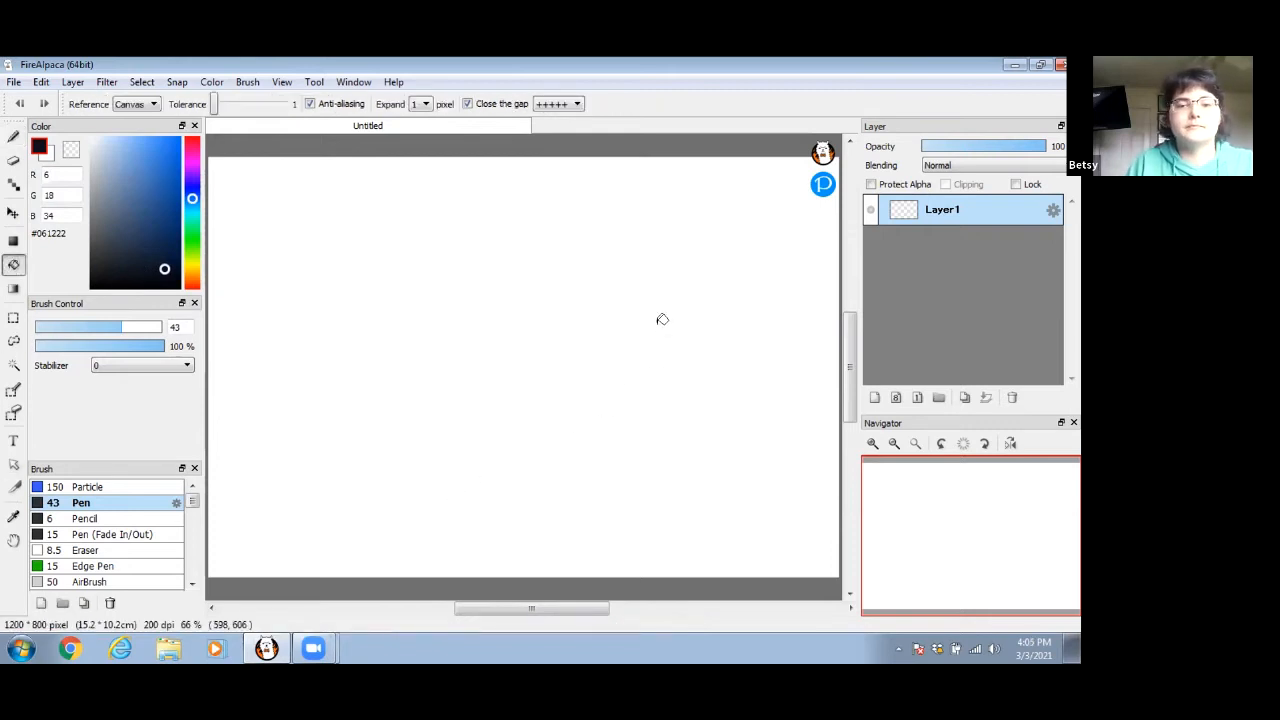
double_click(951, 214)
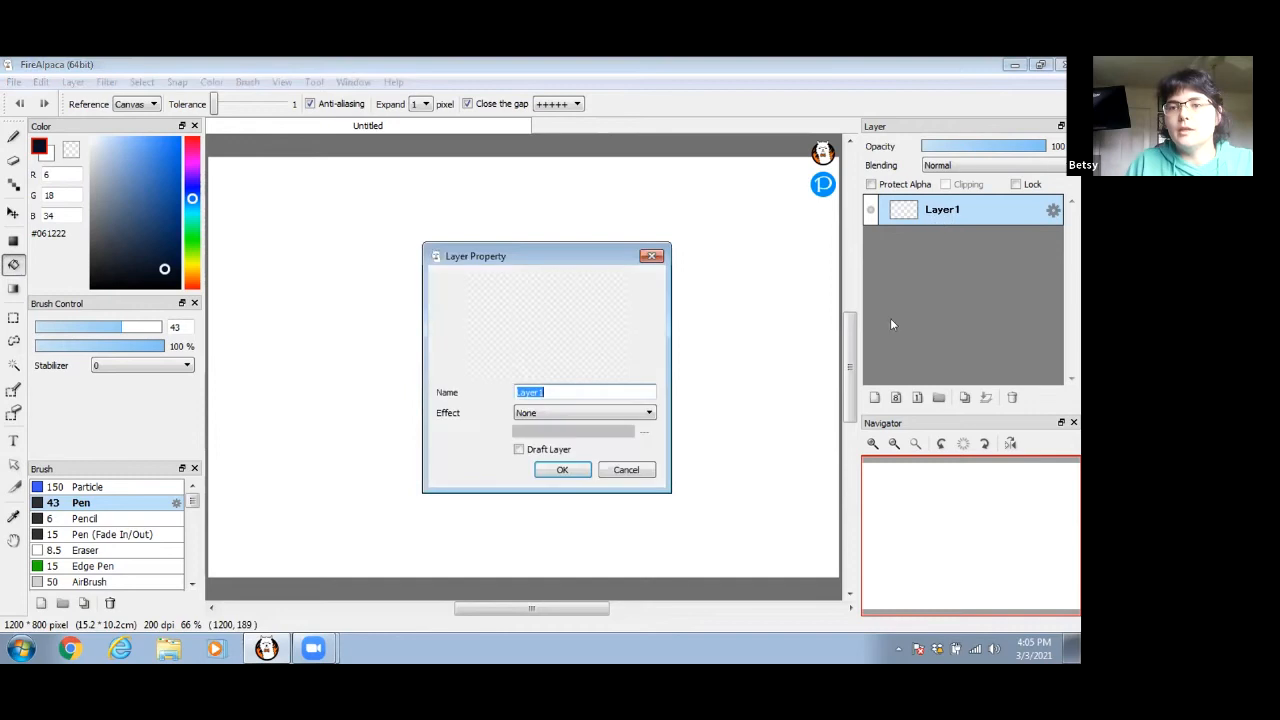
type("sky")
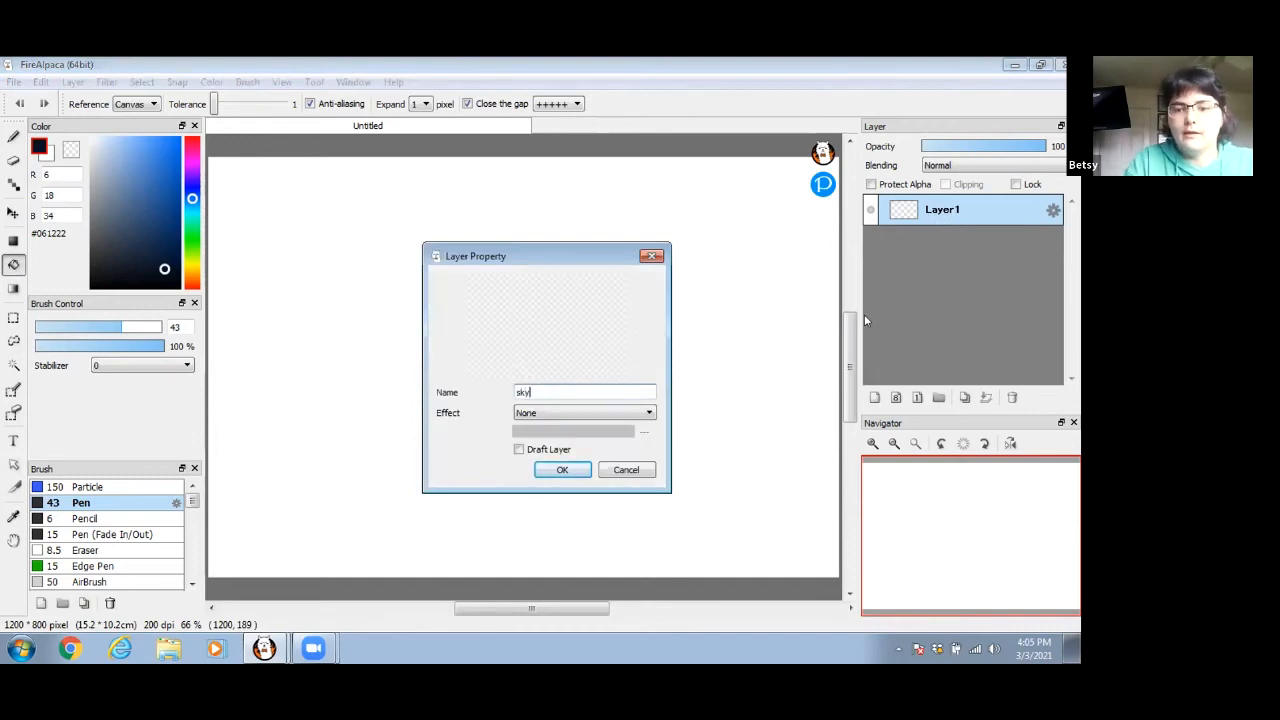
key("Return")
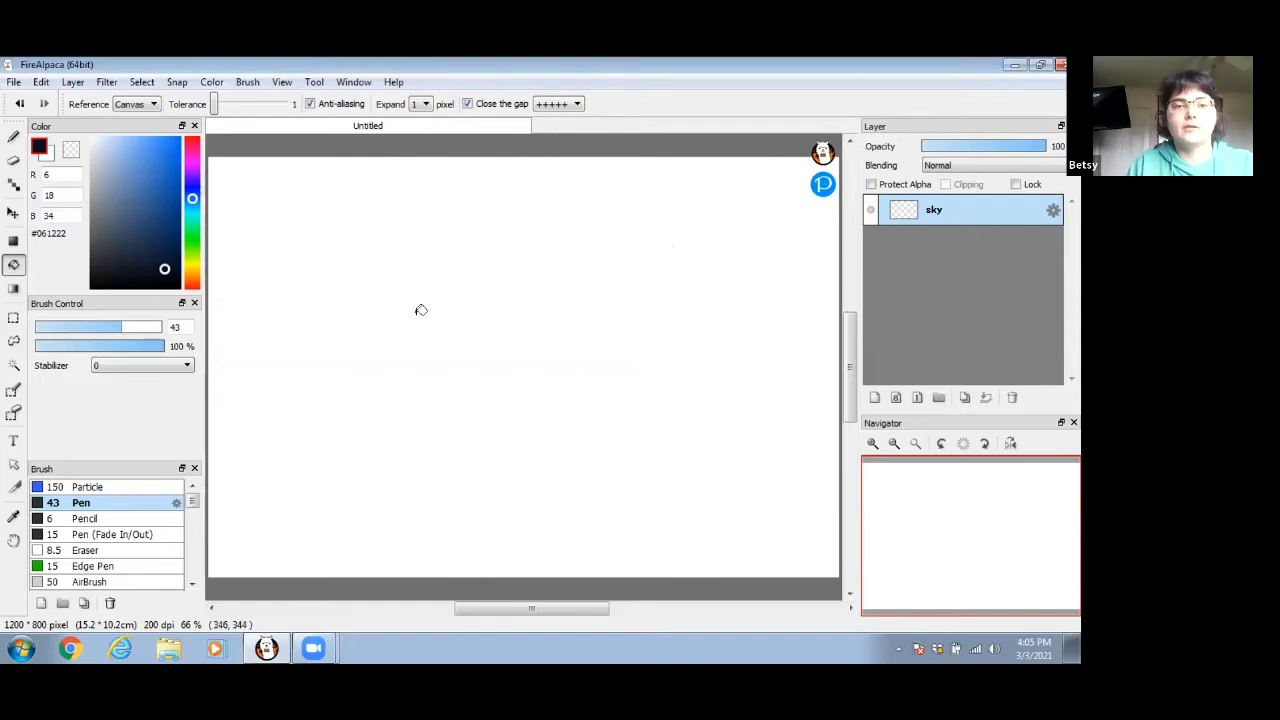
left_click(420, 341)
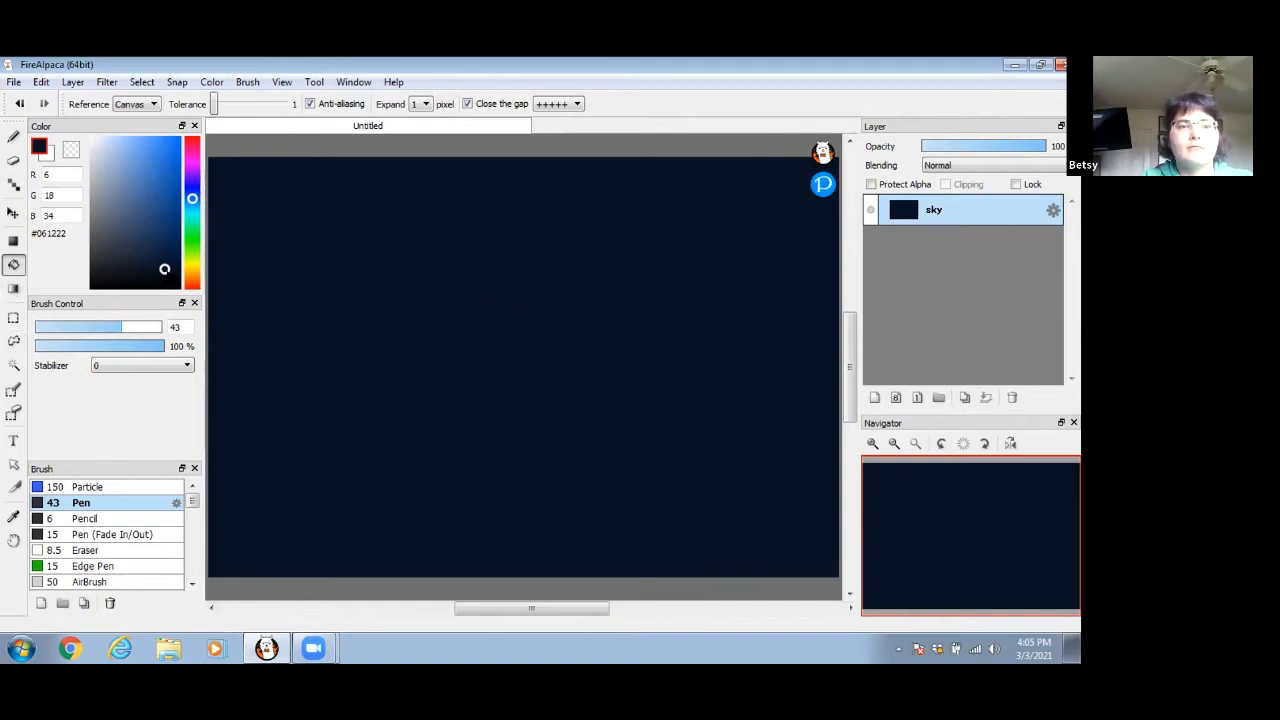
Step: Darken the sky's upper-right and lower-left corners with black linear Transparent-Foreground gradients running outward from the canvas centre
left_click_drag(164, 270, 98, 308)
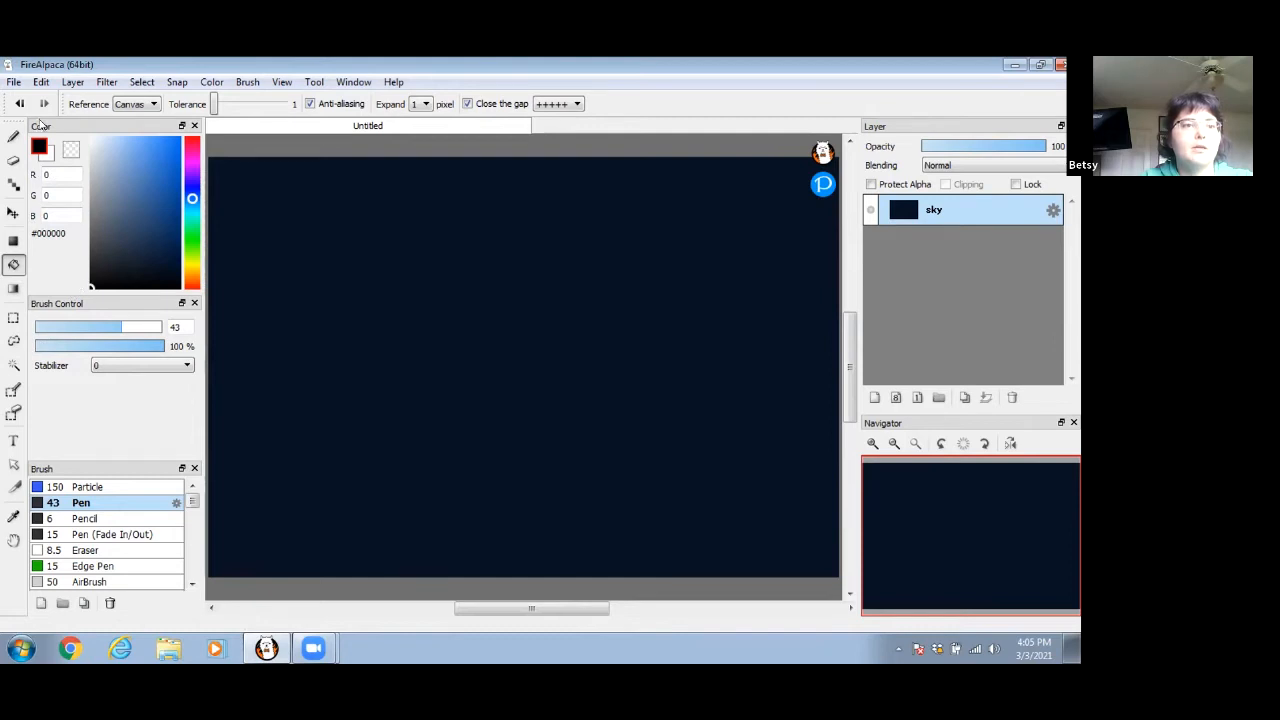
left_click(12, 290)
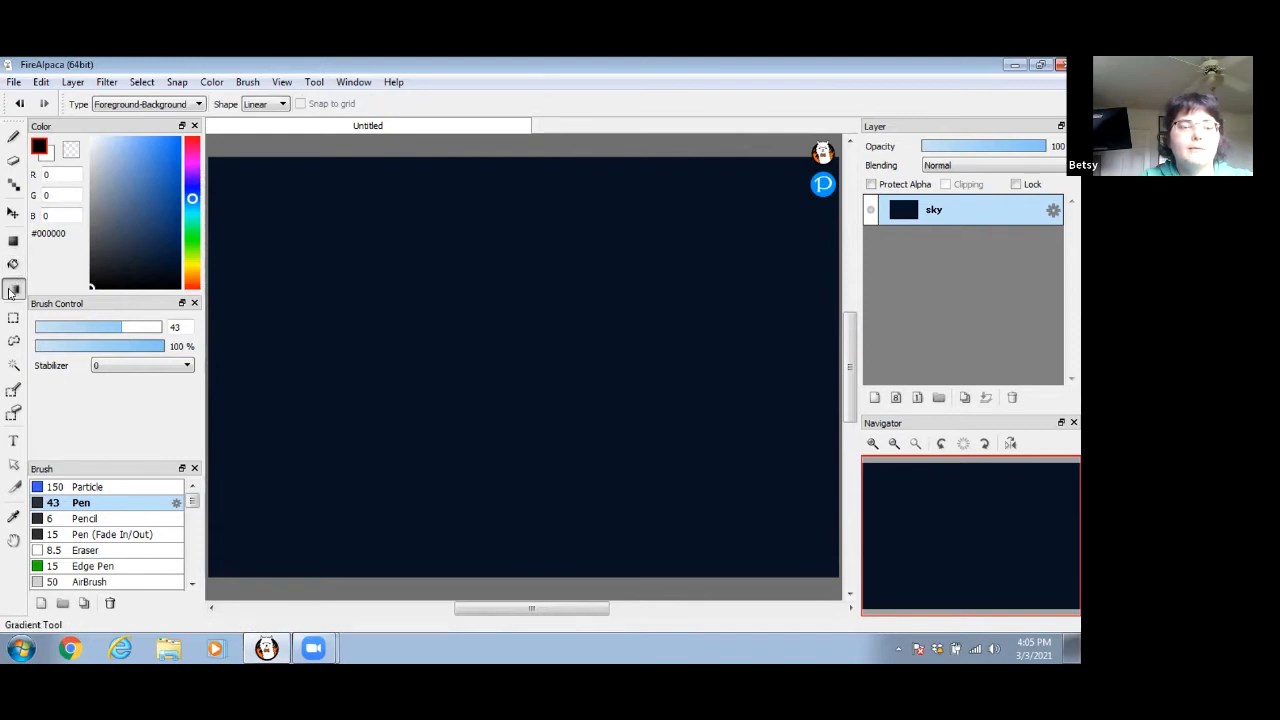
left_click(175, 105)
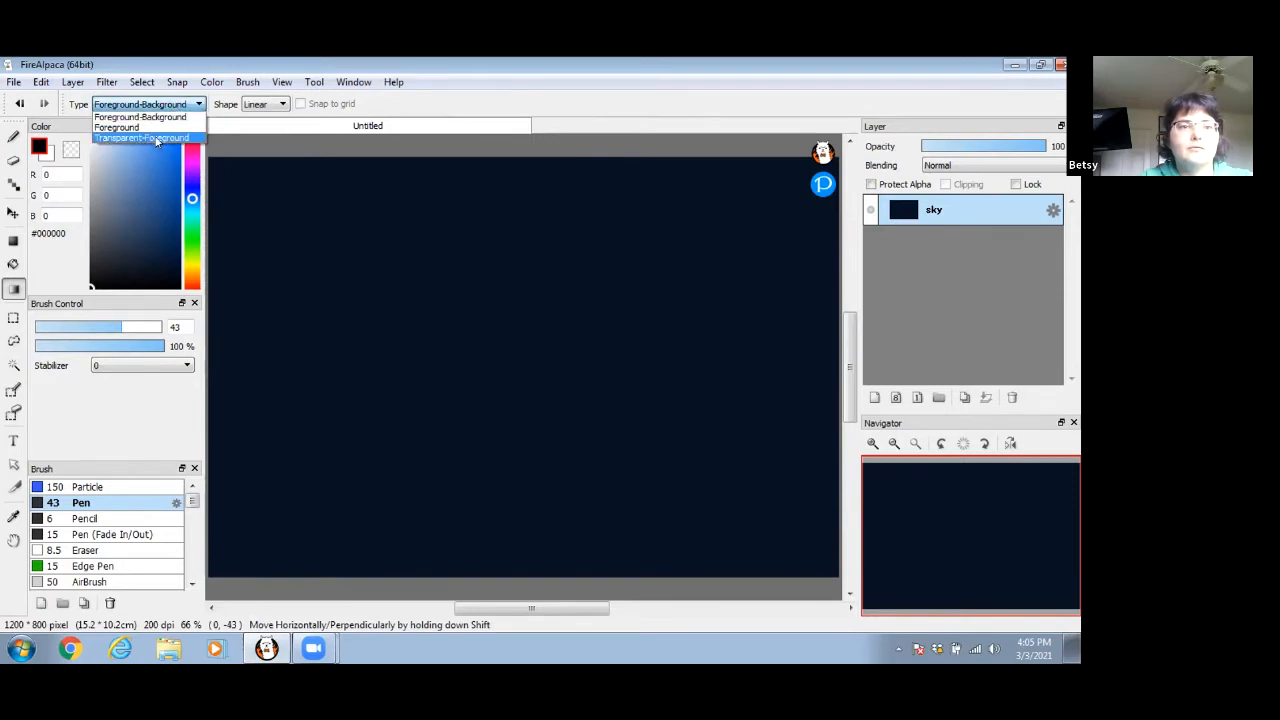
left_click(160, 139)
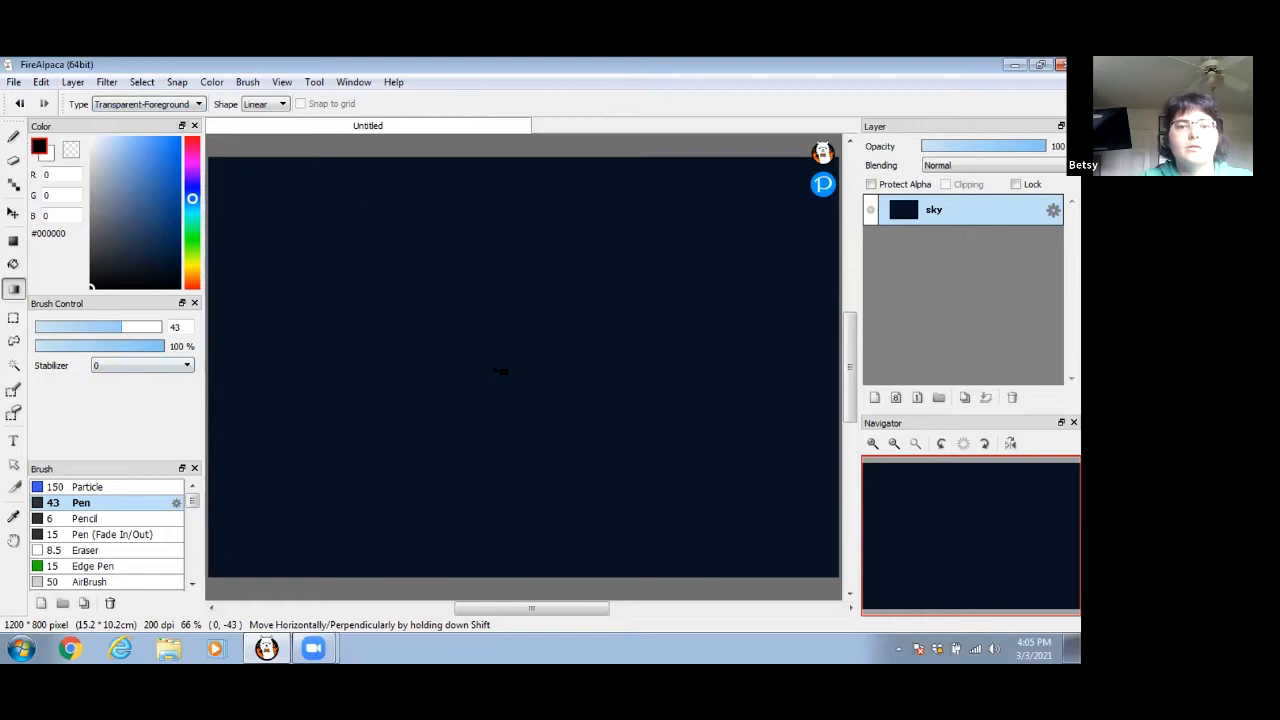
left_click_drag(491, 371, 757, 219)
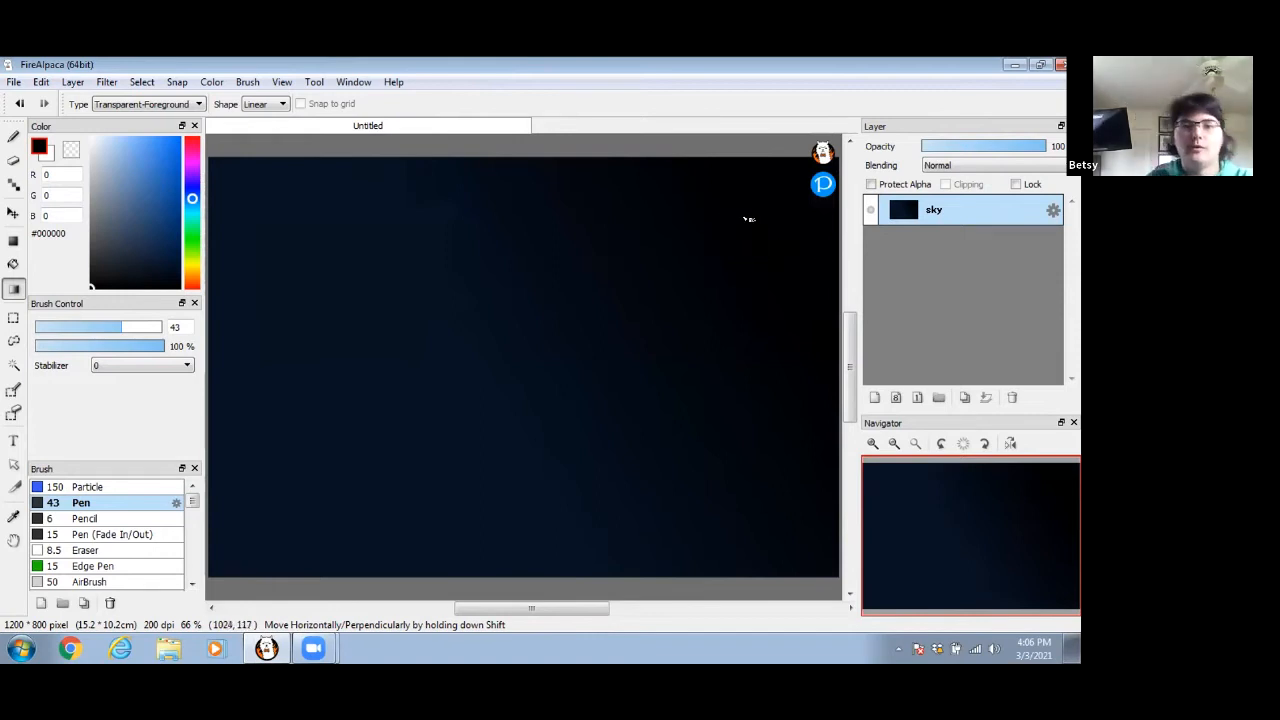
left_click_drag(513, 350, 277, 506)
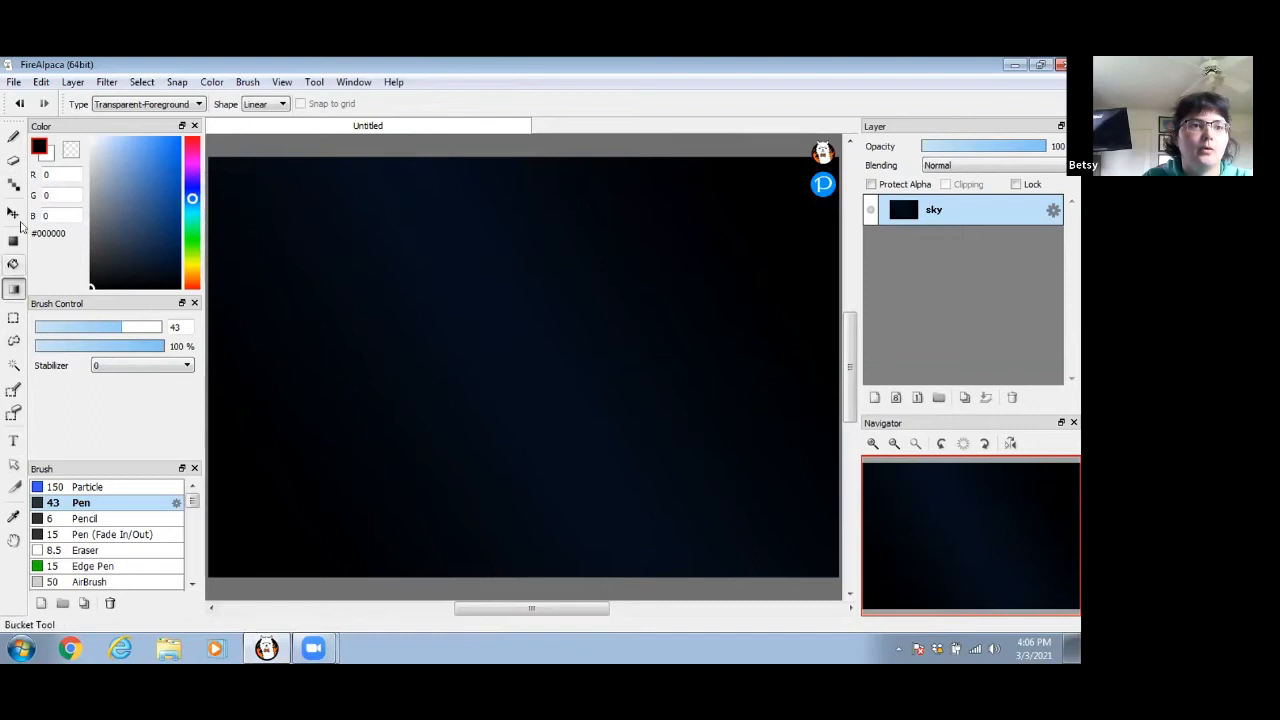
Step: Paint a broad diagonal band of blue #00306D from the sky's upper-left towards the lower-right with the AirBrush at size 445
left_click(13, 137)
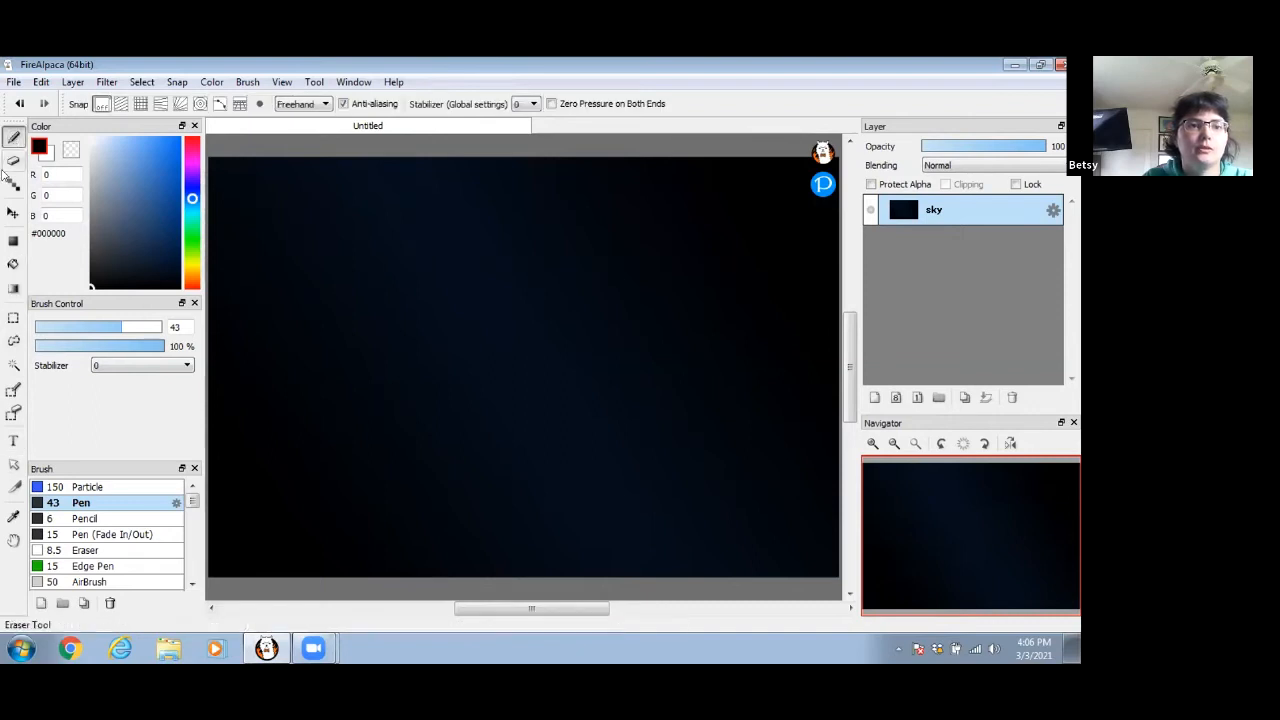
left_click_drag(192, 500, 193, 510)
left_click(140, 556)
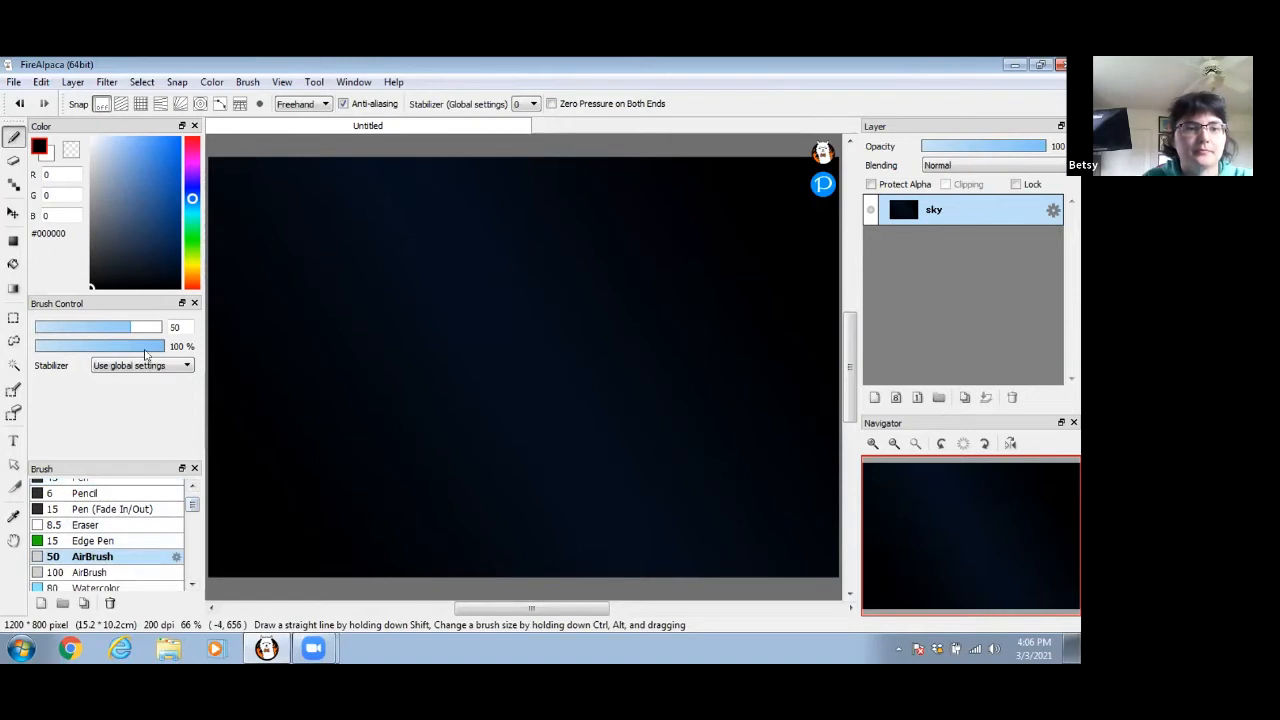
left_click_drag(134, 330, 214, 330)
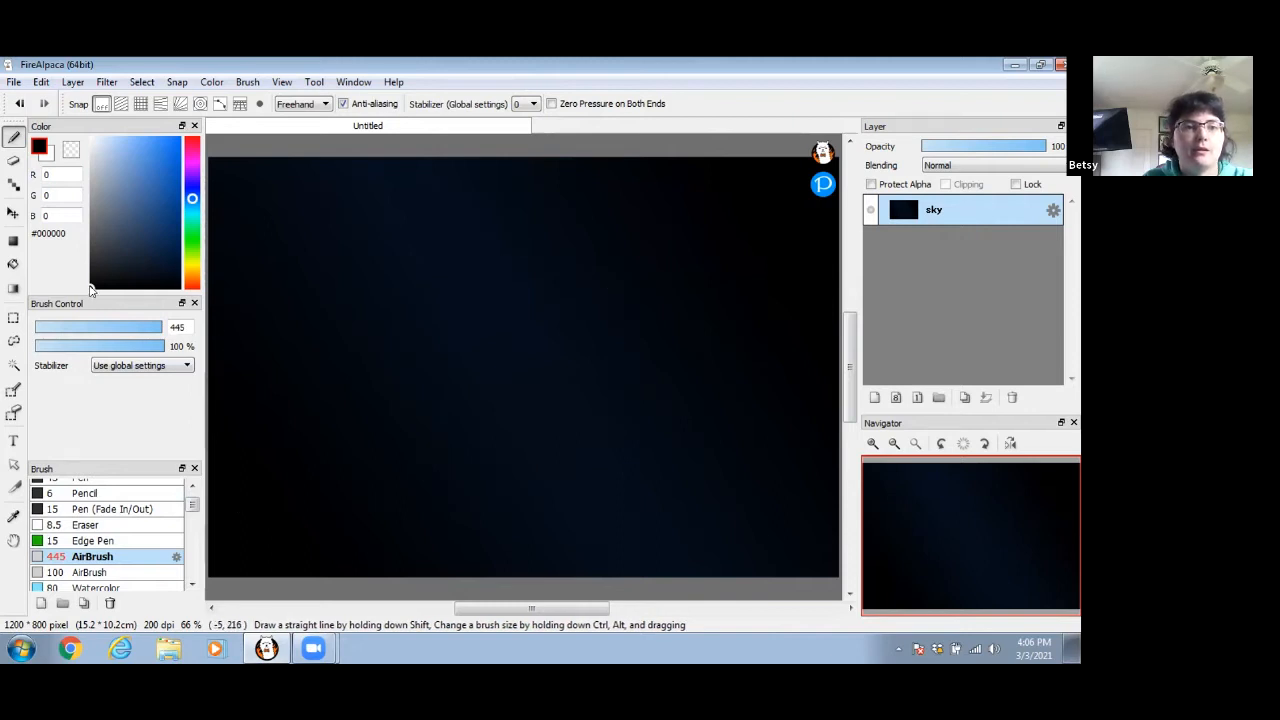
mouse_move(89, 290)
left_mouse_down()
mouse_move(195, 265)
mouse_move(190, 231)
left_mouse_up()
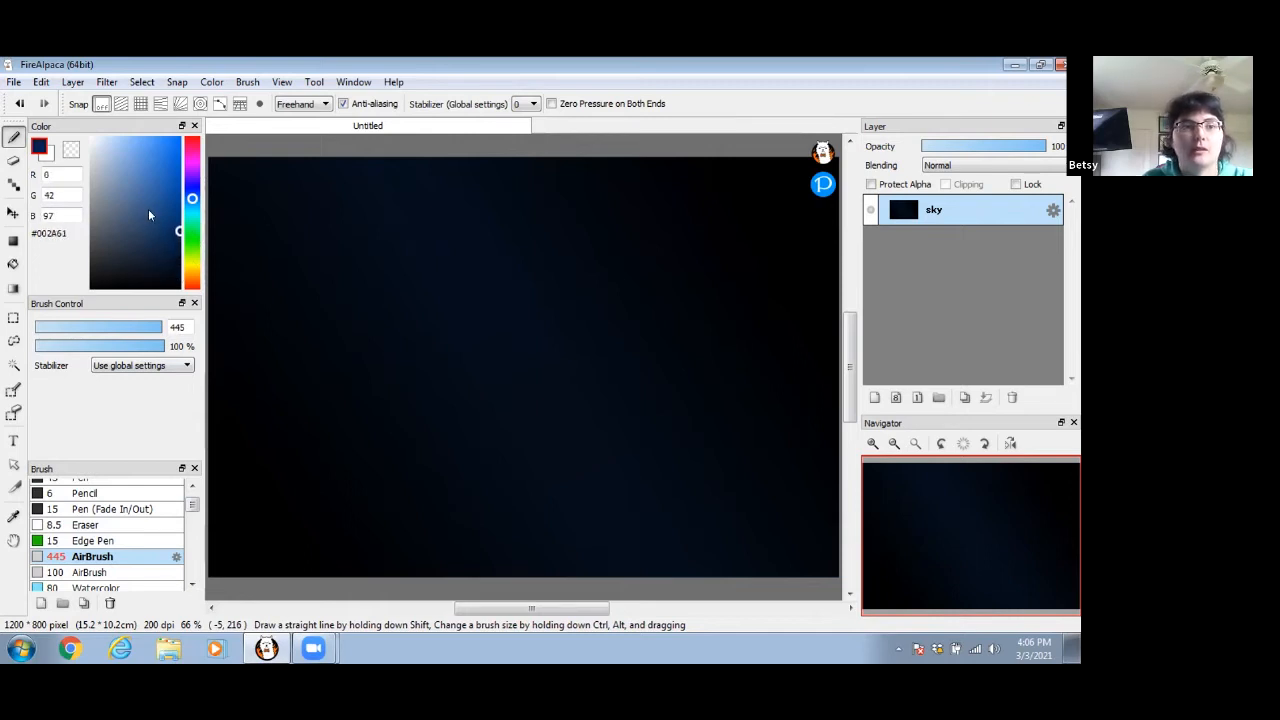
left_click(181, 223)
left_click(180, 224)
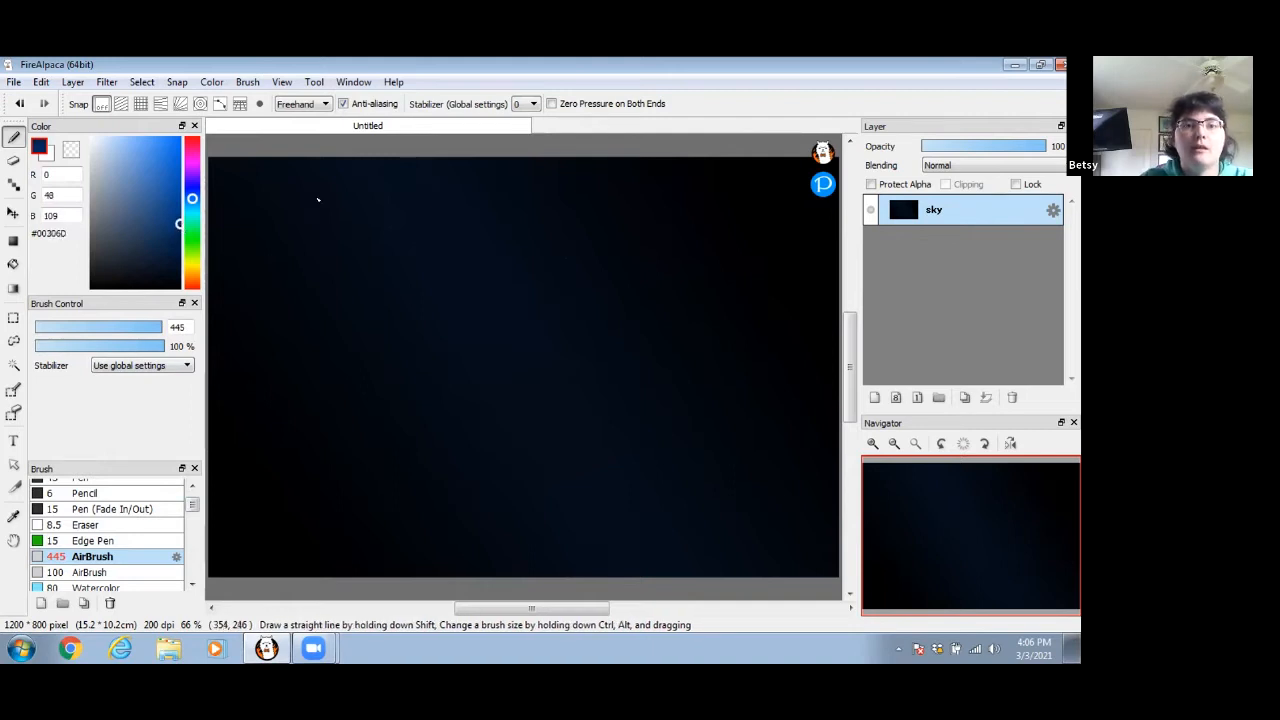
left_click_drag(287, 181, 546, 446)
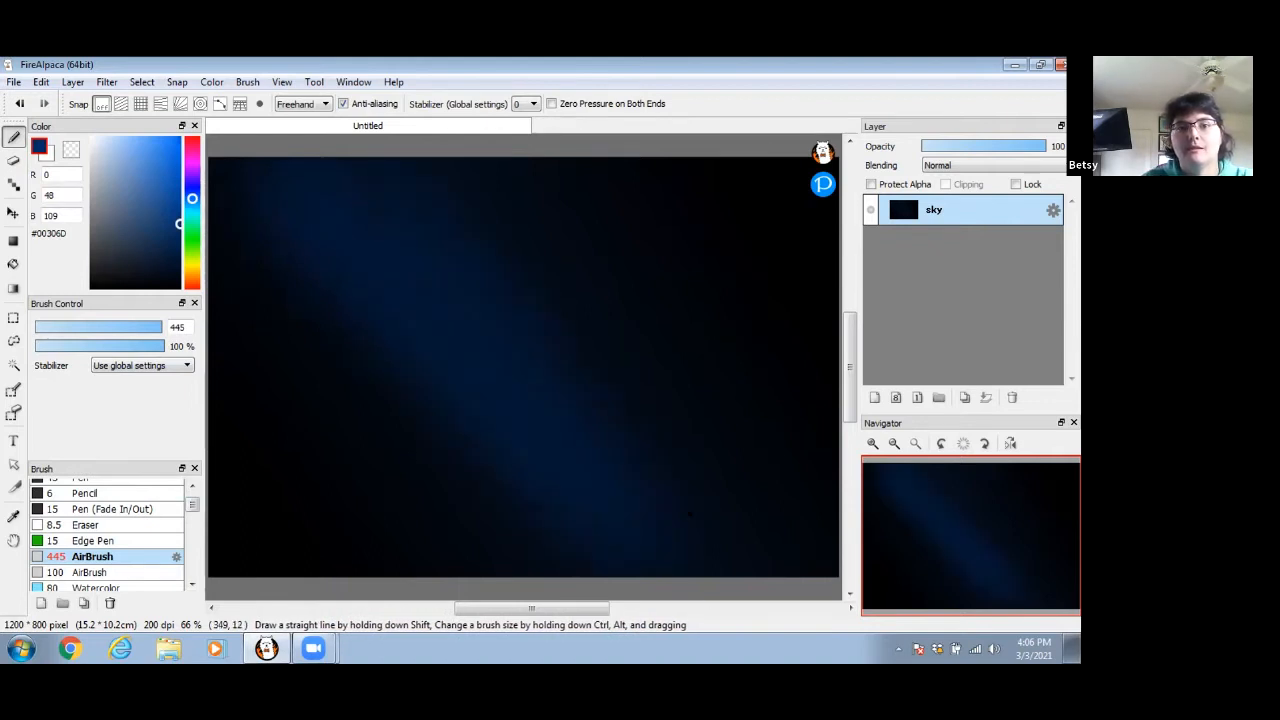
left_click_drag(231, 210, 434, 483)
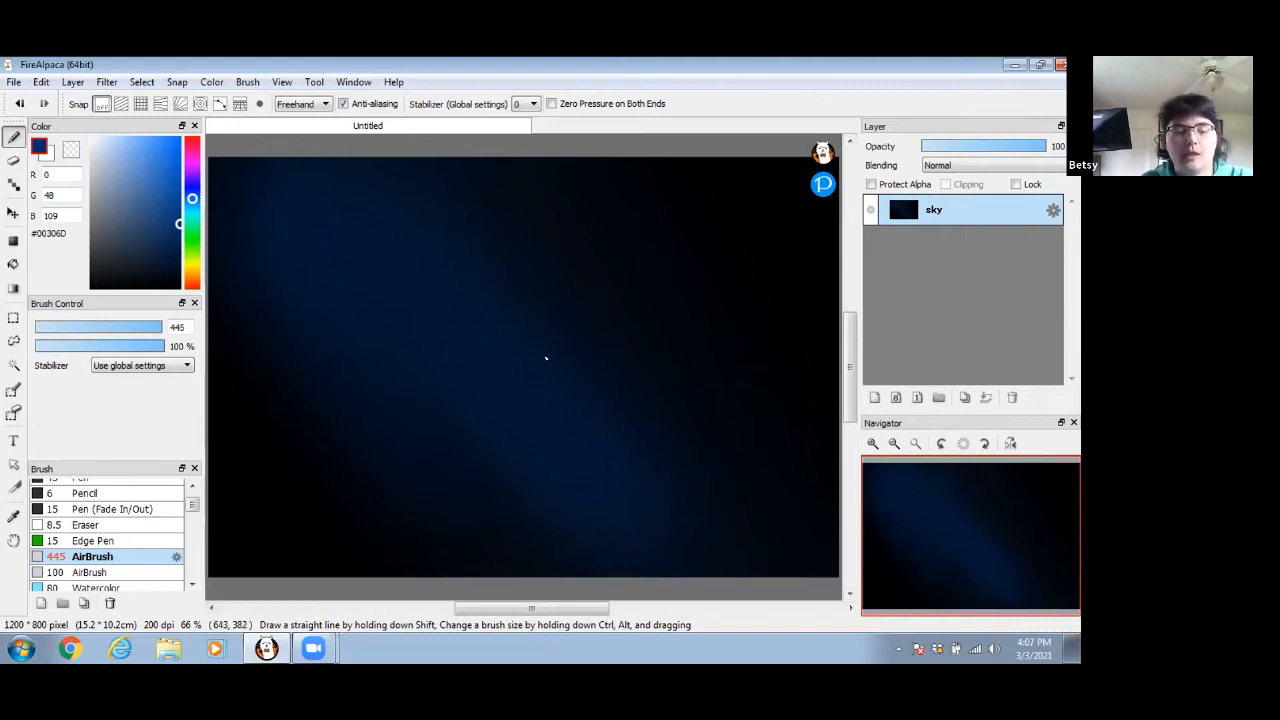
Step: Sample dark blue shades from the sky and airbrush them around the diagonal band to blend its edges into the black
key("alt")
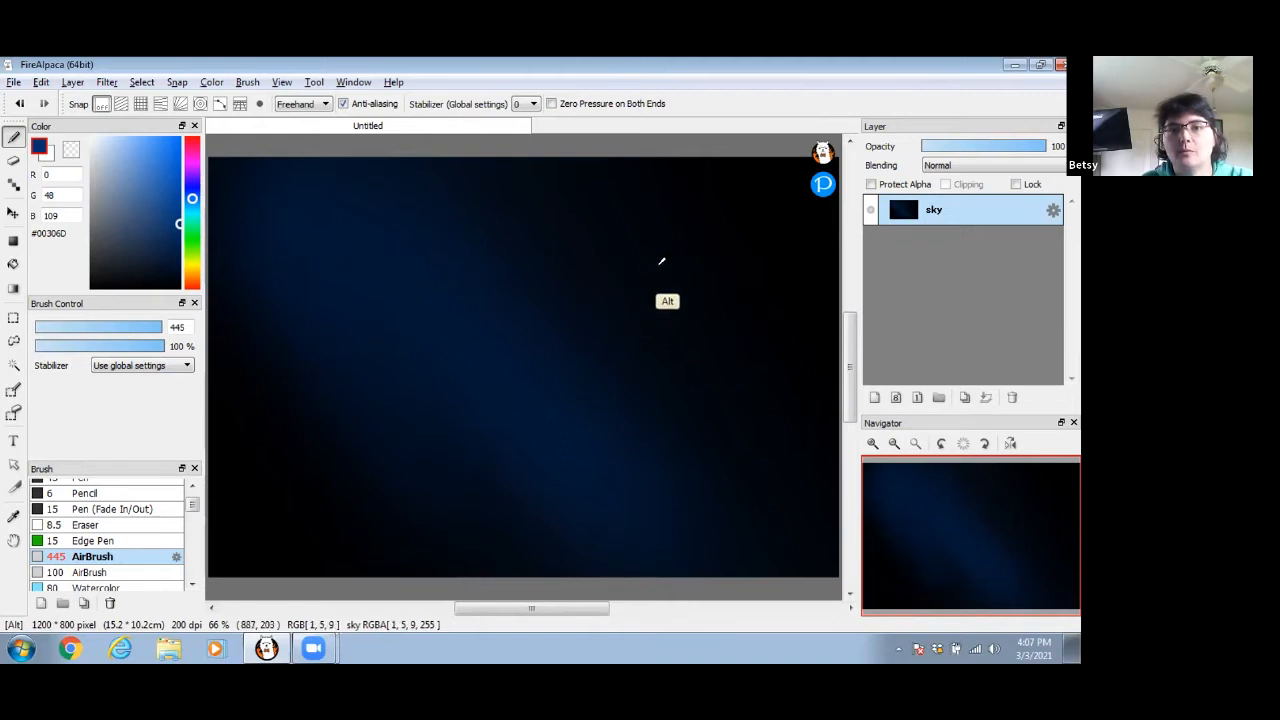
left_click(640, 325, "alt")
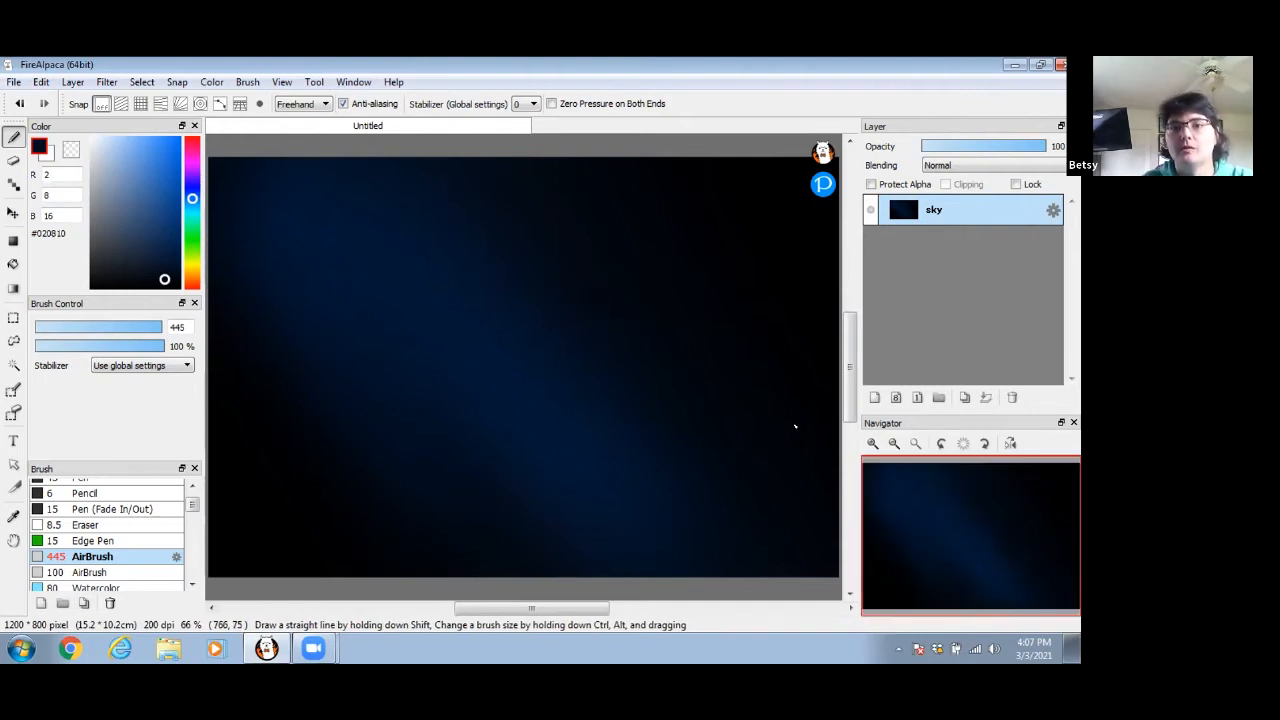
left_click(352, 394, "alt")
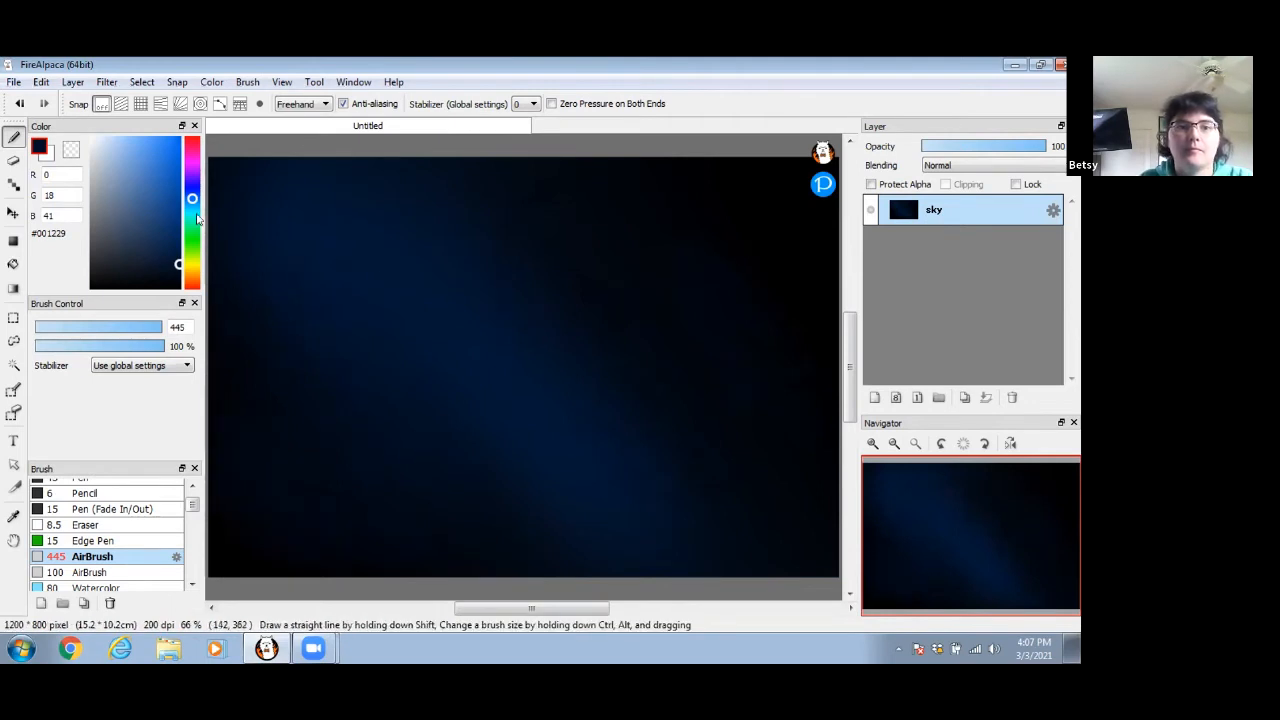
left_click(583, 357, "alt")
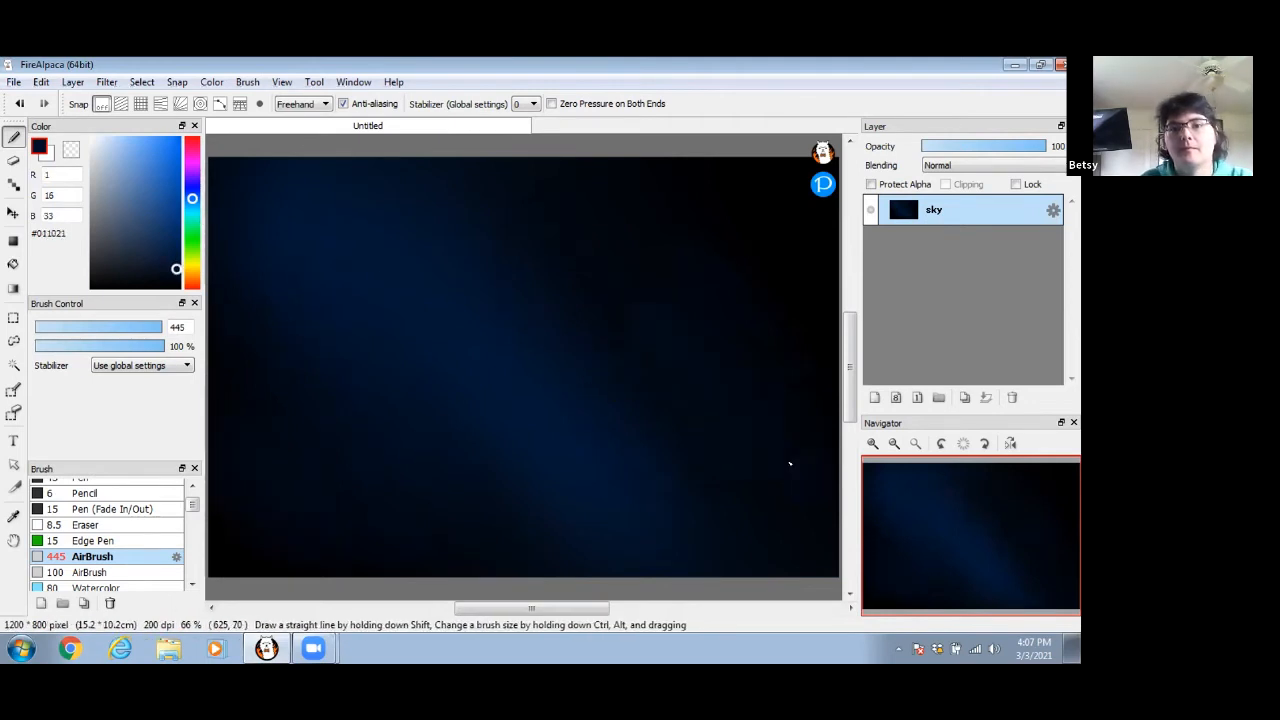
left_click(668, 328, "alt")
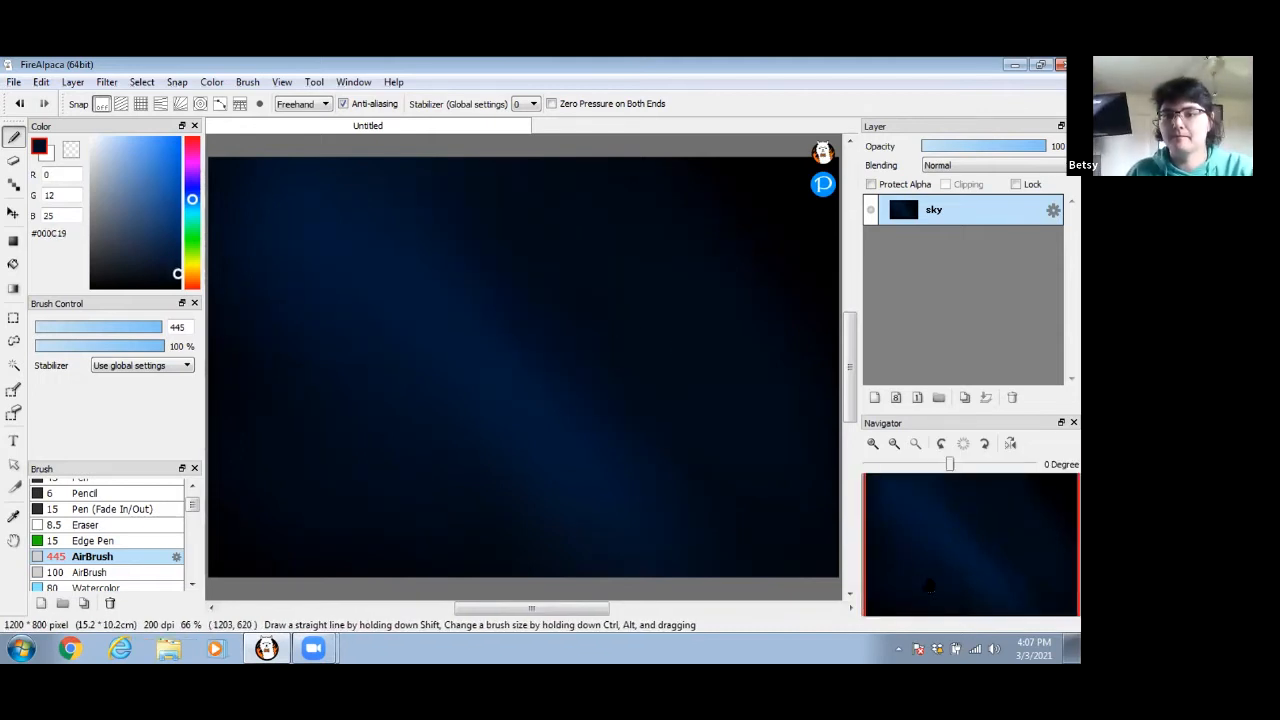
left_click(955, 648)
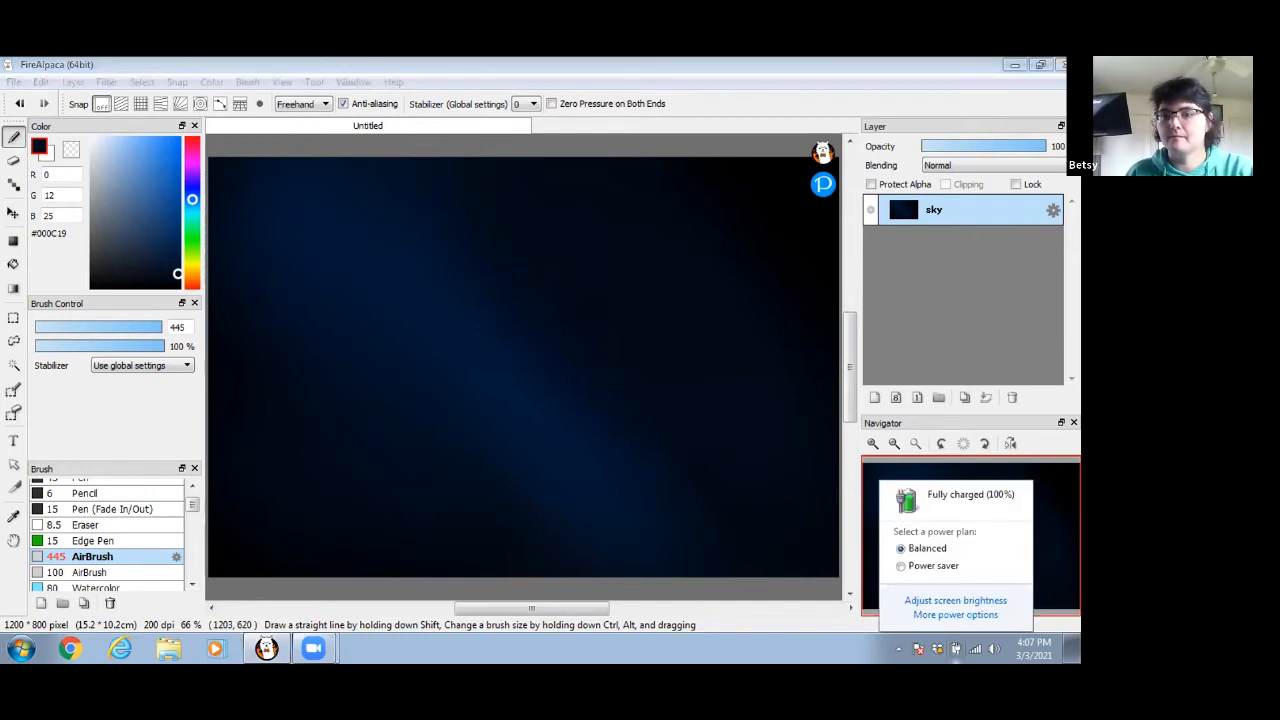
left_click(955, 600)
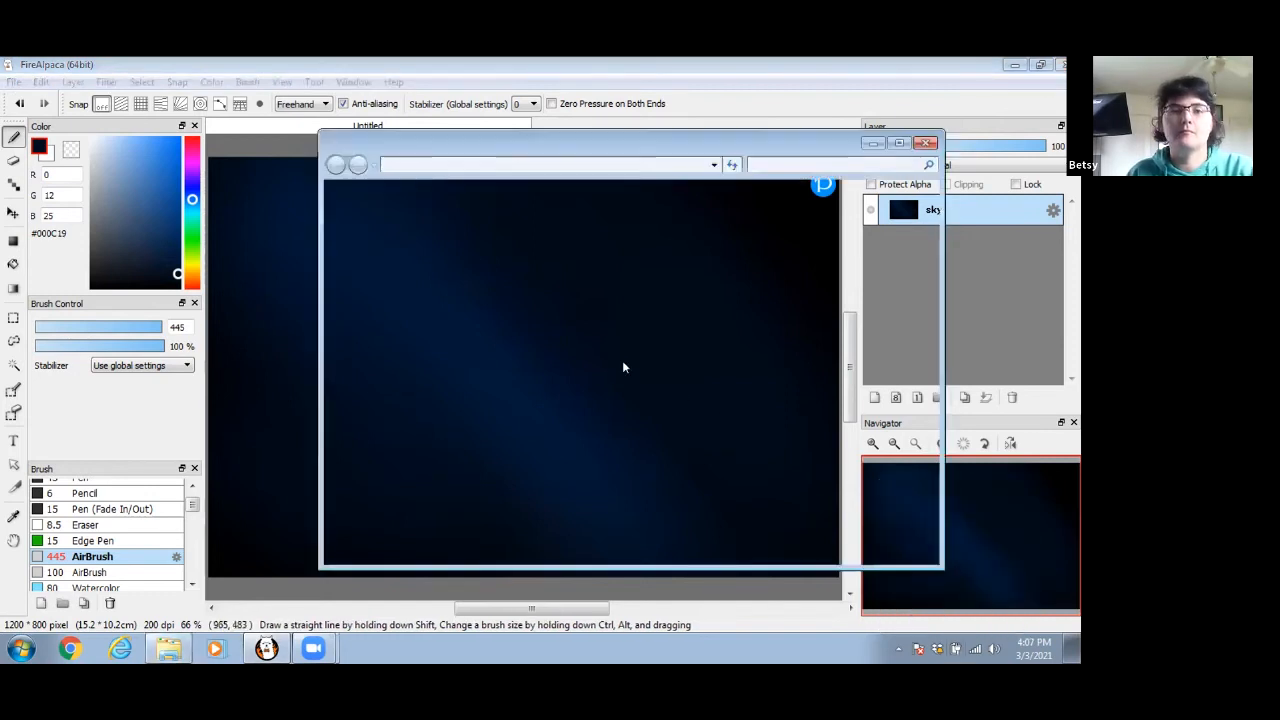
left_click(927, 144)
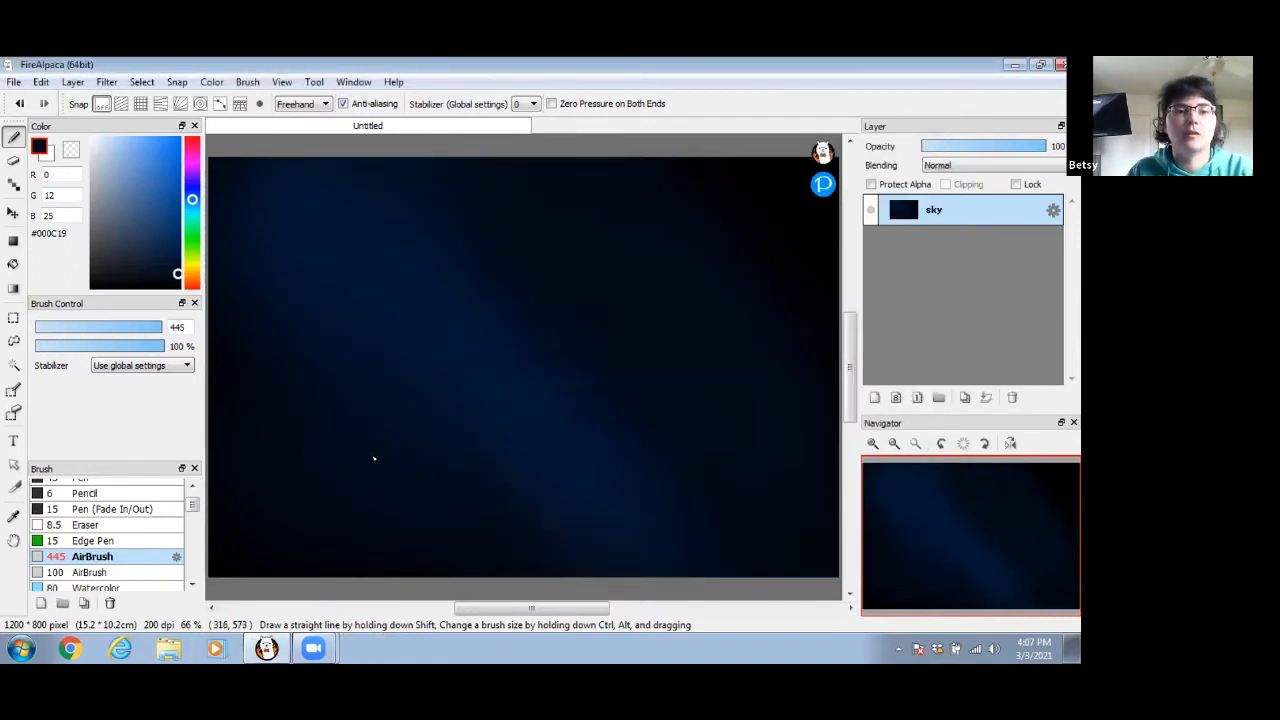
Step: Add a new layer above the sky layer and name it "stars"
left_click(874, 397)
double_click(944, 212)
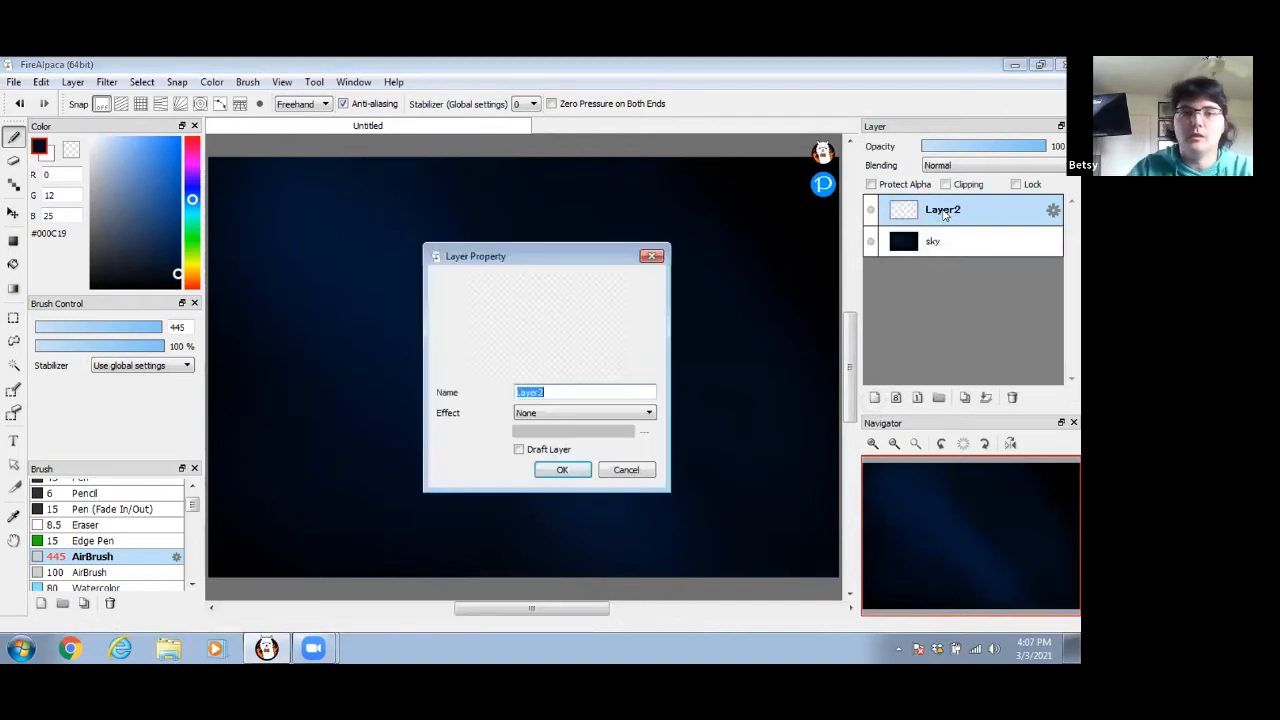
type("stars")
key("Return")
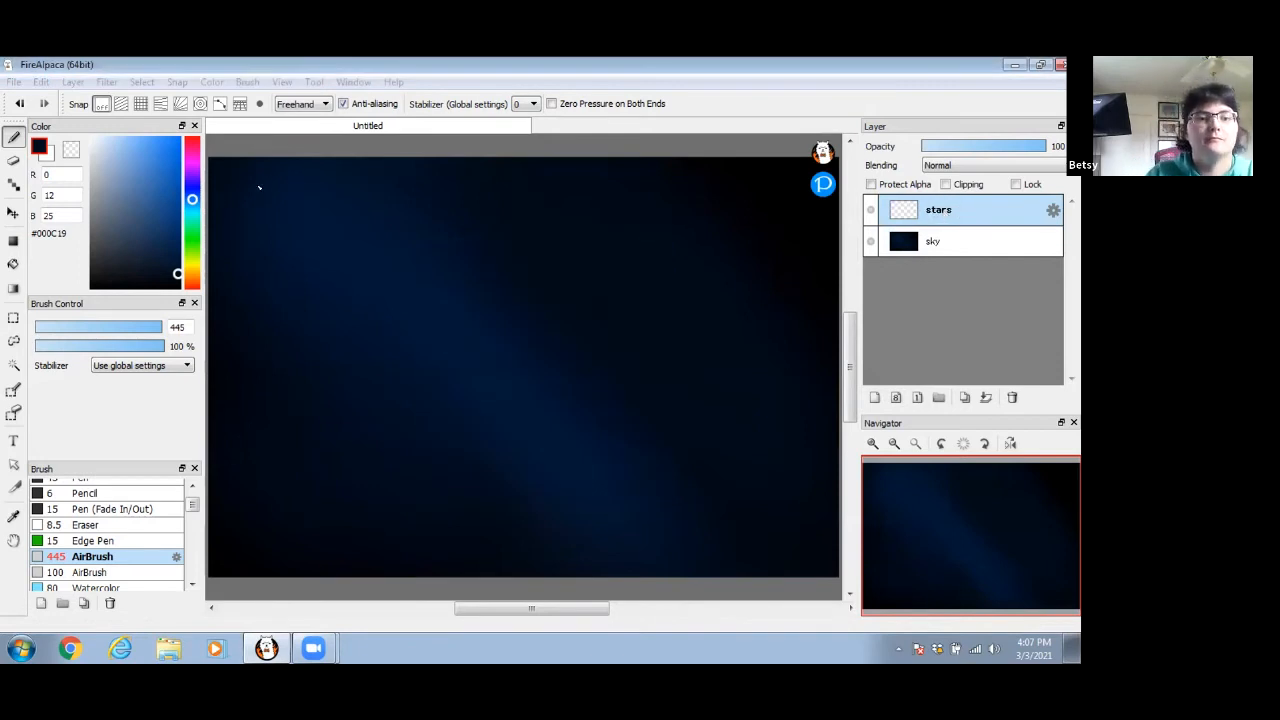
Step: Choose the Particle brush and set the painting colour to white #FFFFFF
left_click_drag(194, 504, 196, 500)
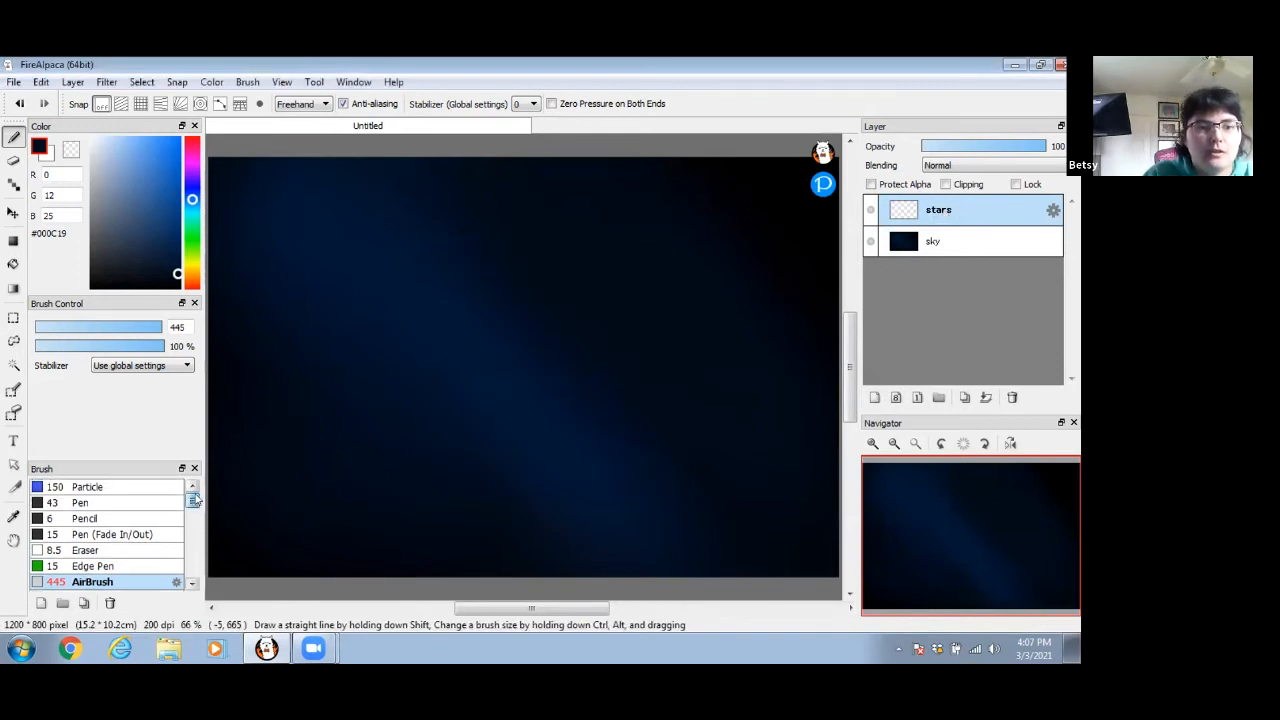
left_click(163, 487)
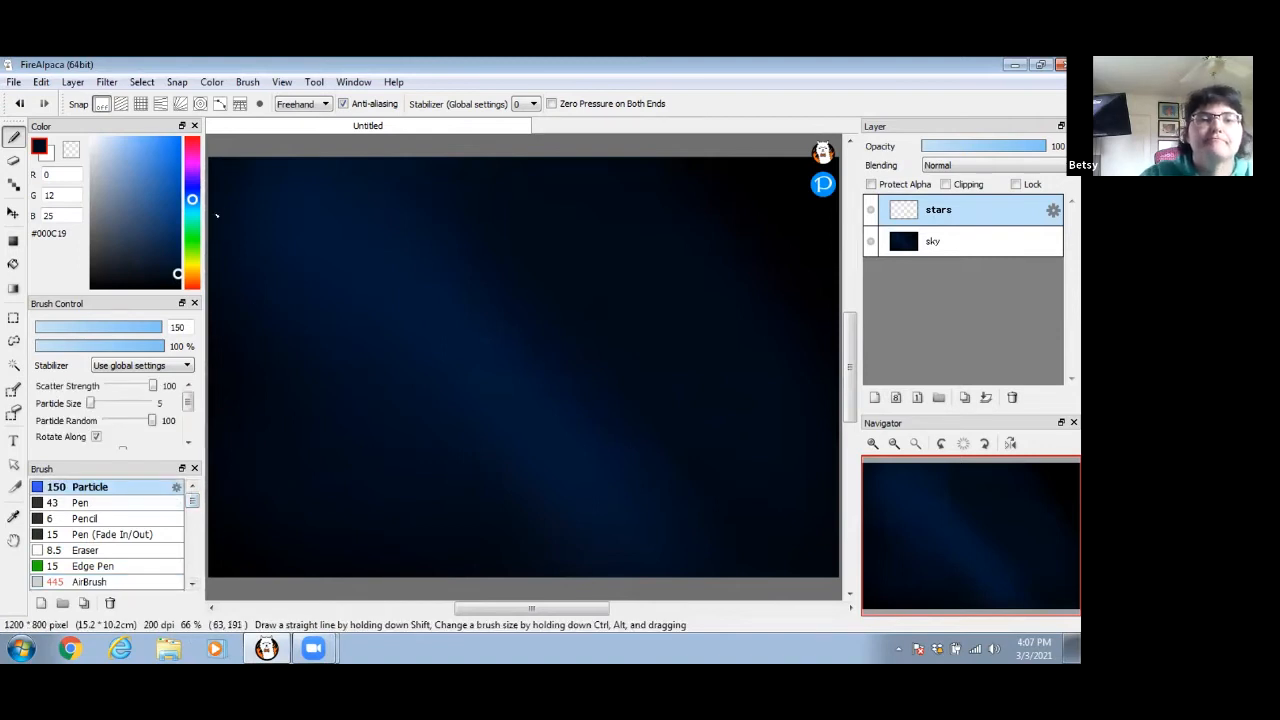
left_click_drag(130, 187, 82, 140)
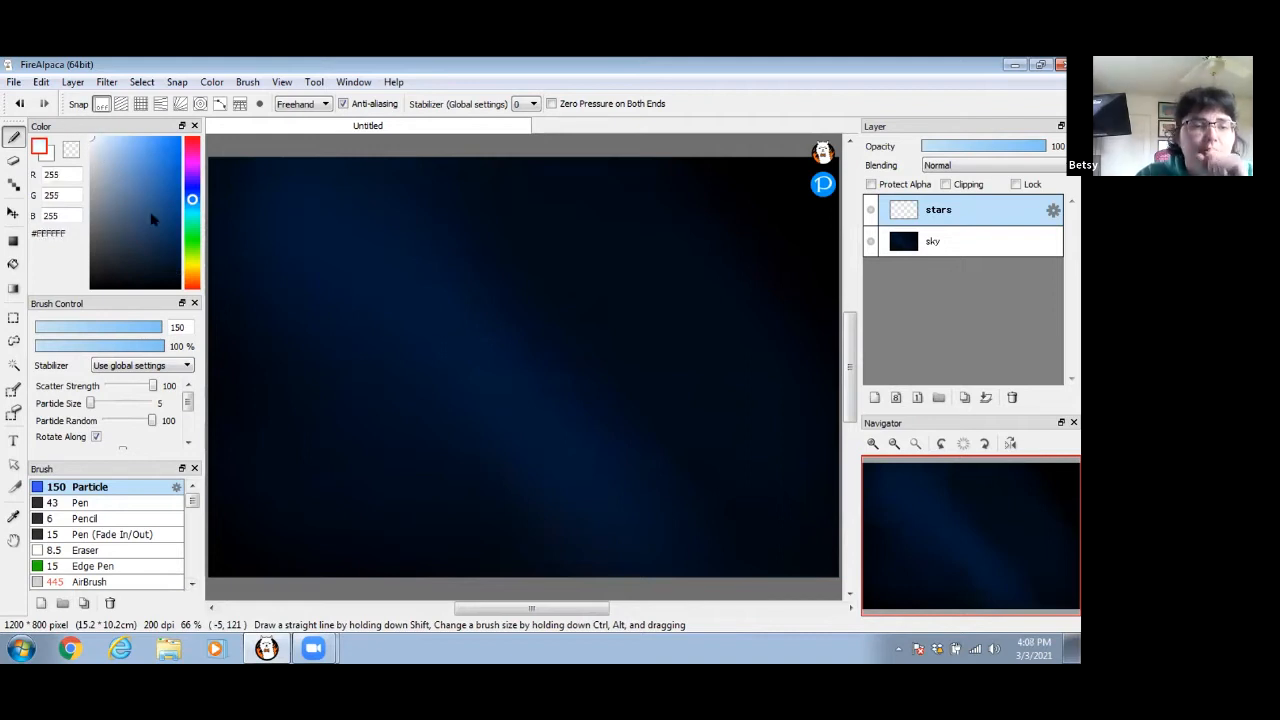
left_click_drag(101, 146, 78, 133)
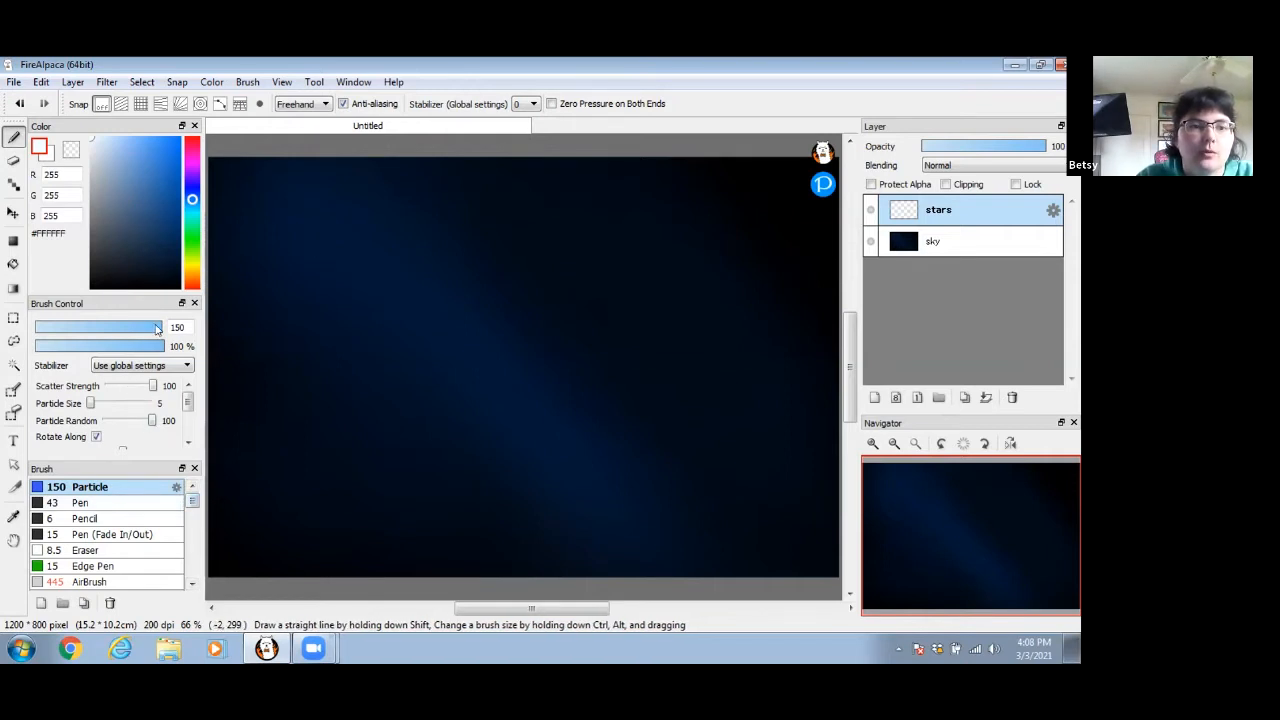
left_click_drag(160, 330, 183, 327)
left_click_drag(354, 231, 363, 276)
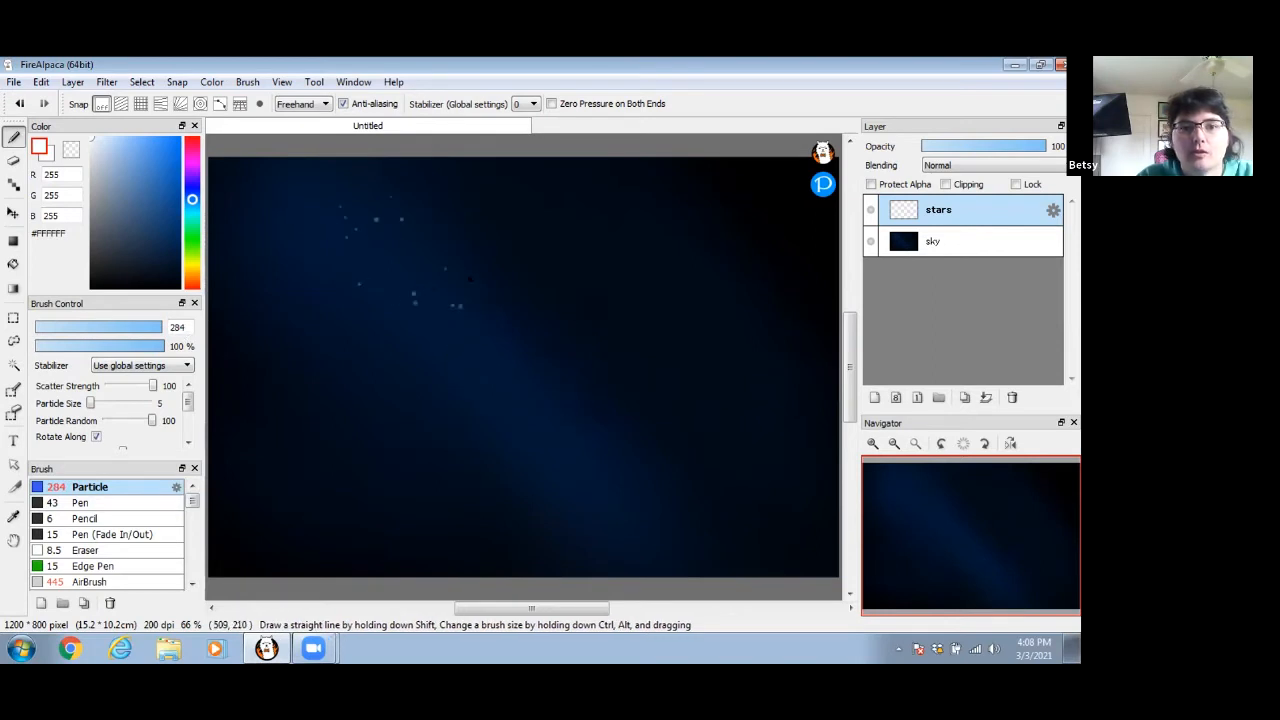
key("ctrl+z")
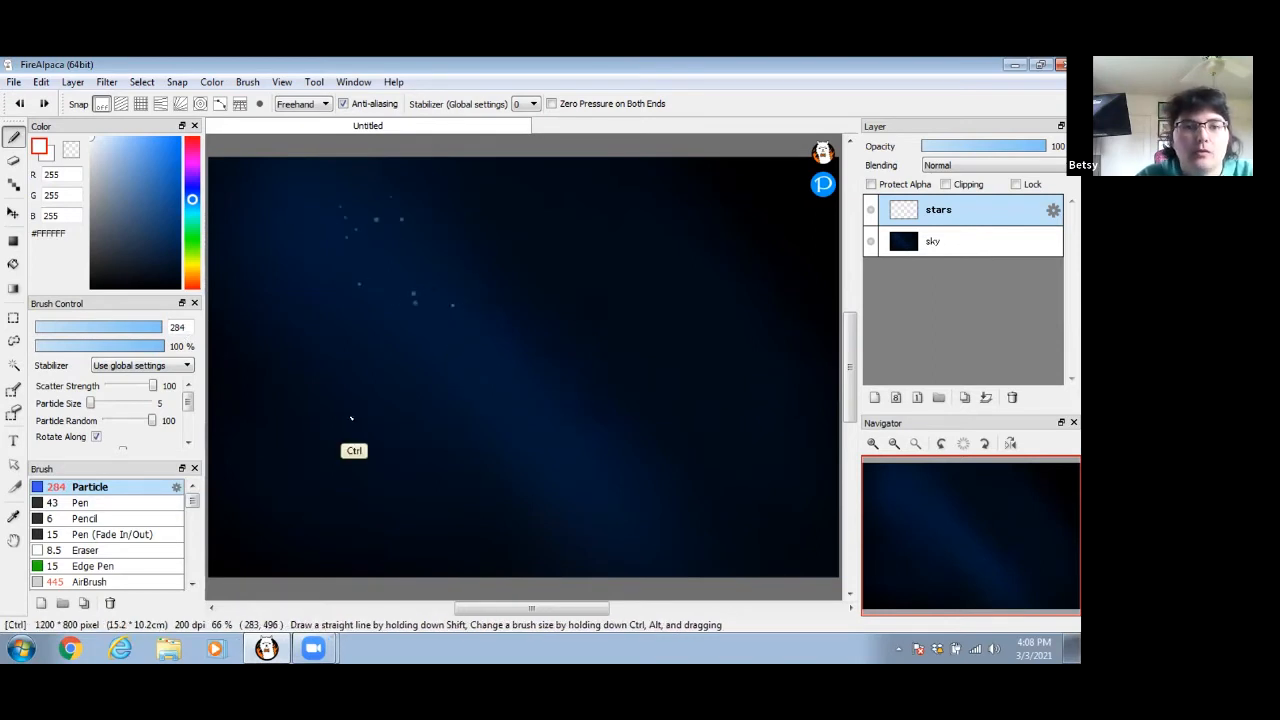
Step: Scatter small white stars along the upper edge of the sky with the Particle brush at size 85
left_click_drag(157, 331, 143, 331)
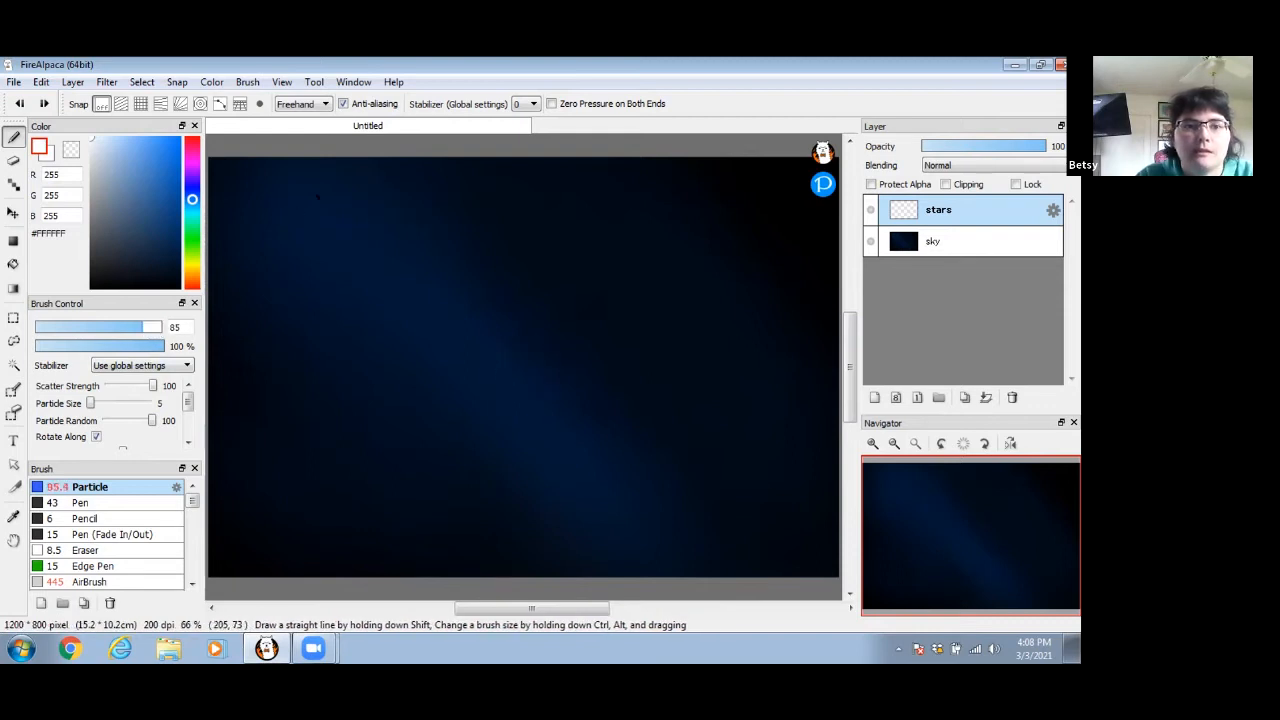
left_click_drag(257, 199, 410, 251)
left_click(450, 213)
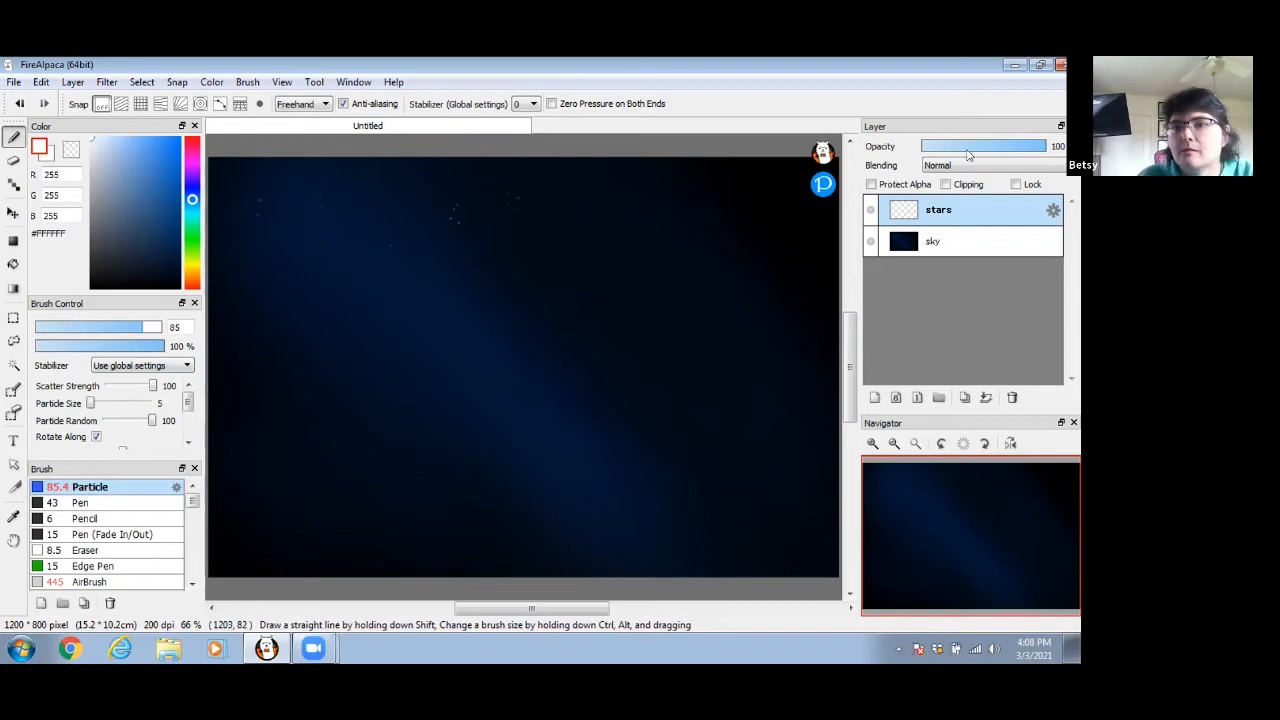
left_click(872, 443)
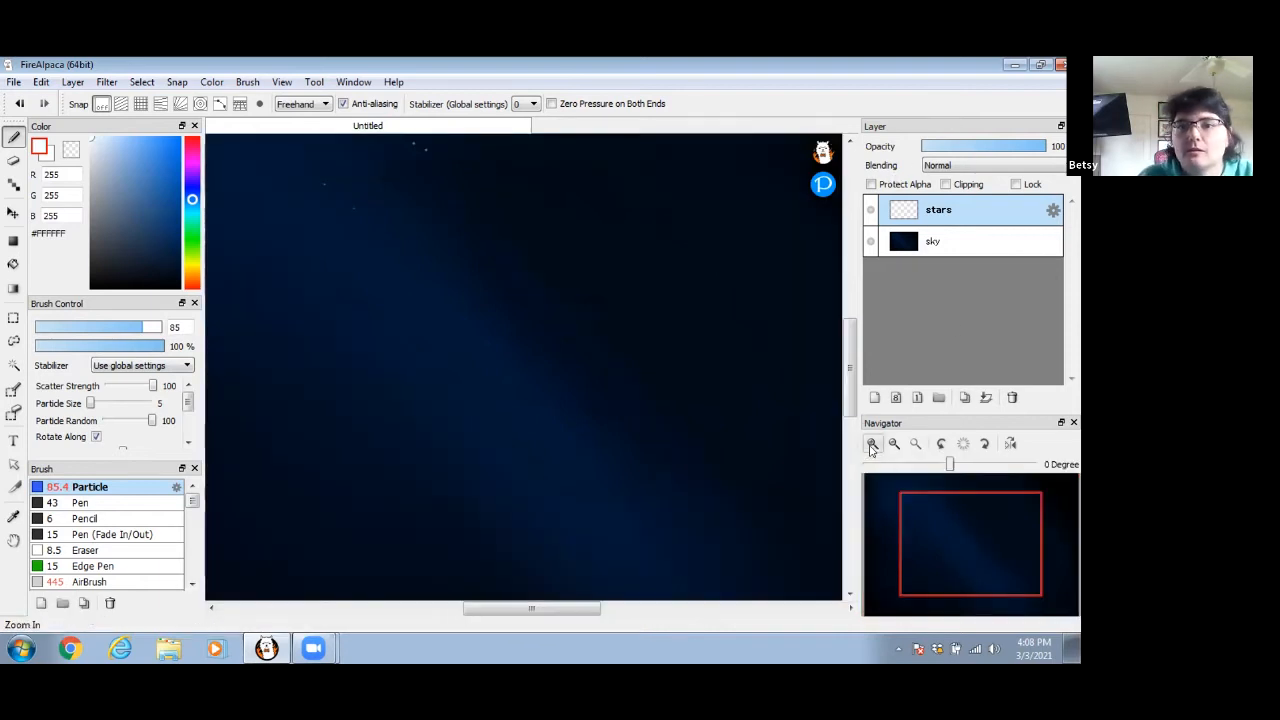
key("space")
left_click_drag(551, 297, 437, 474)
left_click(546, 257)
left_click(548, 243)
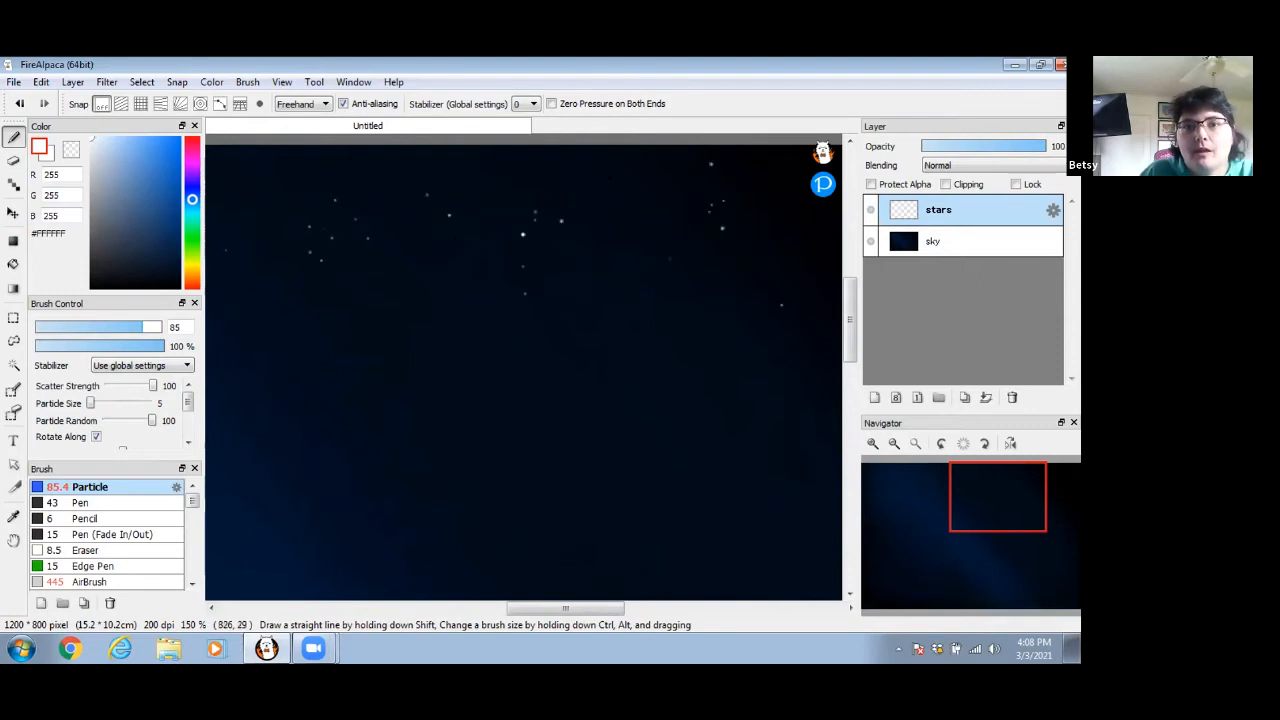
Step: Fill the sky's upper-right corner with a dense cluster of white particle stars, thinning out towards the diagonal blue band
left_click_drag(707, 313, 600, 215)
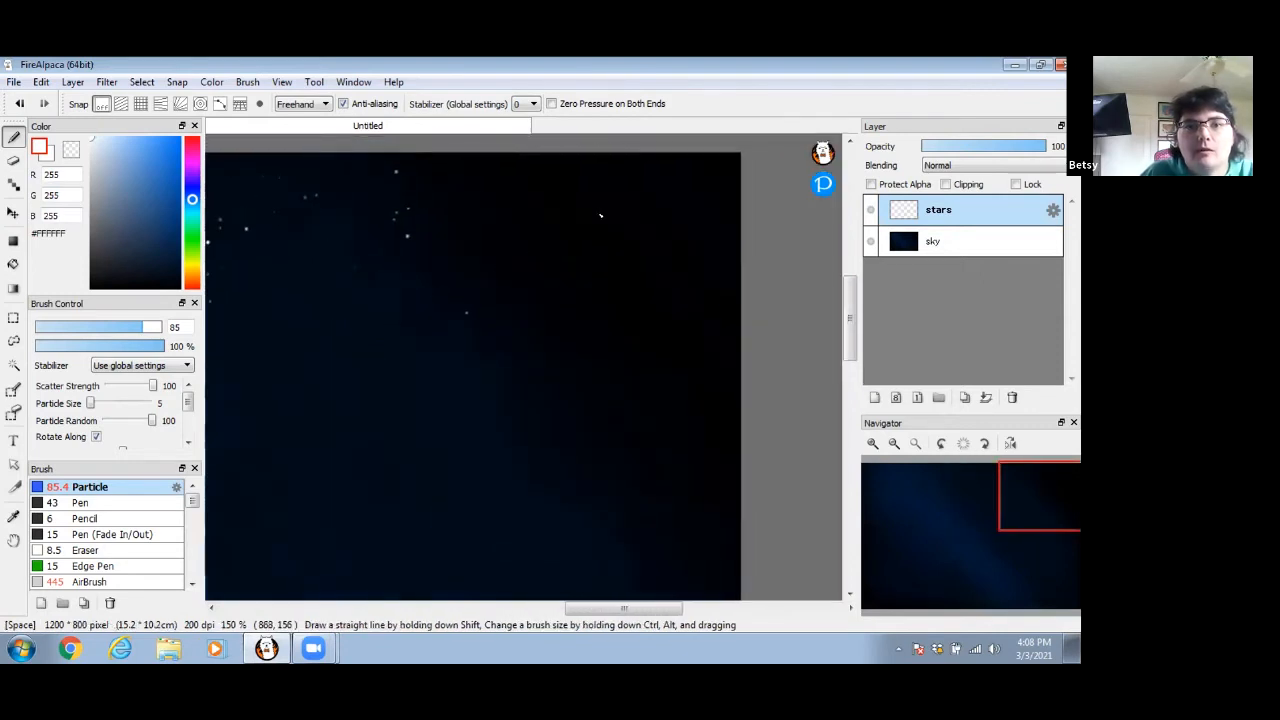
left_click(602, 212)
left_click(661, 287)
left_click(588, 353)
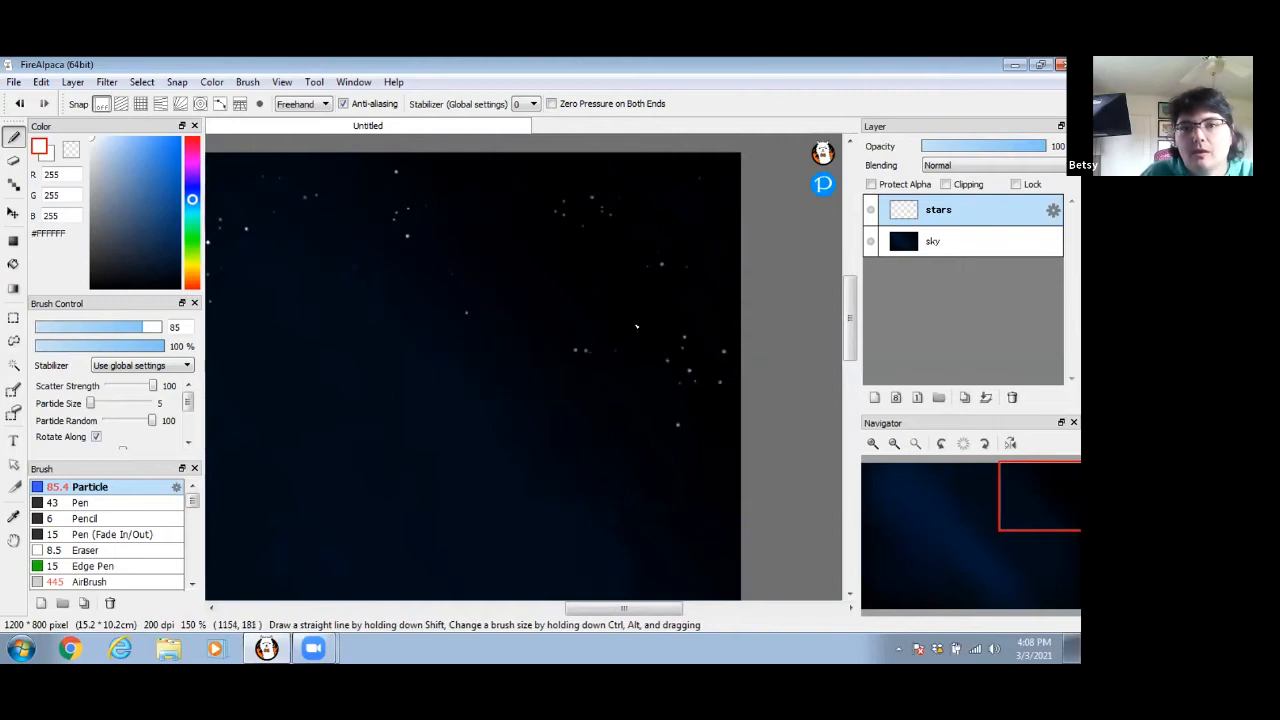
left_click(535, 270)
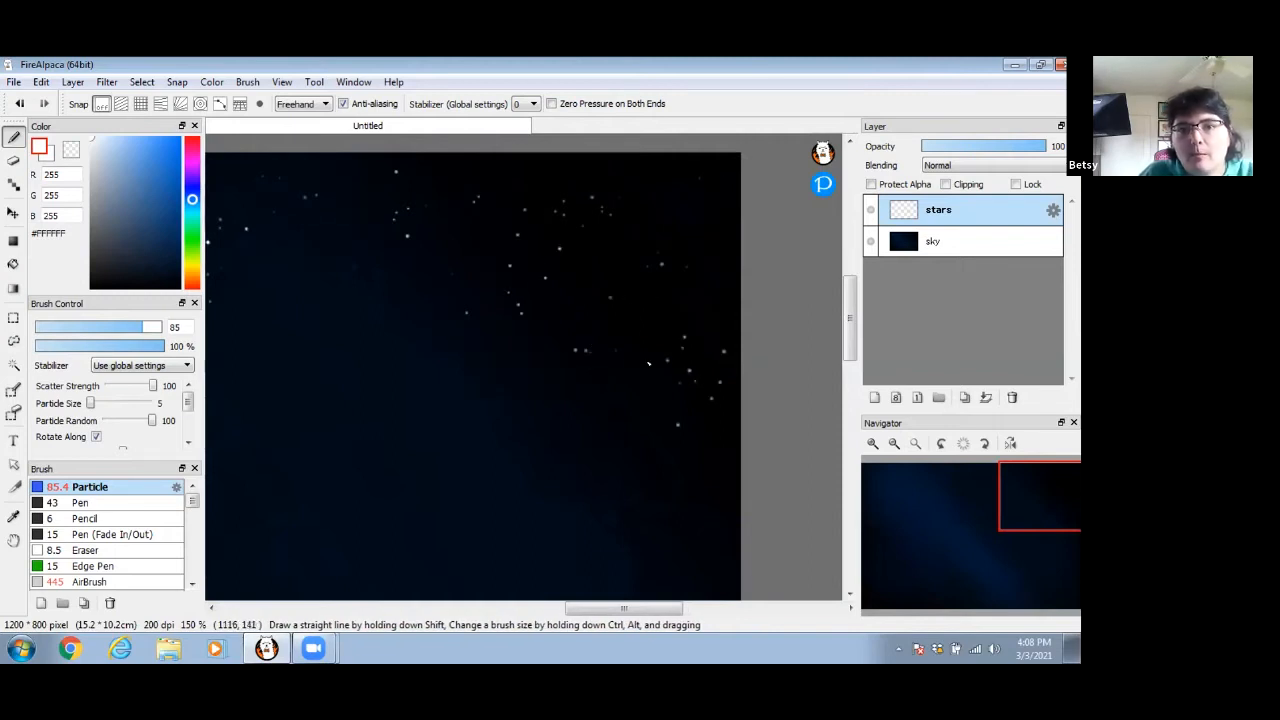
left_click_drag(571, 400, 678, 302)
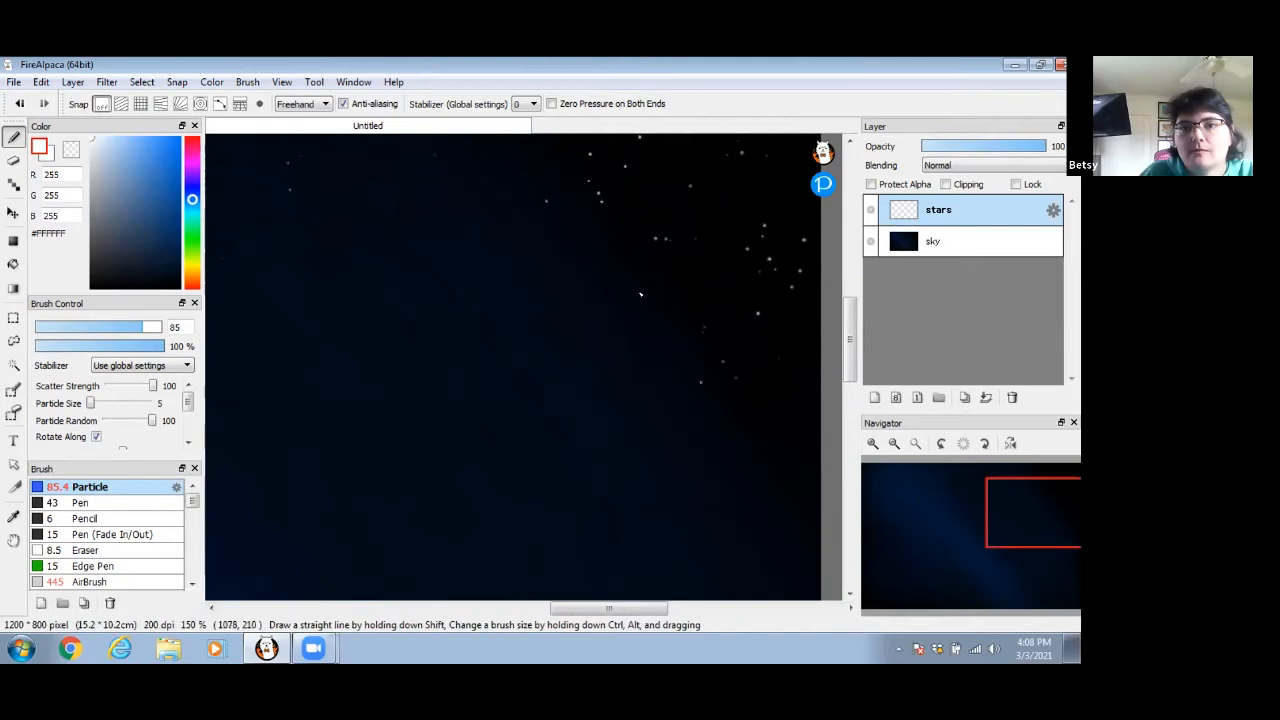
left_click(606, 266)
left_click_drag(470, 303, 525, 354)
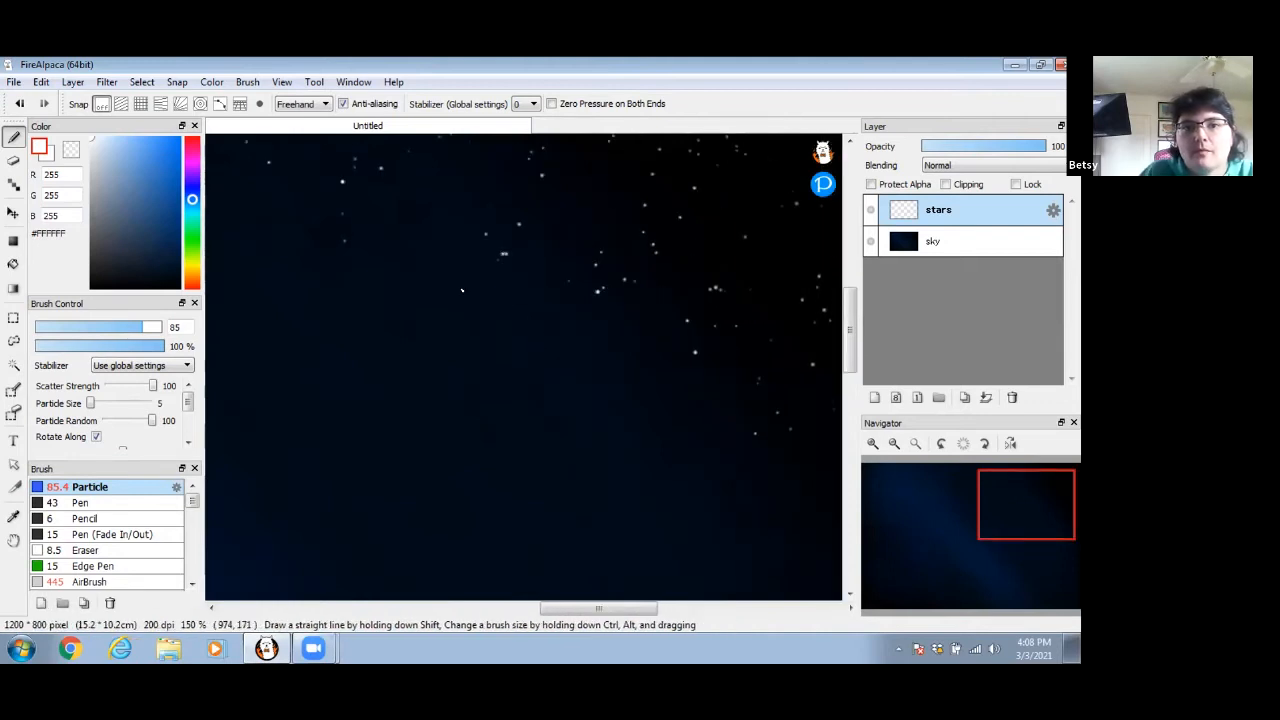
left_click(604, 368)
Step: Lasso the star cluster in the sky's upper-right corner, copy it onto a new layer and clear the selection
left_click(893, 444)
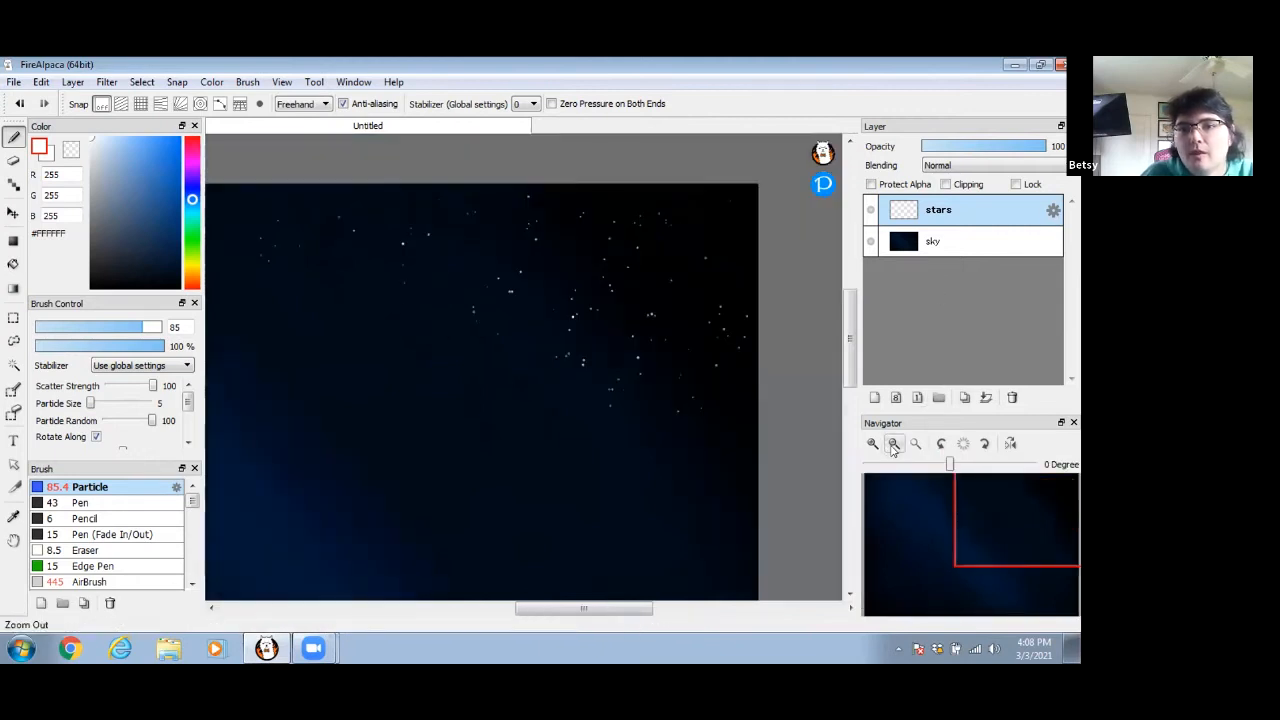
left_click(893, 444)
left_click_drag(475, 430, 589, 361)
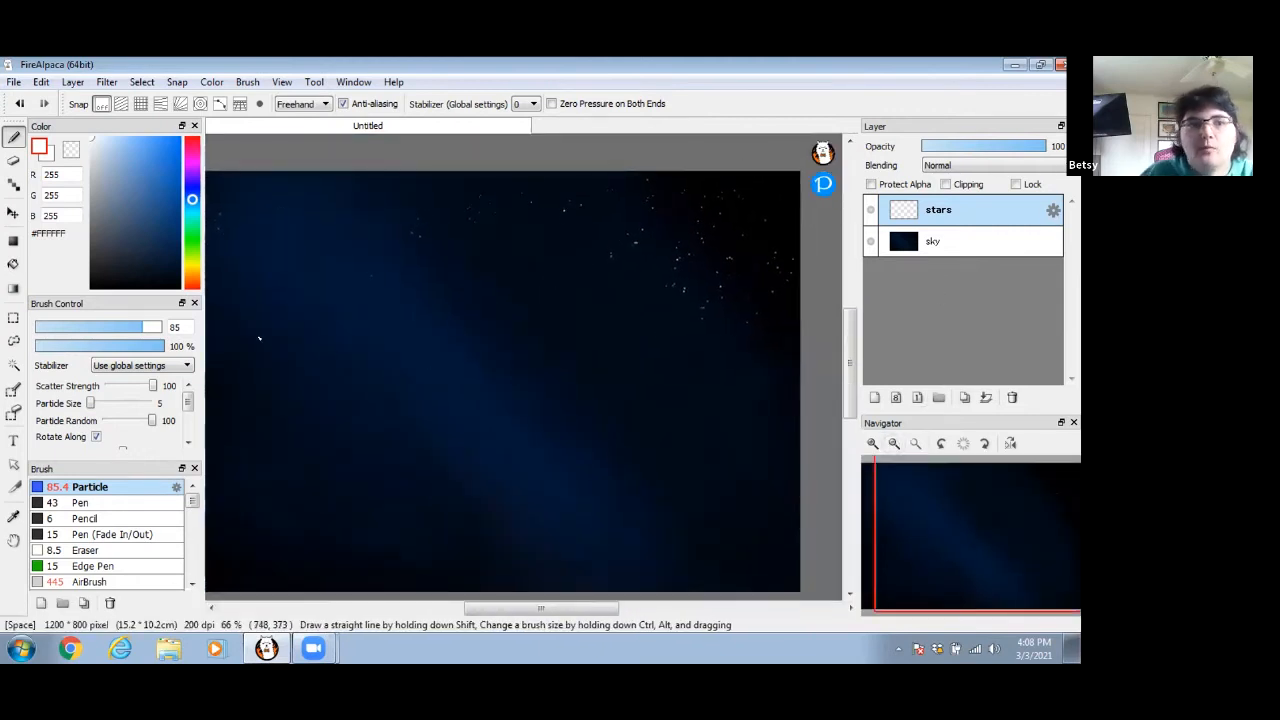
left_click(14, 341)
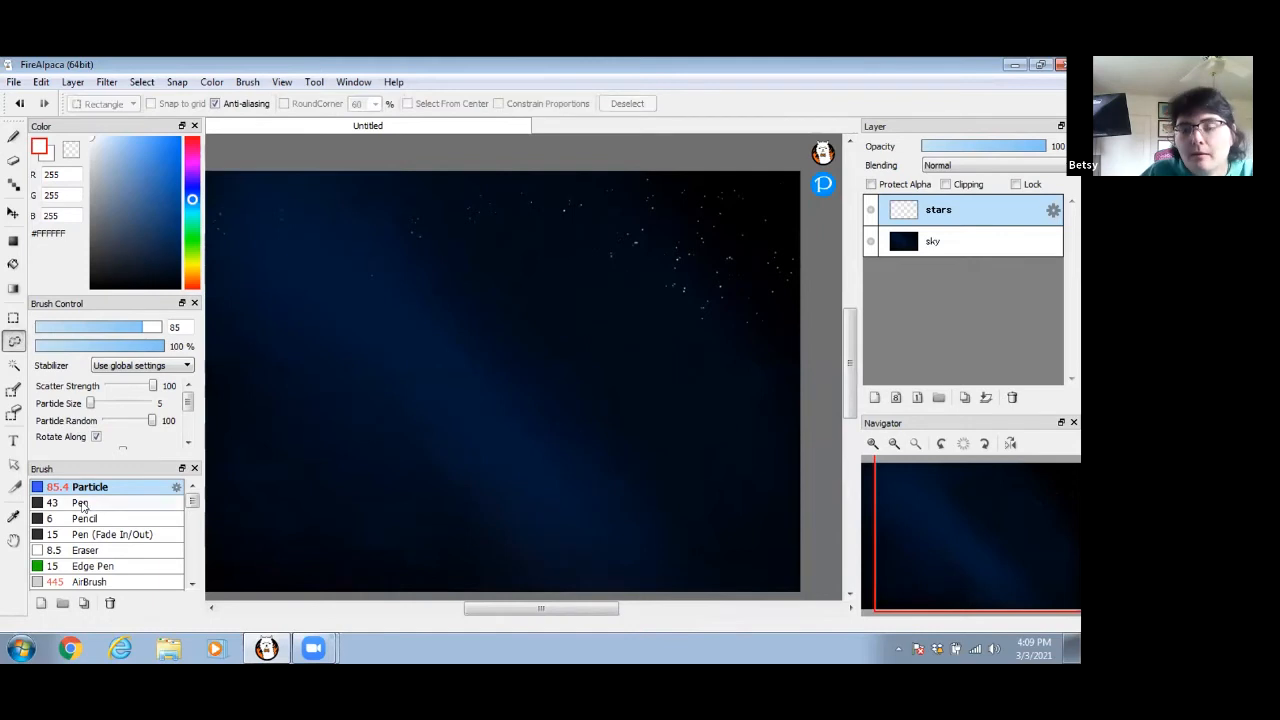
mouse_move(731, 149)
left_mouse_down()
mouse_move(588, 170)
mouse_move(561, 184)
mouse_move(542, 234)
mouse_move(623, 313)
mouse_move(725, 338)
mouse_move(800, 314)
mouse_move(812, 220)
left_mouse_up()
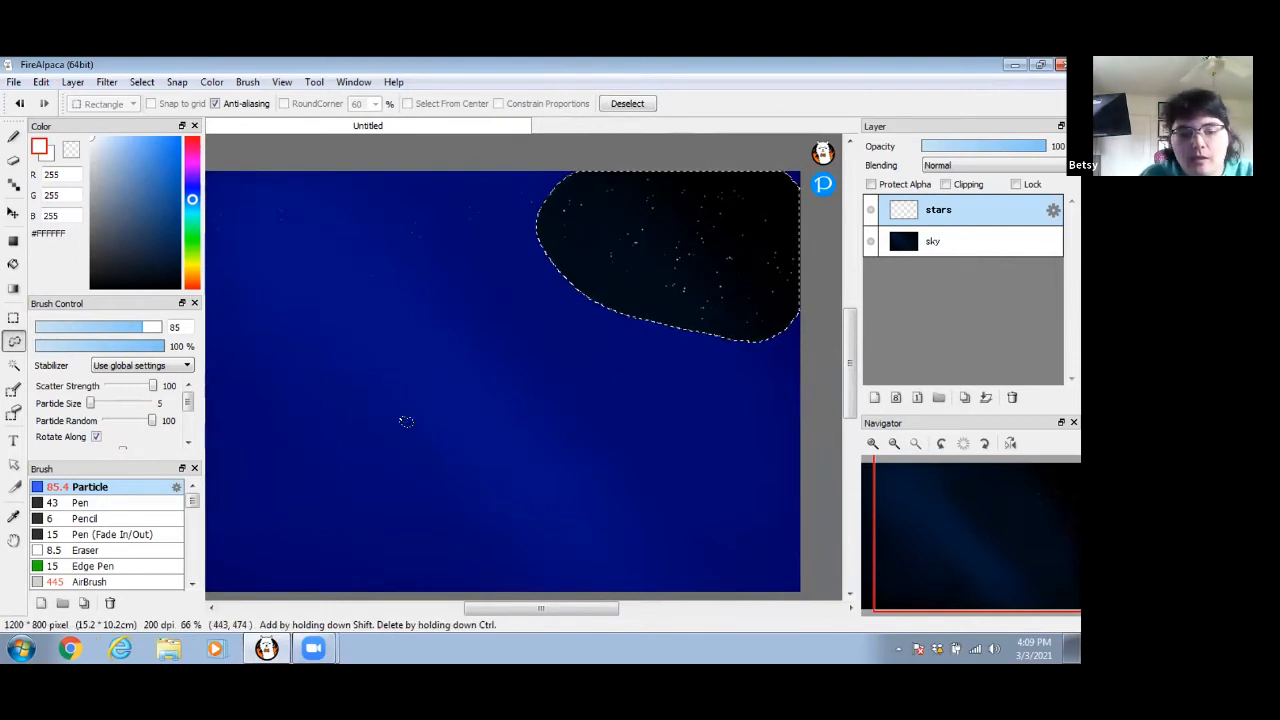
key("ctrl+shift+n")
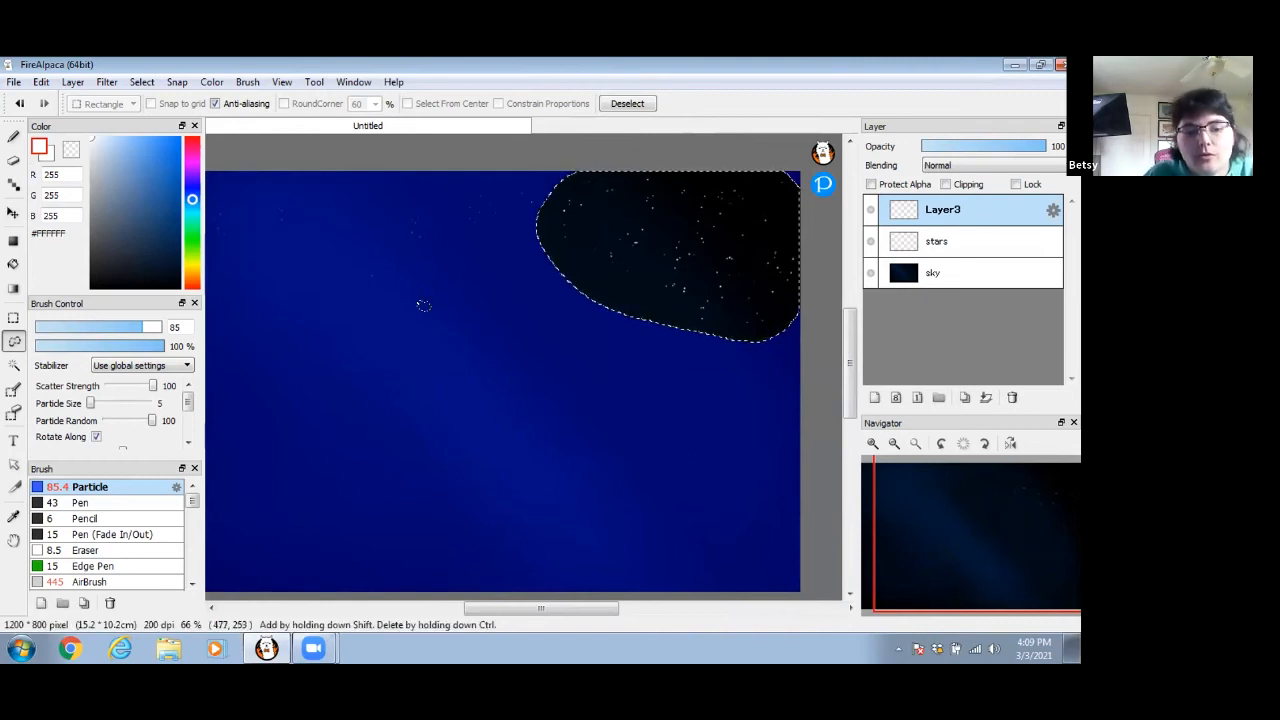
key("ctrl+d")
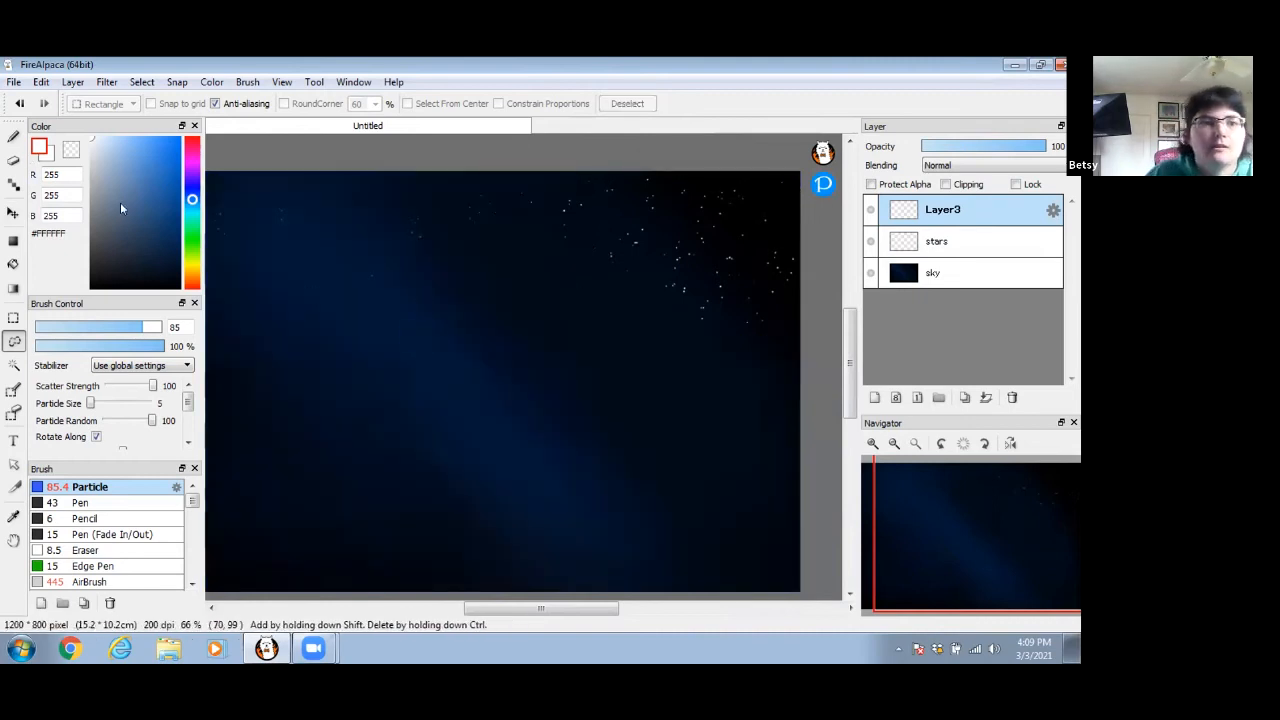
Step: Move the copied star cluster straight down below the original and merge its layer into the stars layer
left_click(13, 213)
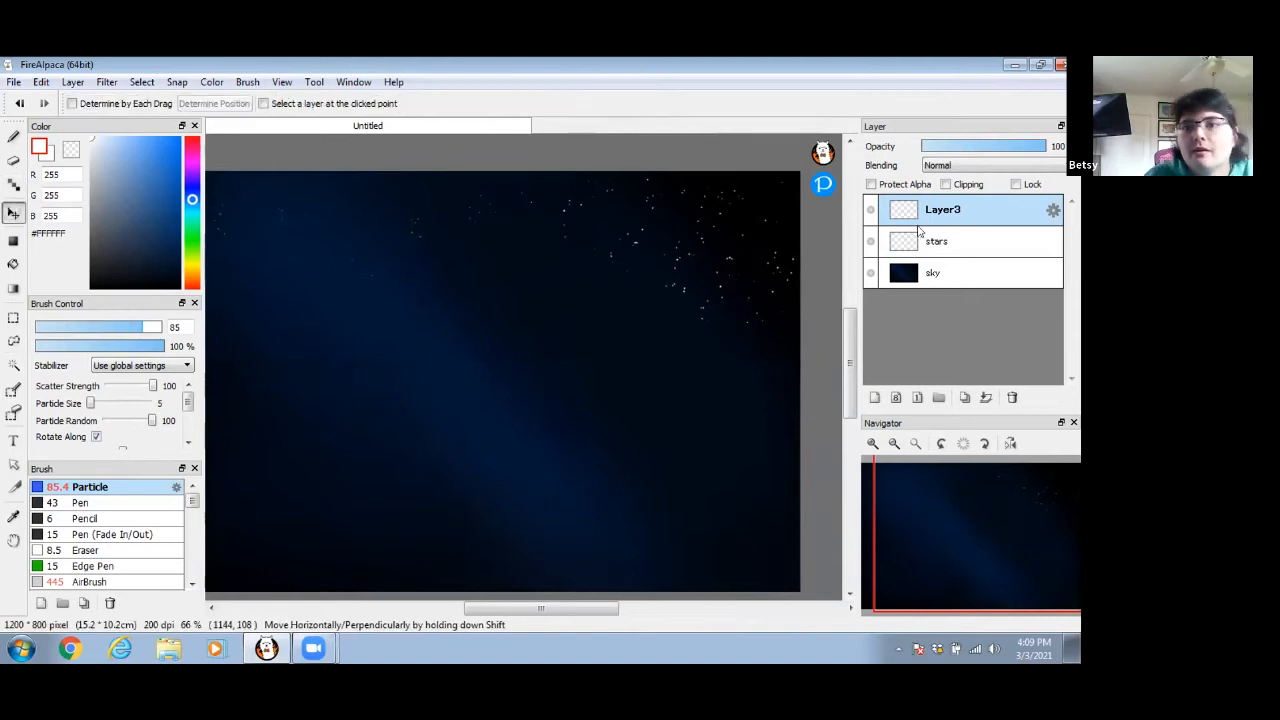
left_click(942, 244)
left_click(958, 210)
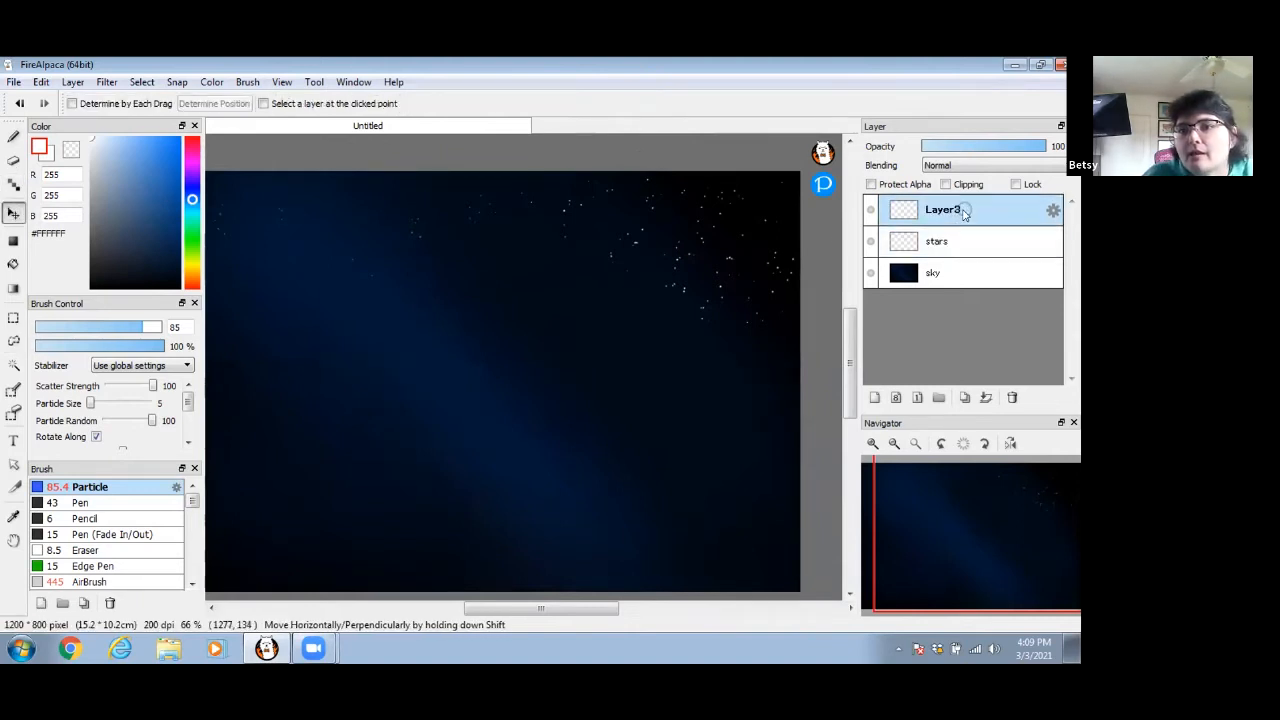
left_click_drag(691, 232, 693, 331)
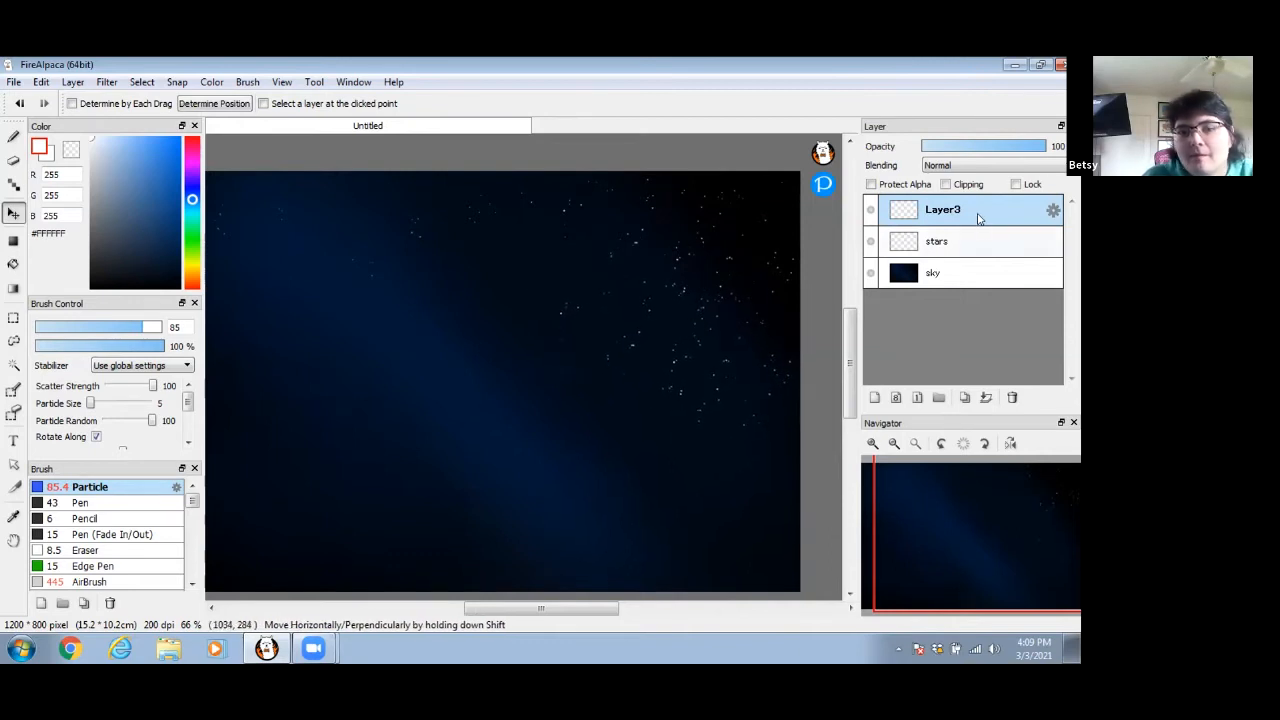
left_click(985, 398)
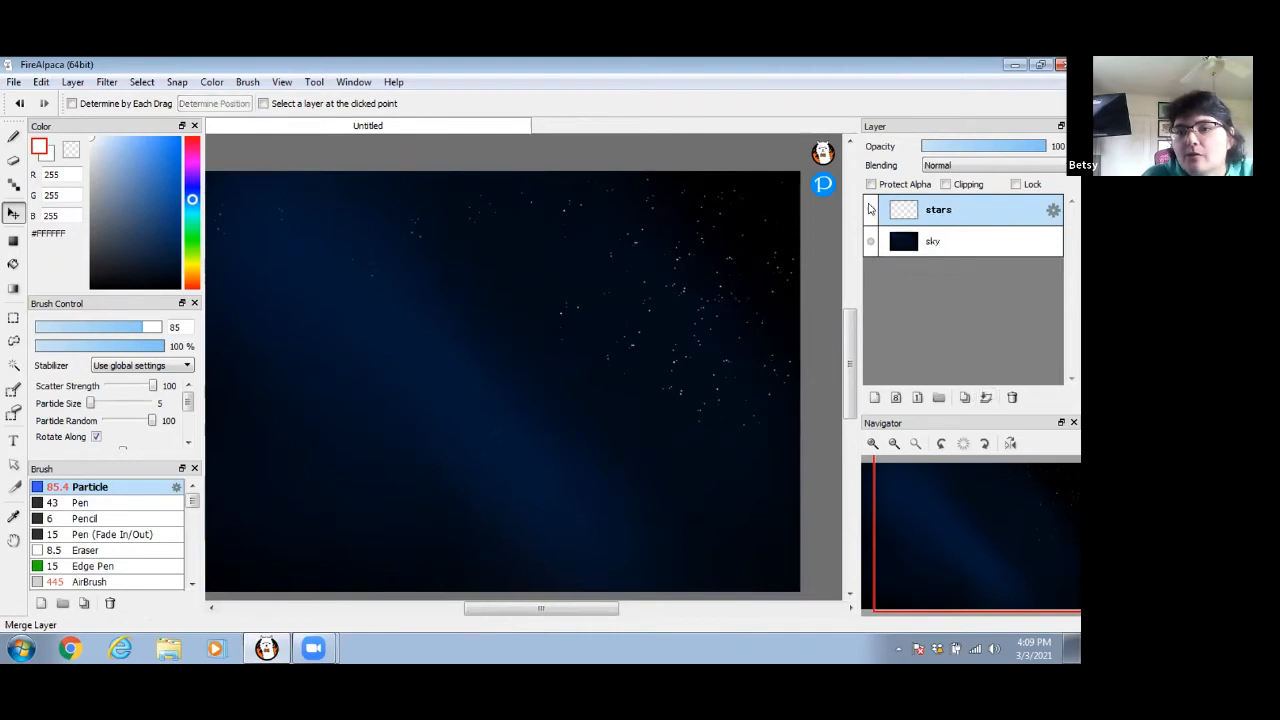
left_click(870, 211)
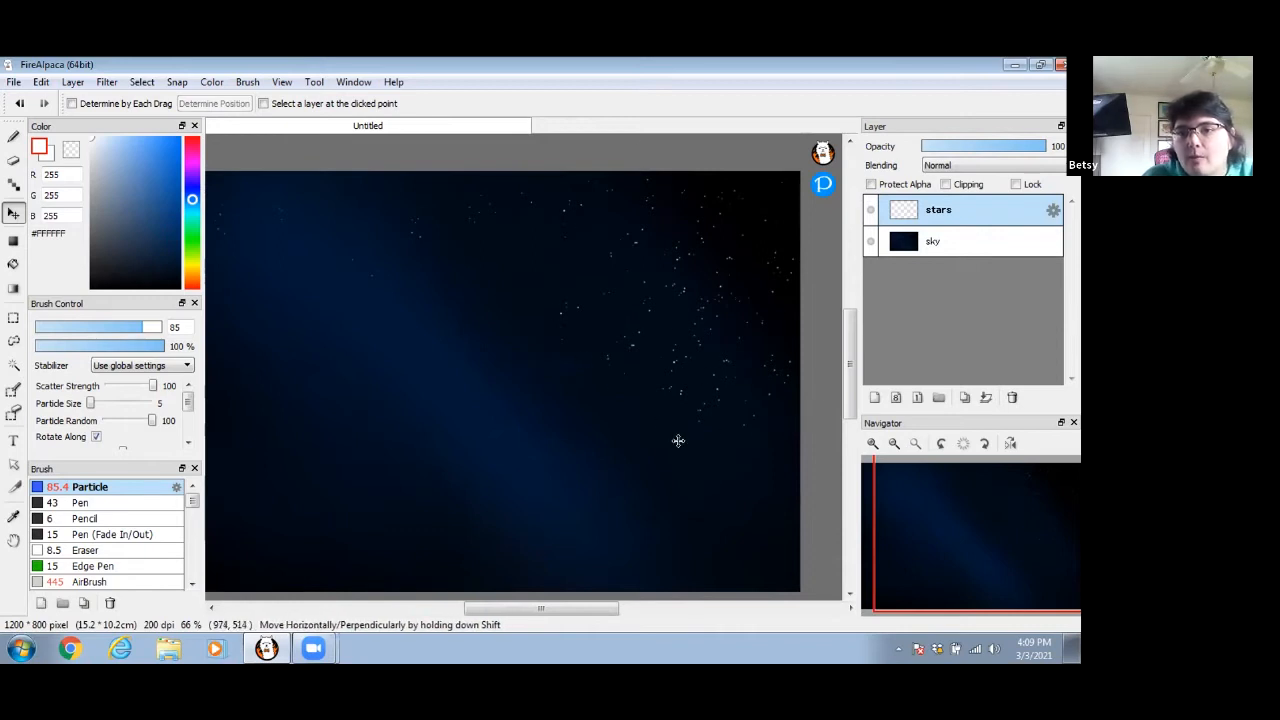
Step: Duplicate the stars layer and shift the copy down and left towards the blue band
left_click(964, 398)
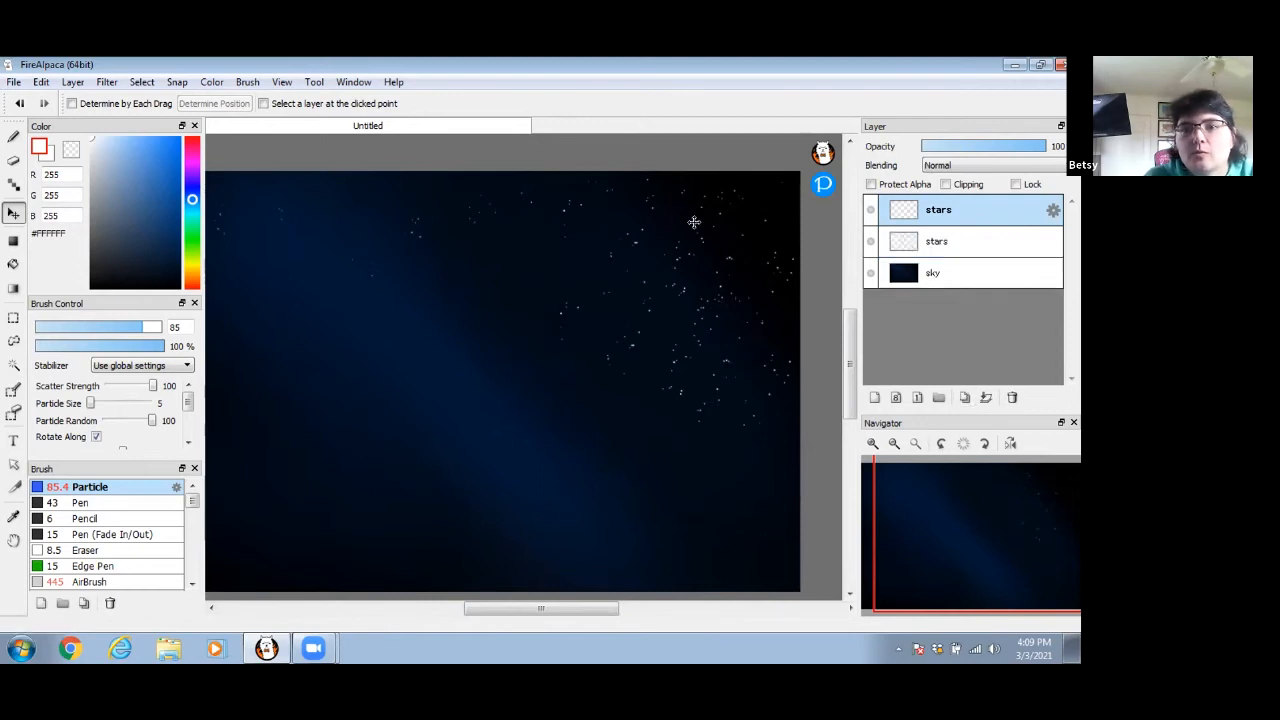
left_click_drag(729, 217, 725, 356)
left_click_drag(717, 438, 615, 345)
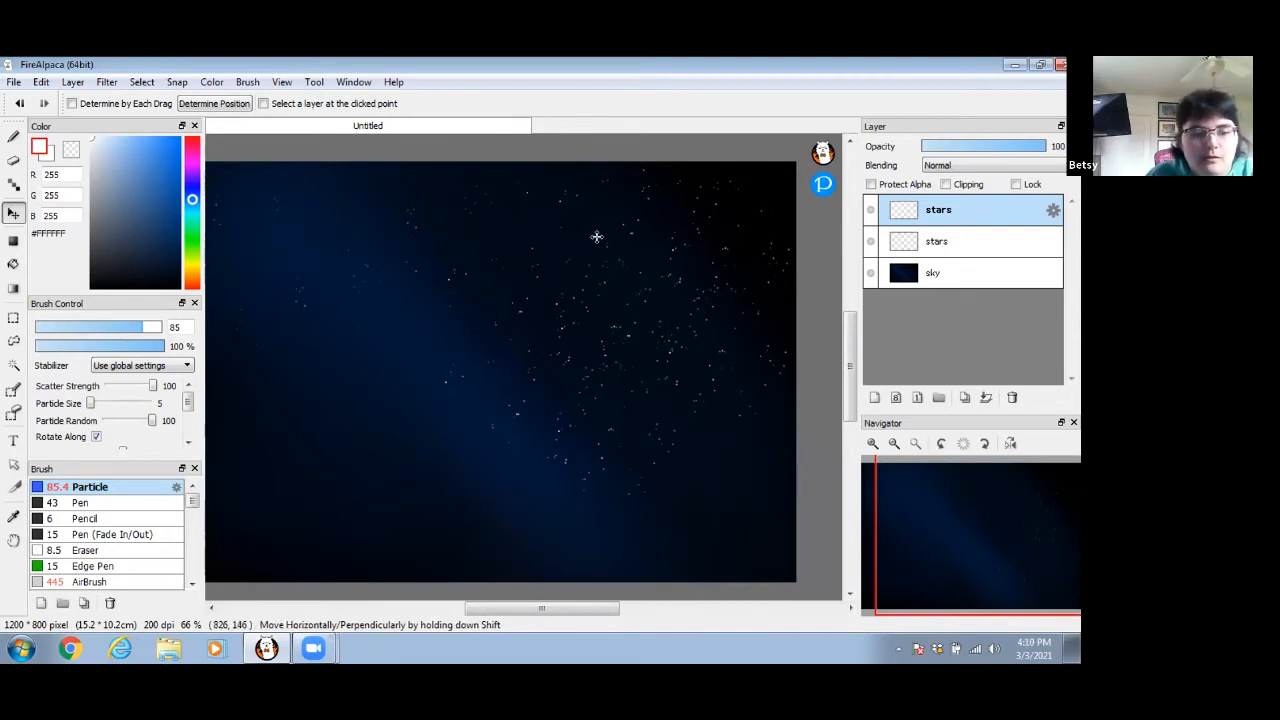
Step: Rotate the duplicated stars roughly a quarter turn counter-clockwise and merge them into the stars layer below
key("ctrl")
key("ctrl+t")
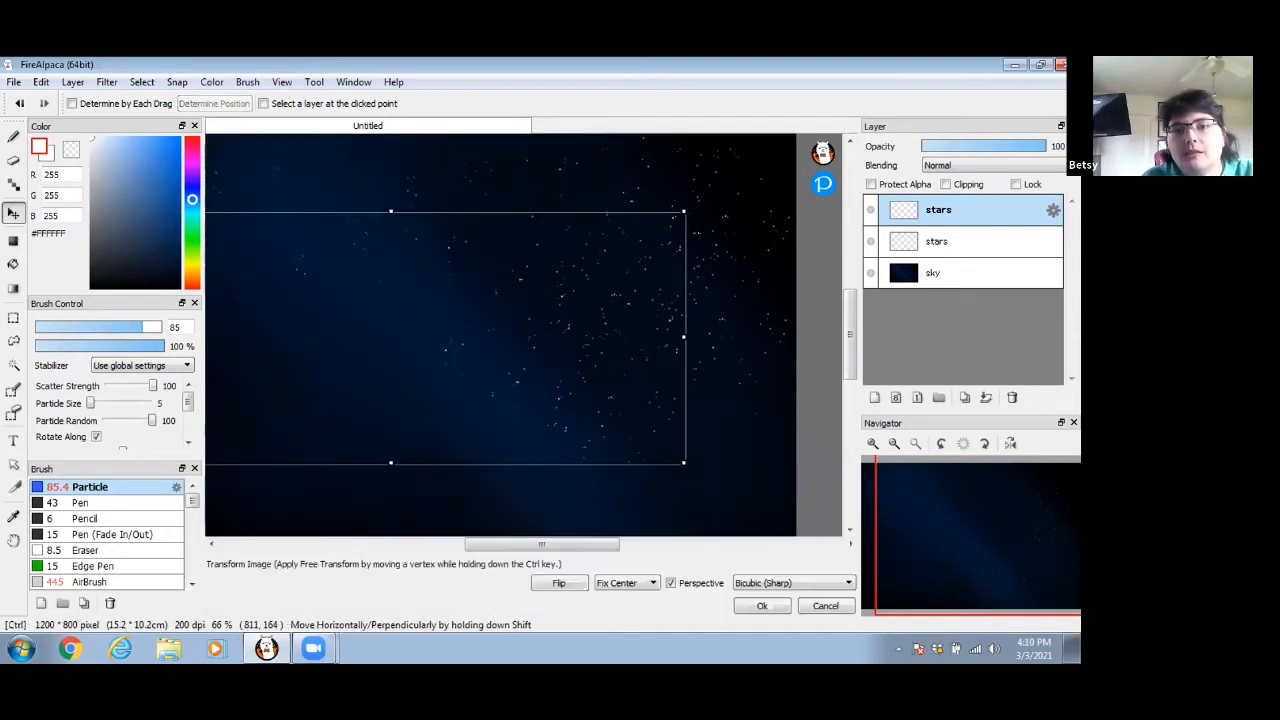
left_click_drag(707, 200, 534, 300)
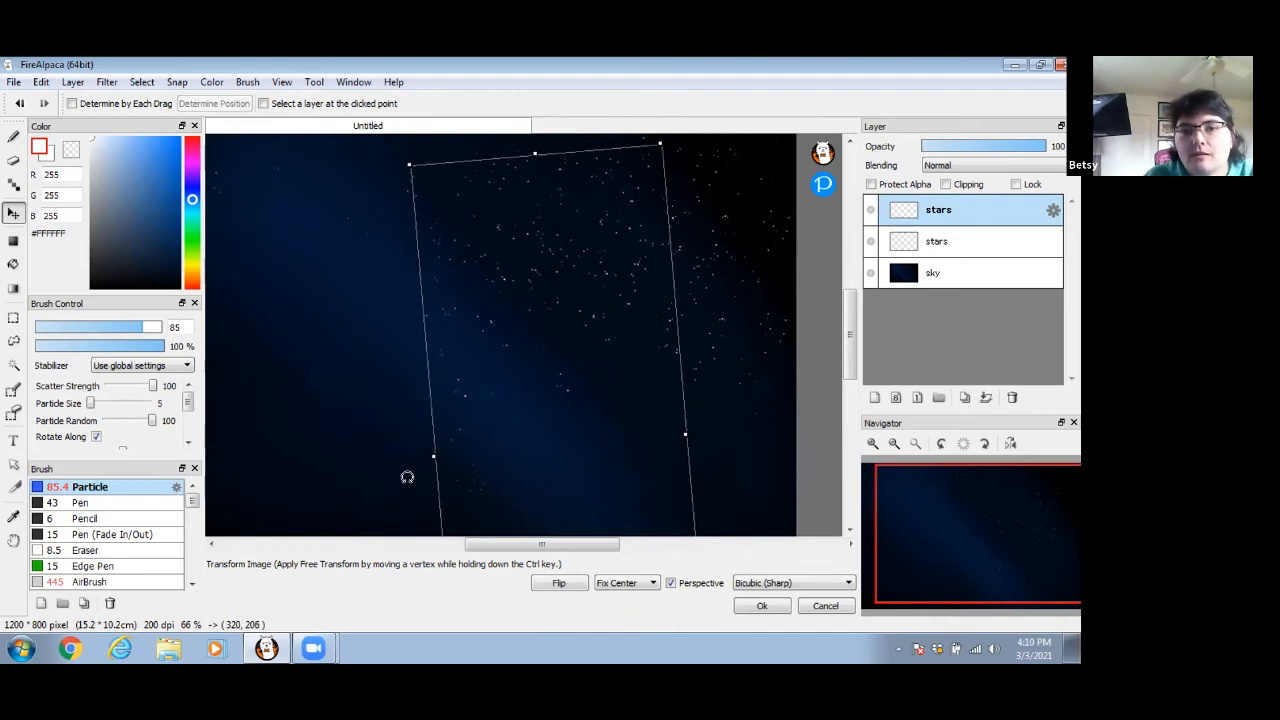
key("Return")
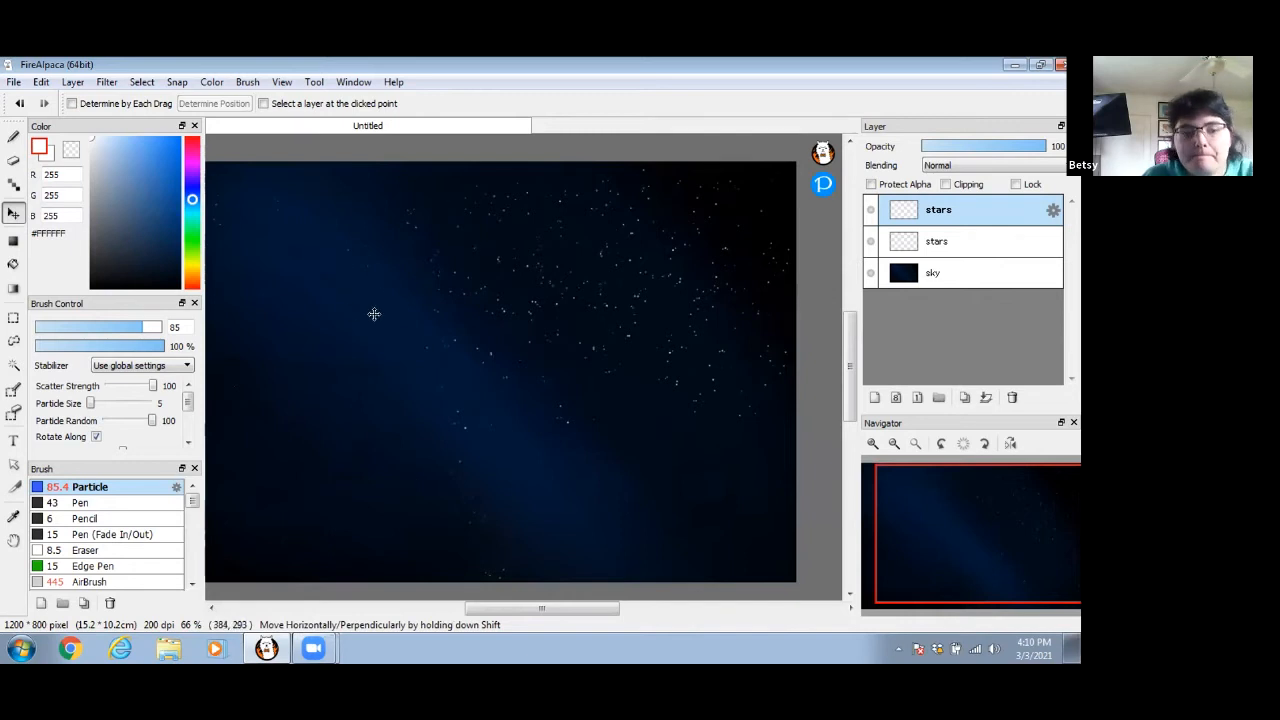
key("ctrl")
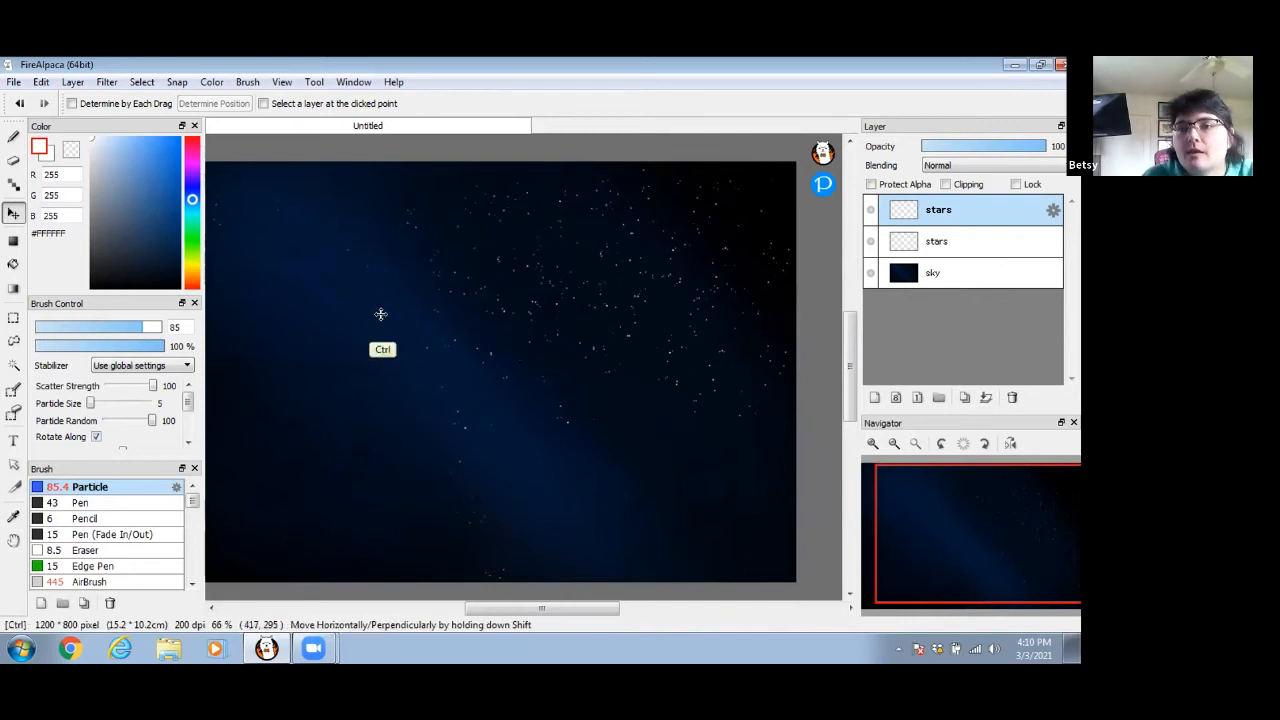
left_click(985, 397)
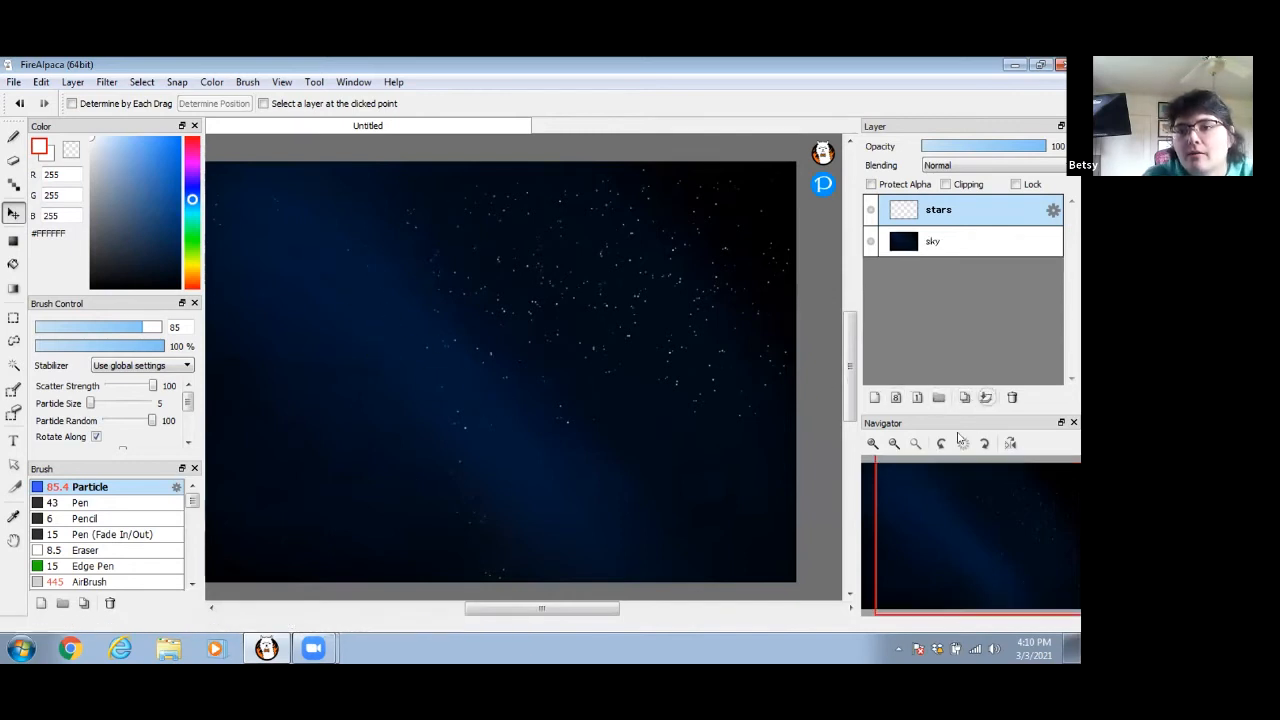
Step: Duplicate the merged stars layer and move the copy down to fill the lower part of the sky
left_click(964, 397)
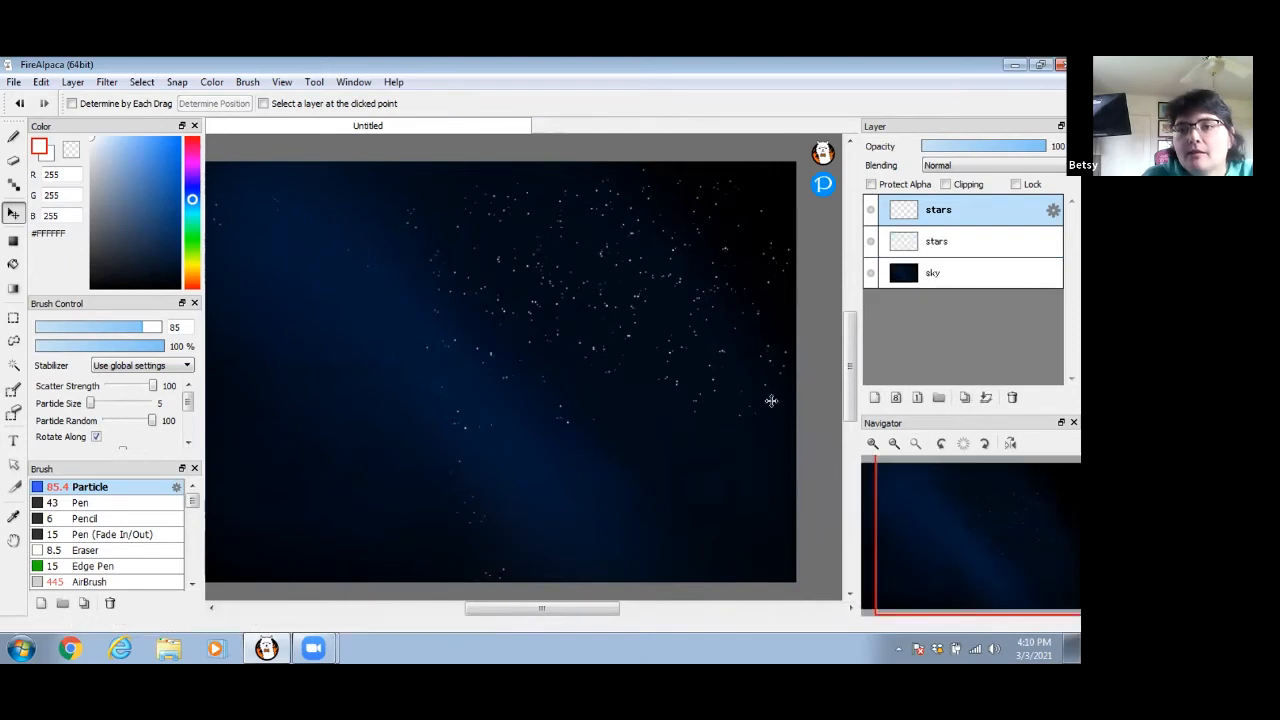
left_click_drag(698, 230, 720, 442)
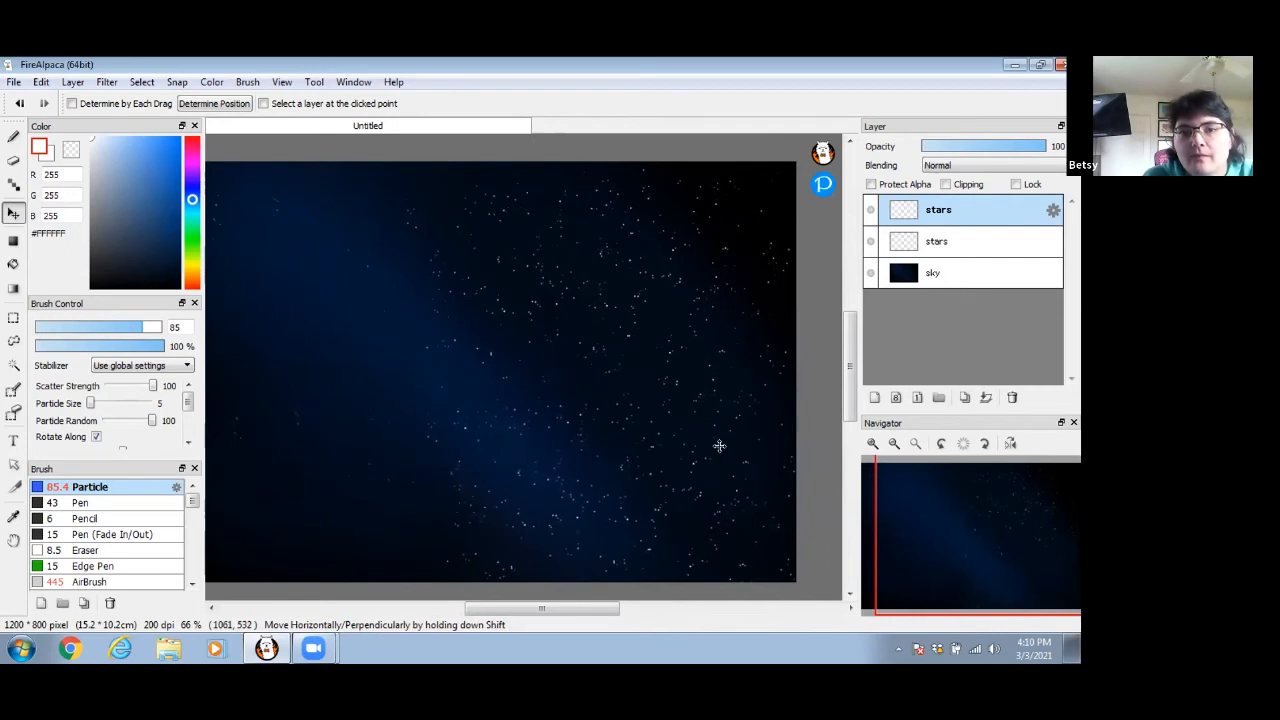
Step: Transform the duplicated stars to reposition them over the lower part of the sky, and merge them into the stars layer below
key("ctrl+t")
left_click_drag(736, 295, 640, 457)
key("Return")
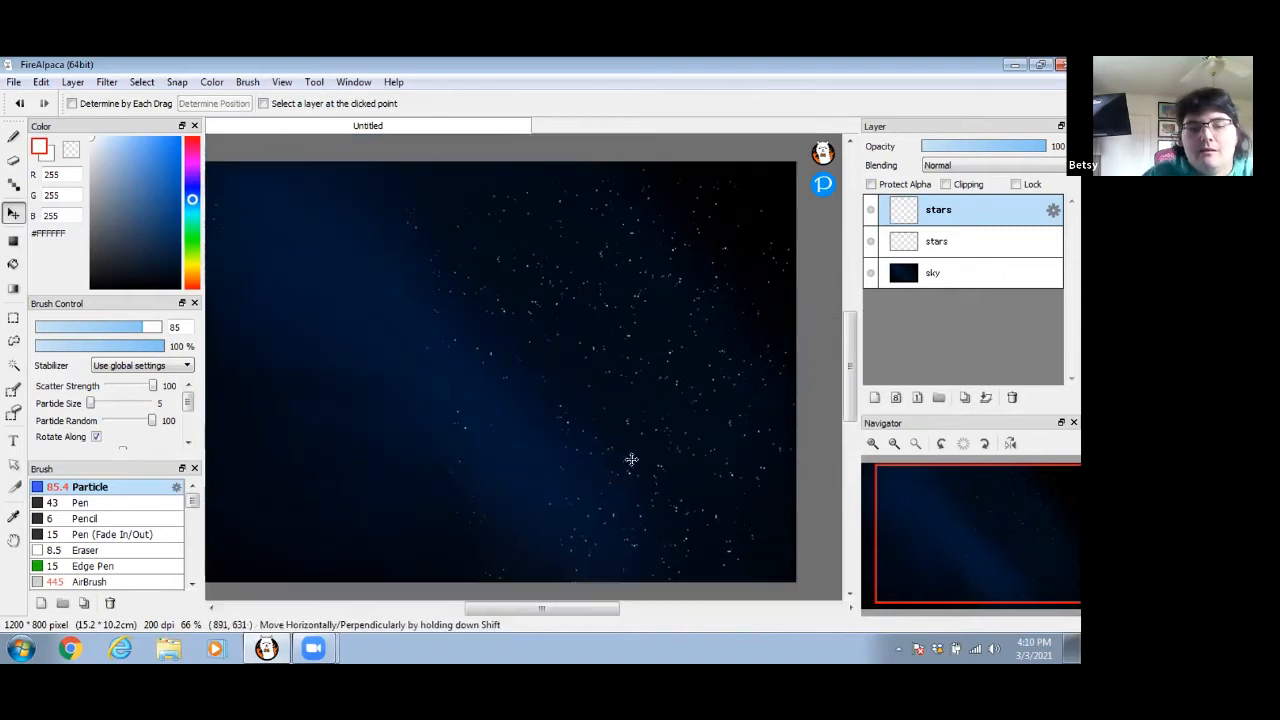
key("space")
left_click_drag(494, 317, 528, 334)
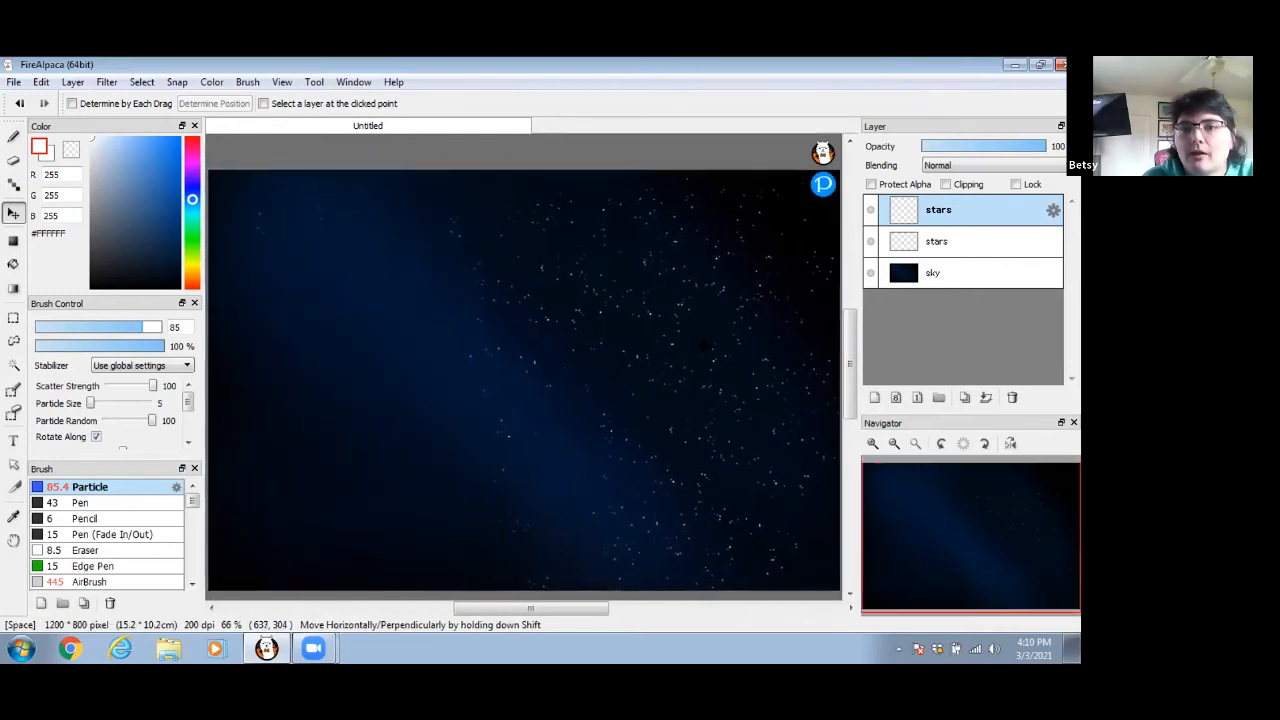
key("ctrl+e")
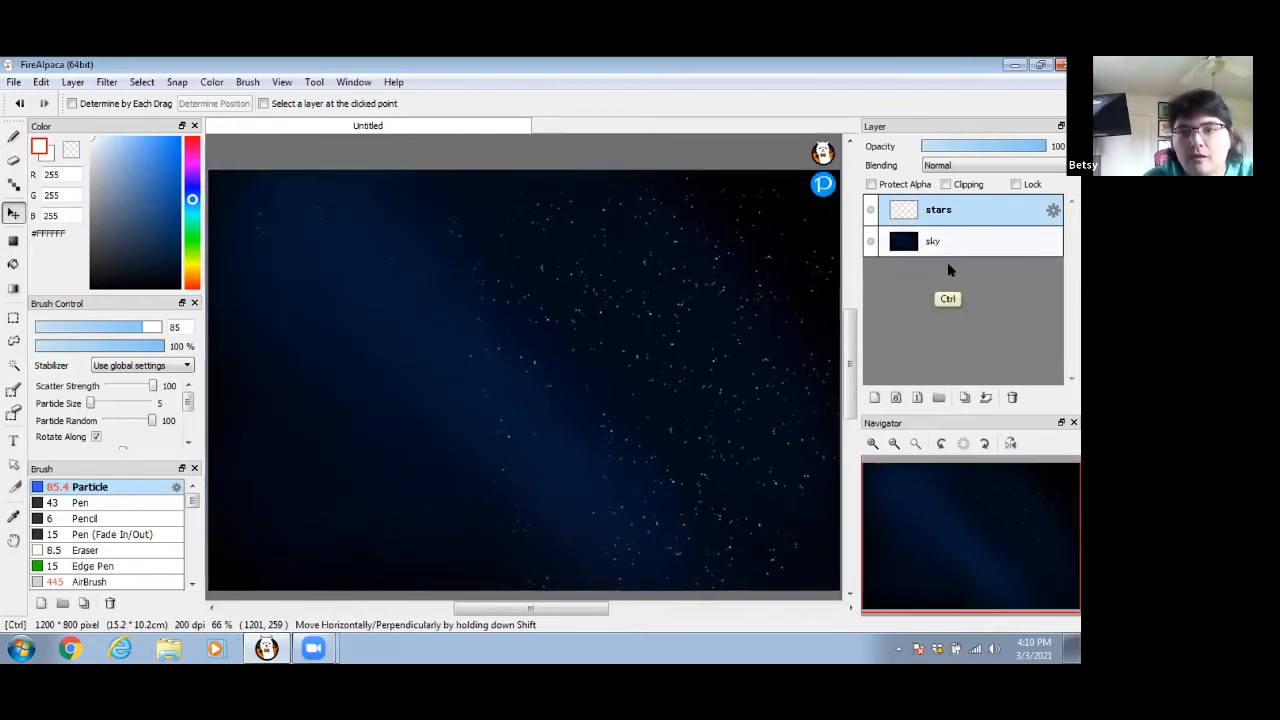
Step: Duplicate the stars layer, shift the copy left across the blue band, and merge it into the stars layer
left_click(964, 398)
left_click_drag(694, 337, 417, 320)
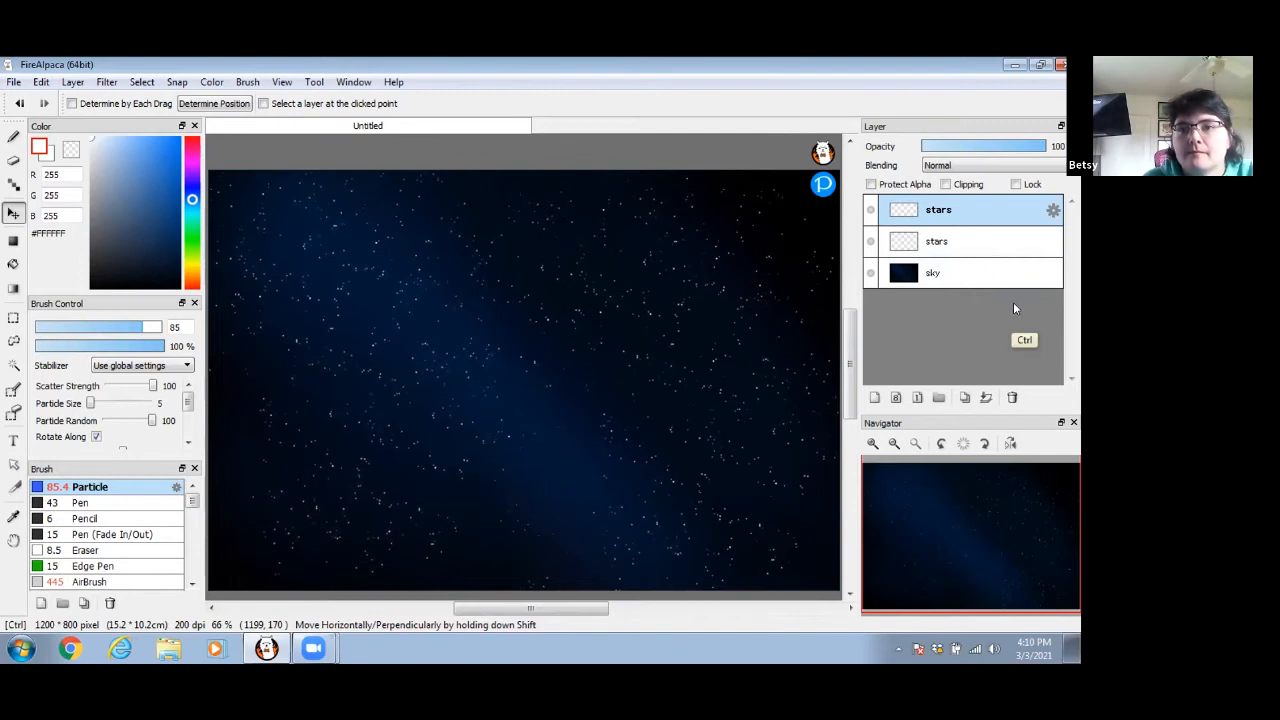
key("ctrl+e")
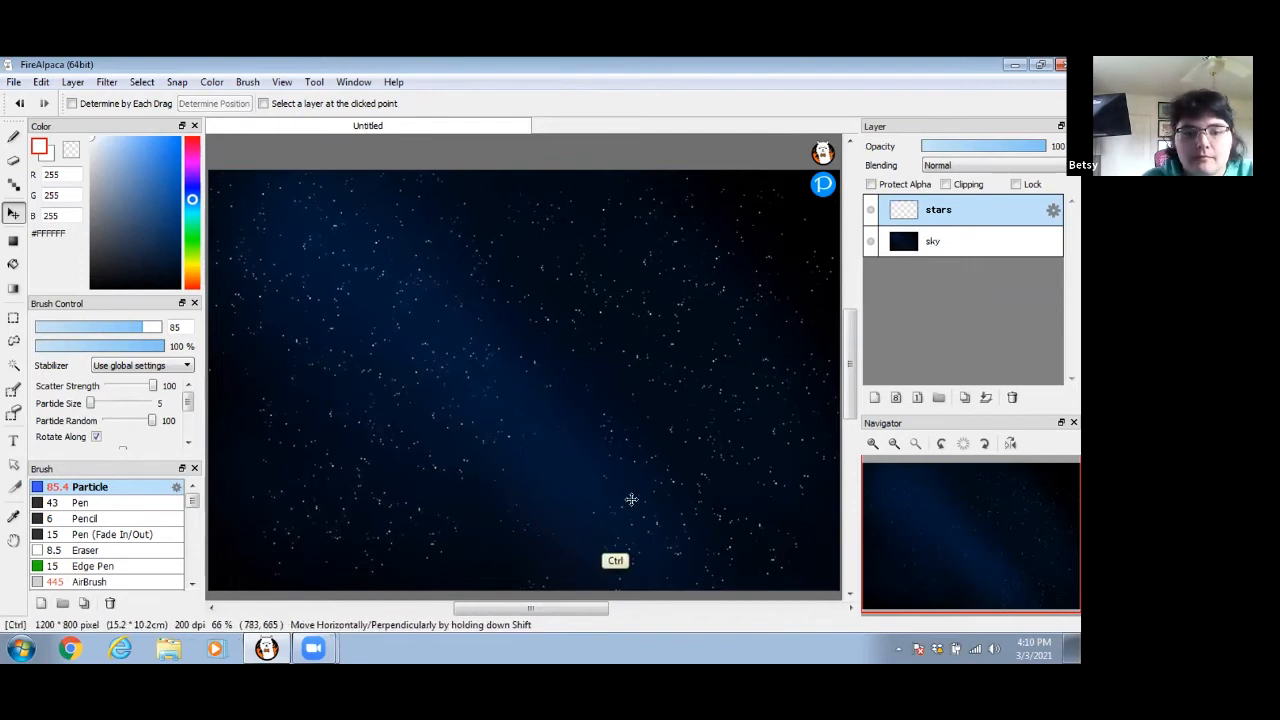
Step: Add another shifted copy of the stars, thinned with a transparent AirBrush at size 445, and merge it into the stars layer
left_click(963, 397)
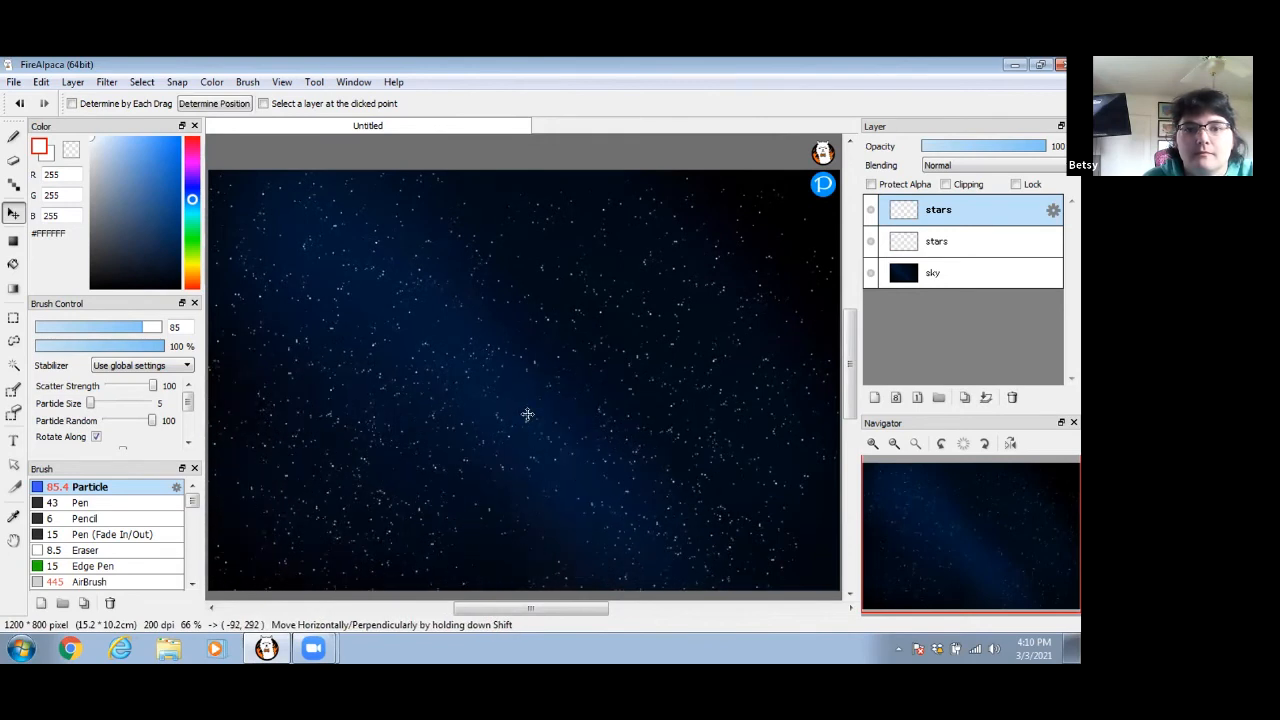
left_click(120, 582)
left_click(80, 154)
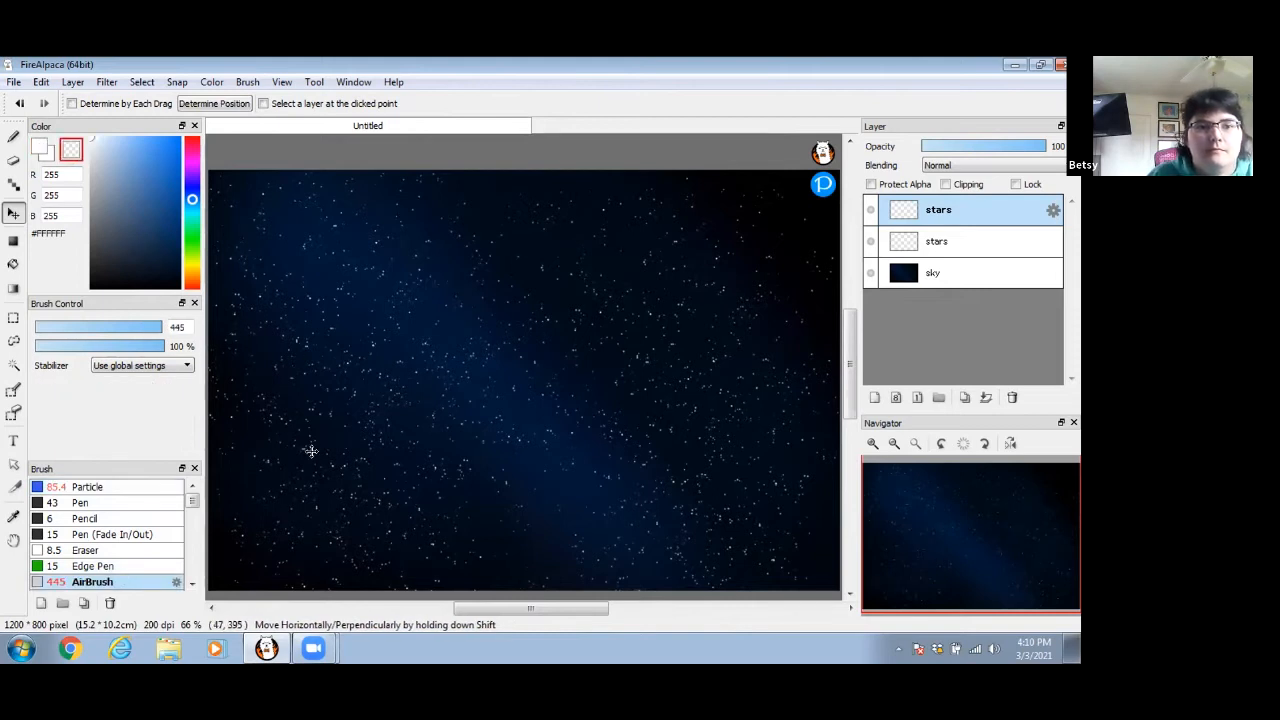
left_click(13, 137)
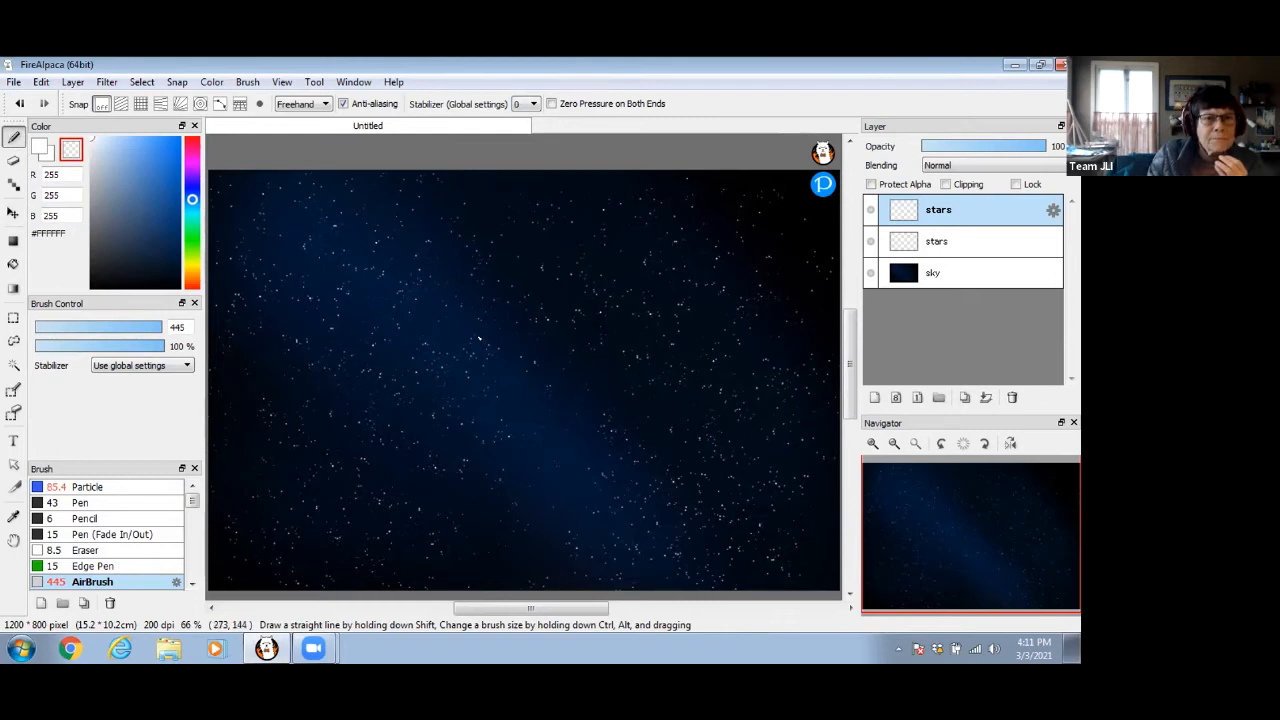
key("ctrl+e")
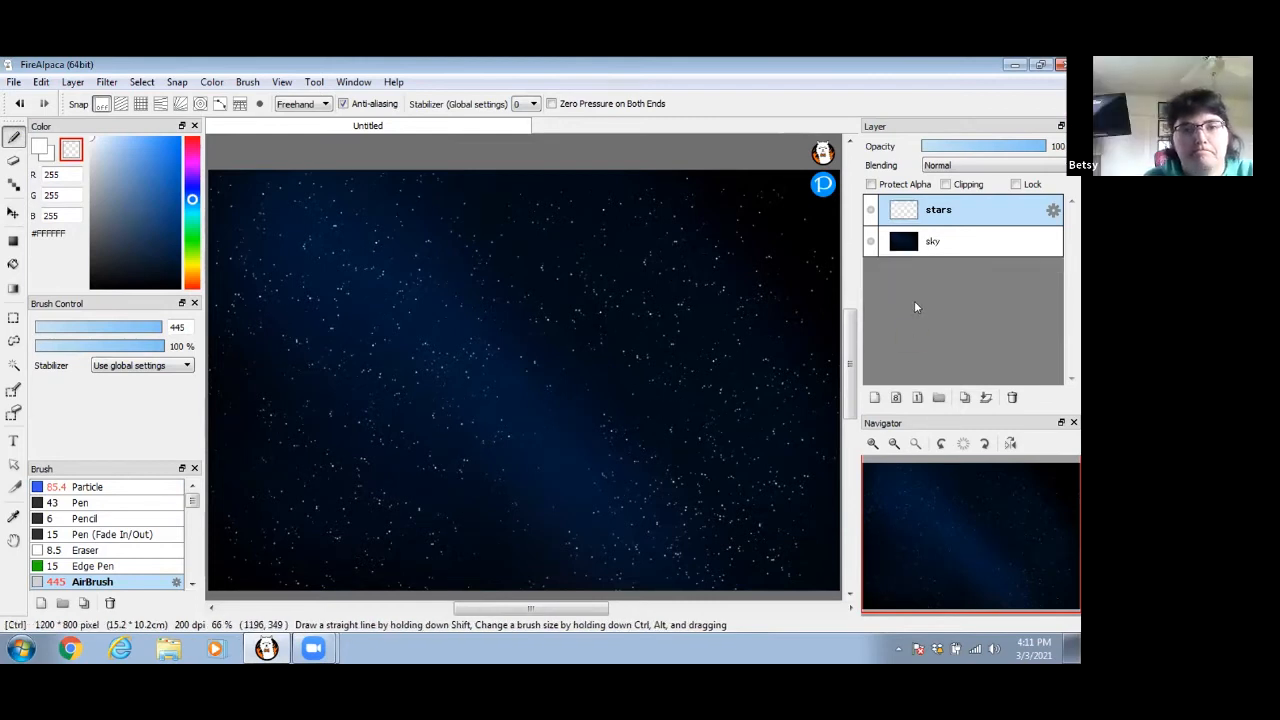
Step: Paint extra white stars with the Particle brush at size 85 in the sky's upper-right corner and along its left edge
left_click(102, 487)
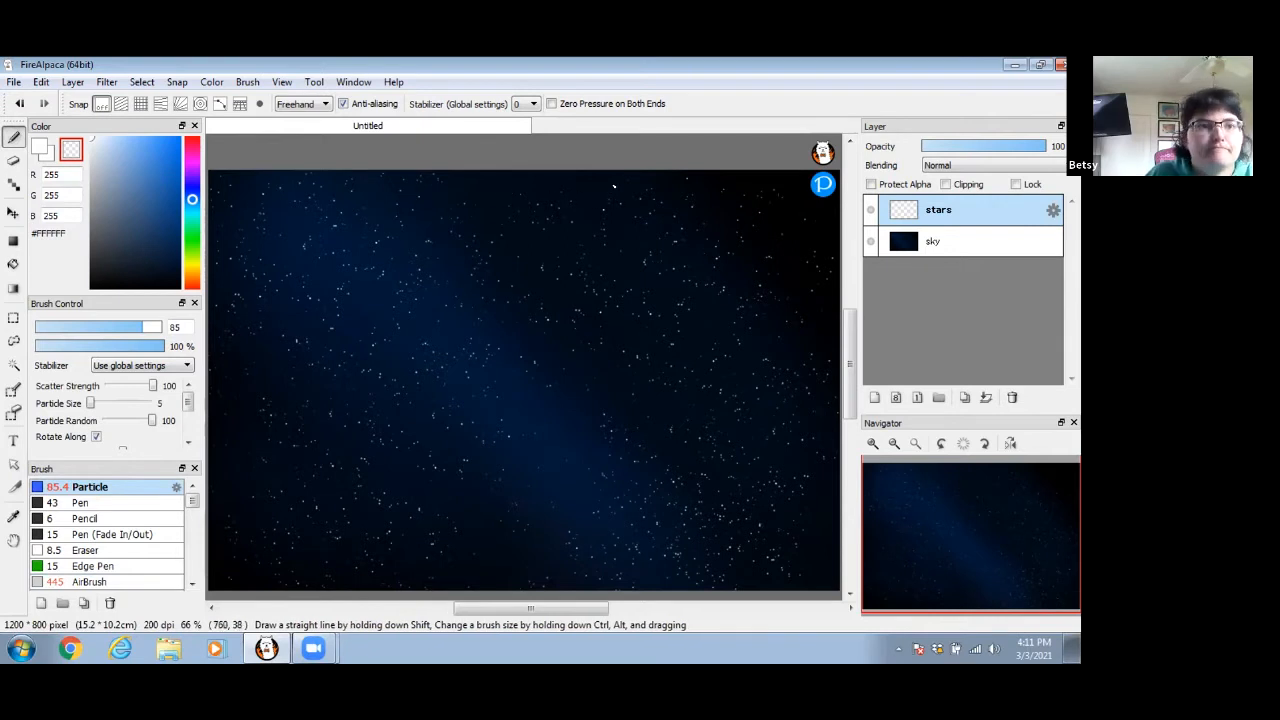
left_click(40, 148)
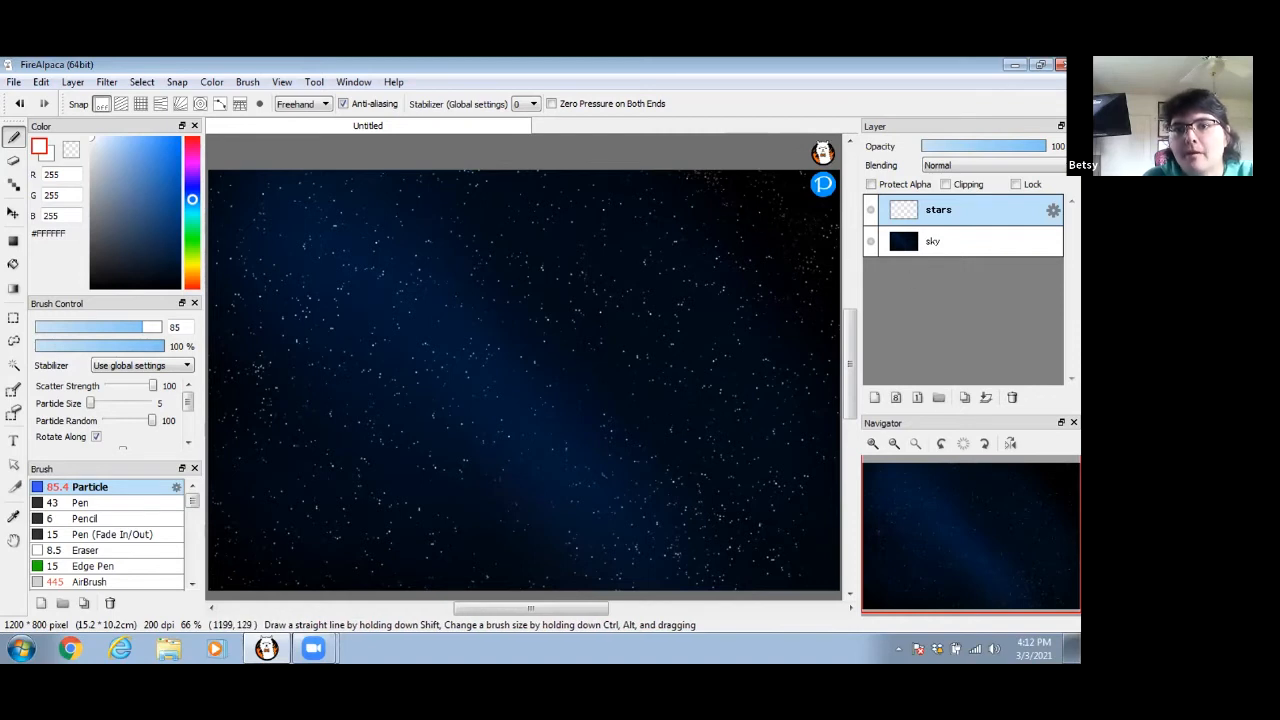
mouse_move(598, 609)
left_mouse_down()
mouse_move(612, 609)
mouse_move(577, 614)
left_mouse_up()
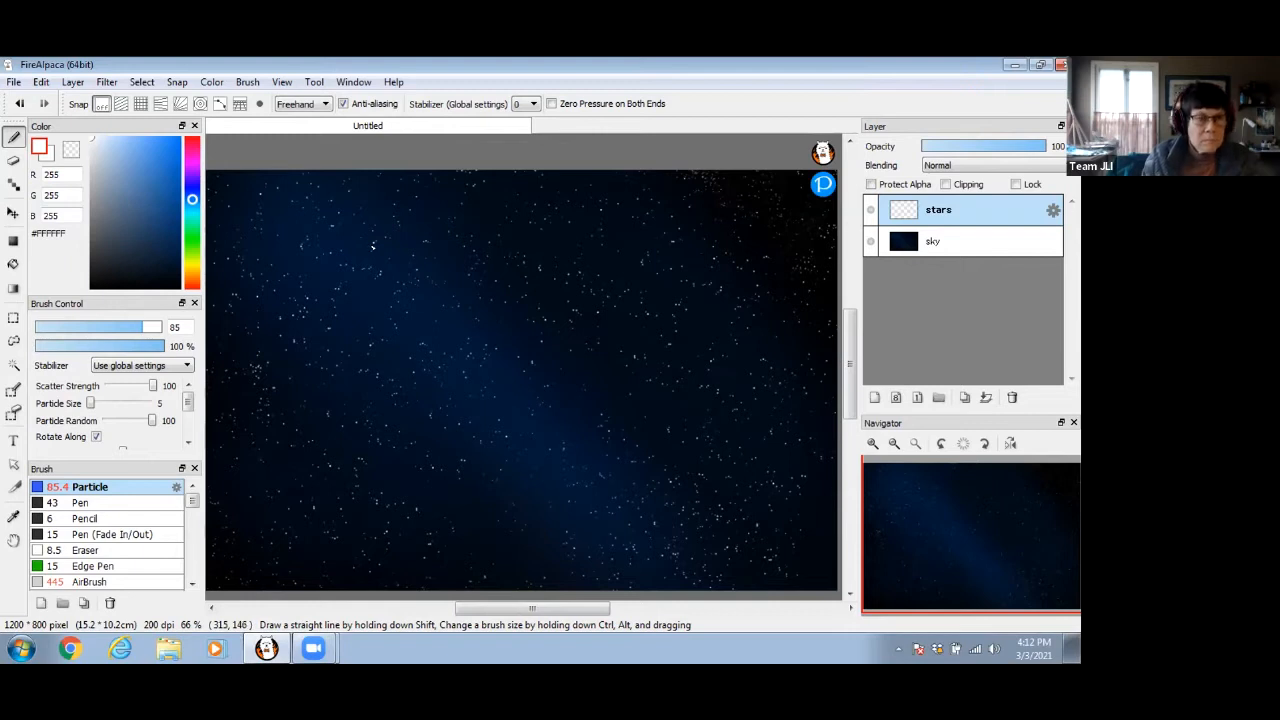
left_click_drag(494, 612, 497, 612)
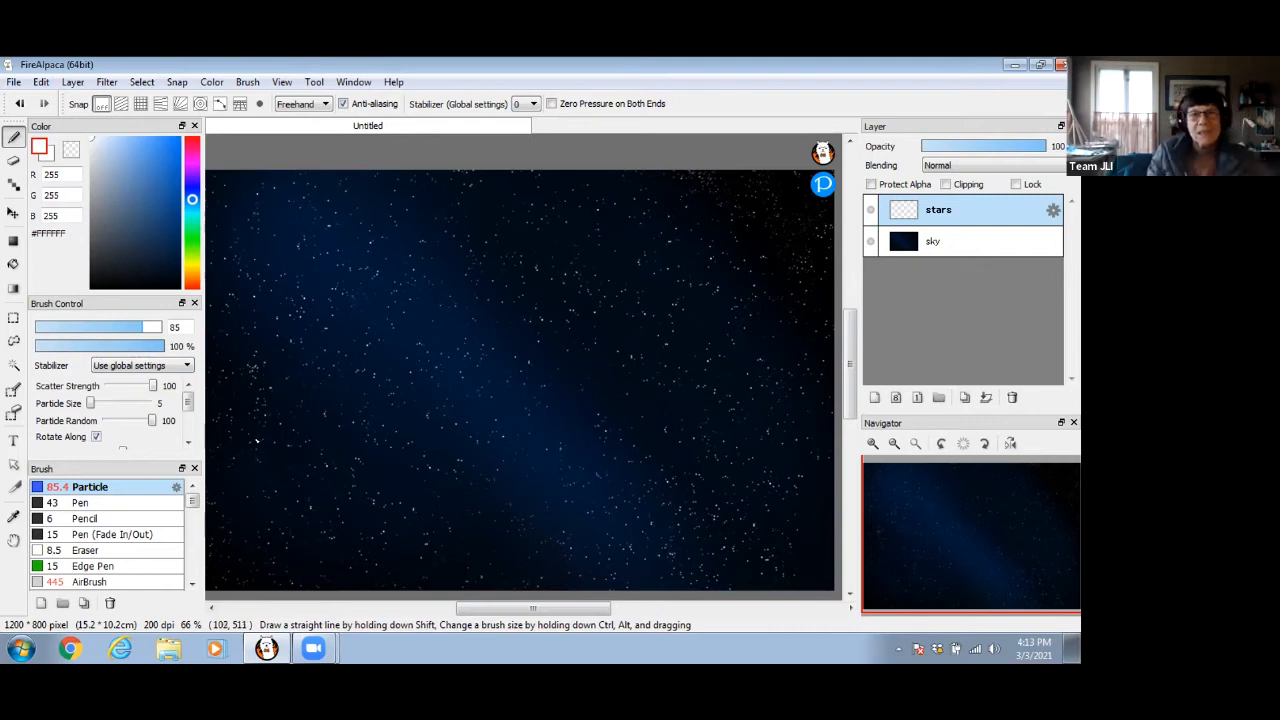
Step: Show all of the Particle brush's settings down to Color Jitter and Hue Jitter
left_click_drag(187, 403, 186, 428)
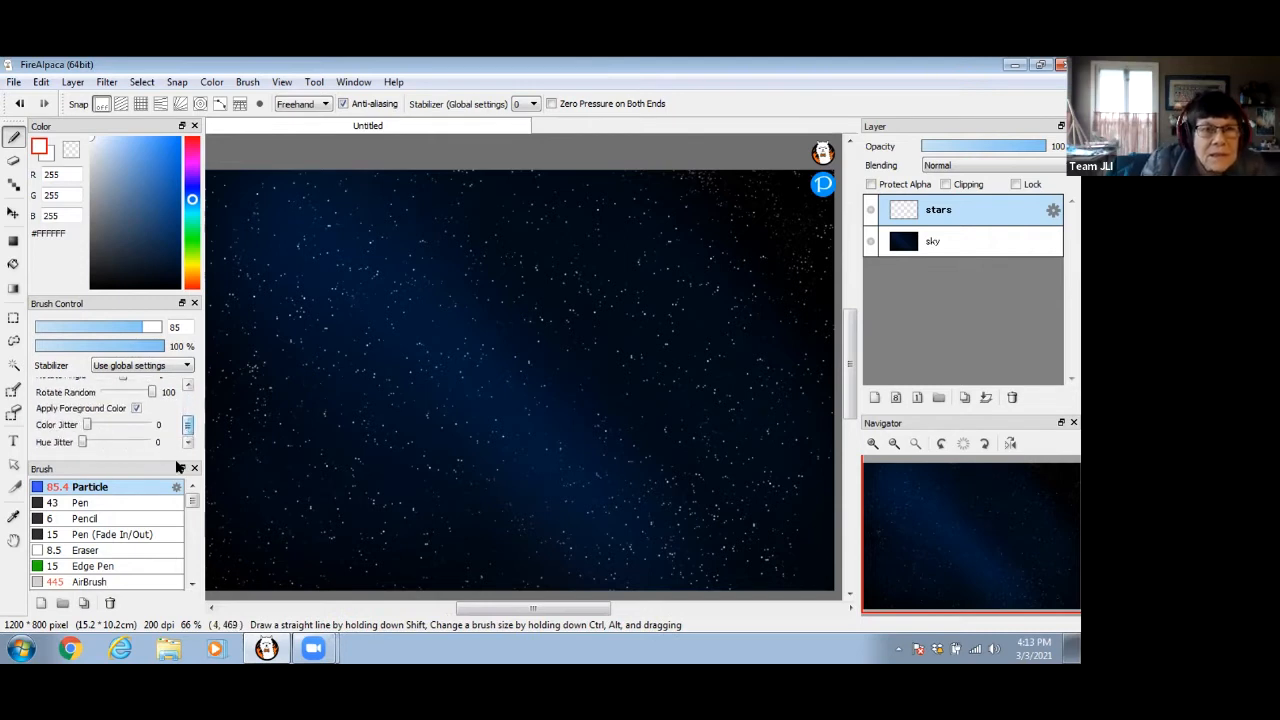
mouse_move(171, 455)
left_mouse_down()
mouse_move(171, 515)
mouse_move(189, 460)
mouse_move(189, 485)
left_mouse_up()
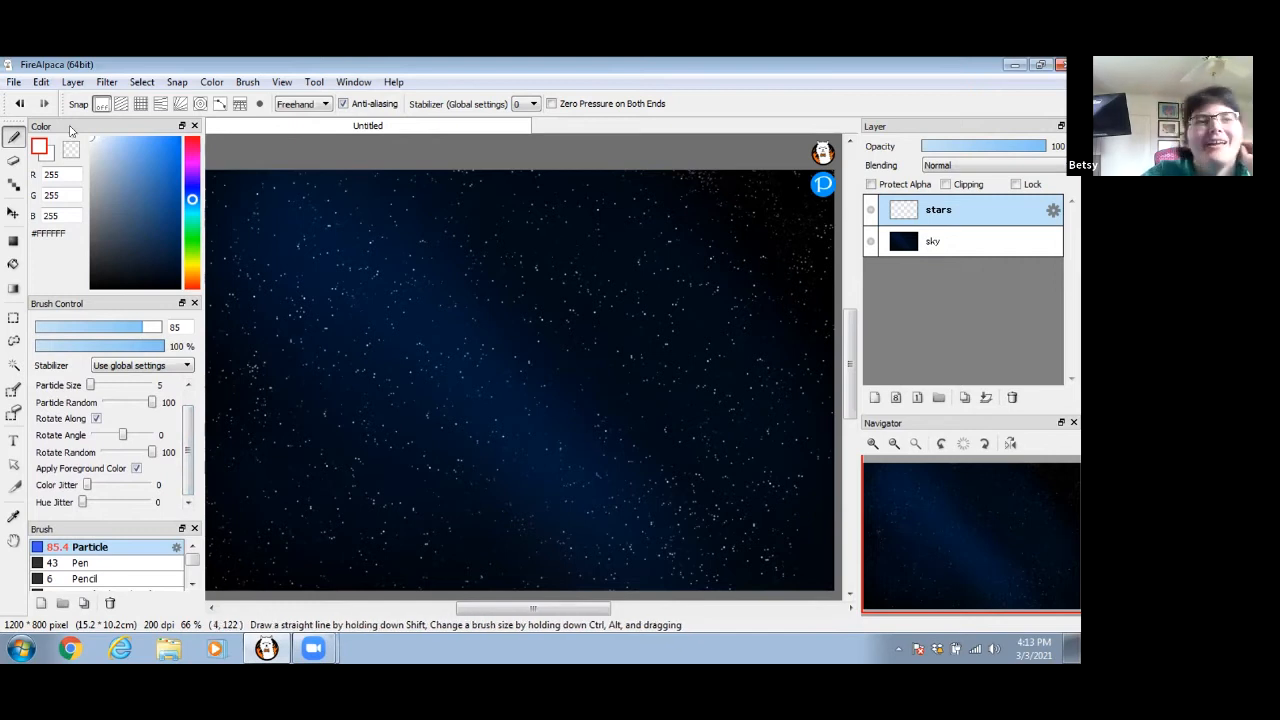
Step: Save the painting to the Desktop as 3-3_2021_galaxy in FireAlpaca (*.mdp) format
left_click(14, 84)
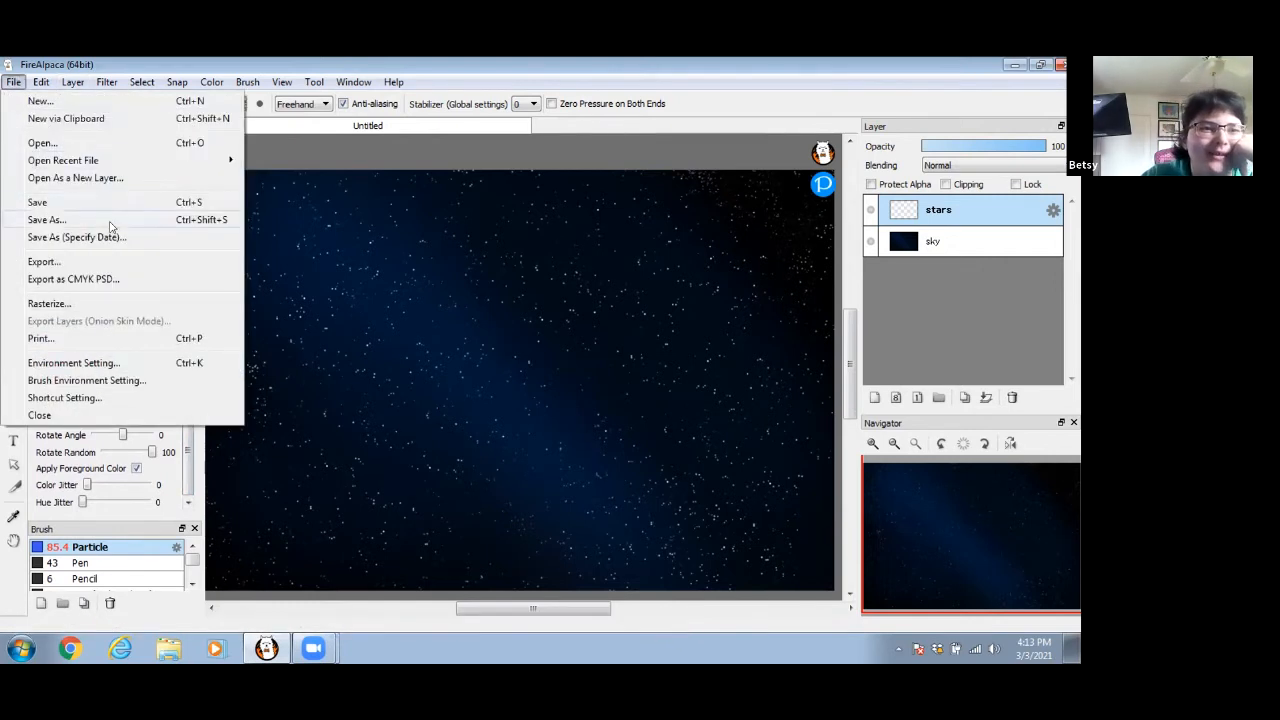
left_click(60, 203)
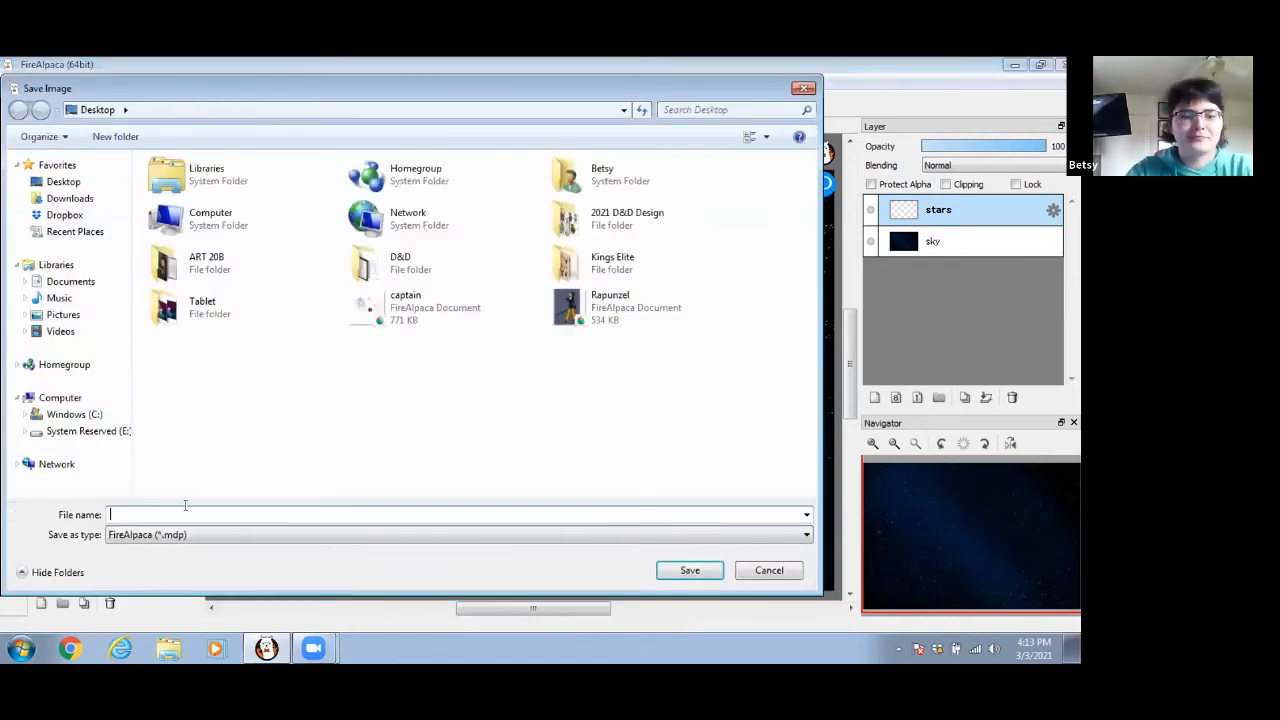
type("3-")
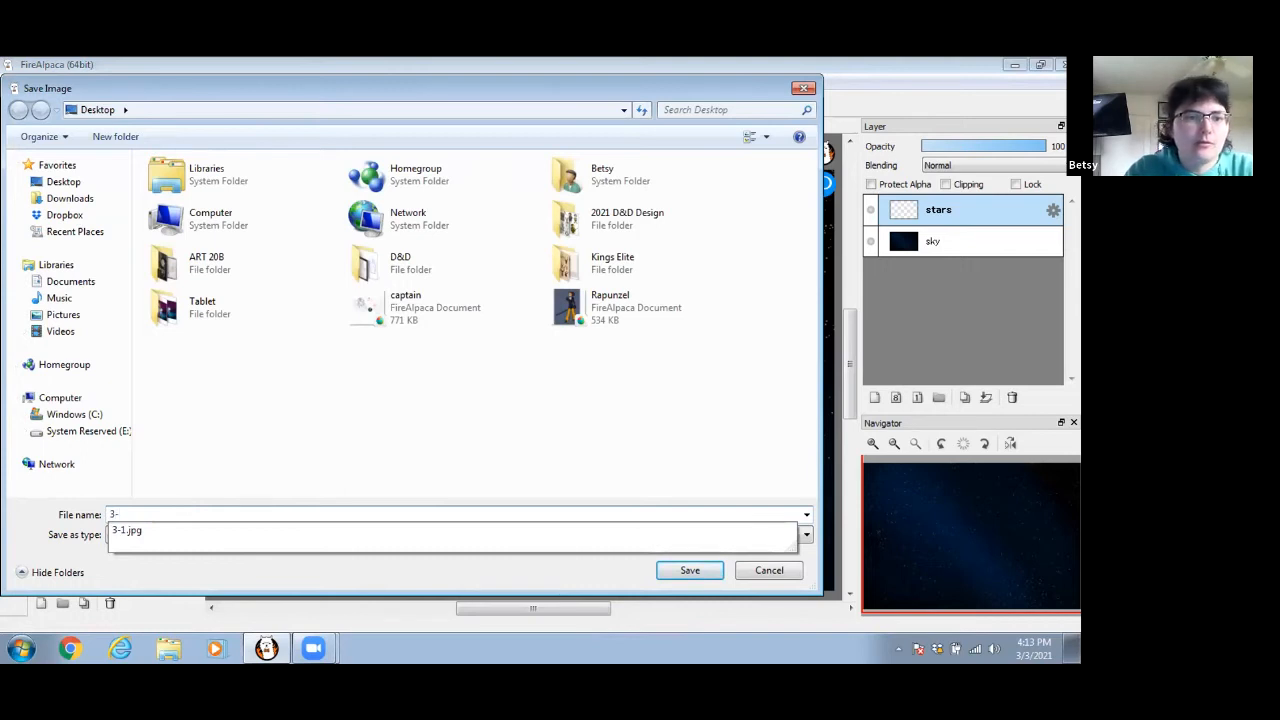
type("3_2021_")
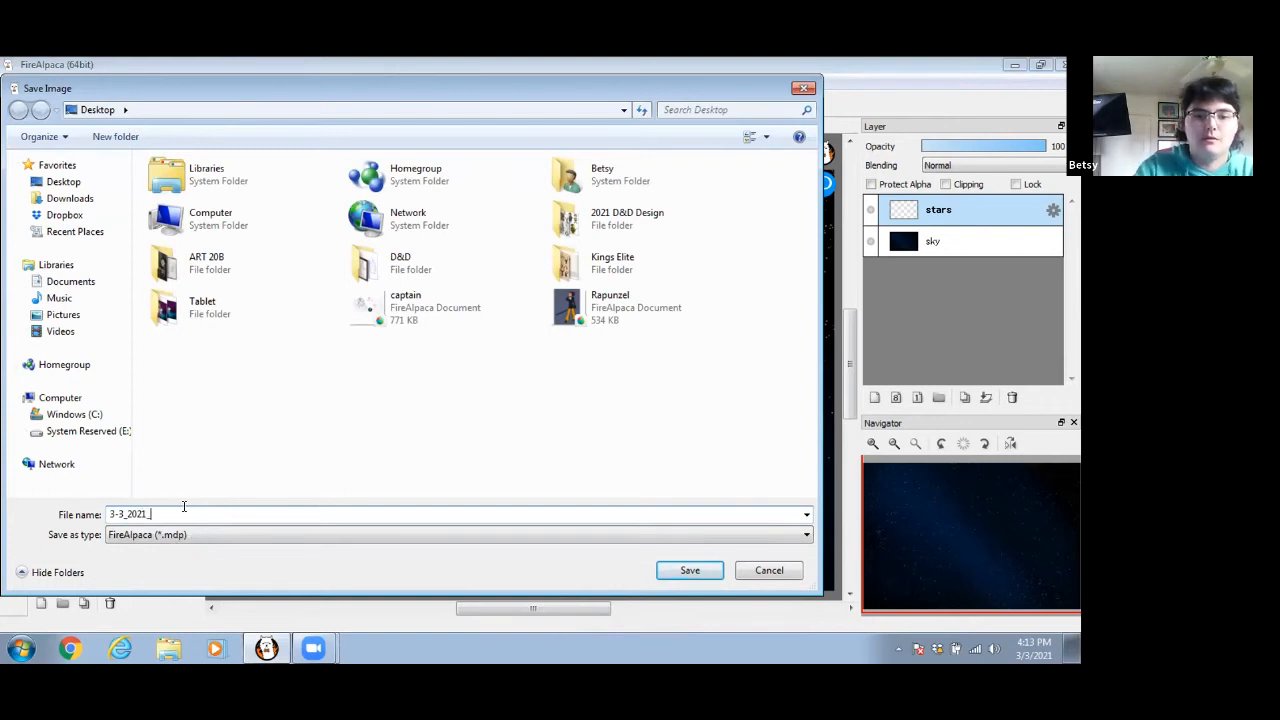
type("galaxy")
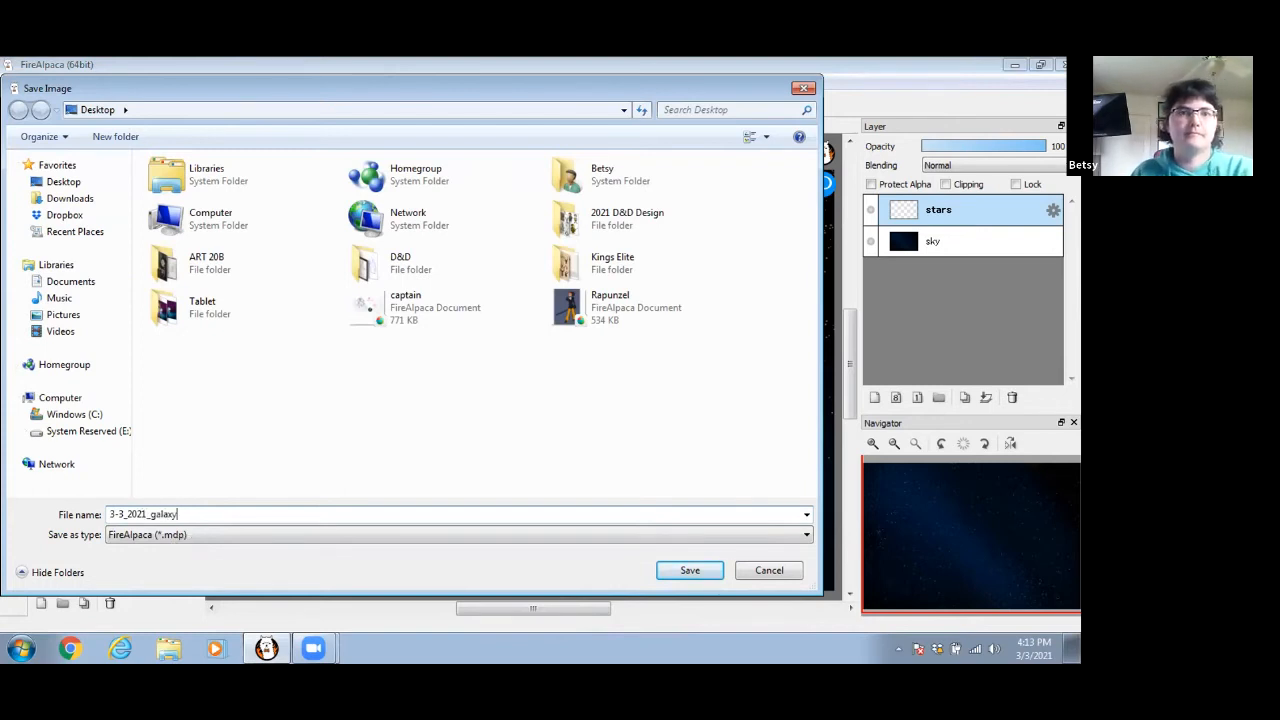
left_click(680, 570)
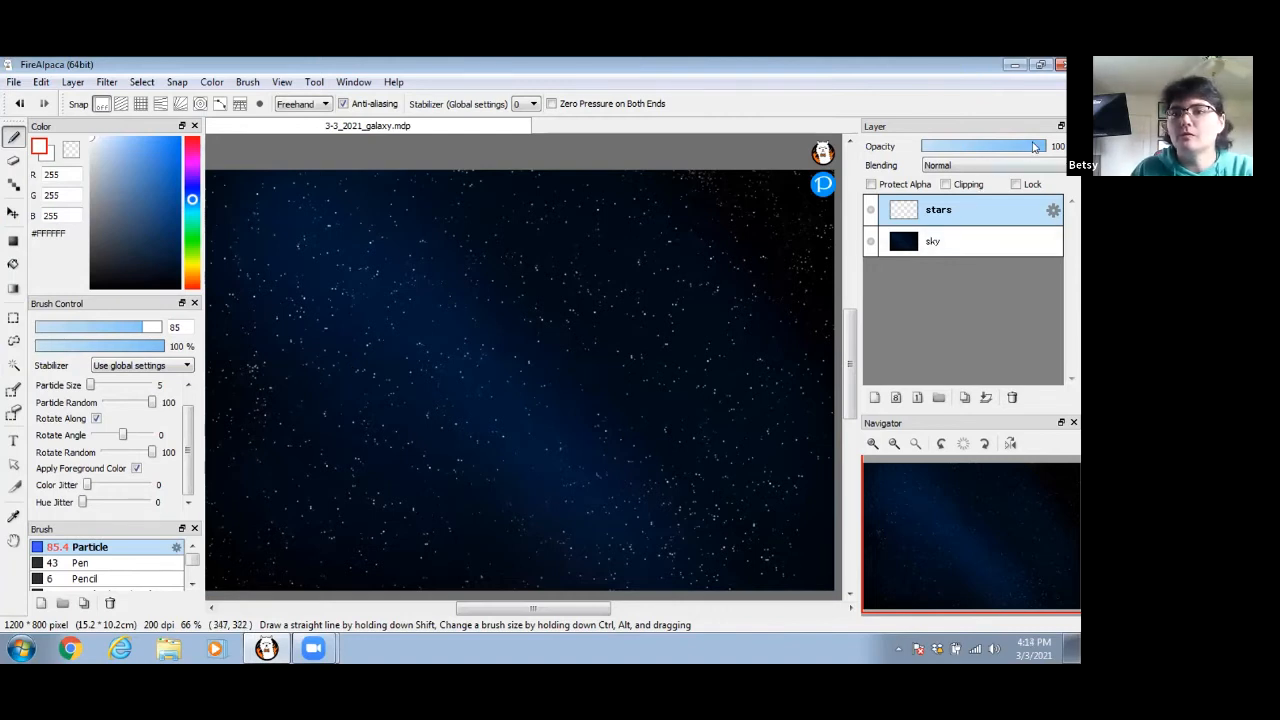
Step: Lower the stars layer's opacity to 45% and duplicate the layer
left_click_drag(1034, 147, 978, 150)
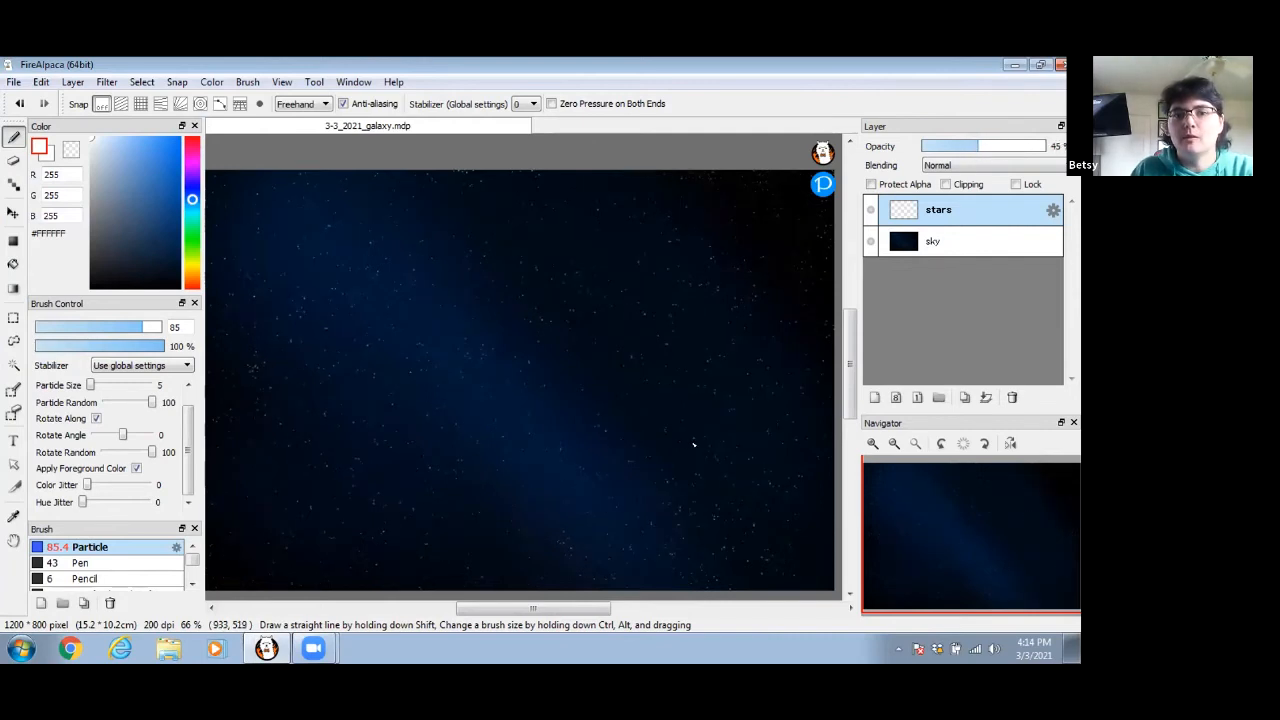
left_click(963, 398)
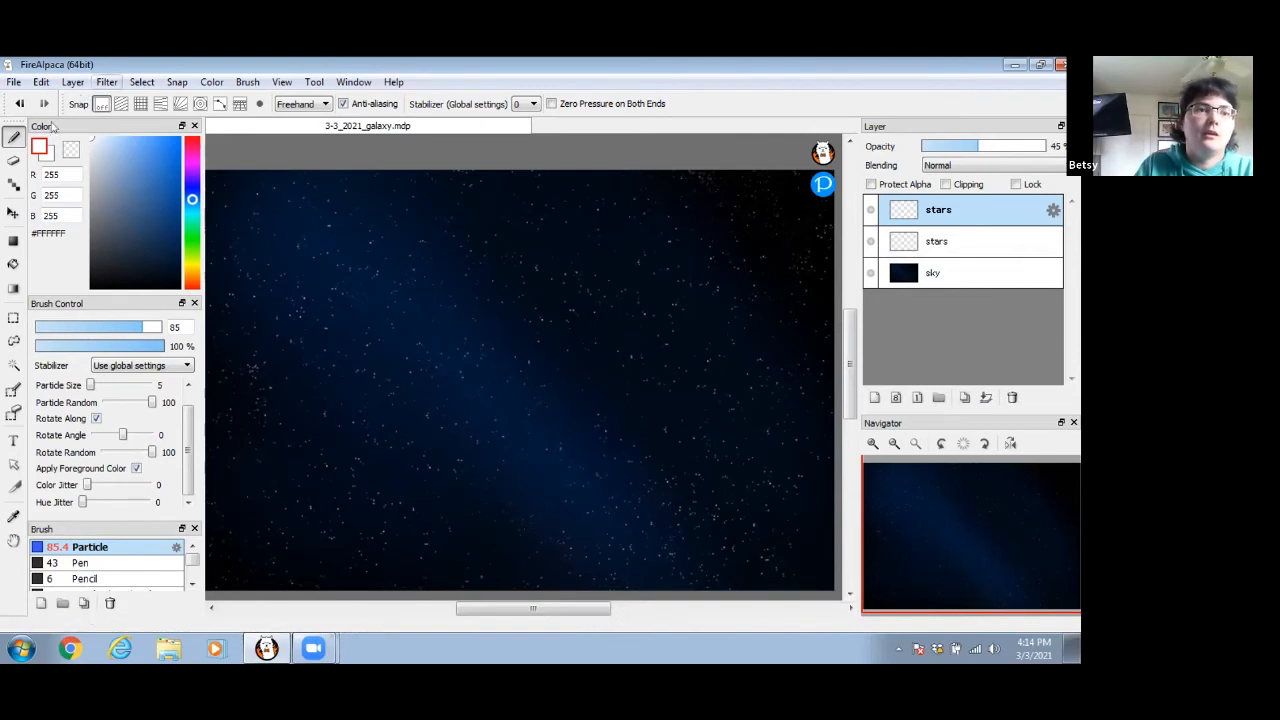
Step: Transform the upper stars copy so its pattern differs from the layer below, and set its opacity to 100%
left_click(13, 213)
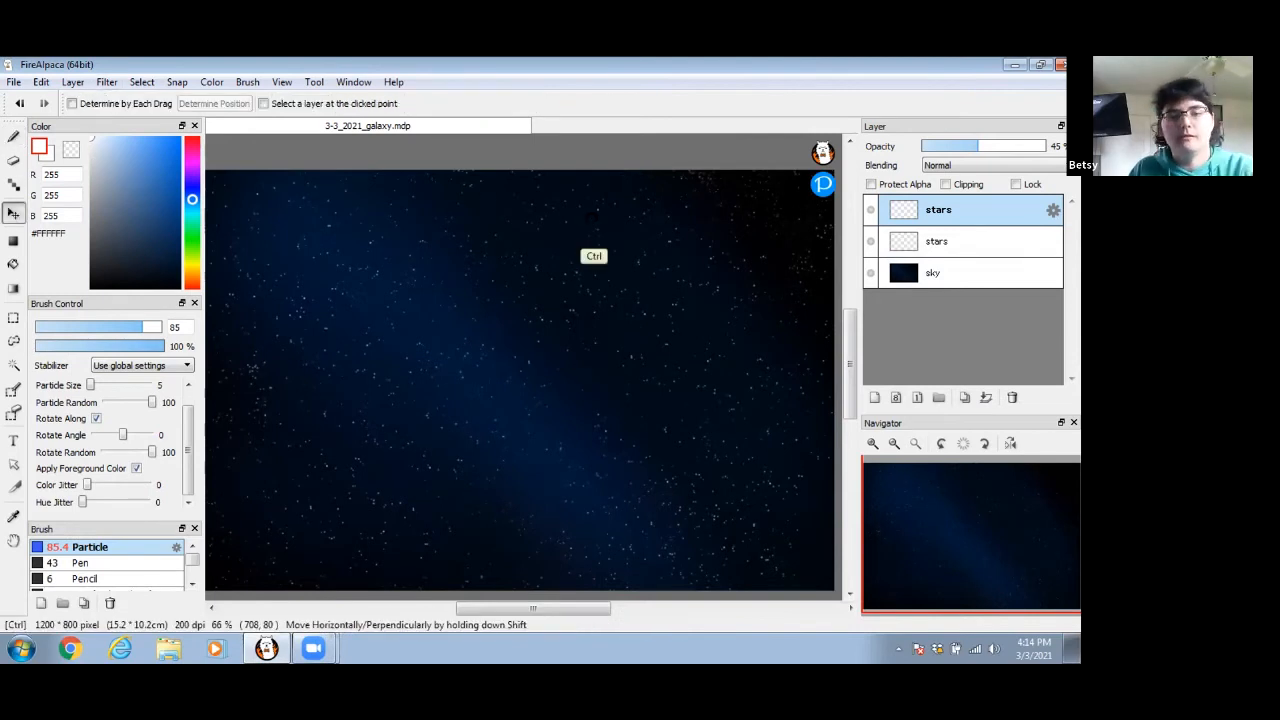
key("ctrl+t")
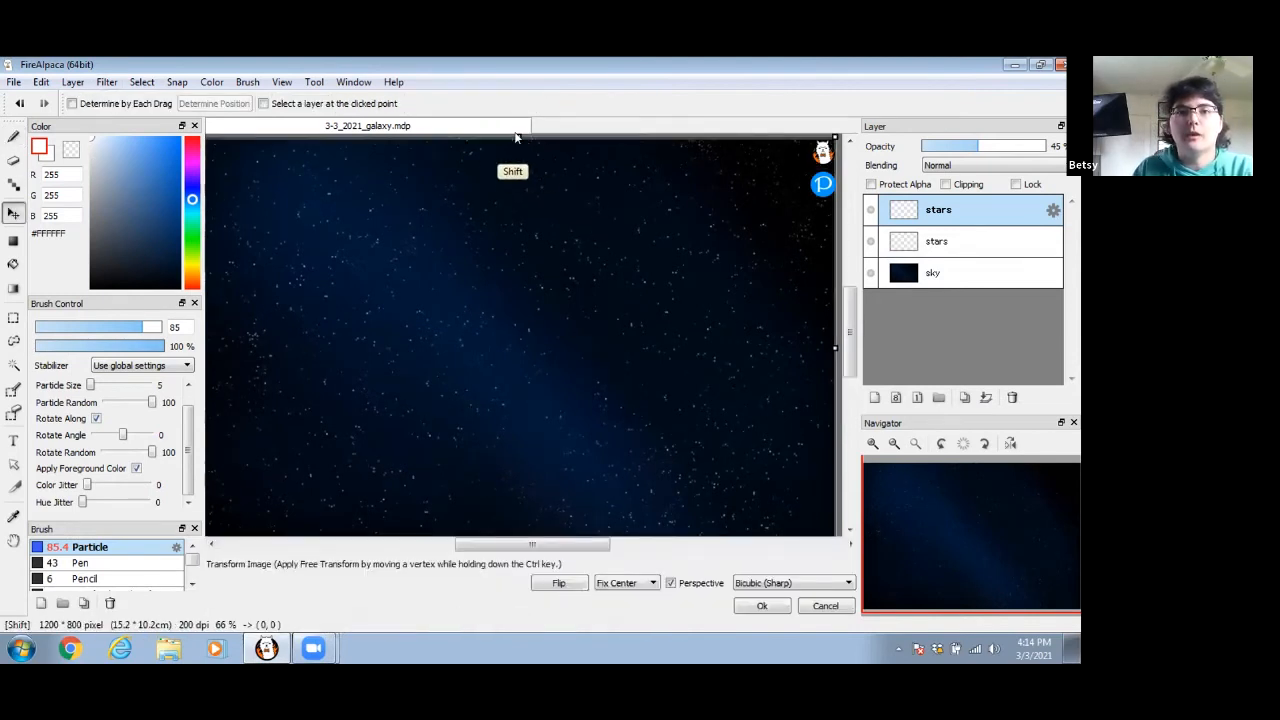
scroll(783, 217, "up", 1)
left_click_drag(519, 205, 514, 452)
key("Return")
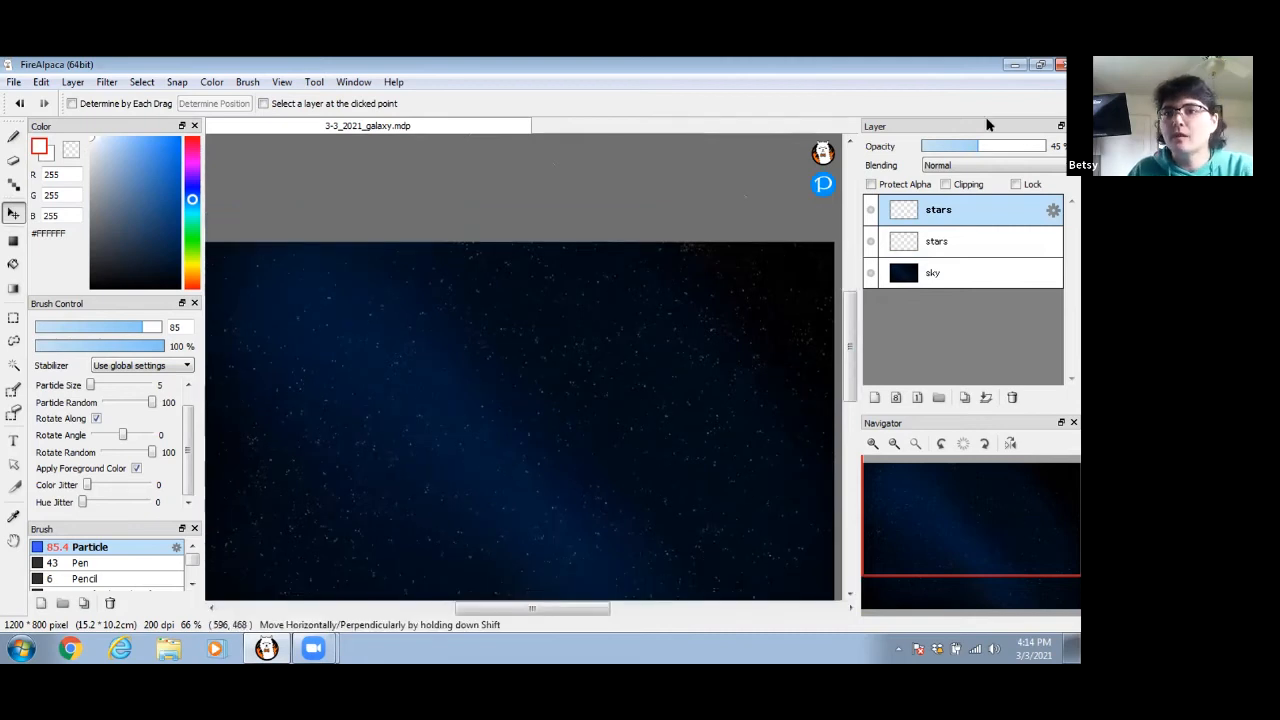
left_click_drag(1028, 152, 1060, 145)
left_click_drag(607, 425, 609, 351)
left_click(13, 135)
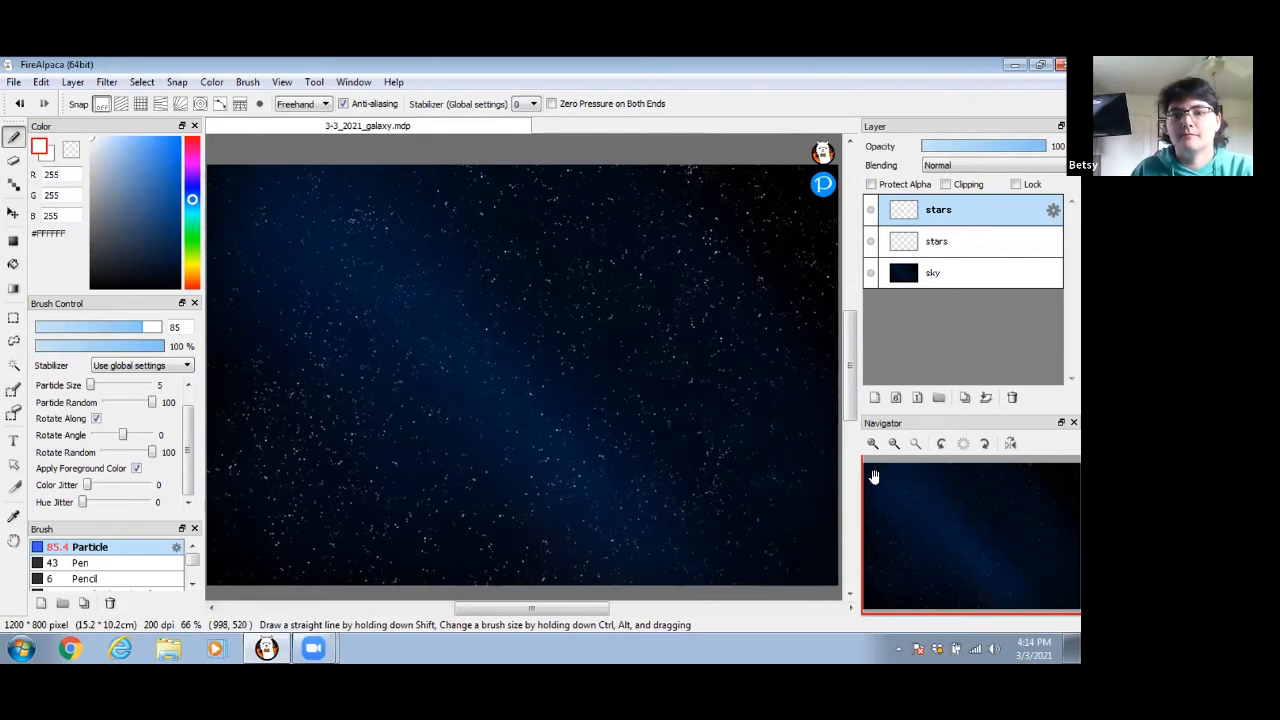
Step: Rename the fainter lower stars layer "distant stars" and turn on Protect Alpha for it
left_click(866, 208)
double_click(928, 244)
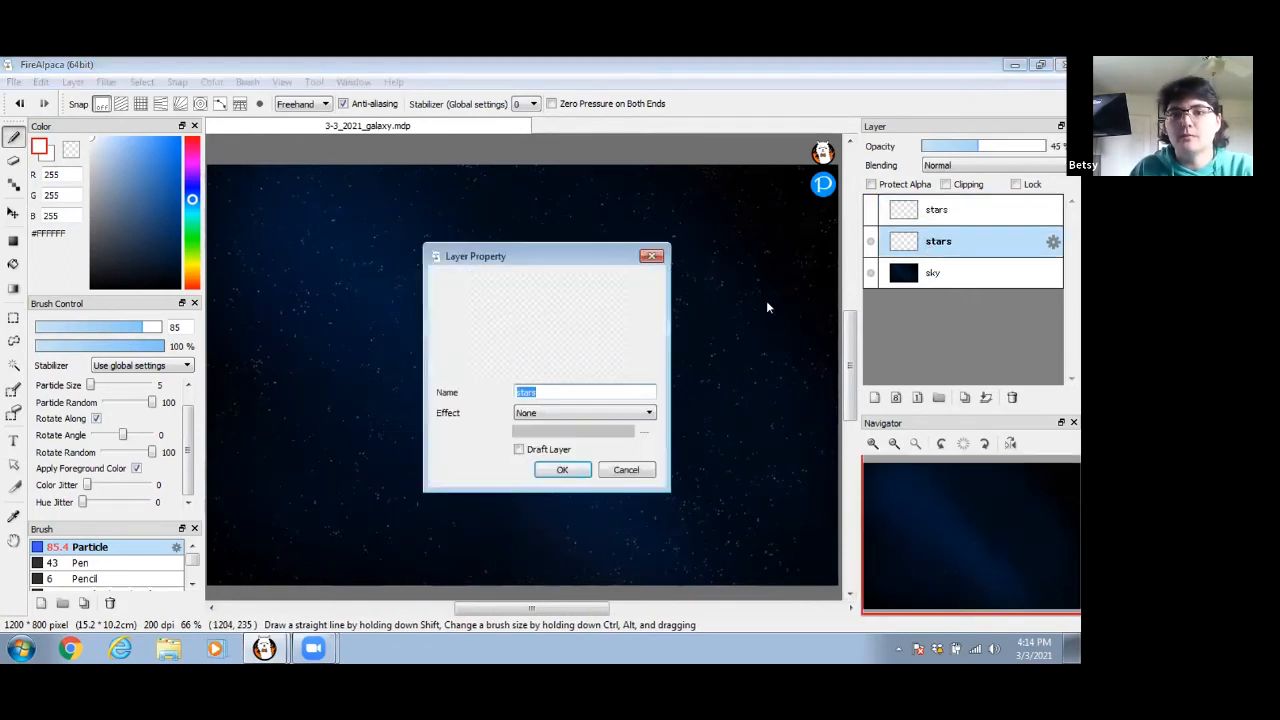
left_click(517, 390)
type("Nebula")
key("Return")
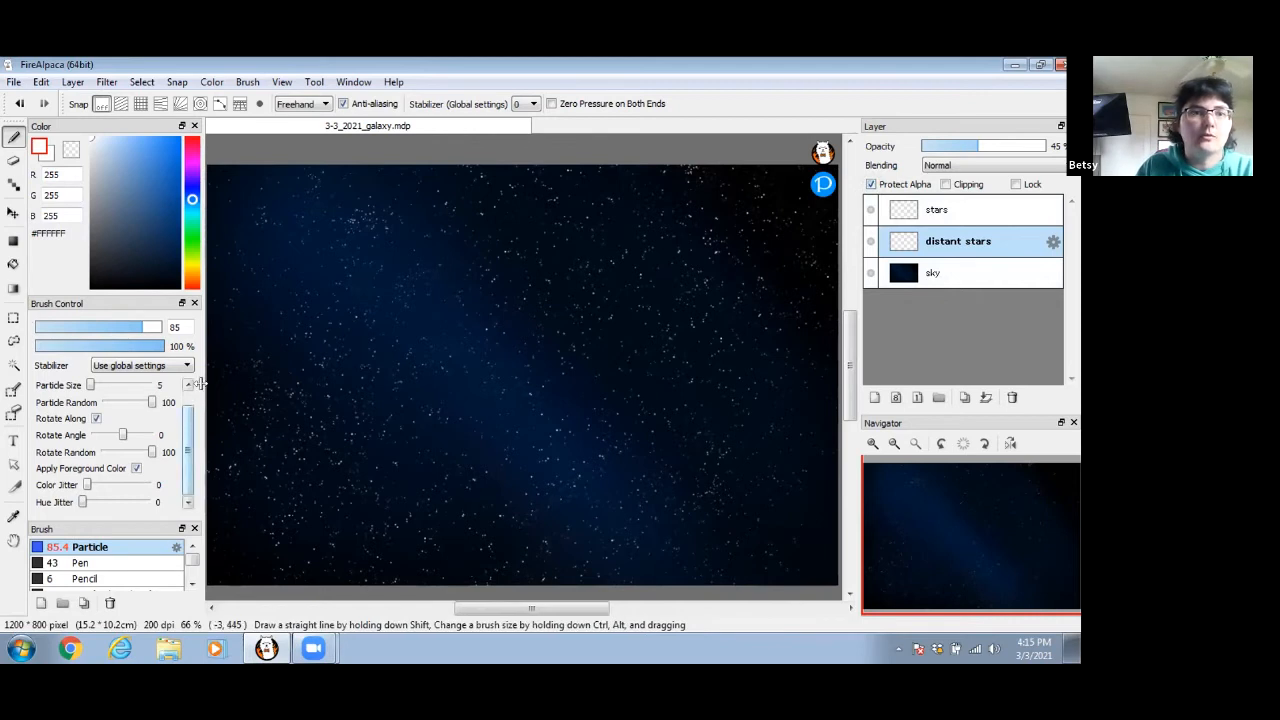
Step: Airbrush light purple (#D37CF4) at size 445 over the distant stars in the left part of the sky
left_click_drag(194, 198, 193, 168)
left_click_drag(105, 150, 134, 143)
left_click_drag(193, 557, 194, 563)
scroll(193, 565, "up", 5)
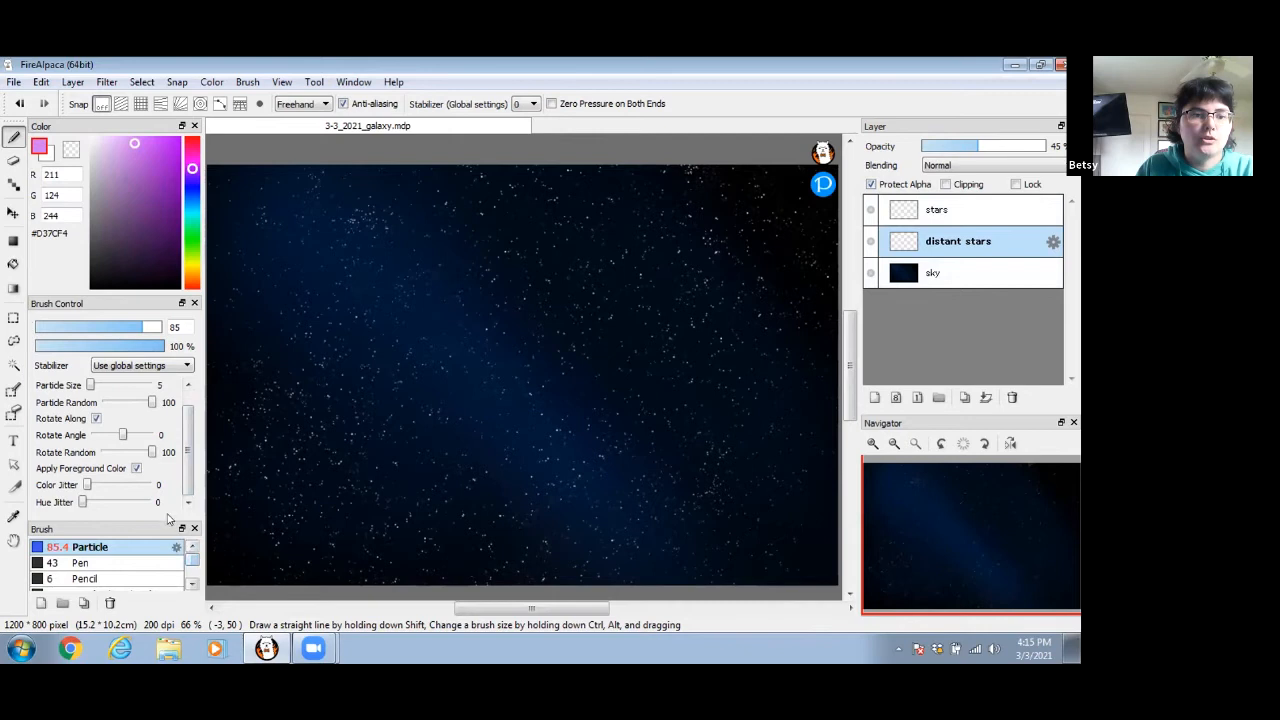
left_click_drag(165, 522, 165, 437)
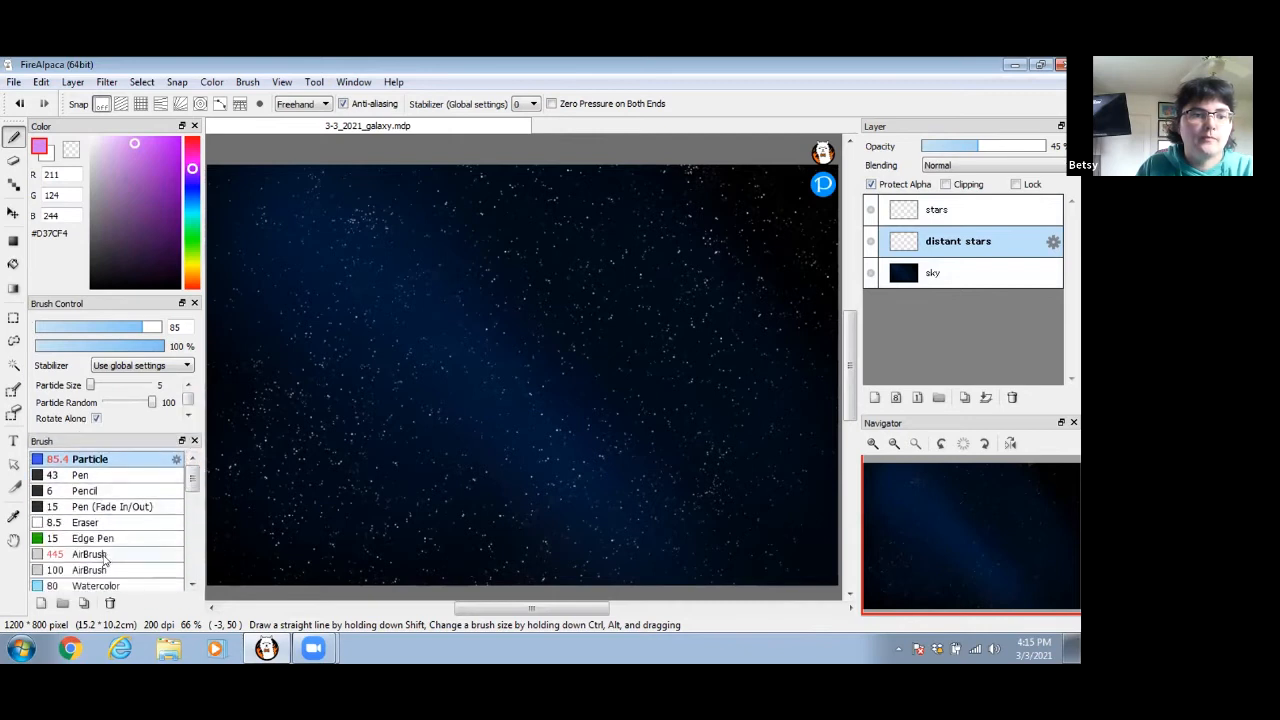
left_click(104, 556)
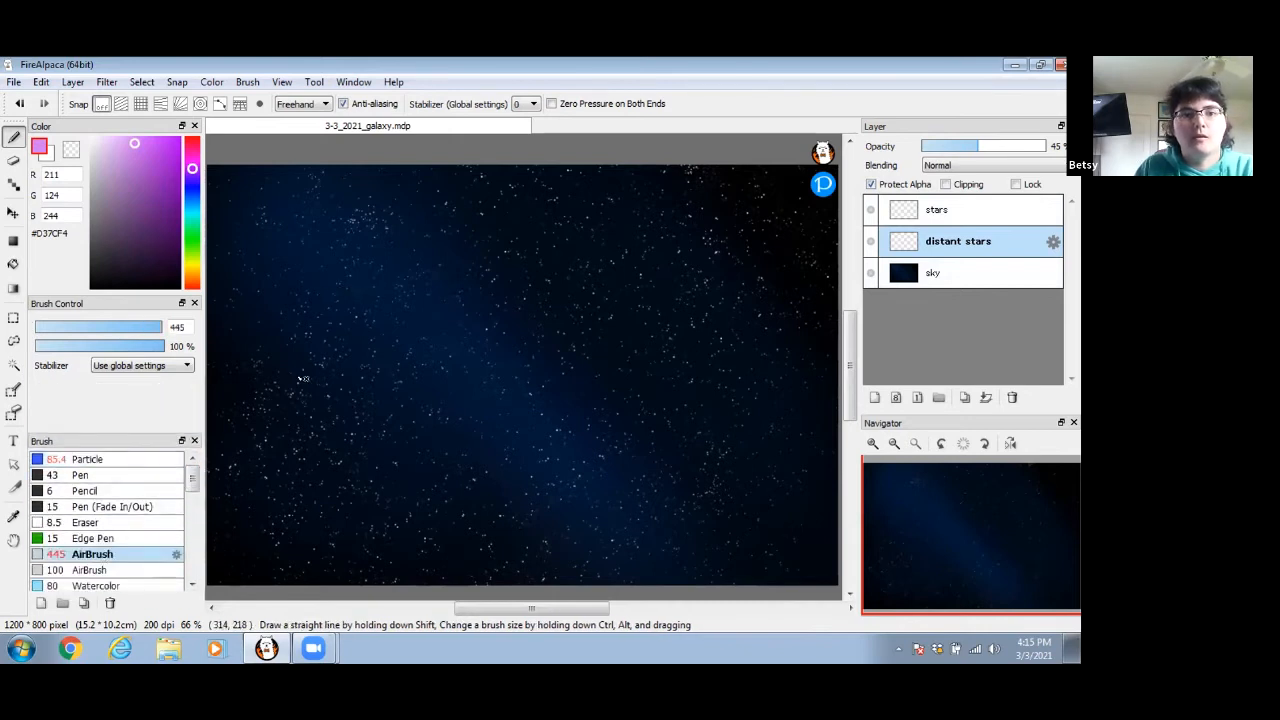
mouse_move(310, 397)
left_mouse_down()
mouse_move(410, 256)
mouse_move(316, 365)
mouse_move(273, 438)
left_mouse_up()
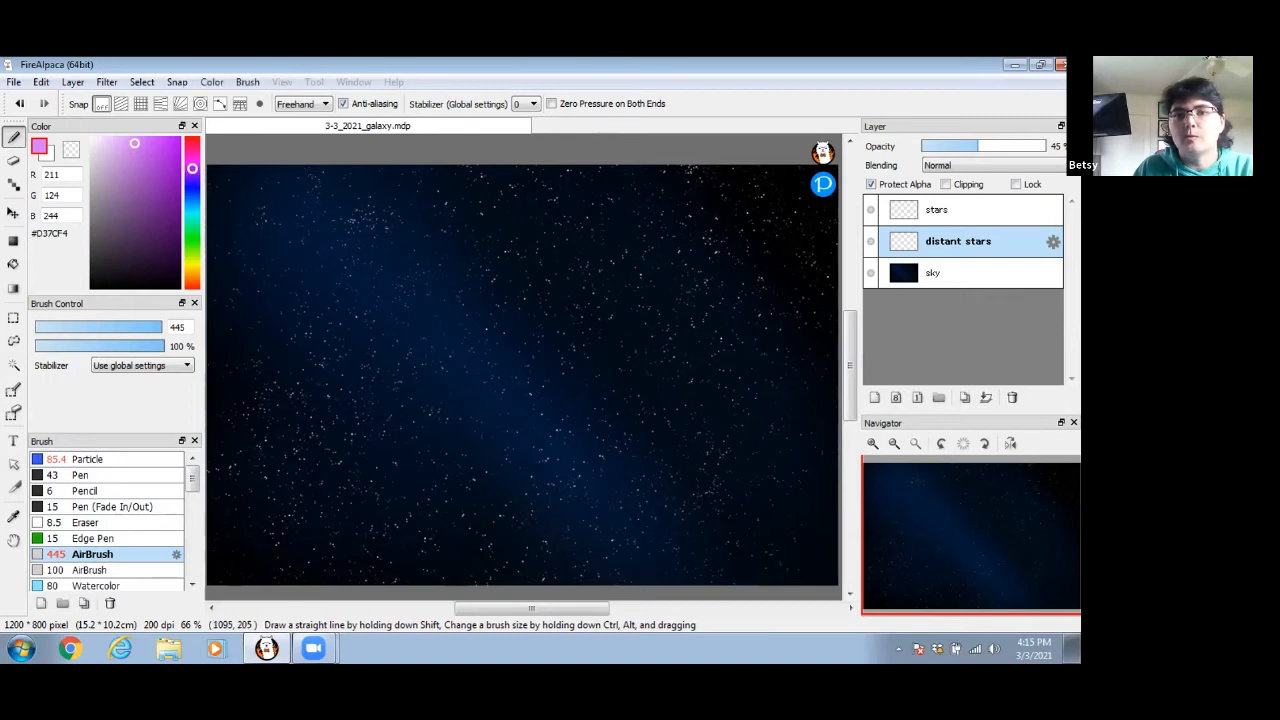
Step: Change the AirBrush colour to a deeper purple (#AA37D5) and inspect the distant stars up close
left_click_drag(140, 145, 157, 161)
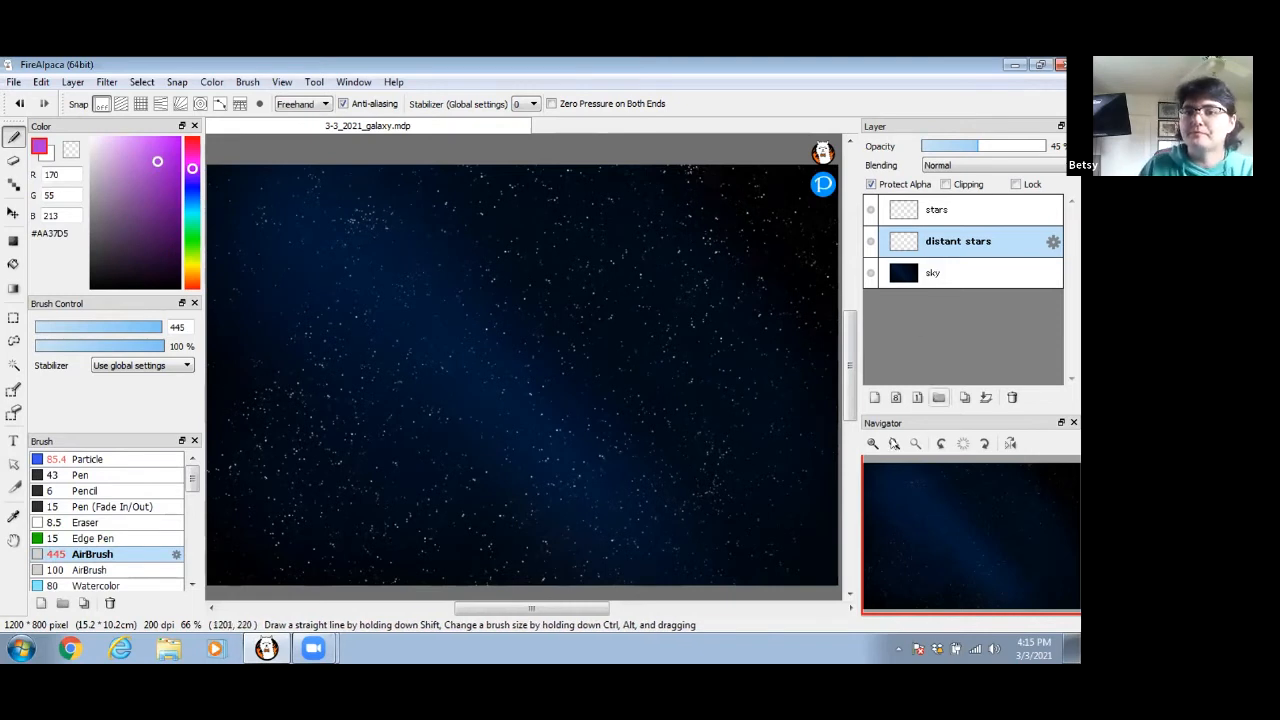
scroll(657, 334, "up", 3)
left_click_drag(657, 334, 486, 437)
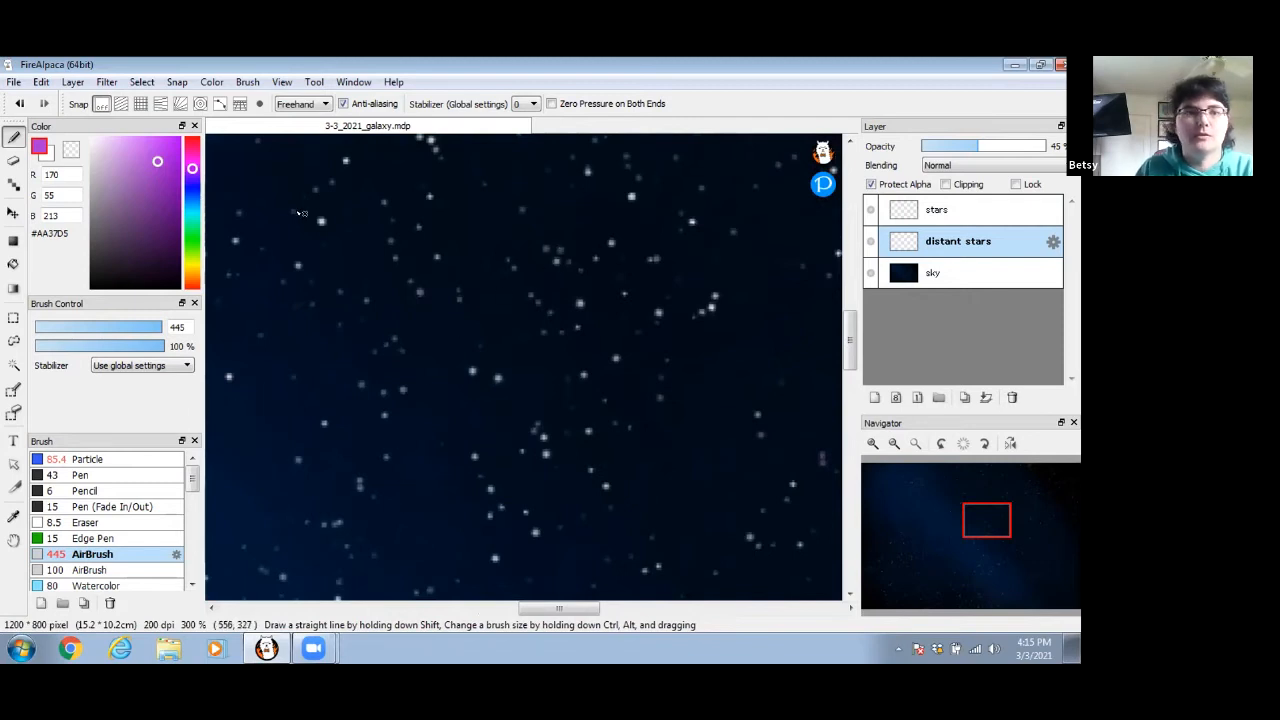
Step: Airbrush yellow (#FEF25E) at size 445 over distant stars in the middle of the sky
left_click(192, 265)
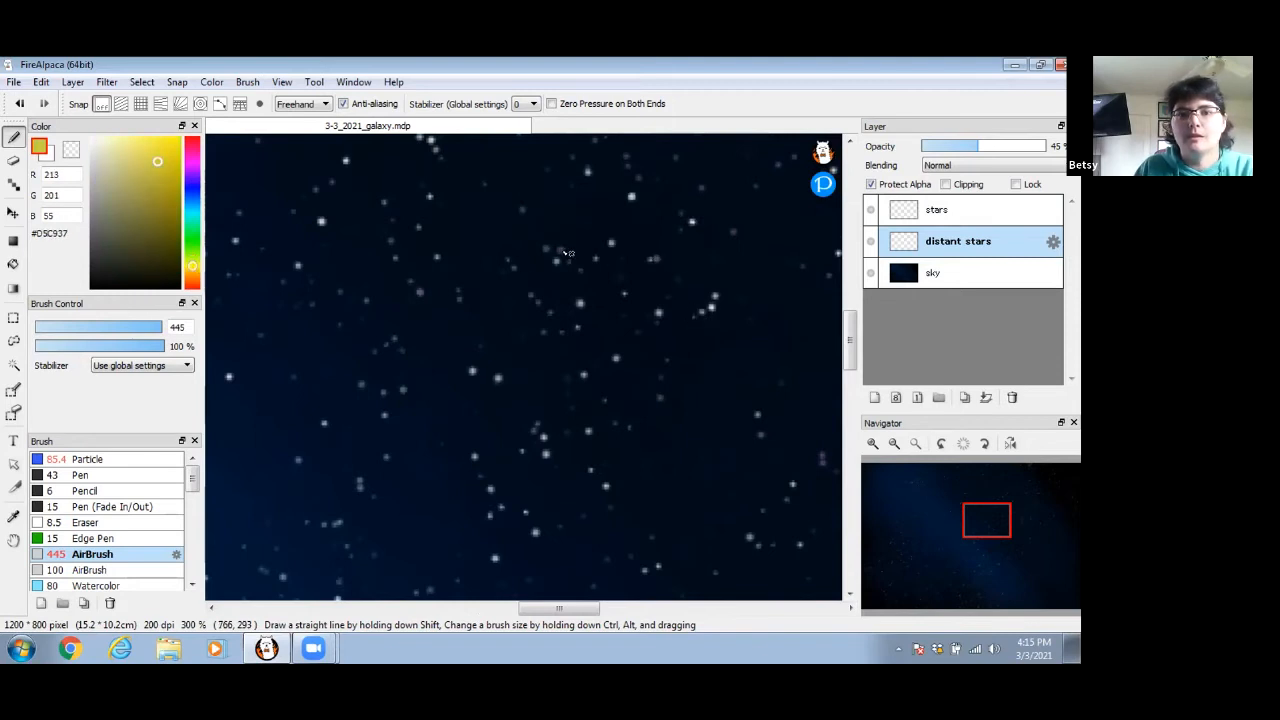
left_click(148, 145)
left_click(147, 138)
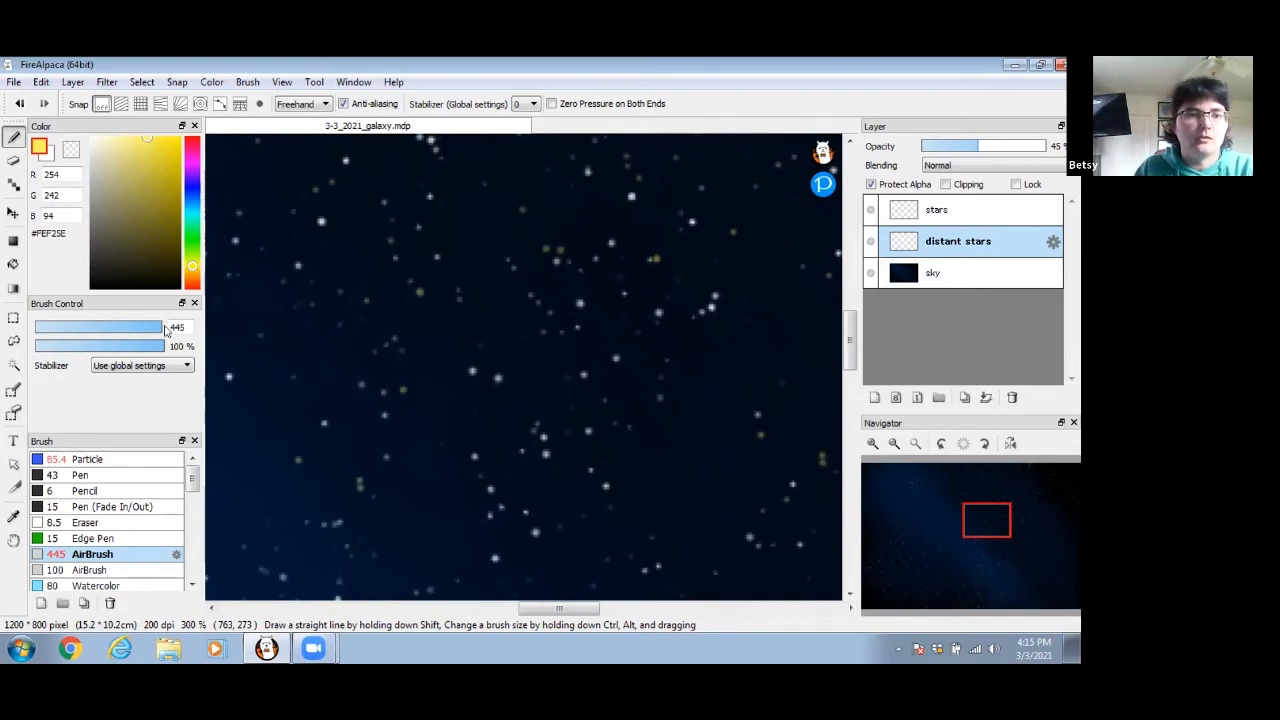
Step: Airbrush bright purple (#D25EFE) at size 48 over individual distant stars near the middle of the sky
left_click_drag(164, 328, 128, 328)
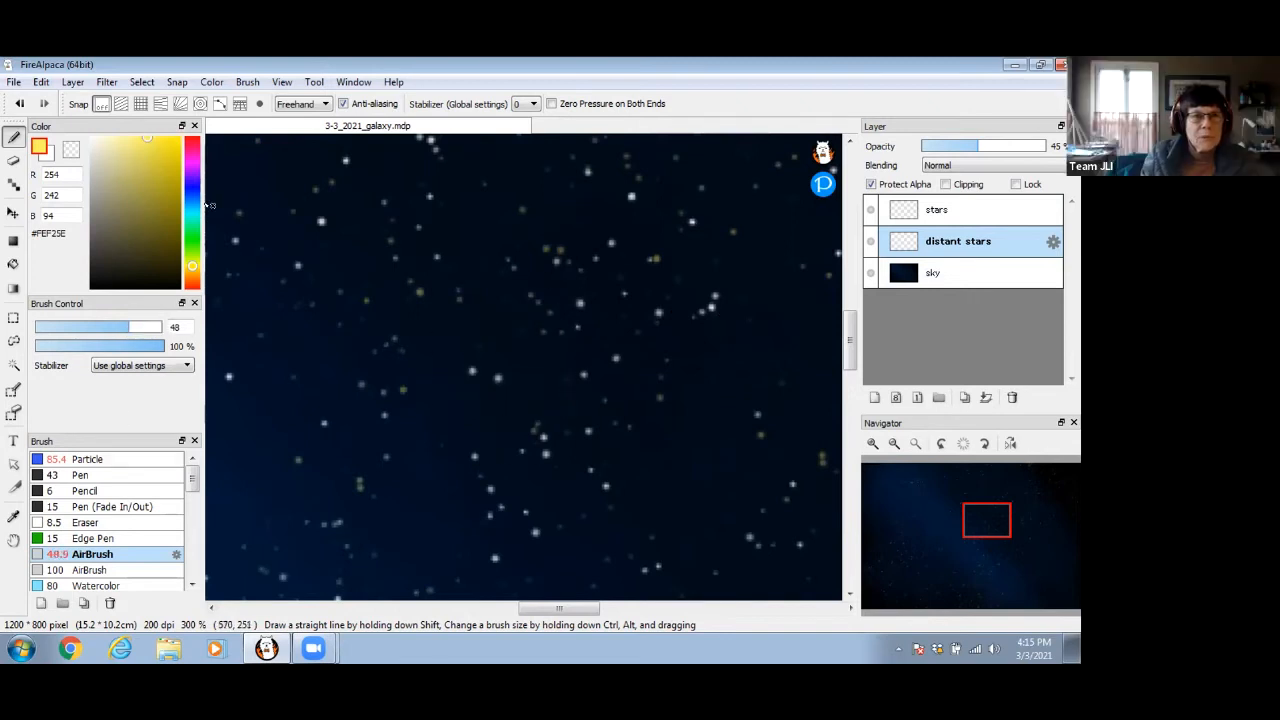
left_click(192, 199)
left_click(192, 168)
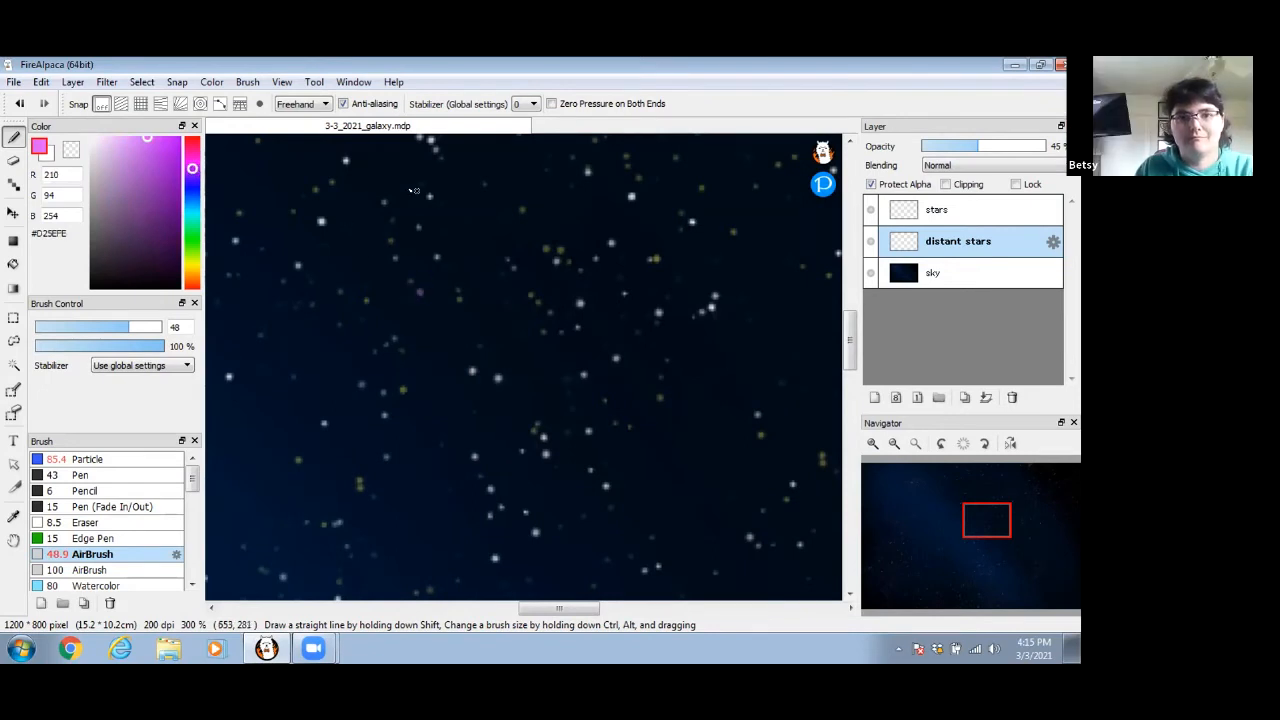
left_click(822, 446)
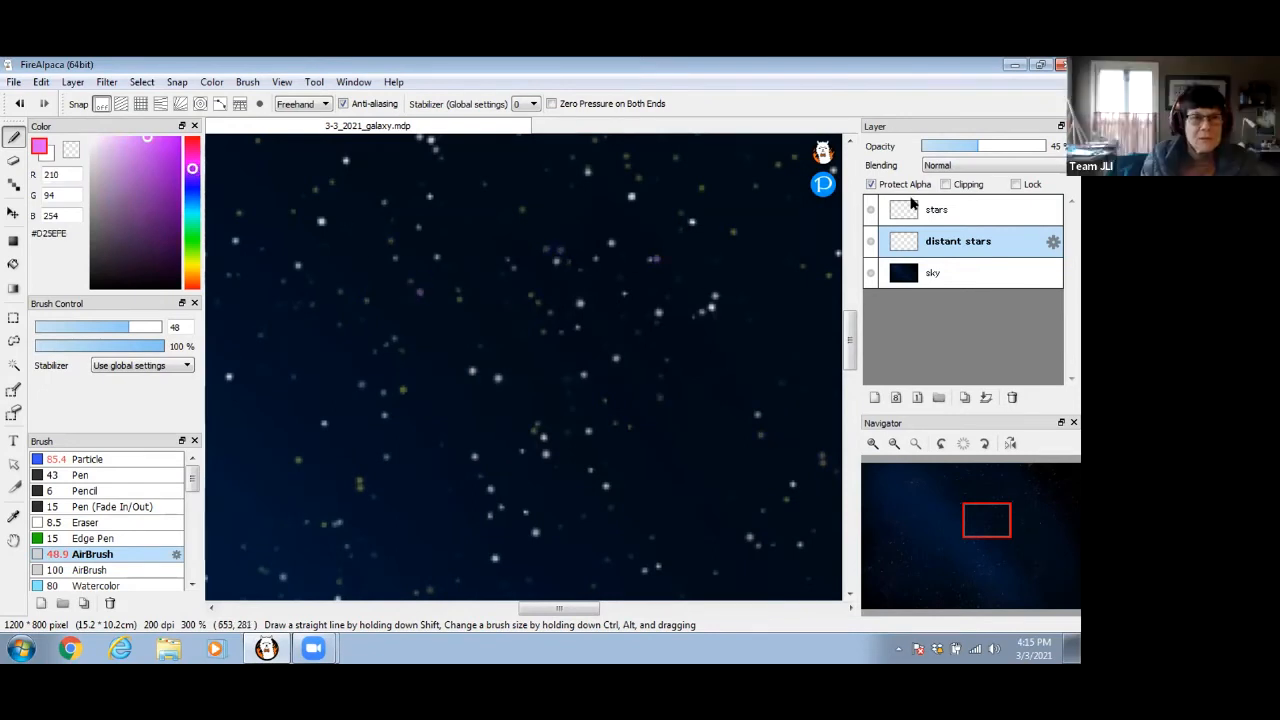
Step: Look over the coloured stars on the whole canvas and make the stars layer active
left_click(890, 445)
left_click(890, 445)
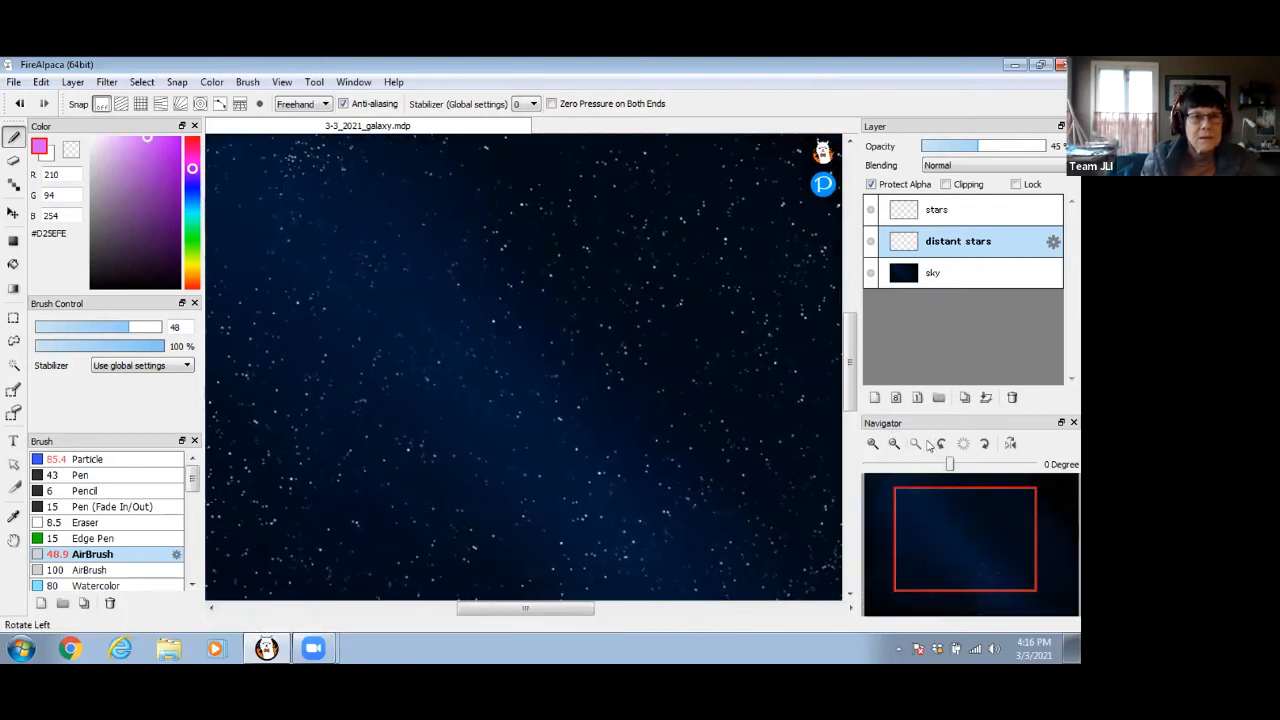
left_click(894, 443)
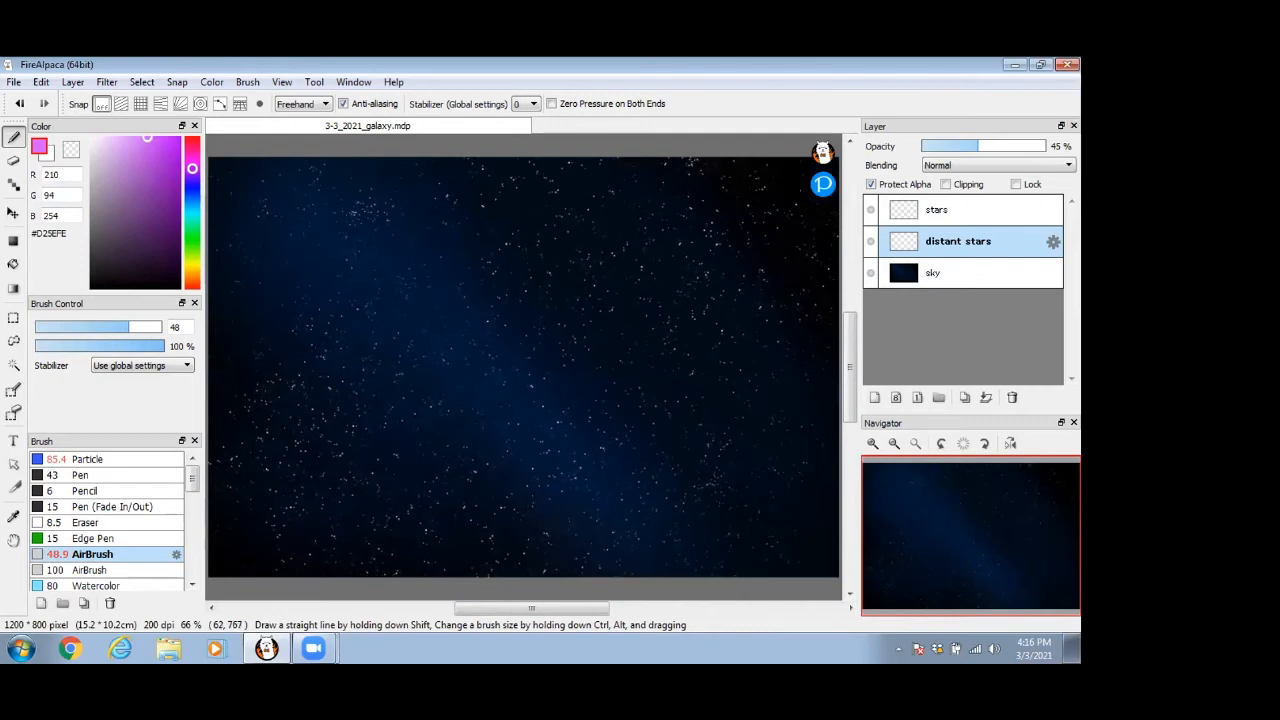
left_click(972, 210)
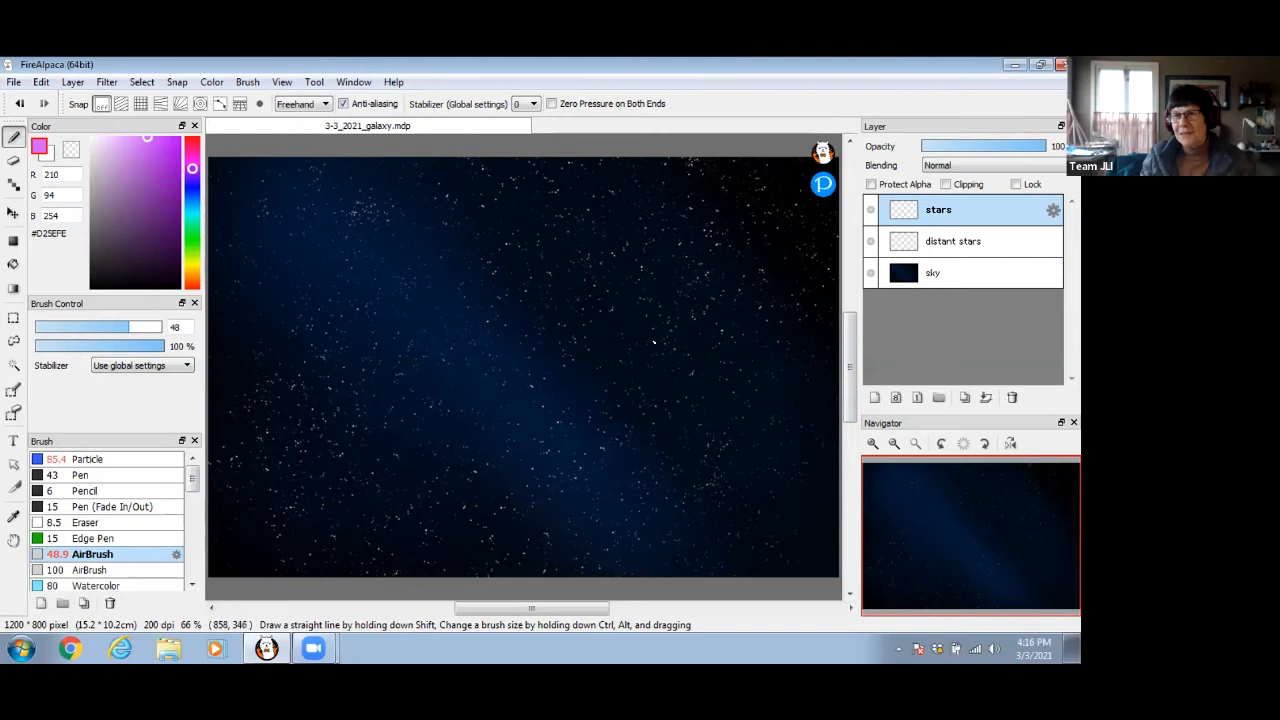
left_click(314, 648)
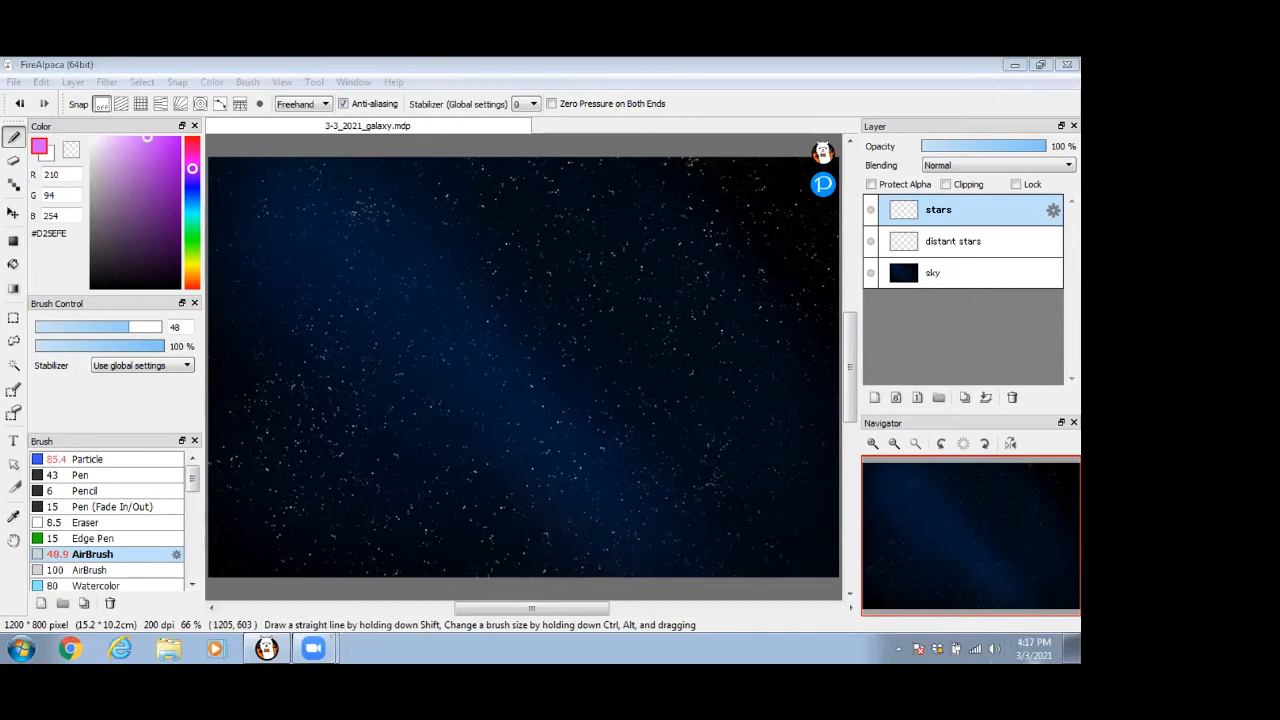
left_click(1034, 649)
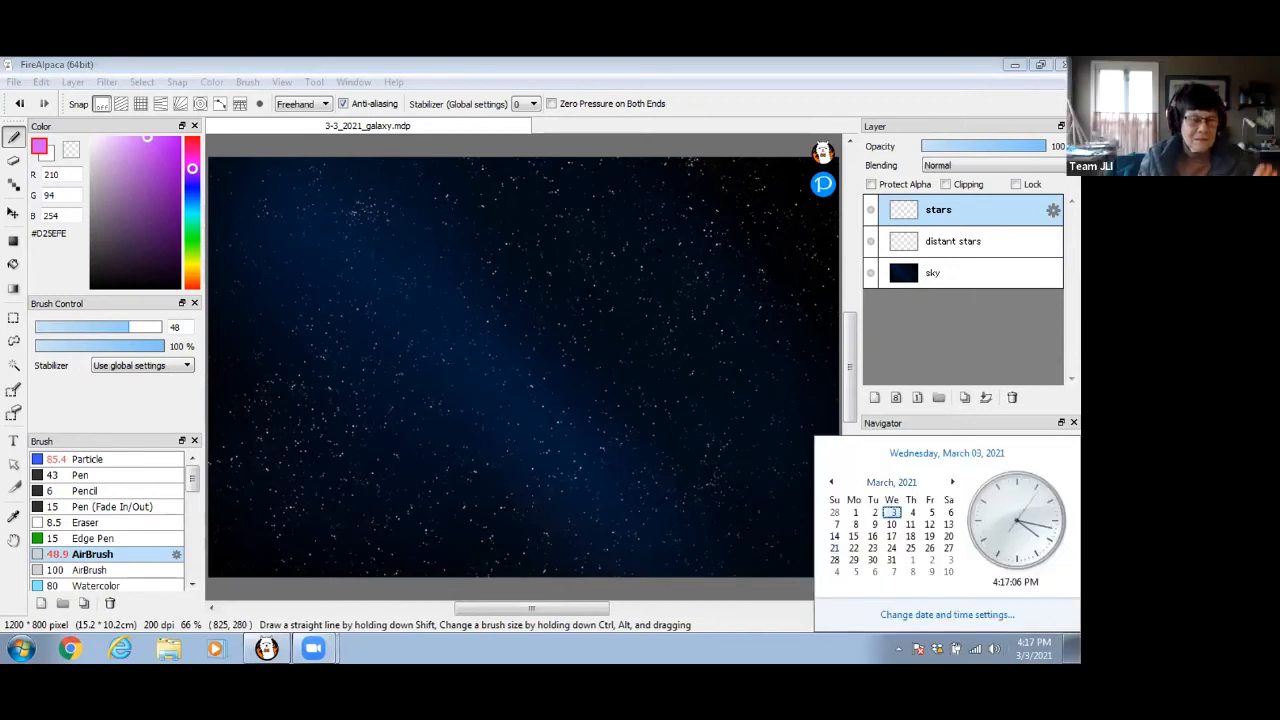
left_click(799, 82)
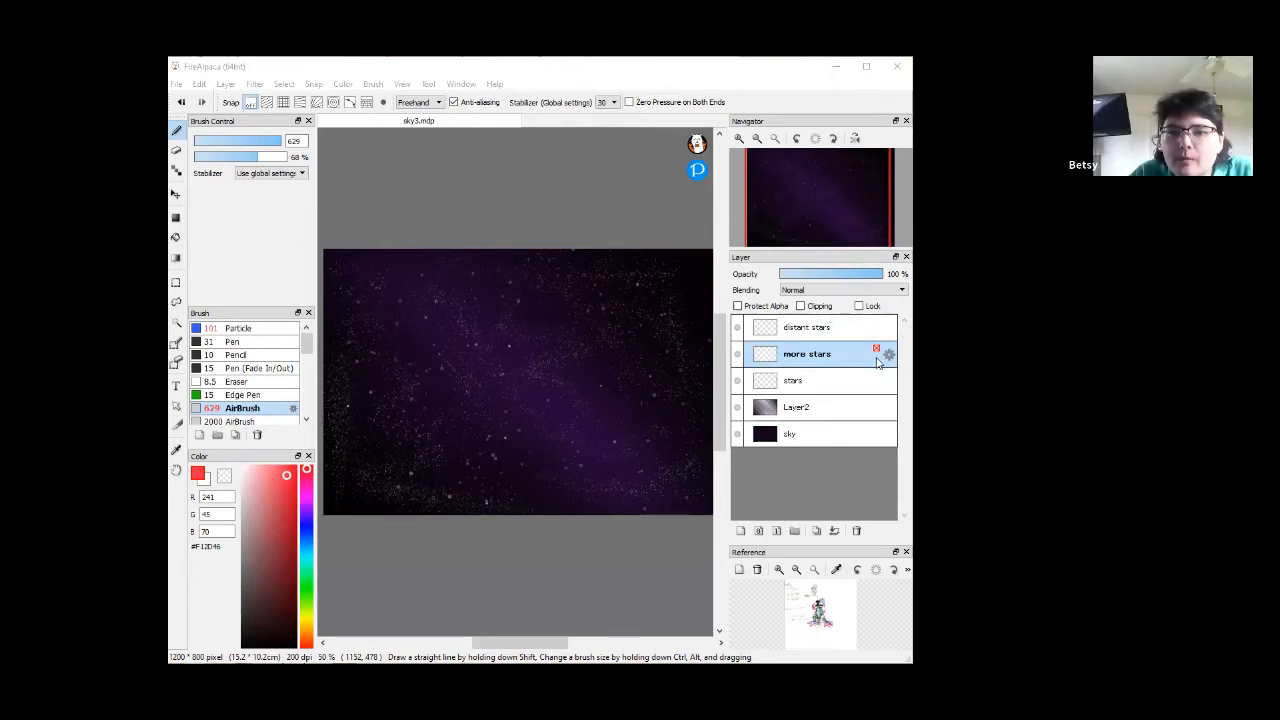
Step: Check the Draft Layer setting in the properties of the "more stars" layer in sky3.mdp
left_click(889, 355)
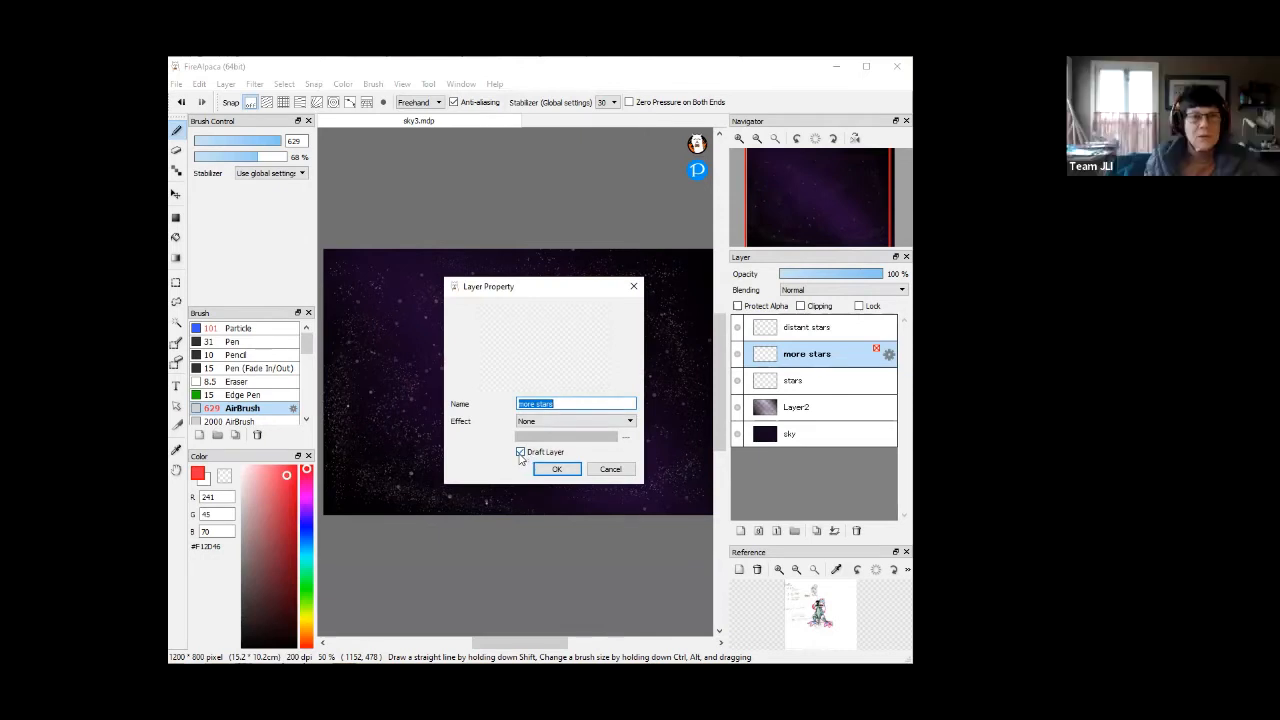
left_click(557, 469)
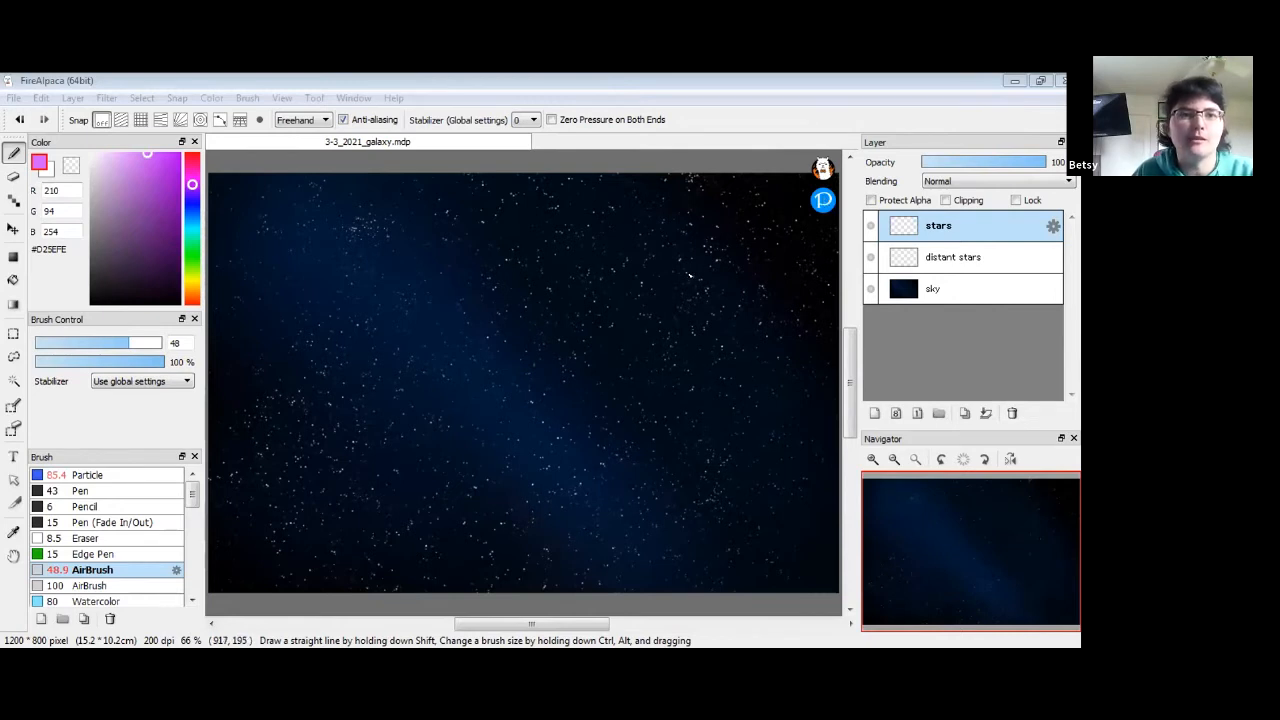
left_click(104, 97)
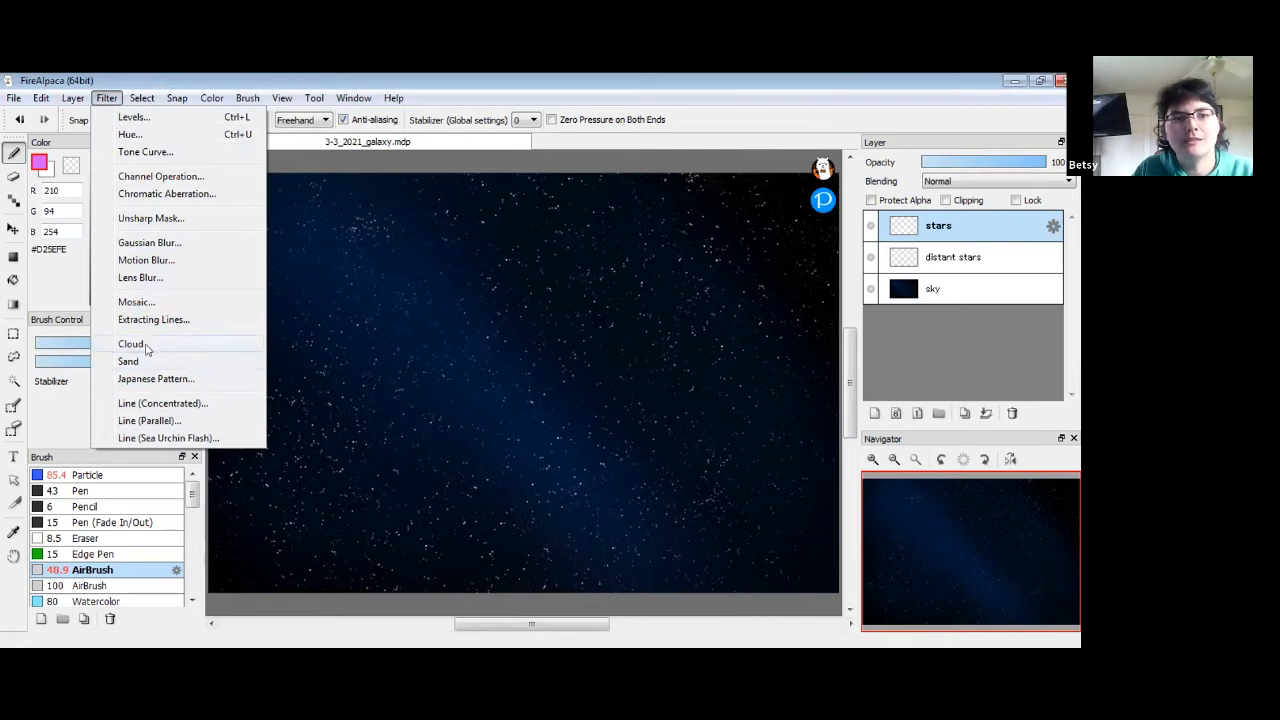
left_click(104, 93)
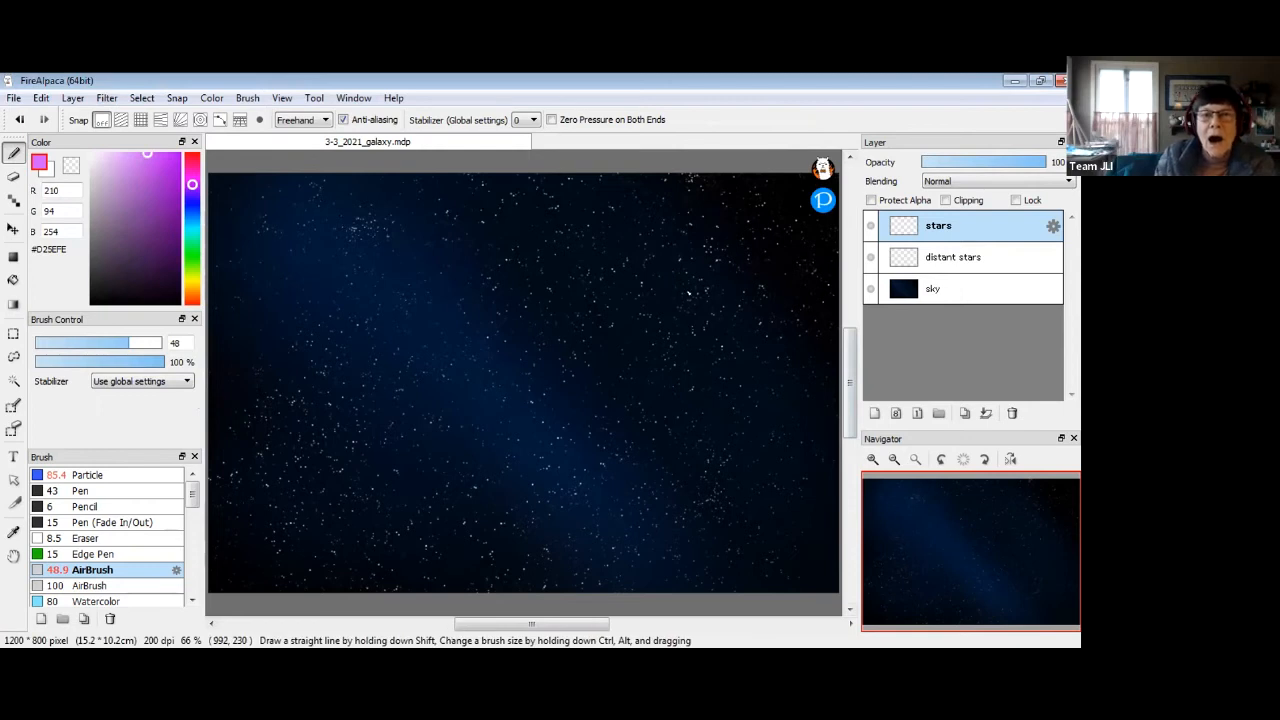
left_click(106, 98)
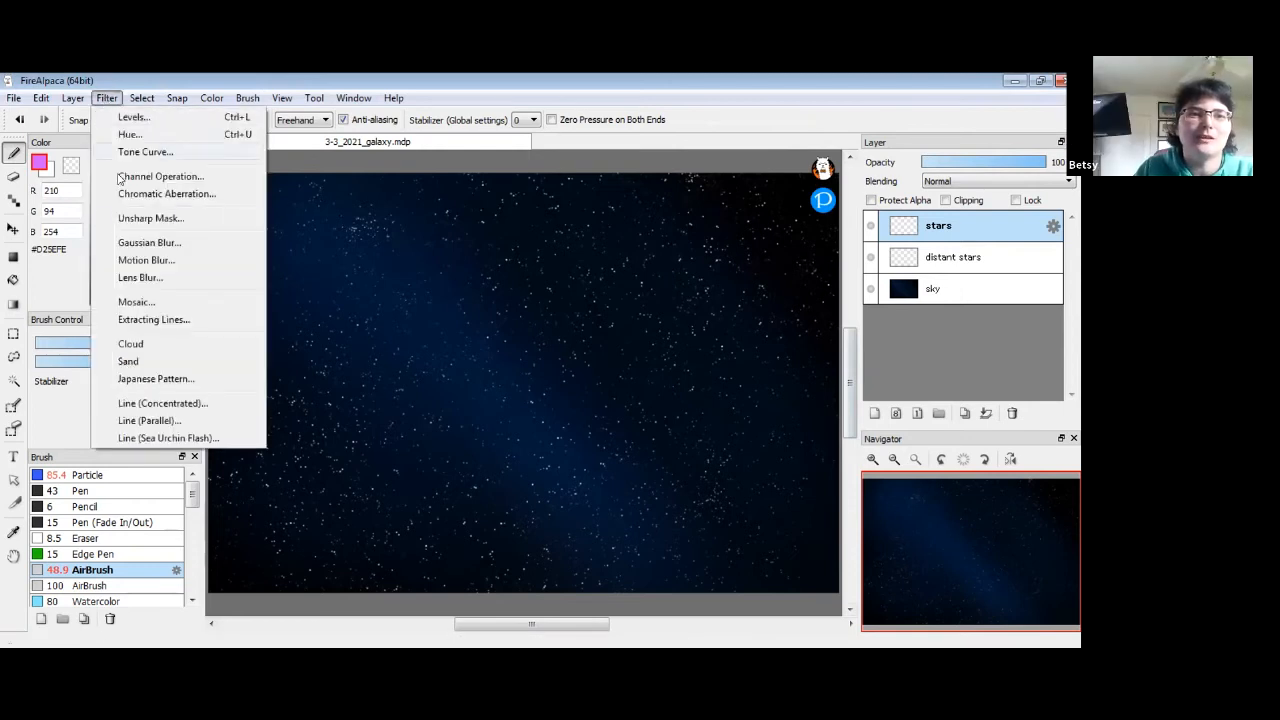
left_click(131, 344)
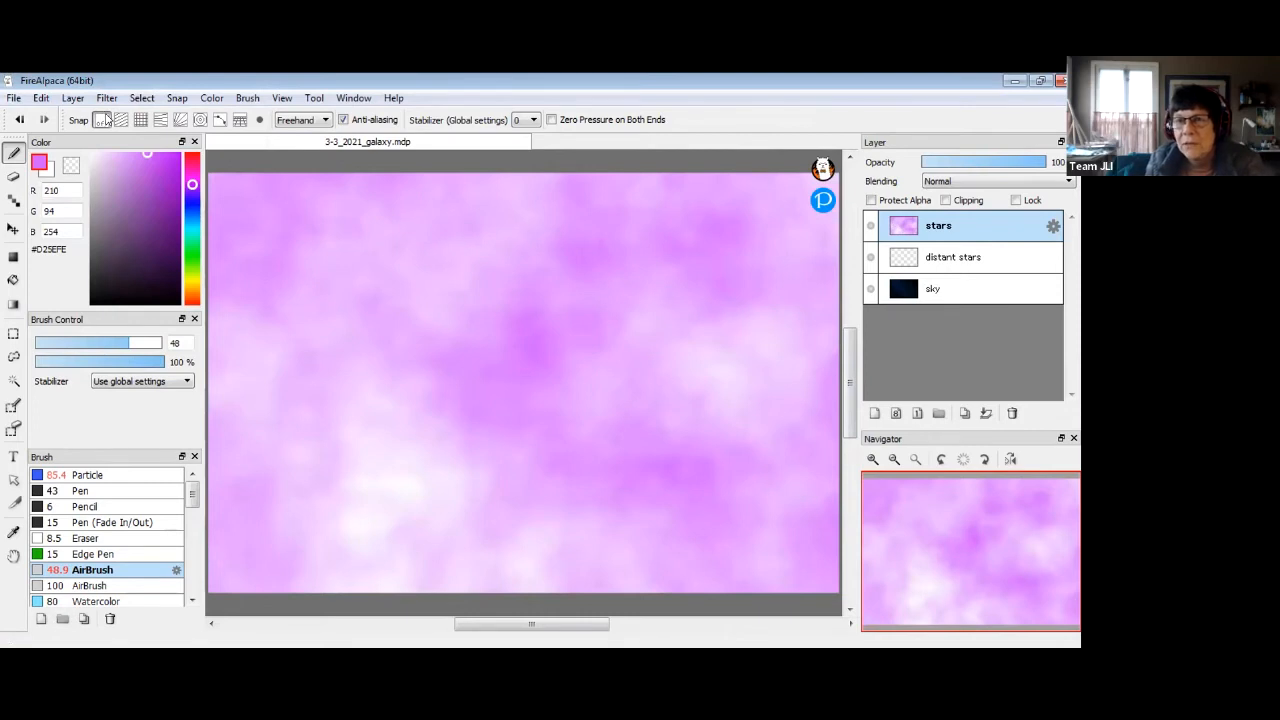
key("ctrl+z")
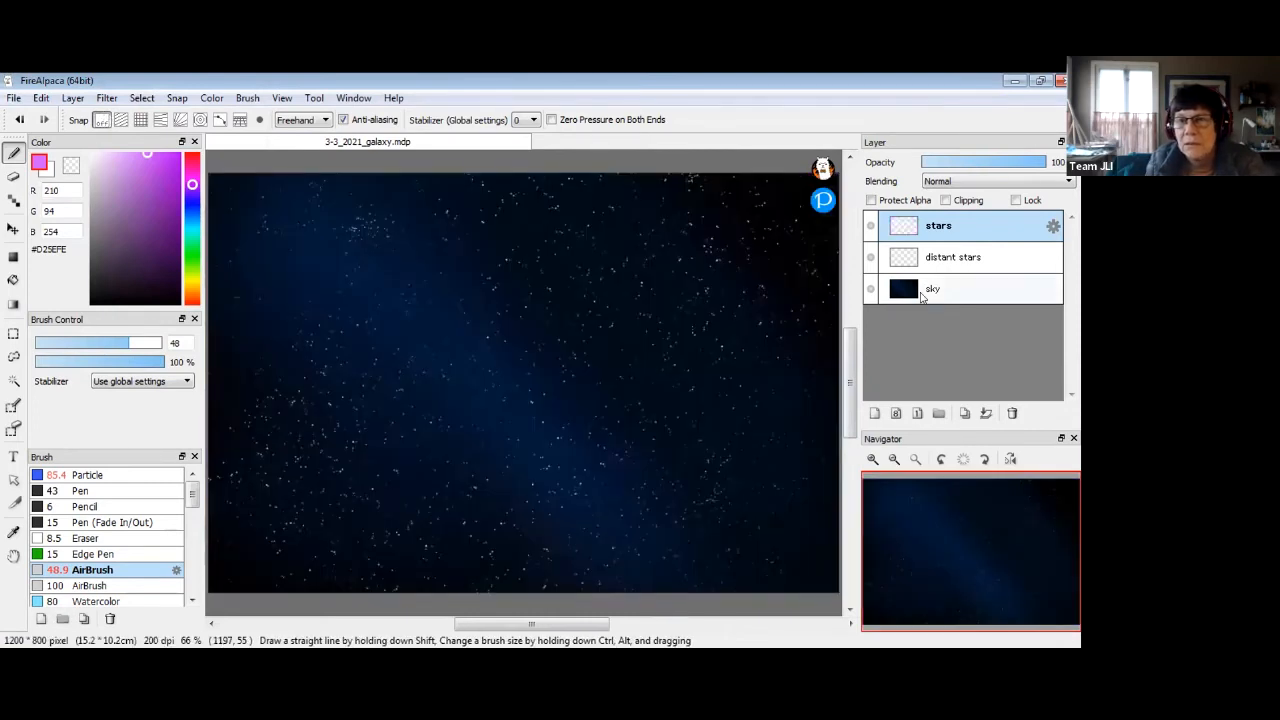
Step: Add a new layer above the stars layer and name it "cloud"
left_click(877, 413)
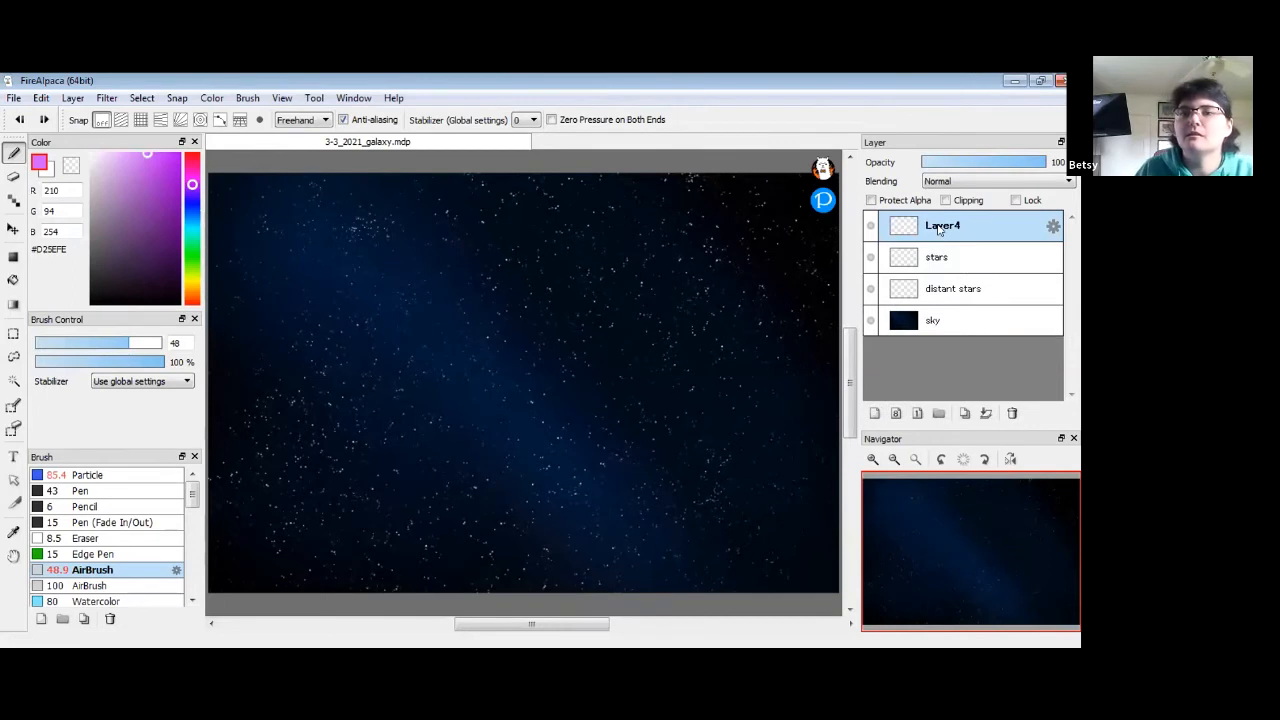
double_click(938, 228)
type("clou")
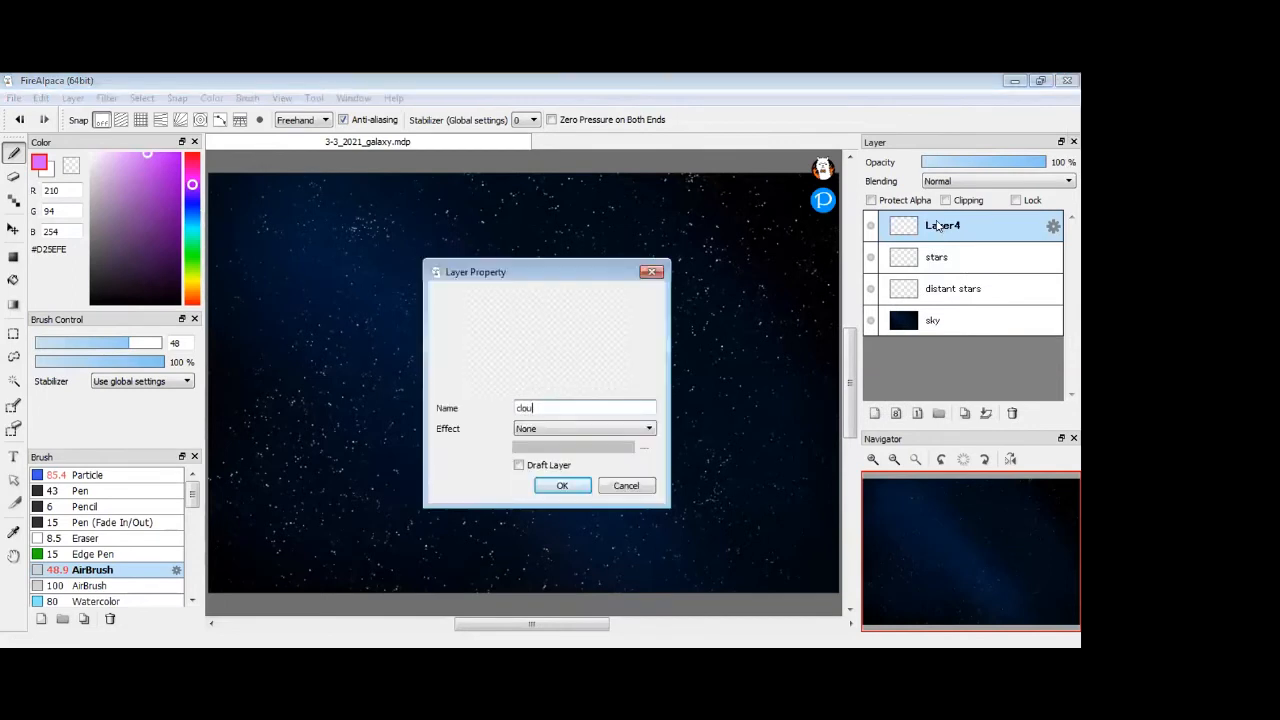
key("Return")
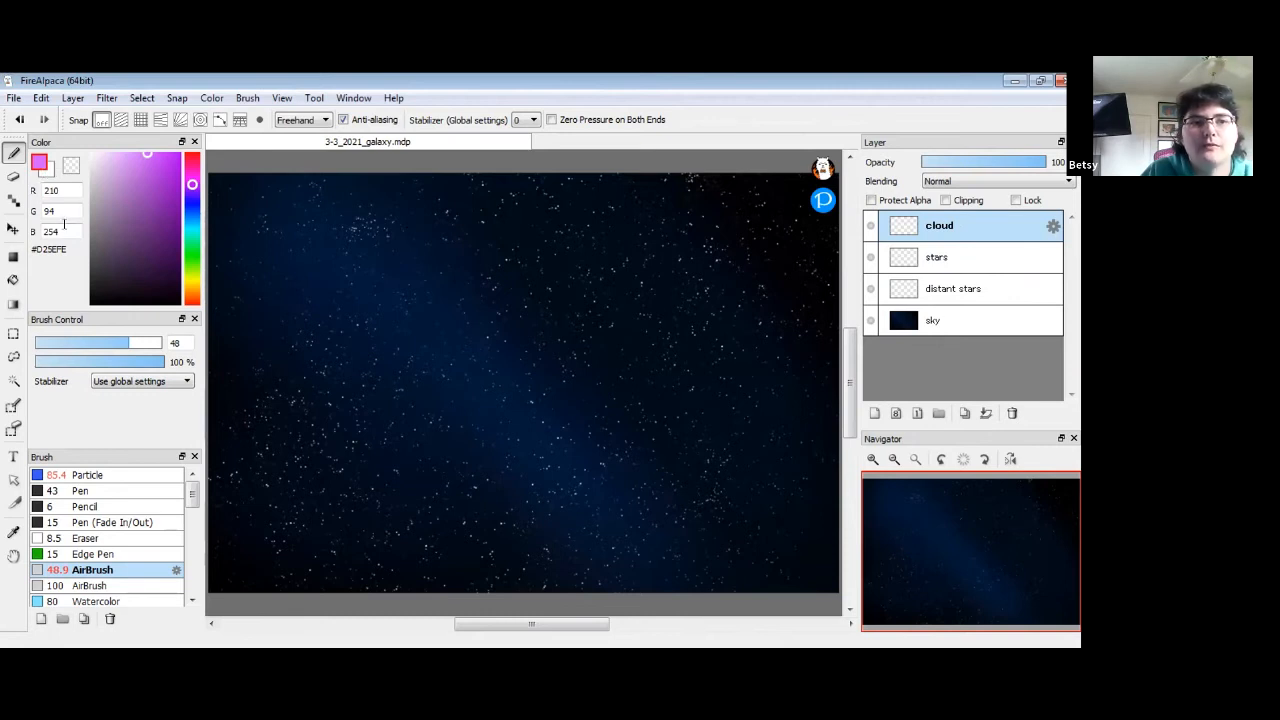
Step: Change the background colour from white to a bright light blue for the clouds
left_click(52, 175)
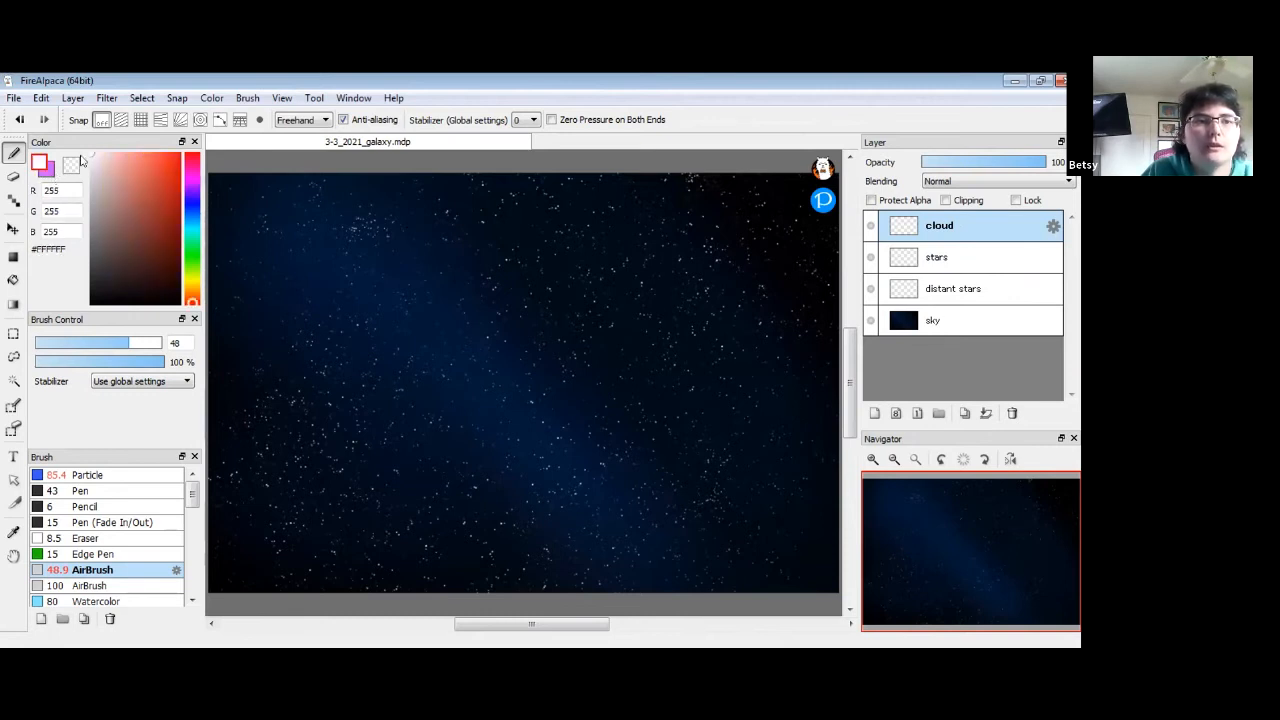
left_click(192, 233)
mouse_move(100, 172)
left_mouse_down()
mouse_move(155, 187)
mouse_move(160, 172)
left_mouse_up()
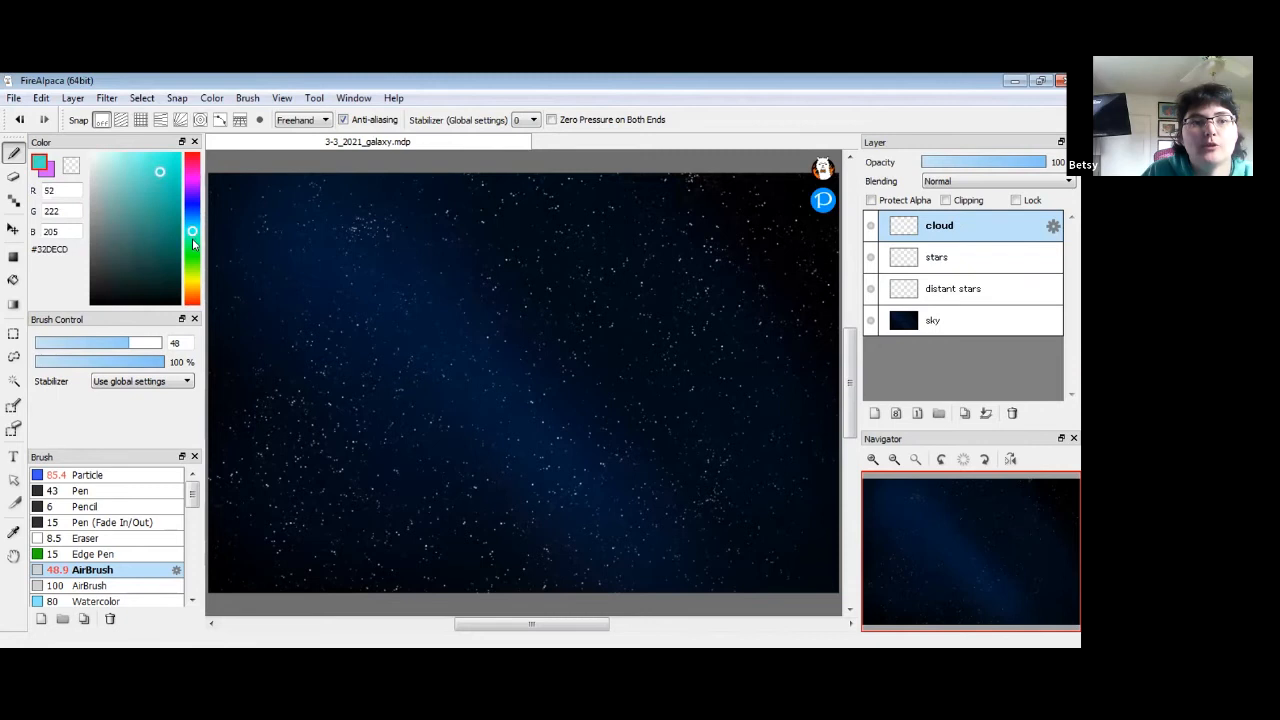
left_click_drag(157, 170, 160, 170)
left_click(193, 233)
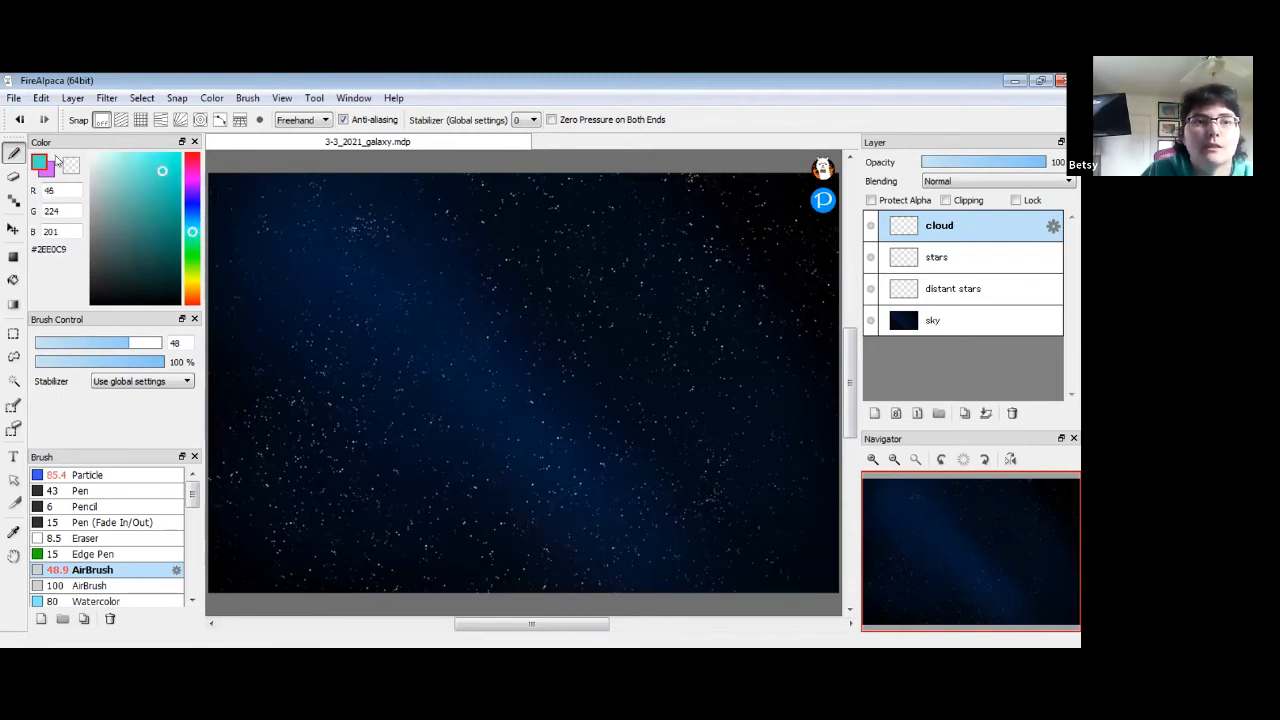
left_click(193, 227)
Step: Make the purple the foreground colour again and darken it to #77179B
key("x")
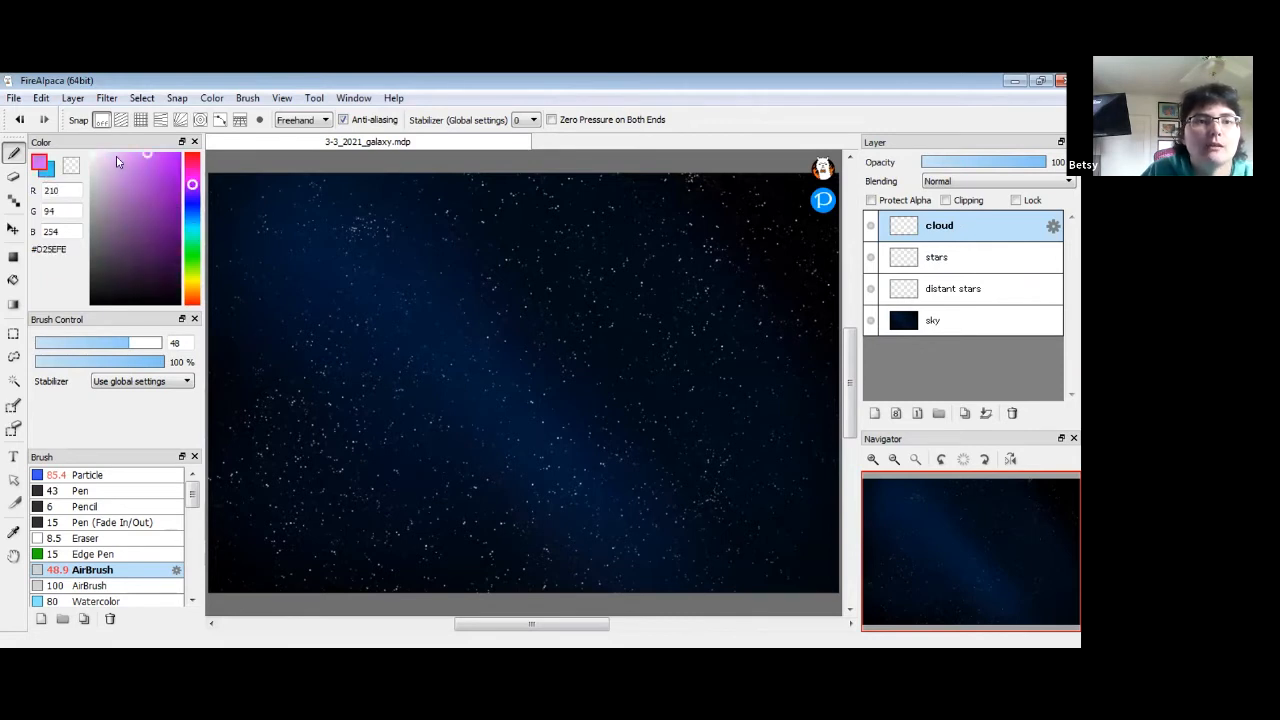
left_click(142, 153)
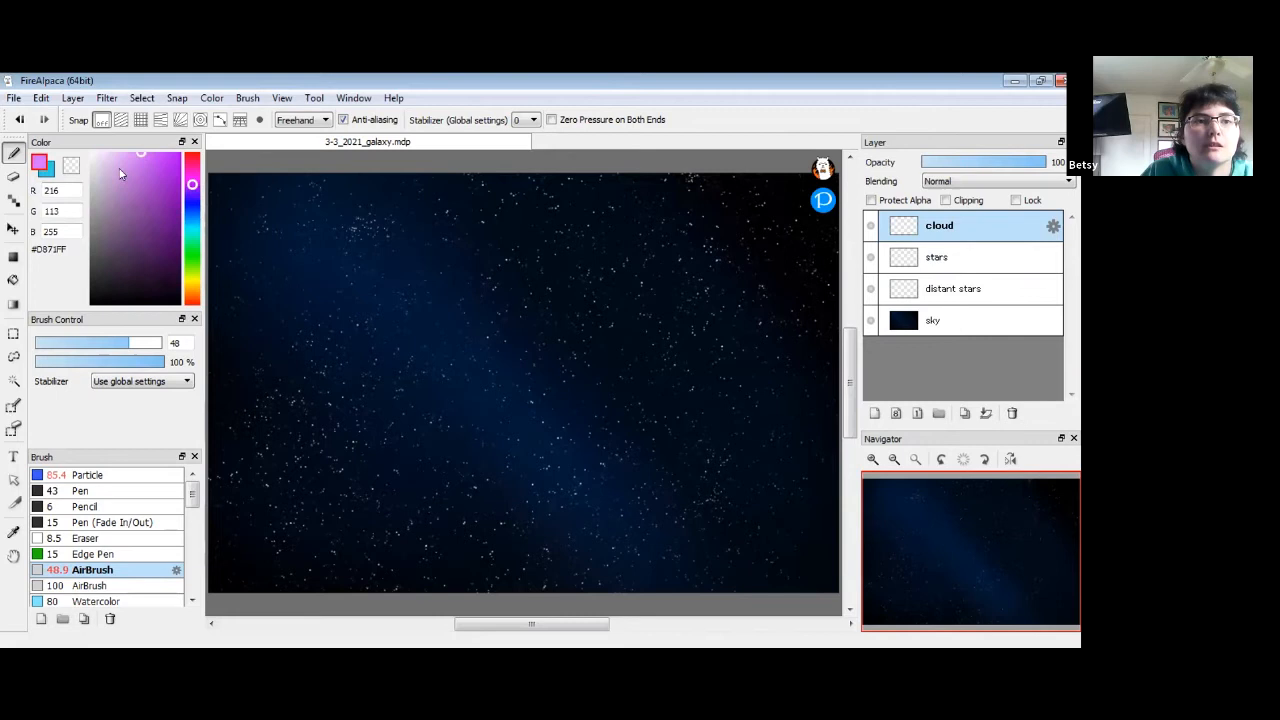
mouse_move(144, 168)
left_mouse_down()
mouse_move(160, 251)
mouse_move(163, 197)
mouse_move(167, 212)
left_mouse_up()
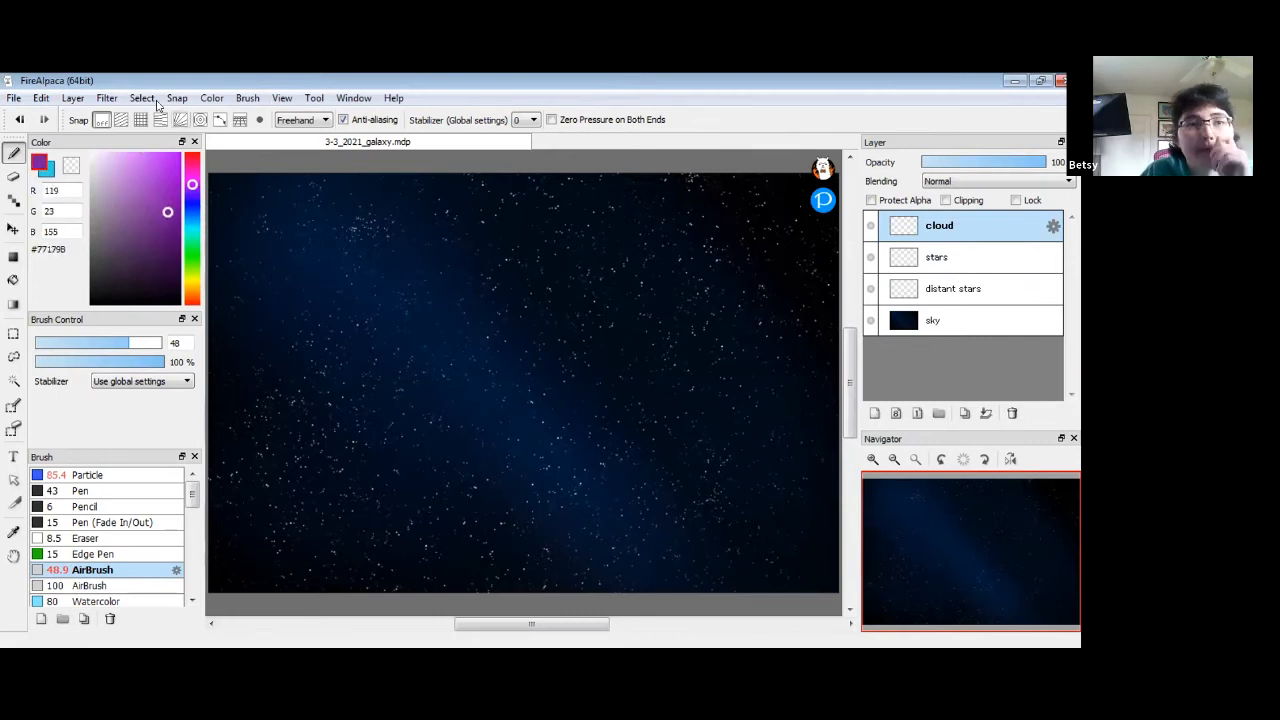
Step: Apply the Cloud filter to the cloud layer, rerunning it until large soft purple and blue patches fill the canvas
left_click(107, 97)
left_click(133, 344)
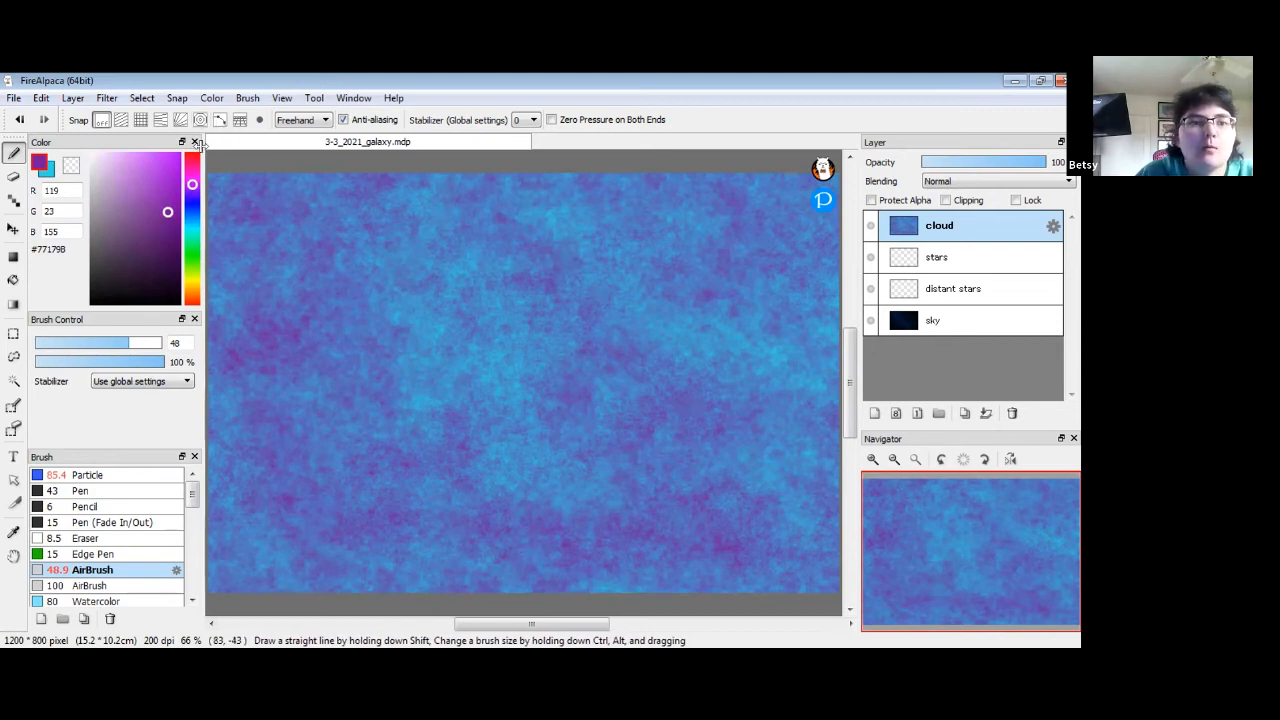
left_click(106, 97)
left_click(157, 344)
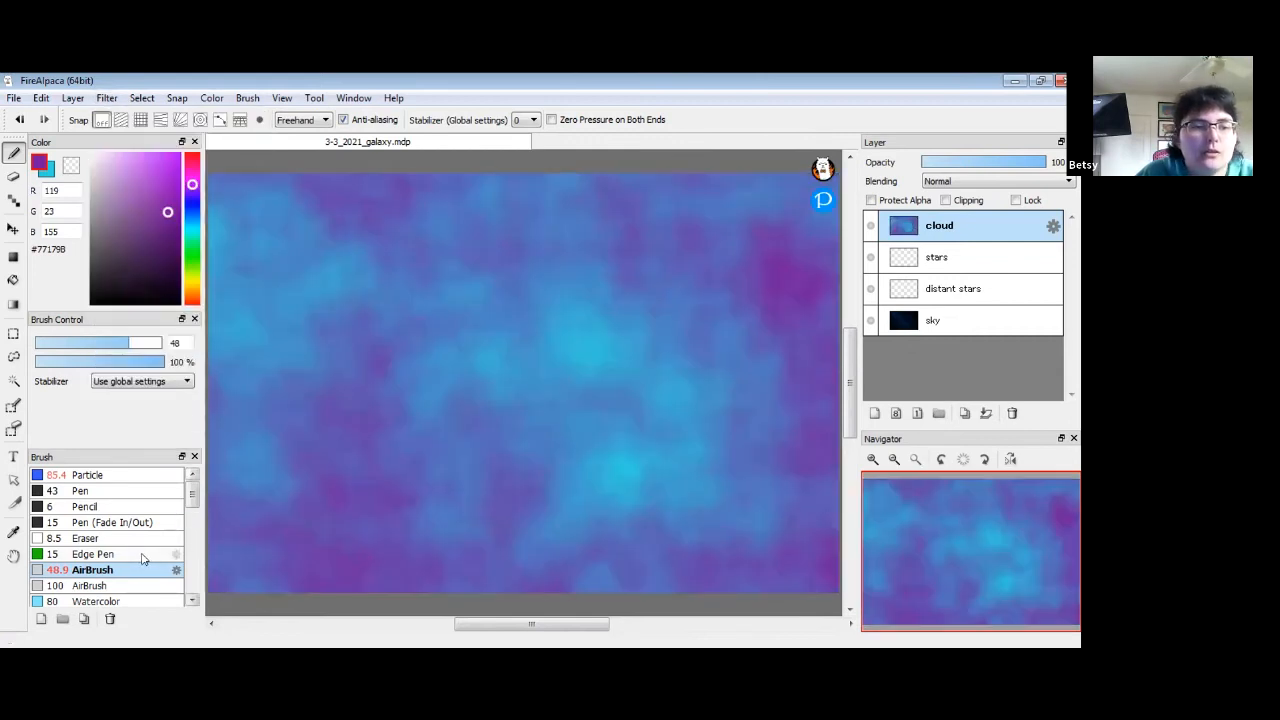
Step: Airbrush with the transparent colour at size 228 to erase soft patches of the cloud layer along its edges and in the middle
left_click_drag(143, 342, 176, 344)
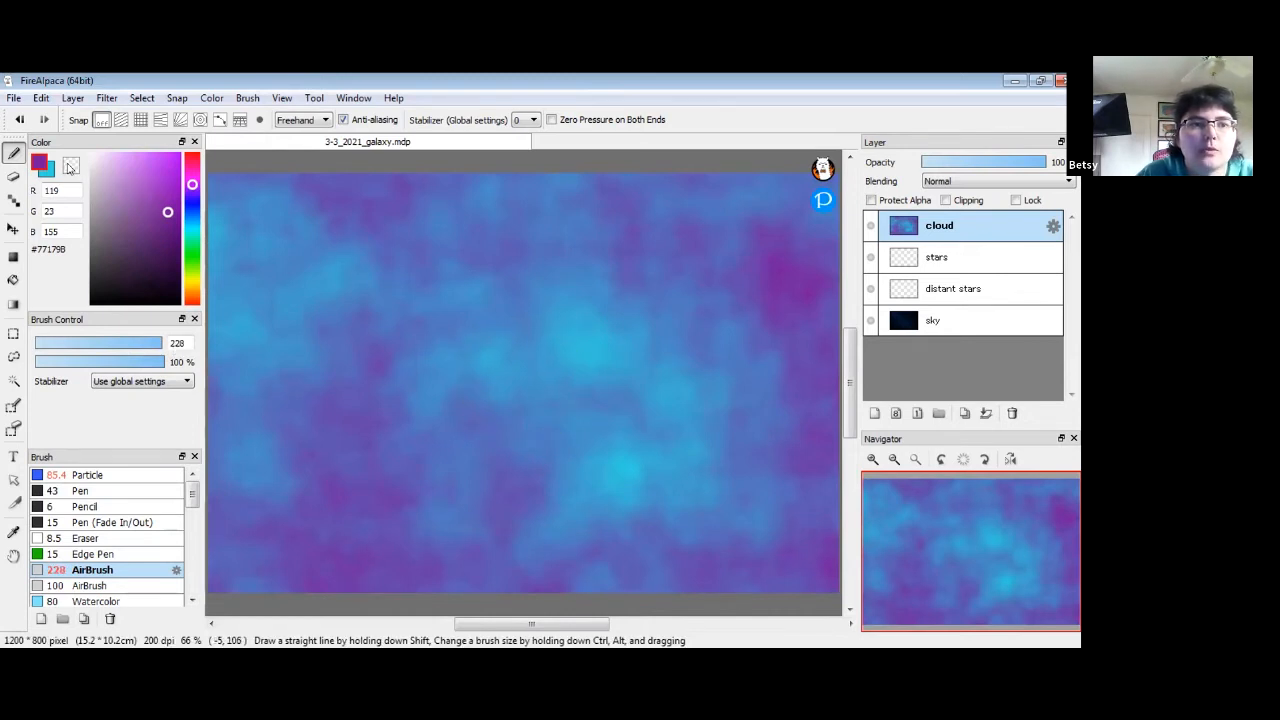
left_click(70, 166)
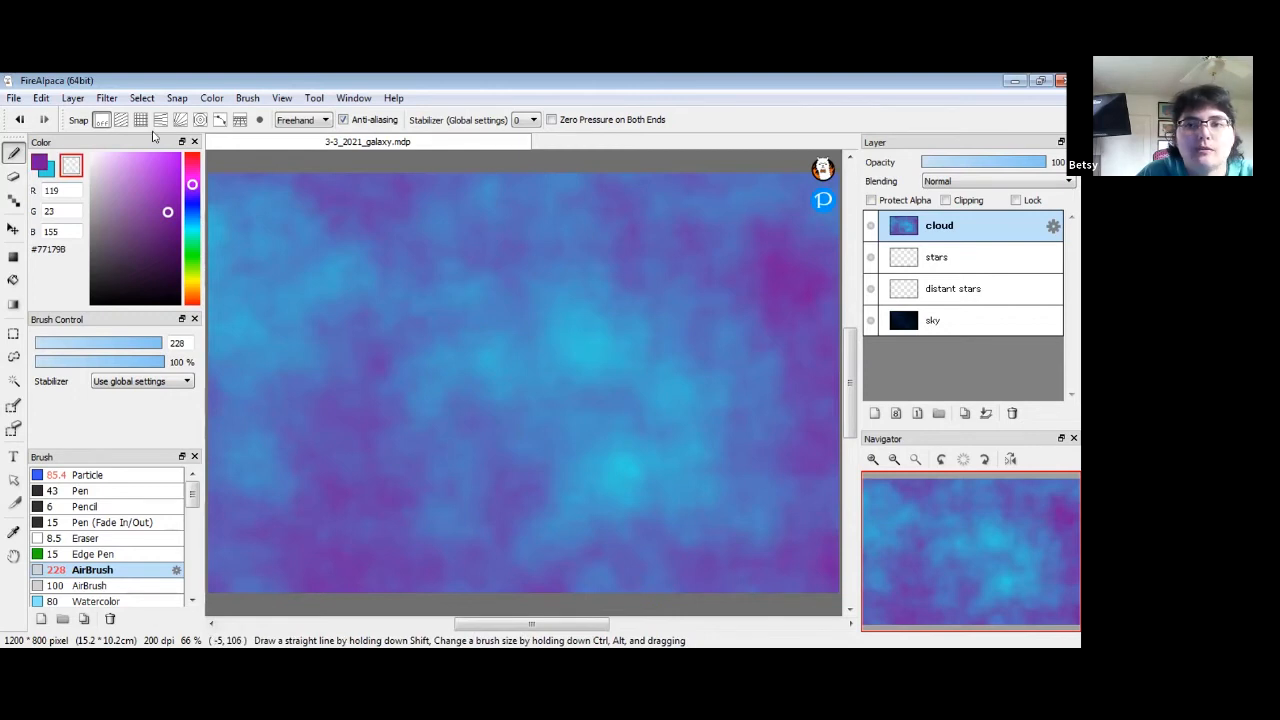
mouse_move(403, 234)
left_mouse_down()
mouse_move(388, 198)
mouse_move(295, 182)
mouse_move(495, 188)
mouse_move(534, 209)
mouse_move(588, 172)
mouse_move(432, 177)
left_mouse_up()
mouse_move(318, 475)
left_mouse_down()
mouse_move(277, 484)
mouse_move(221, 469)
mouse_move(355, 532)
mouse_move(310, 518)
mouse_move(284, 474)
mouse_move(321, 459)
mouse_move(261, 434)
mouse_move(221, 437)
mouse_move(207, 402)
mouse_move(225, 440)
left_mouse_up()
mouse_move(536, 495)
left_mouse_down()
mouse_move(495, 482)
mouse_move(390, 510)
mouse_move(440, 495)
left_mouse_up()
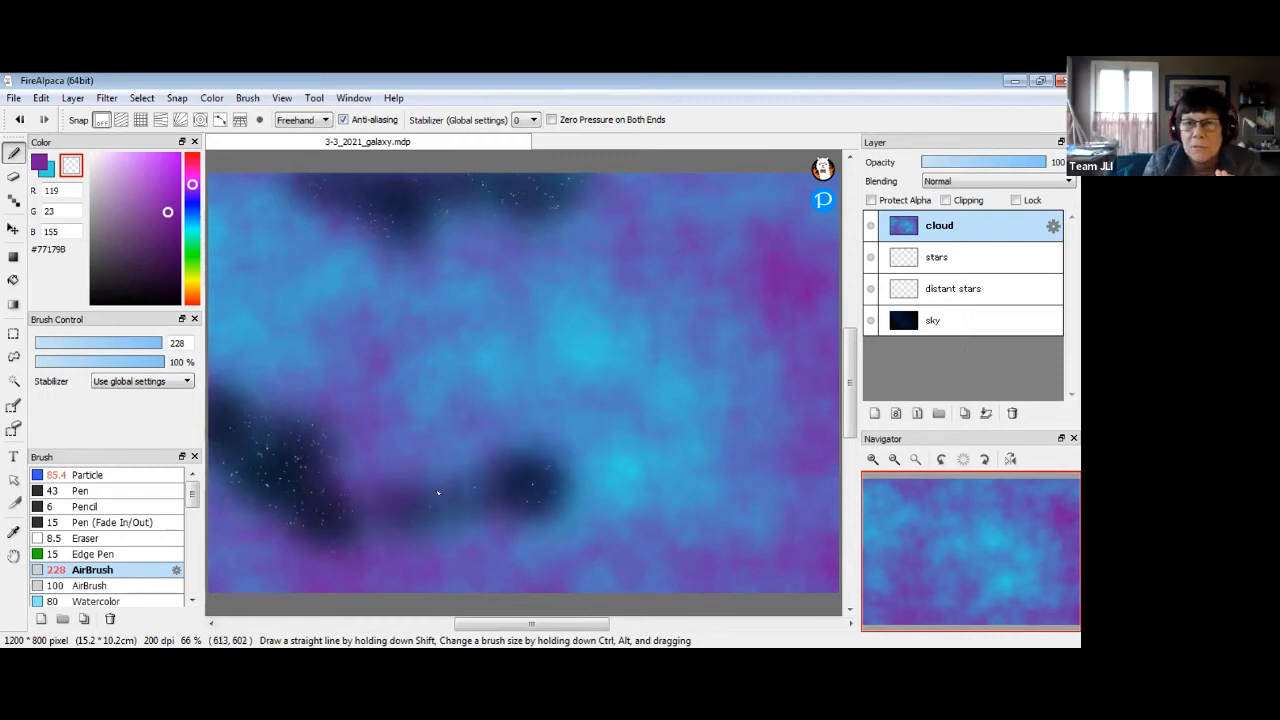
mouse_move(235, 480)
left_mouse_down()
mouse_move(268, 541)
mouse_move(352, 557)
mouse_move(576, 509)
mouse_move(598, 466)
mouse_move(680, 464)
left_mouse_up()
mouse_move(822, 387)
left_mouse_down()
mouse_move(725, 372)
mouse_move(800, 390)
mouse_move(825, 250)
mouse_move(767, 181)
mouse_move(712, 205)
mouse_move(812, 228)
left_mouse_up()
mouse_move(800, 500)
left_mouse_down()
mouse_move(765, 535)
mouse_move(676, 524)
mouse_move(745, 528)
mouse_move(712, 482)
left_mouse_up()
mouse_move(526, 360)
left_mouse_down()
mouse_move(565, 343)
mouse_move(420, 350)
left_mouse_up()
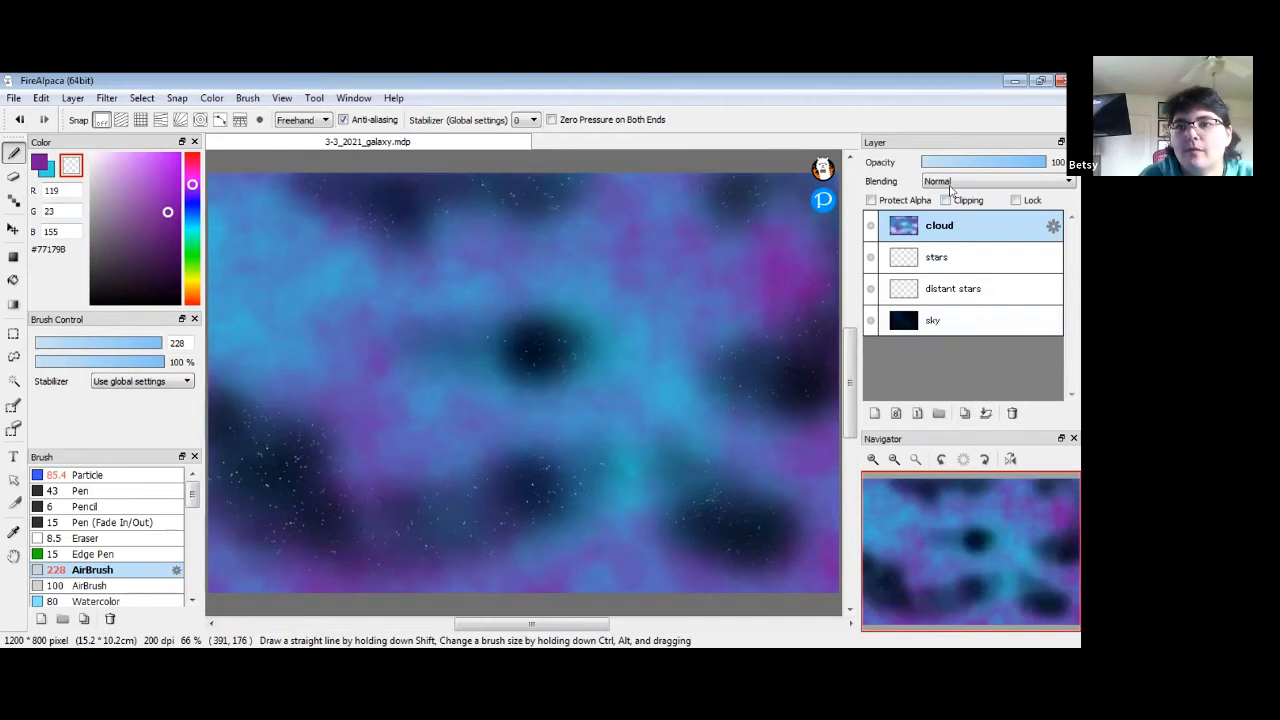
Step: Set the cloud layer's blending mode to Overlay
left_click(941, 183)
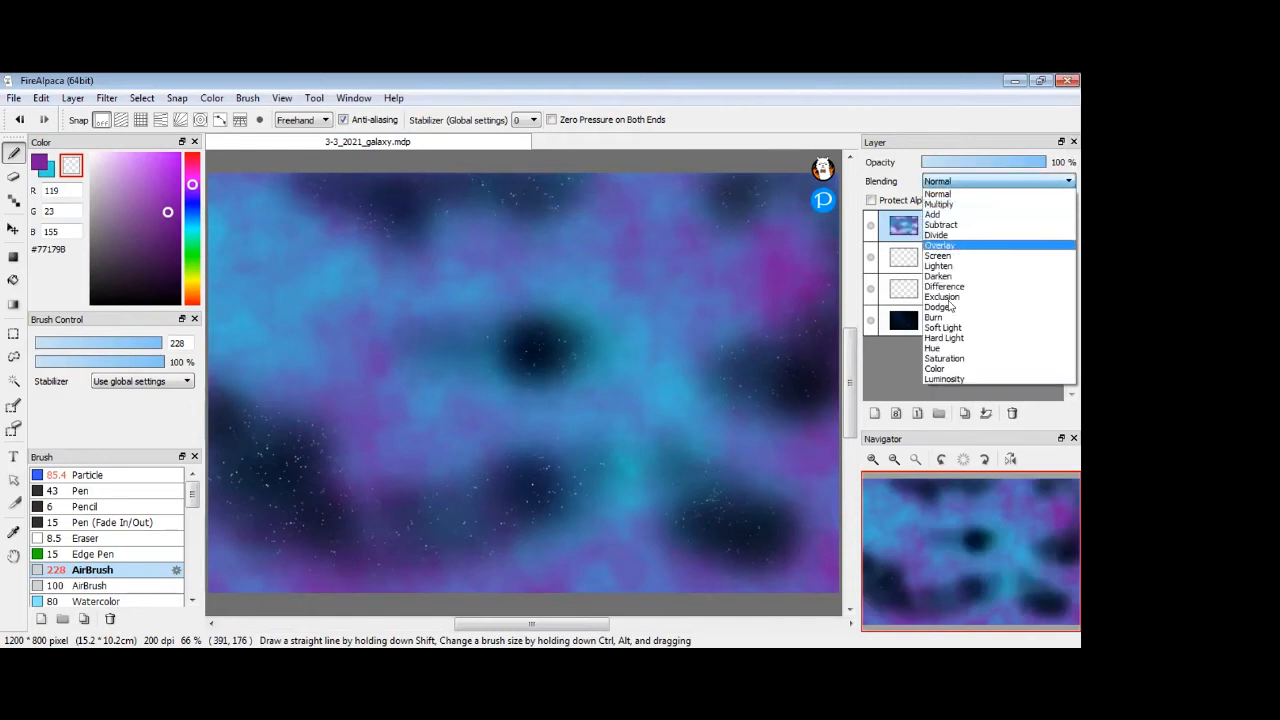
left_click(955, 228)
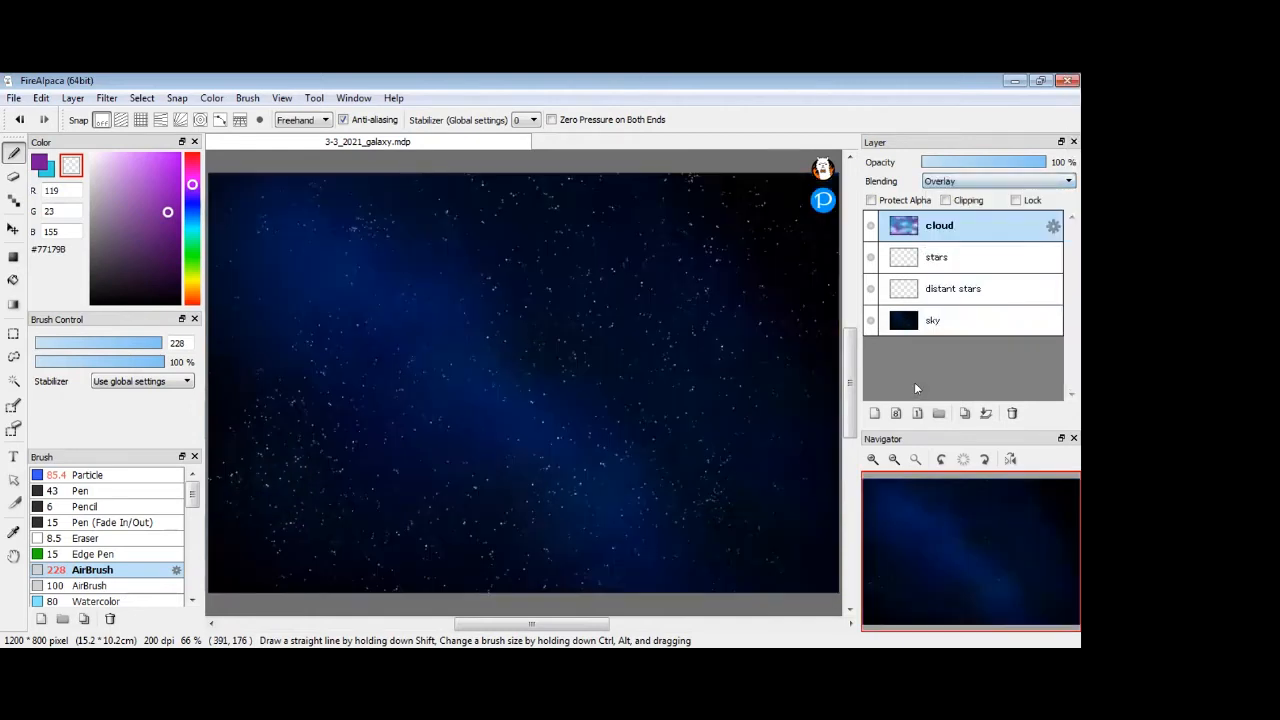
Step: Set the cloud layer's blending mode to Lighten
left_click(965, 183)
left_click(953, 267)
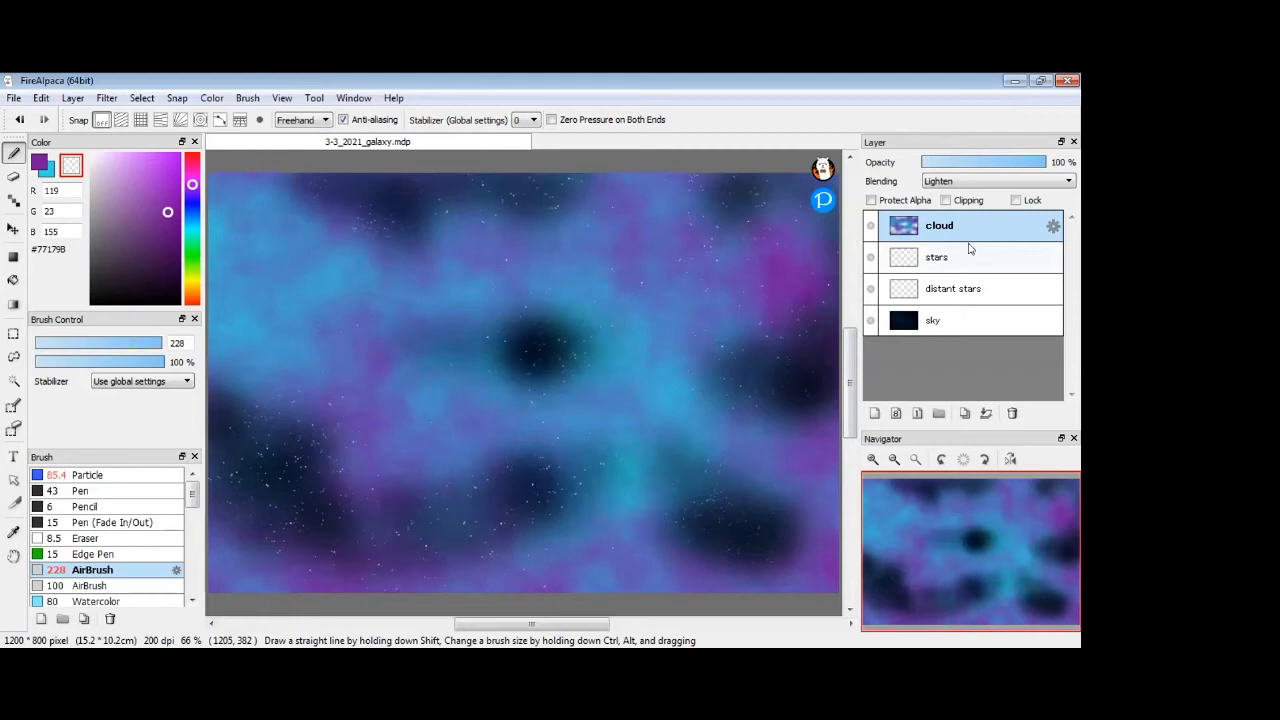
Step: Hide the cloud, stars and distant stars layers, and show them again one at a time over the sky to compare them
left_click(870, 226)
left_click(870, 257)
left_click(870, 288)
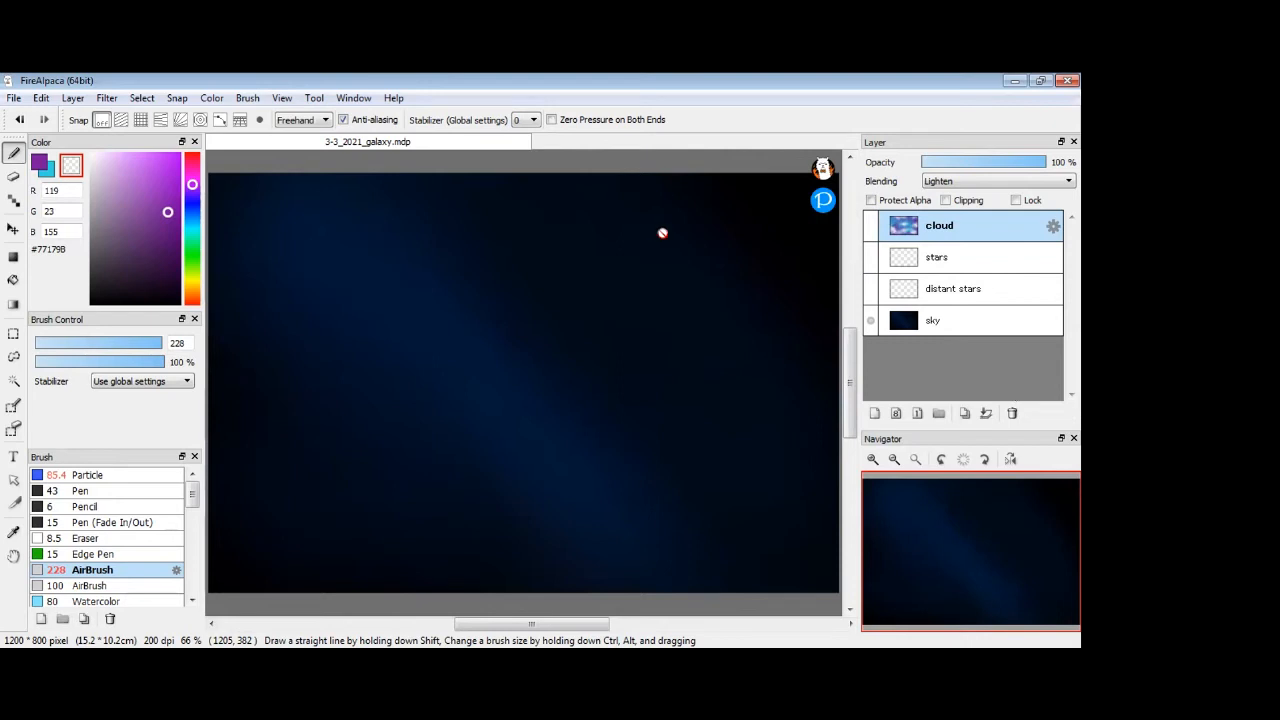
left_click(871, 289)
left_click(870, 289)
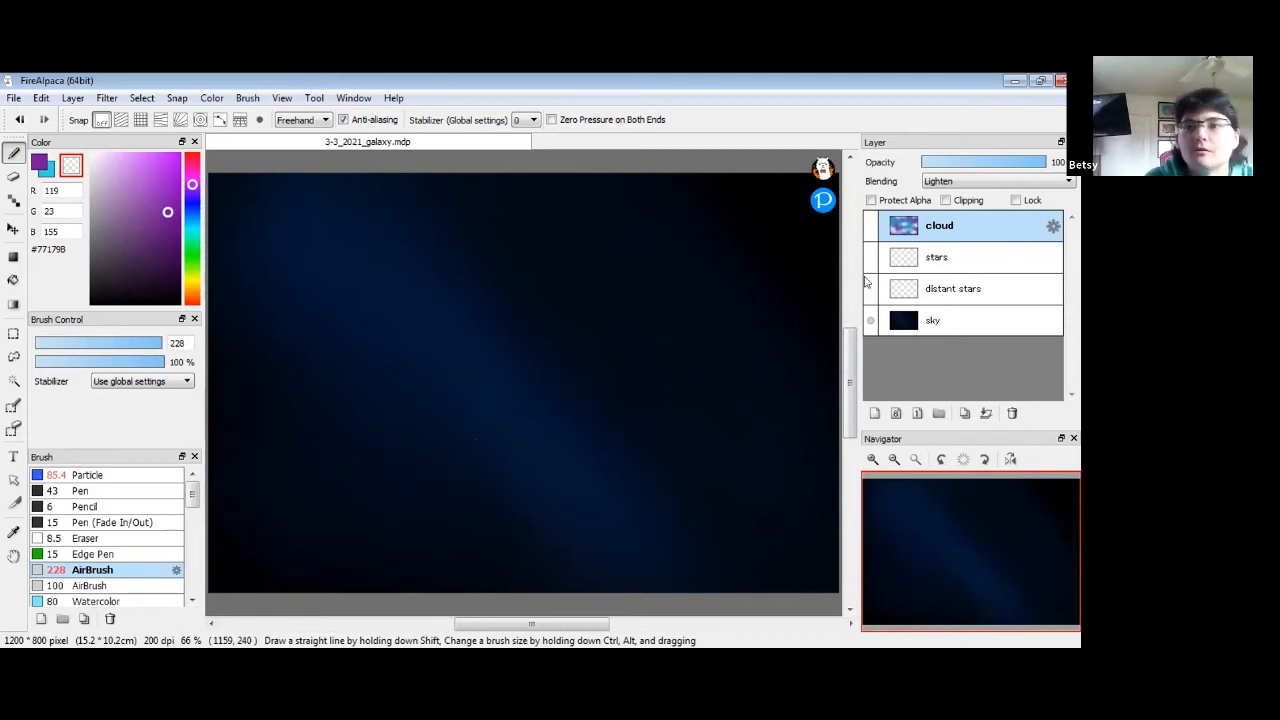
left_click(869, 289)
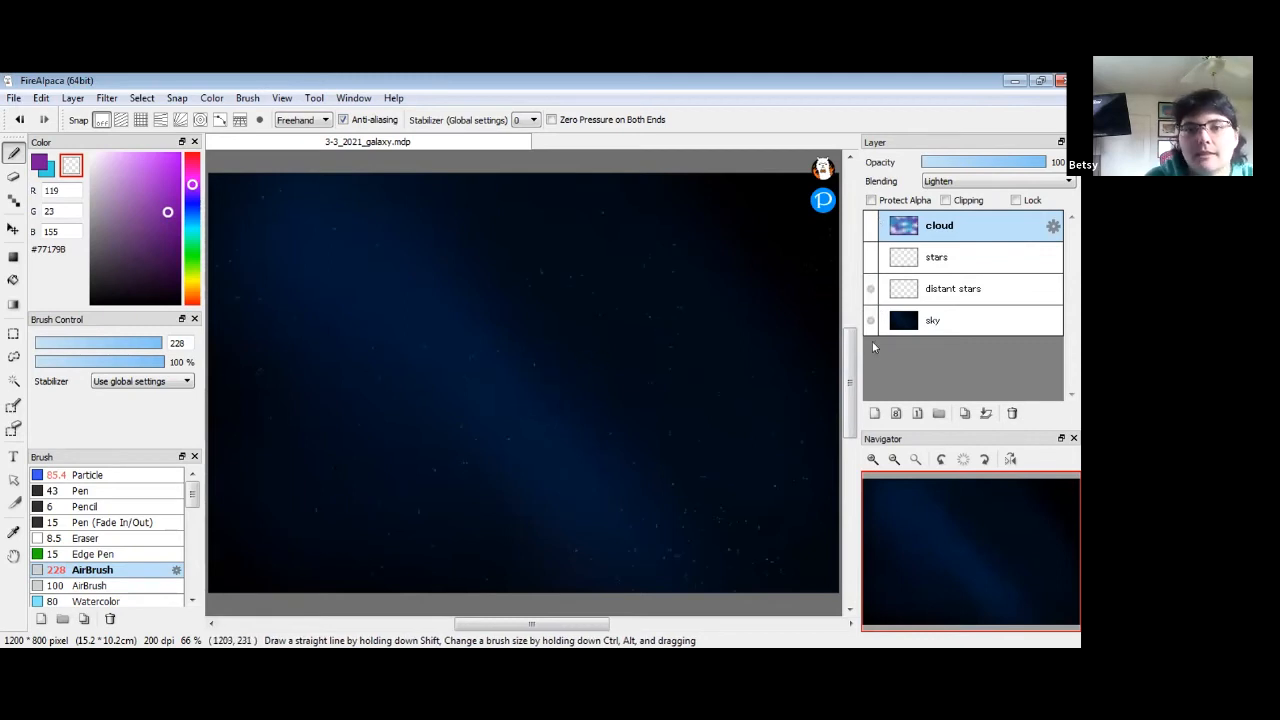
left_click(871, 257)
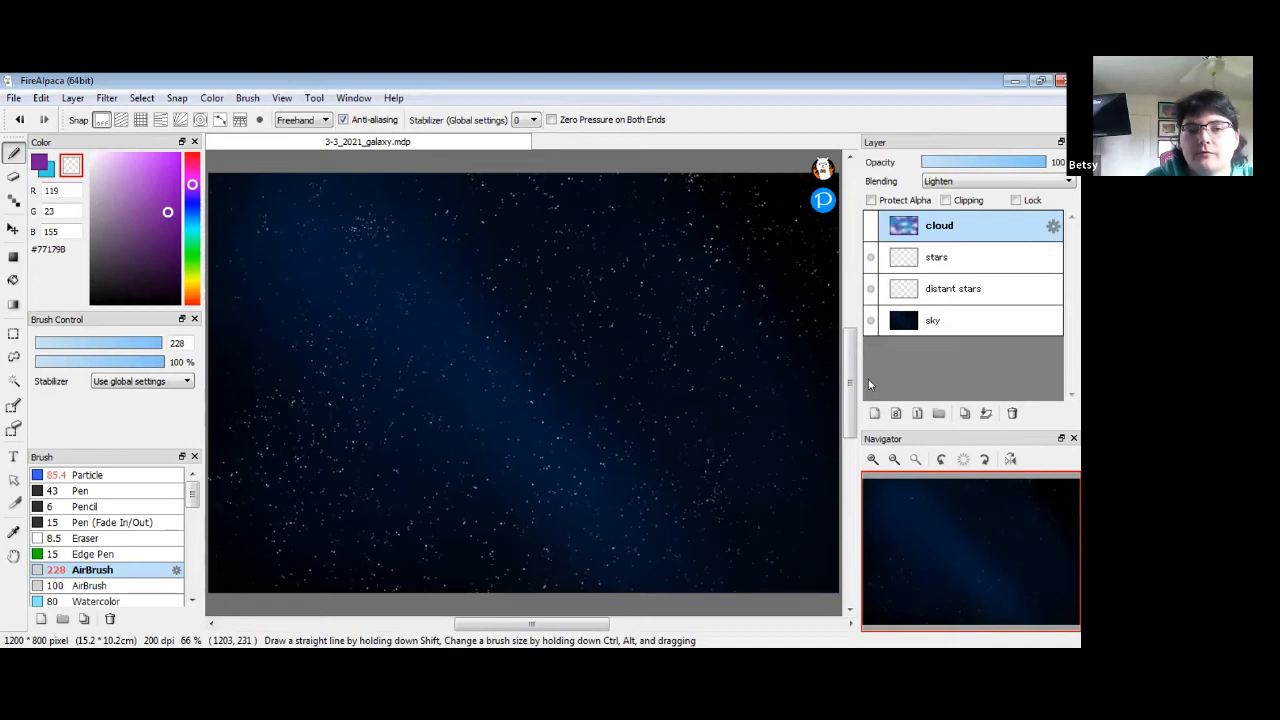
left_click(871, 226)
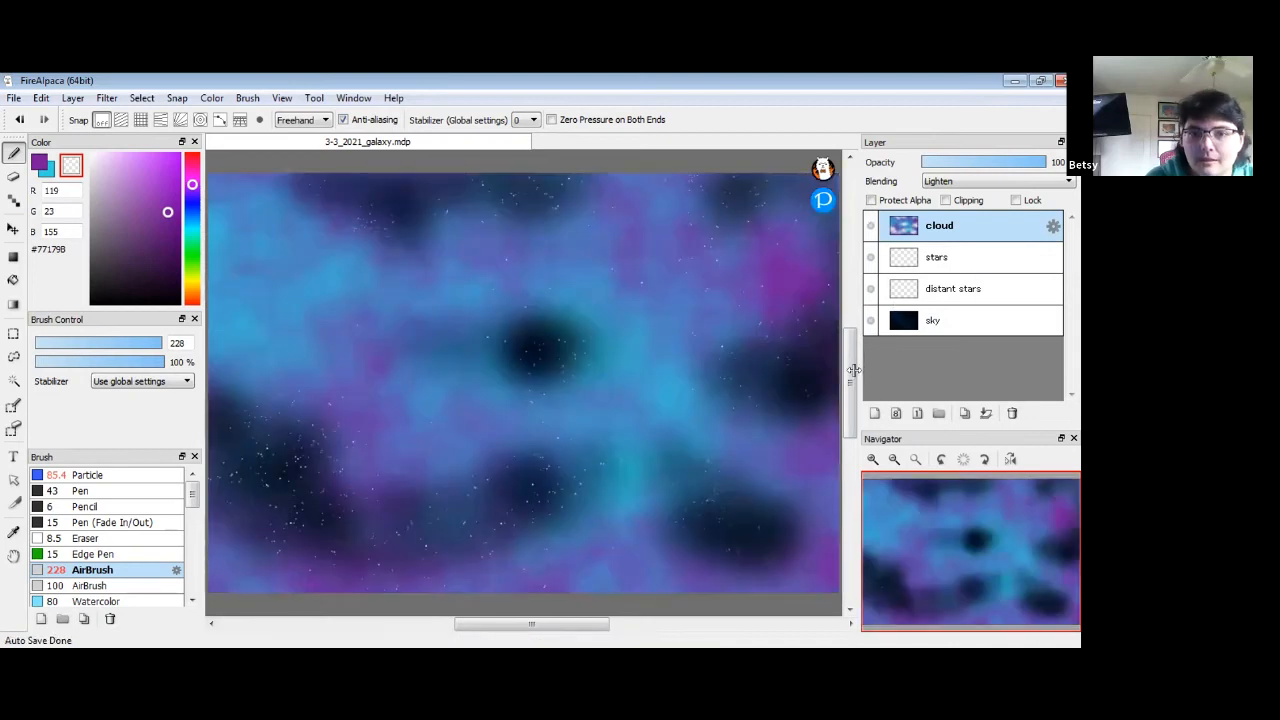
Step: Try the Soft Light blending mode on the cloud layer and undo back to Normal
left_click(996, 179)
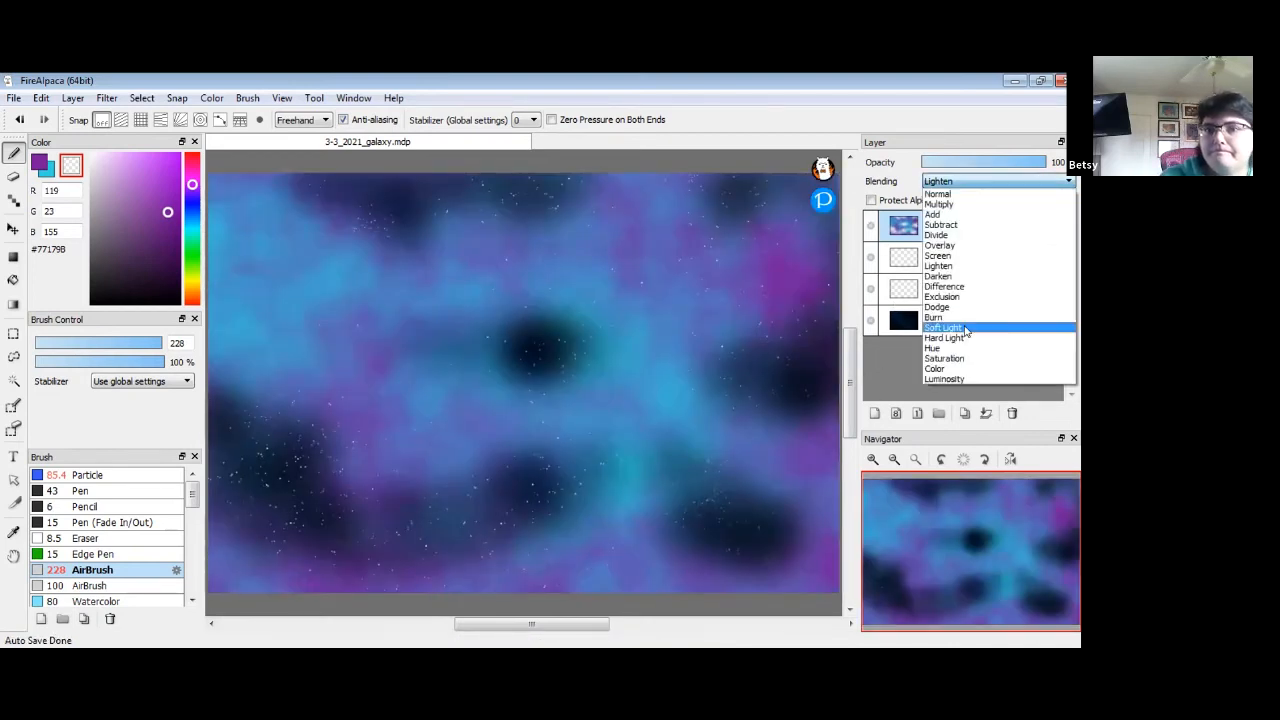
left_click(965, 329)
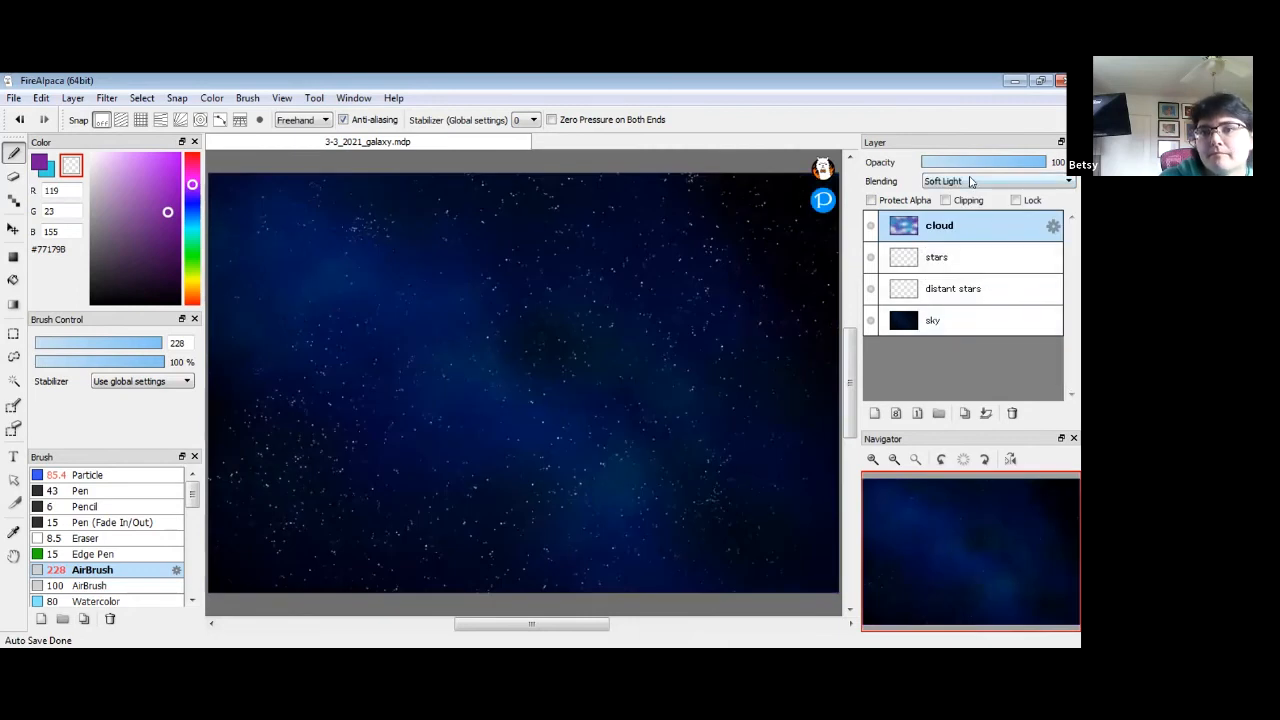
key("ctrl+z")
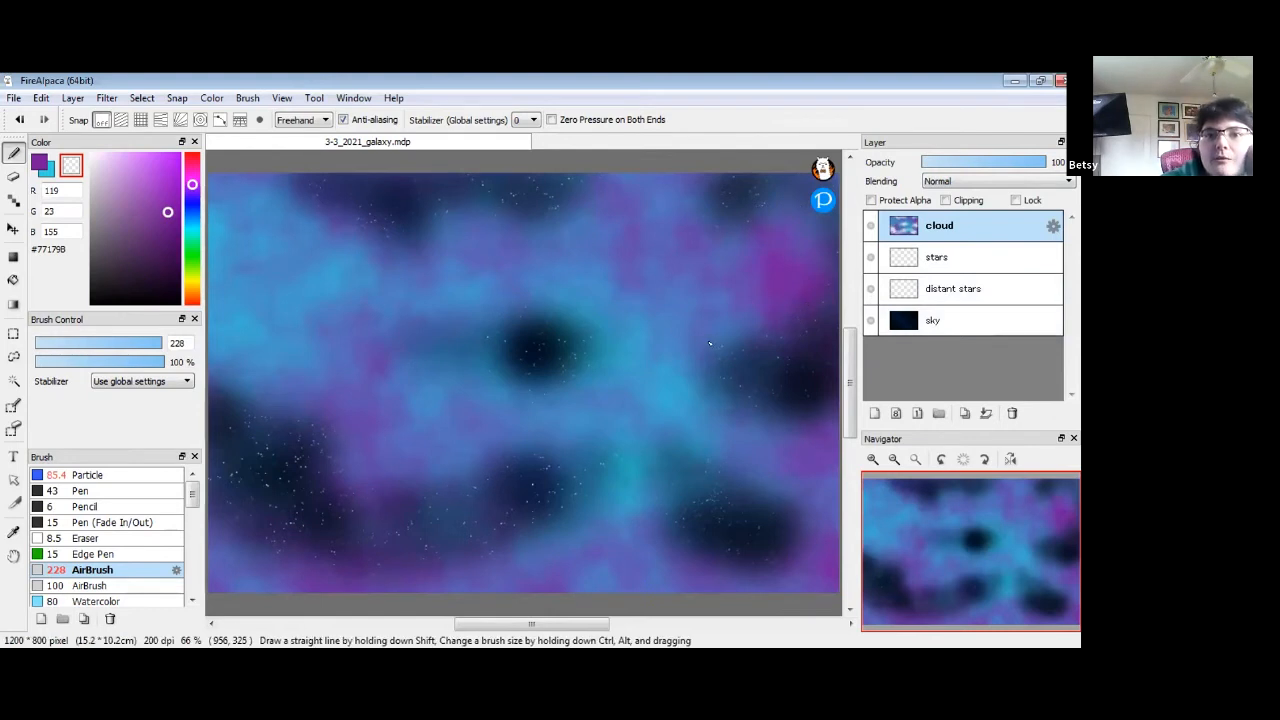
Step: Try the Multiply, Add and Subtract blending modes in turn on the cloud layer
left_click(954, 181)
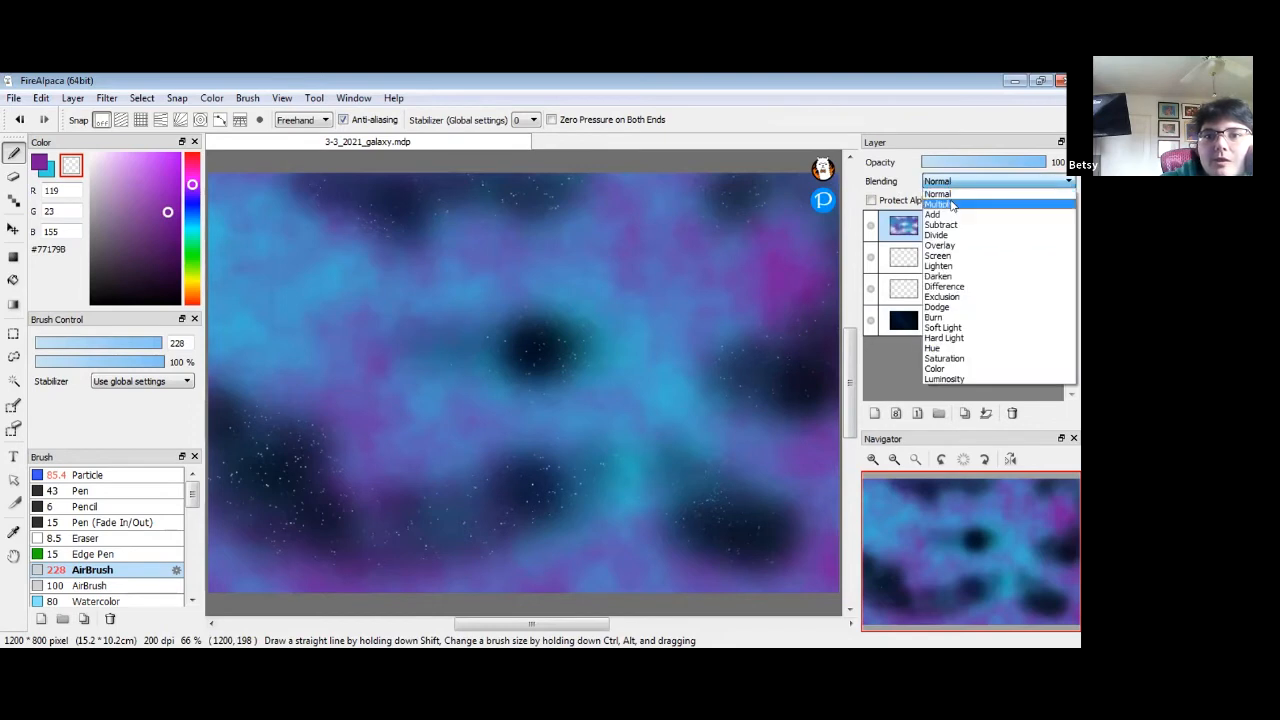
left_click(954, 205)
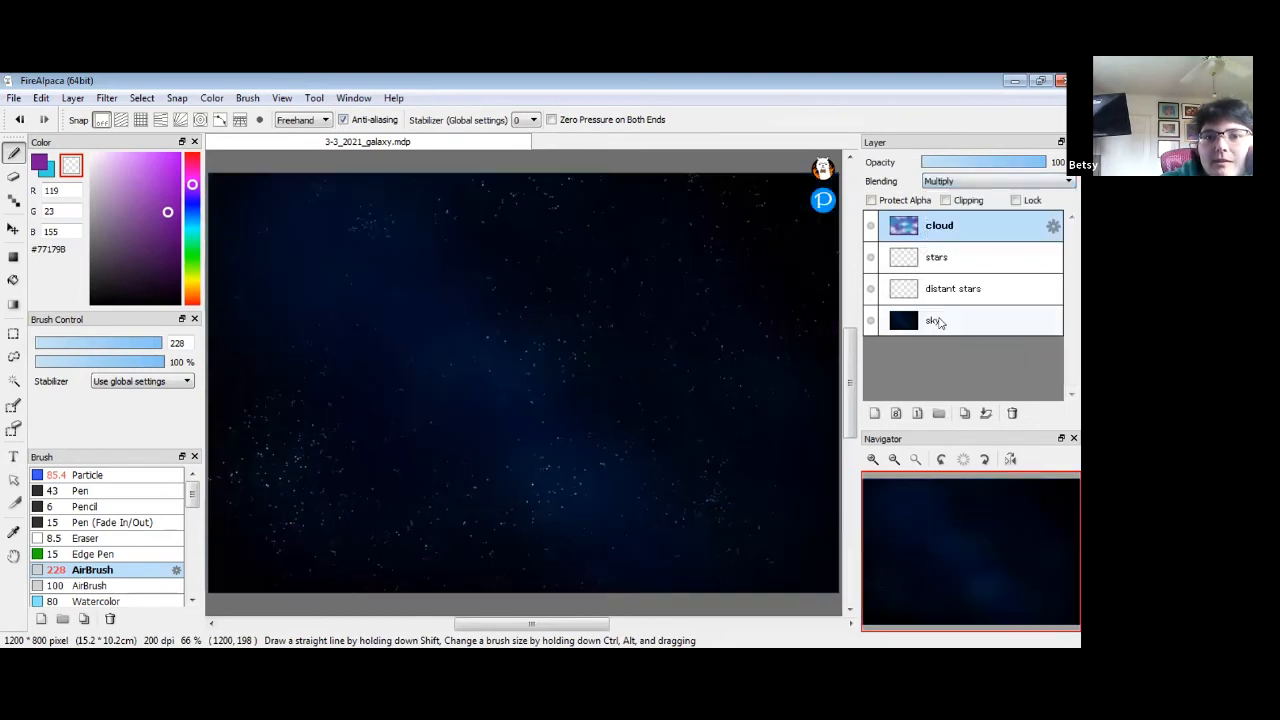
left_click(954, 181)
left_click(940, 218)
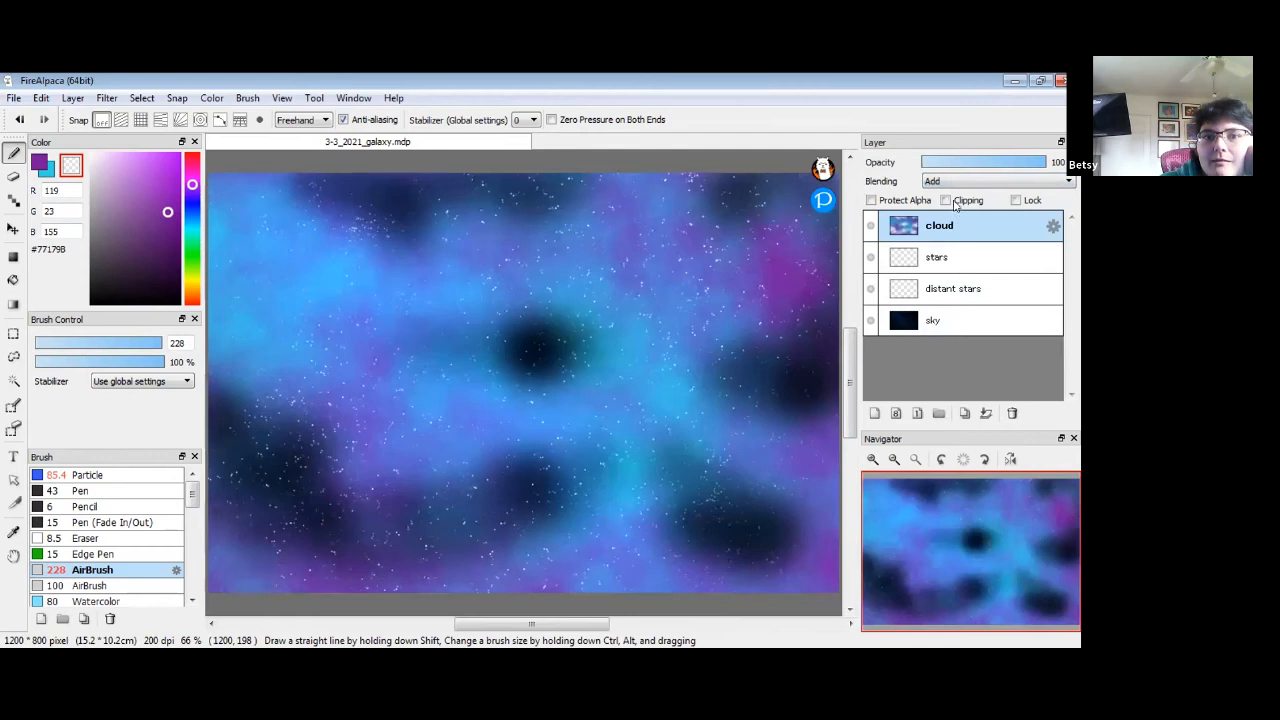
left_click(953, 185)
left_click(941, 349)
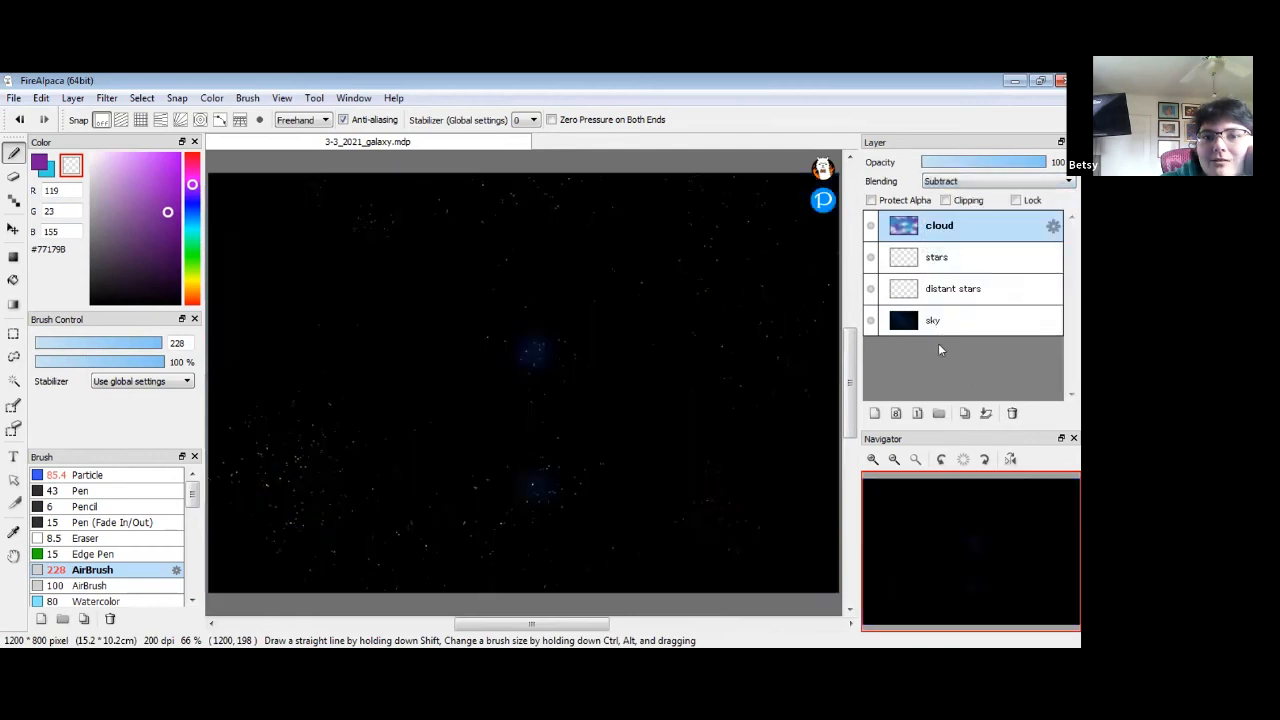
Step: Try the Divide, Overlay and Screen blending modes in turn on the cloud layer
left_click(953, 181)
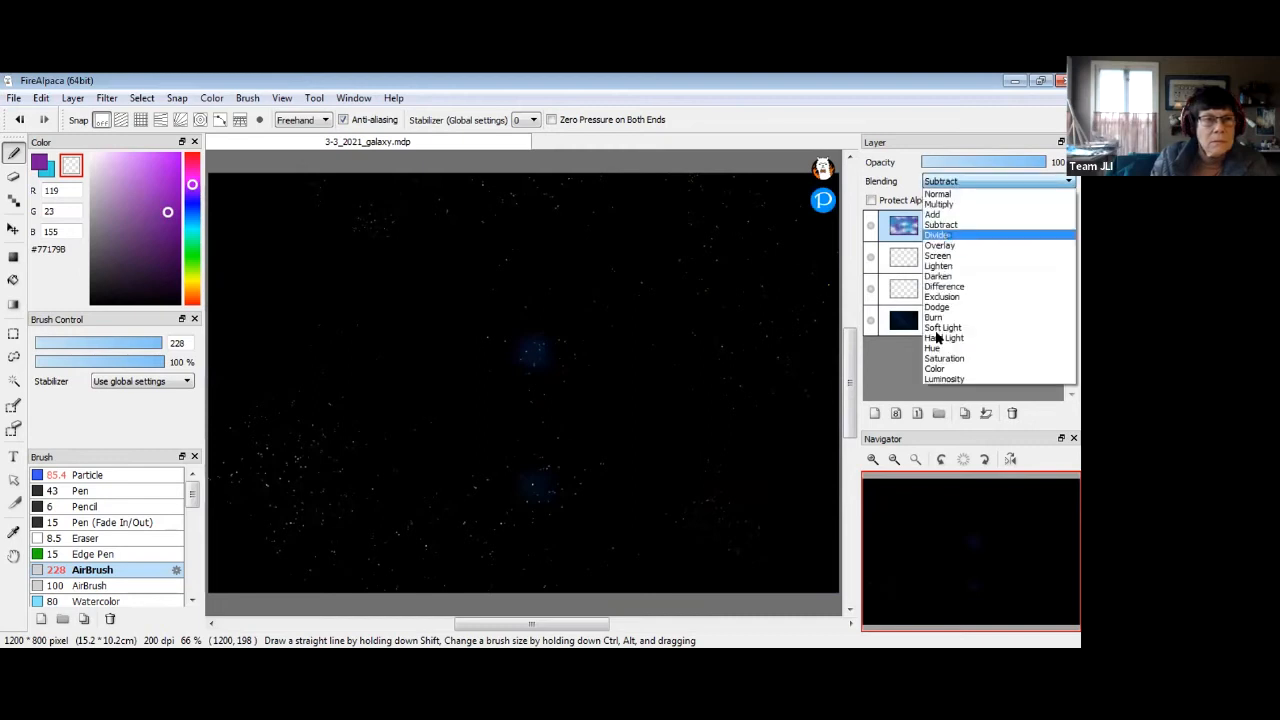
left_click(940, 362)
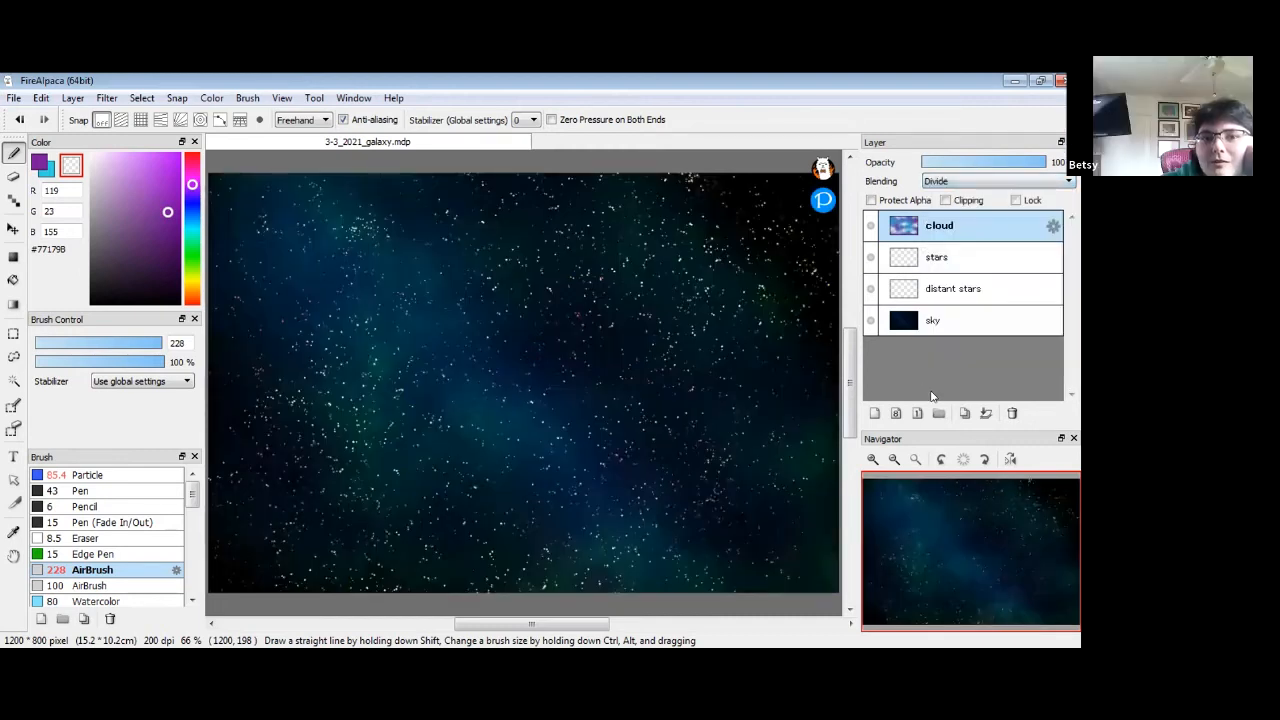
left_click(955, 180)
left_click(955, 250)
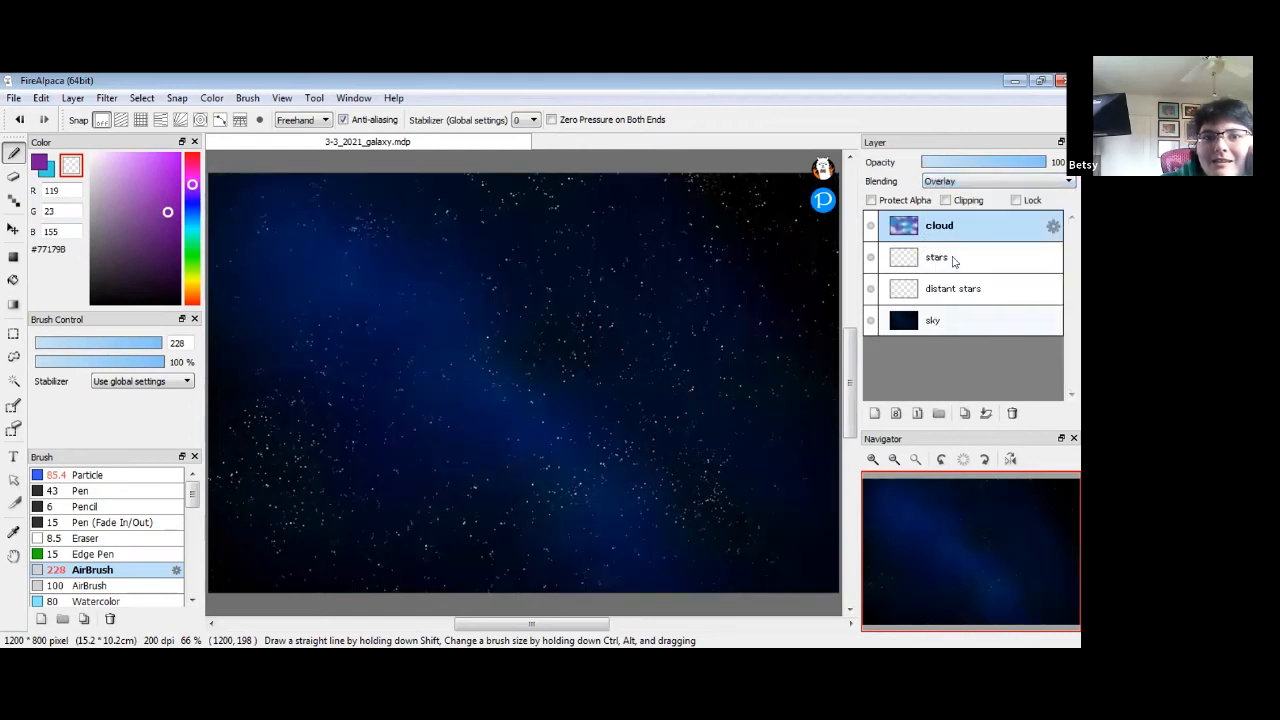
left_click(955, 184)
left_click(952, 256)
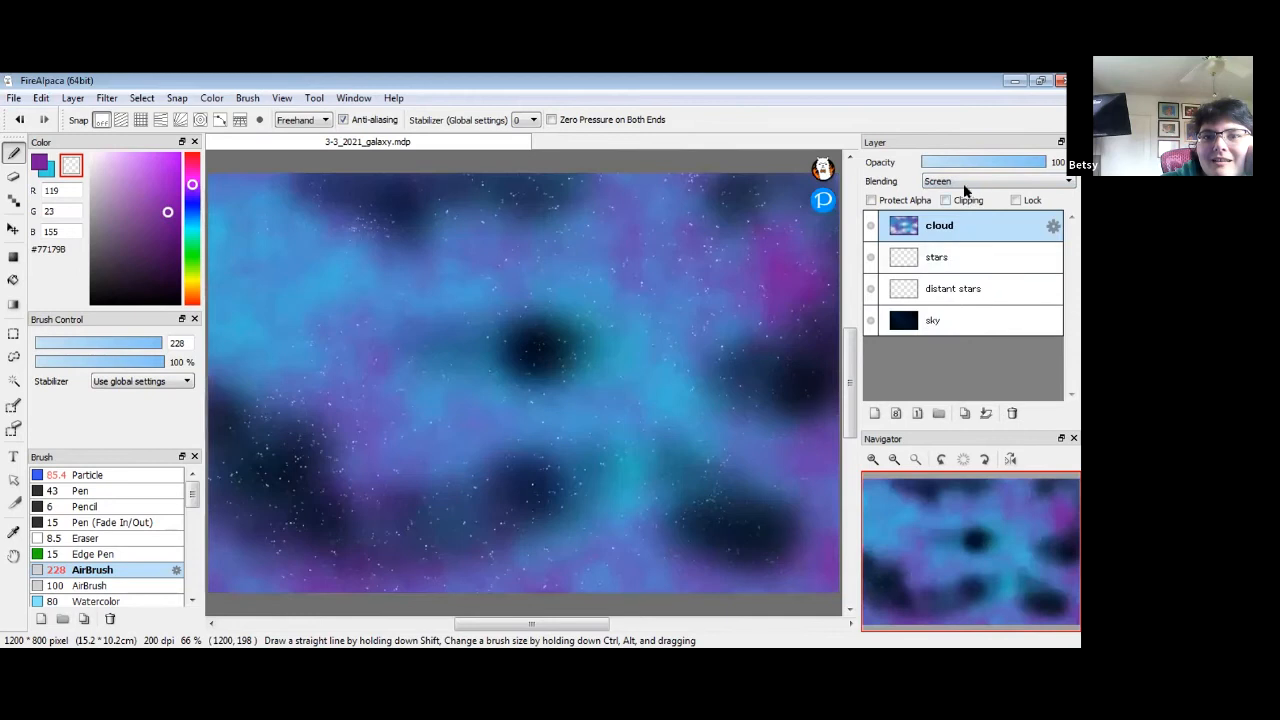
Step: Try the Lighten and Dodge blending modes on the cloud layer, reducing the opacity to 35% with Dodge
left_click(955, 181)
left_click(945, 272)
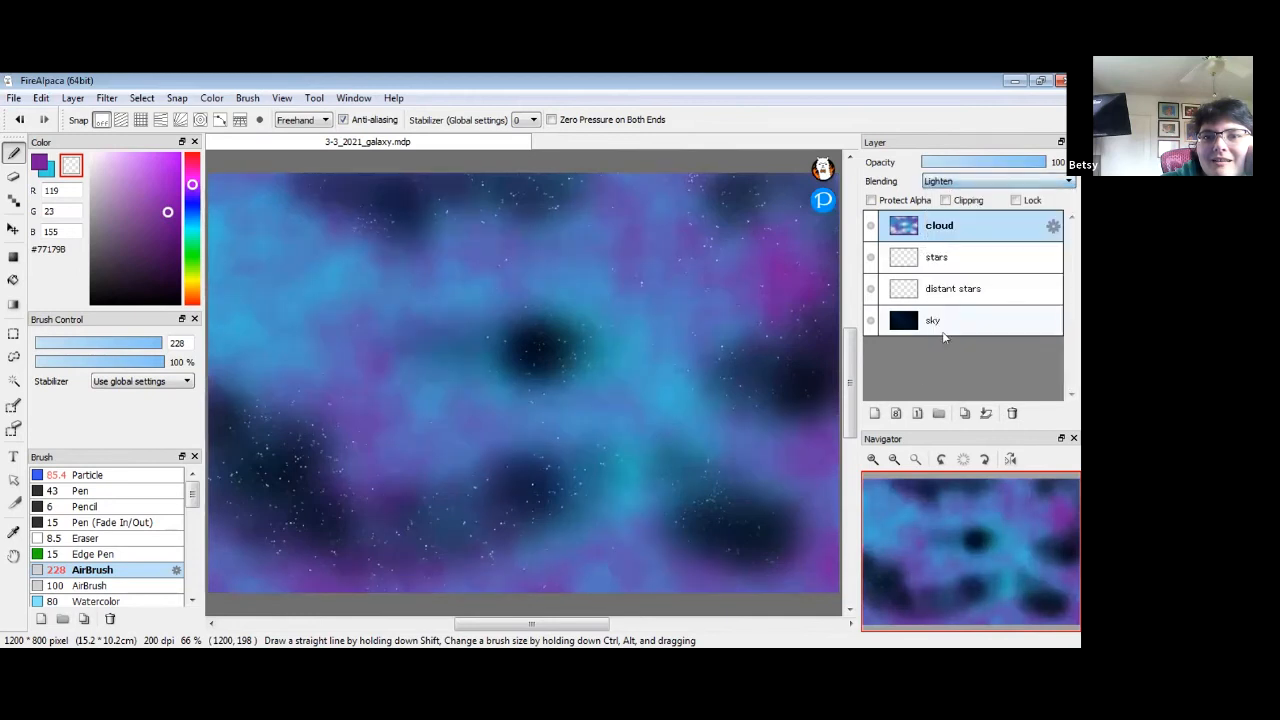
left_click(957, 186)
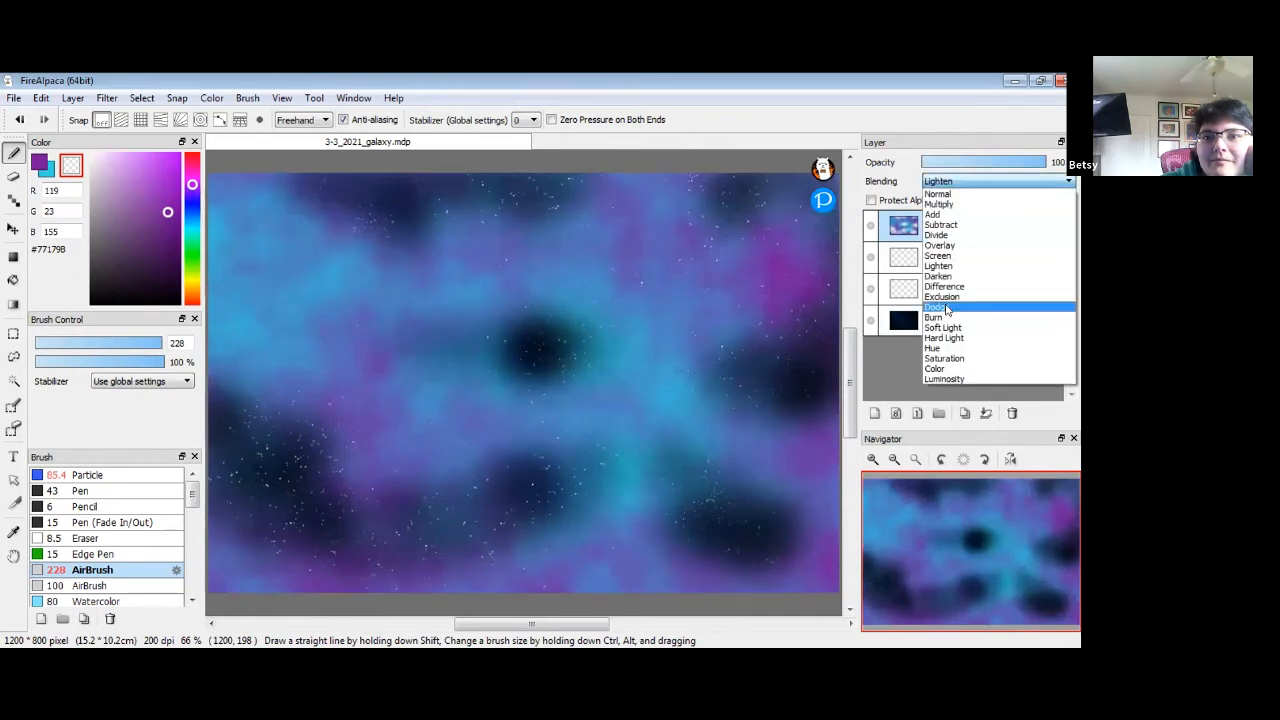
left_click(950, 381)
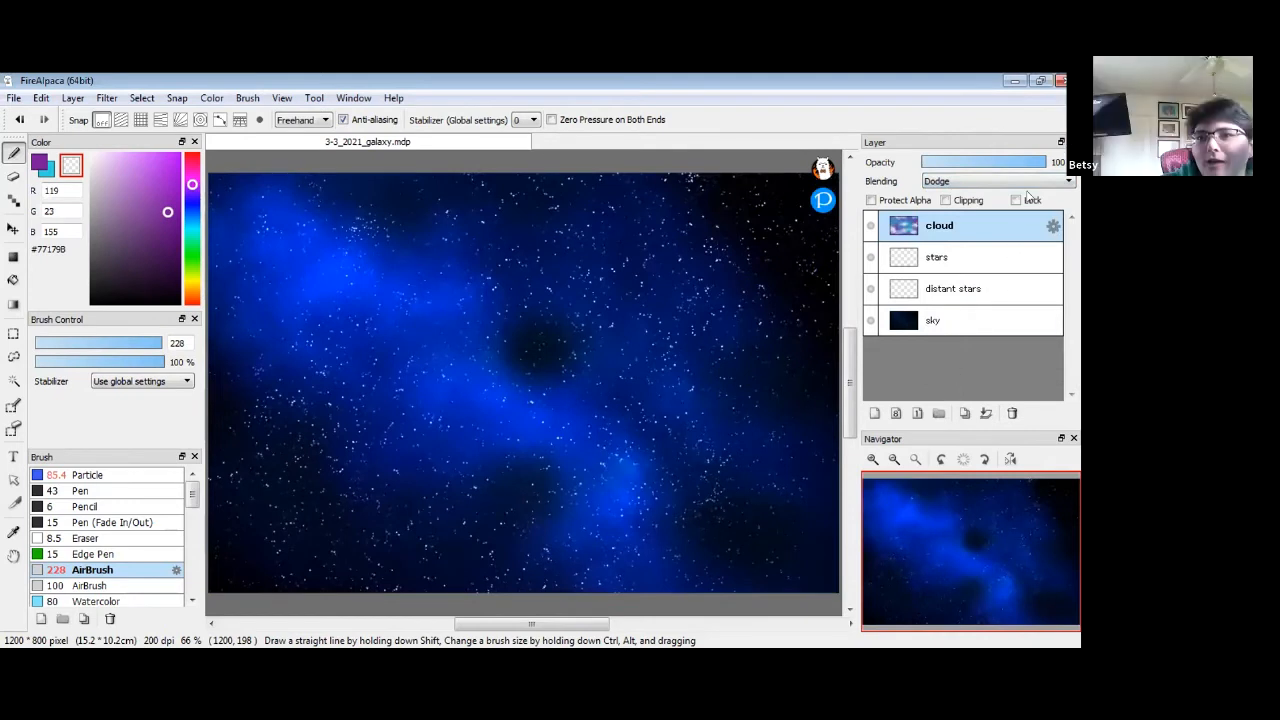
left_click_drag(1034, 164, 948, 162)
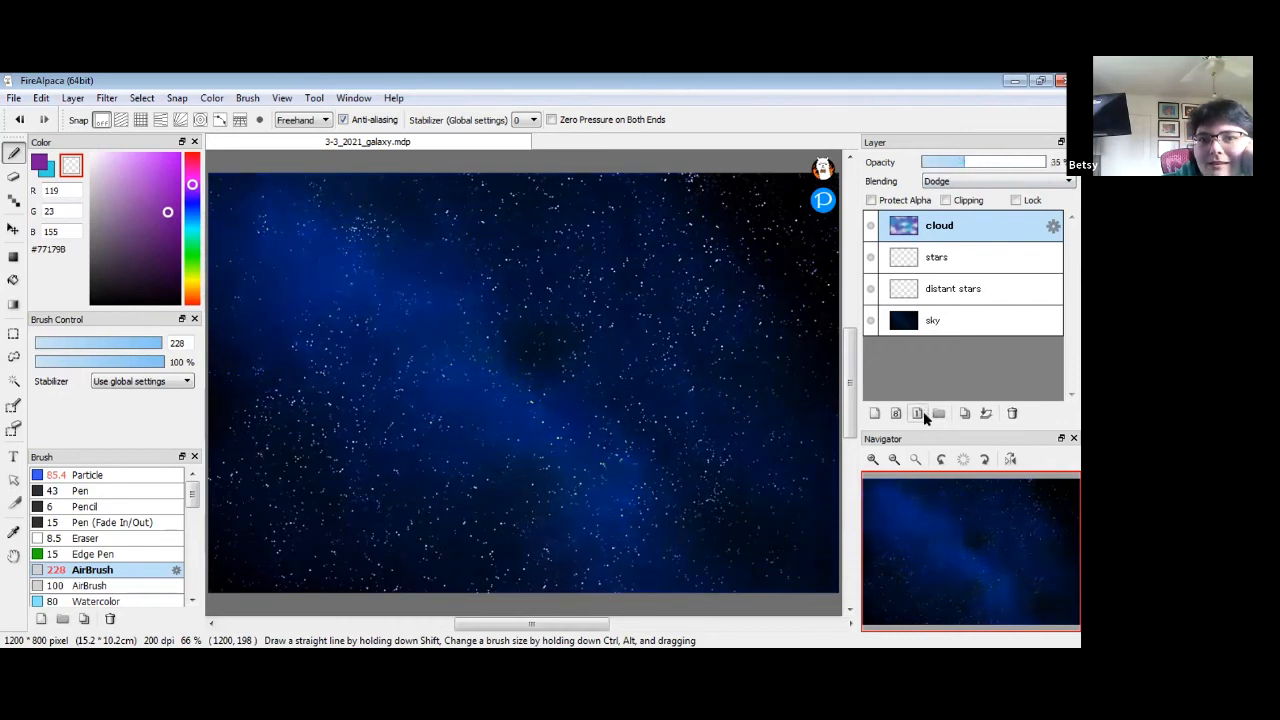
Step: Try the Burn, Soft Light and Hue blending modes in turn on the cloud layer at 35% opacity
left_click(994, 179)
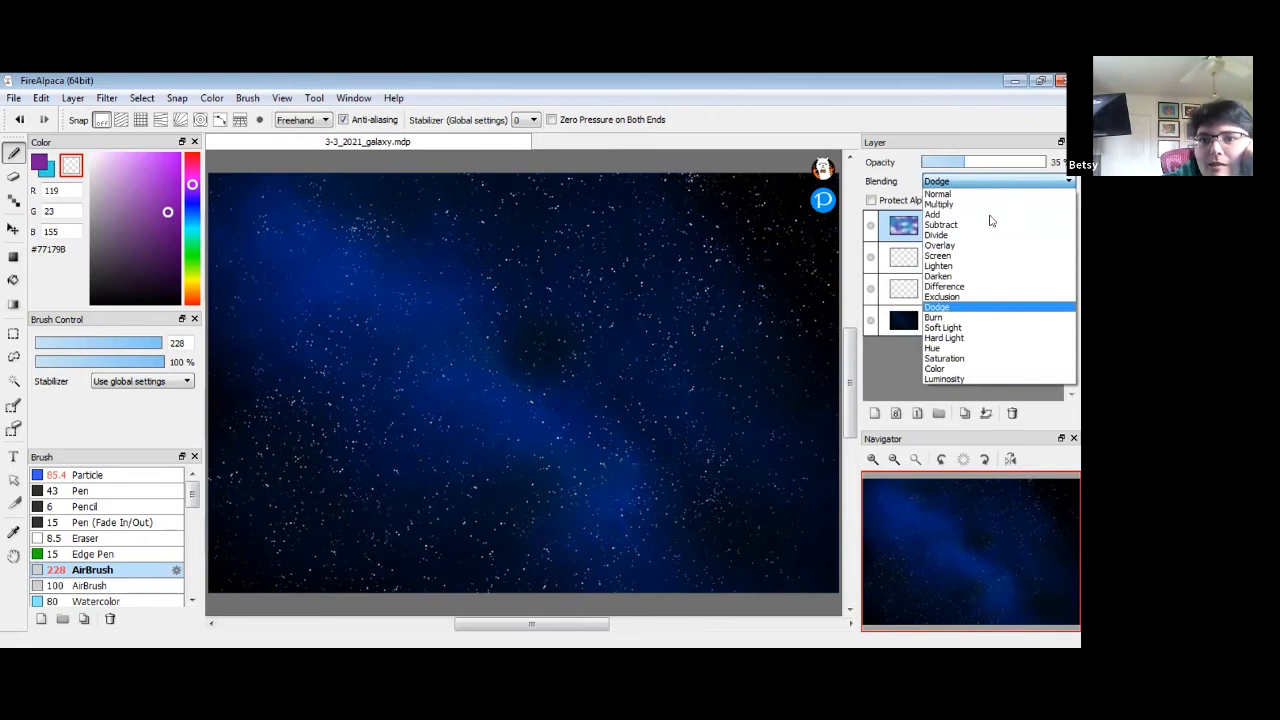
left_click(955, 318)
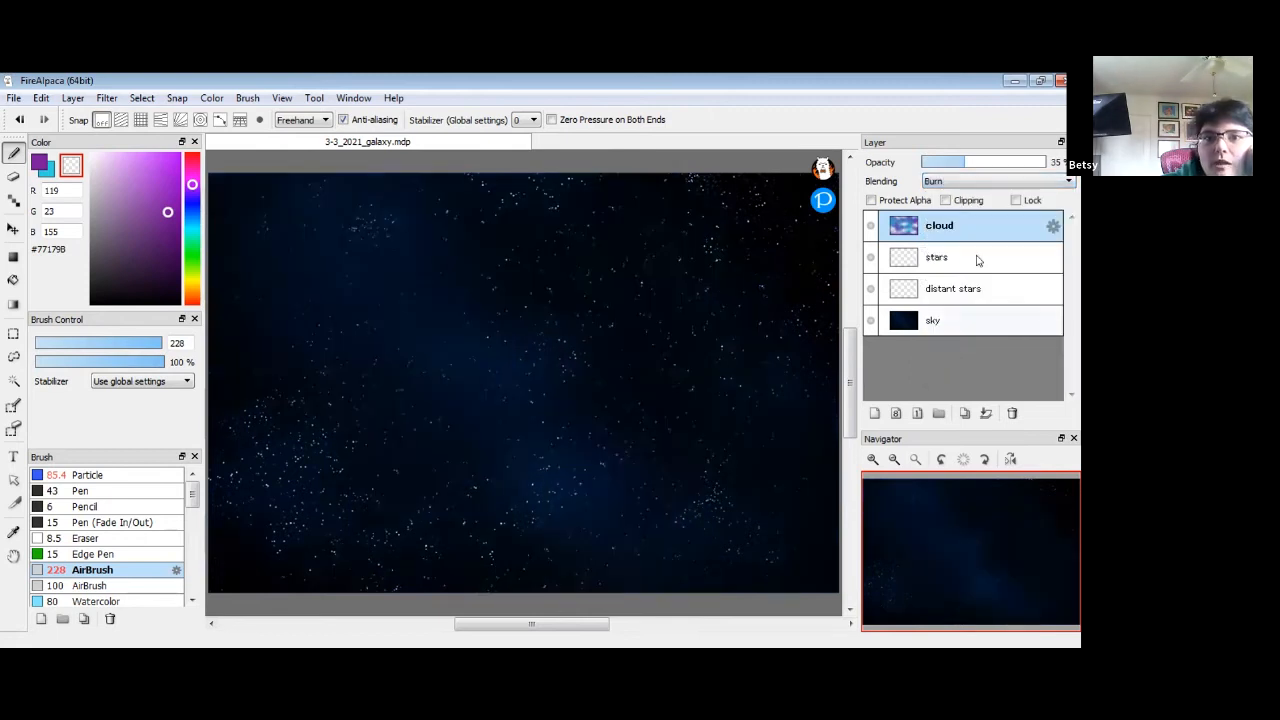
left_click(968, 184)
left_click(962, 331)
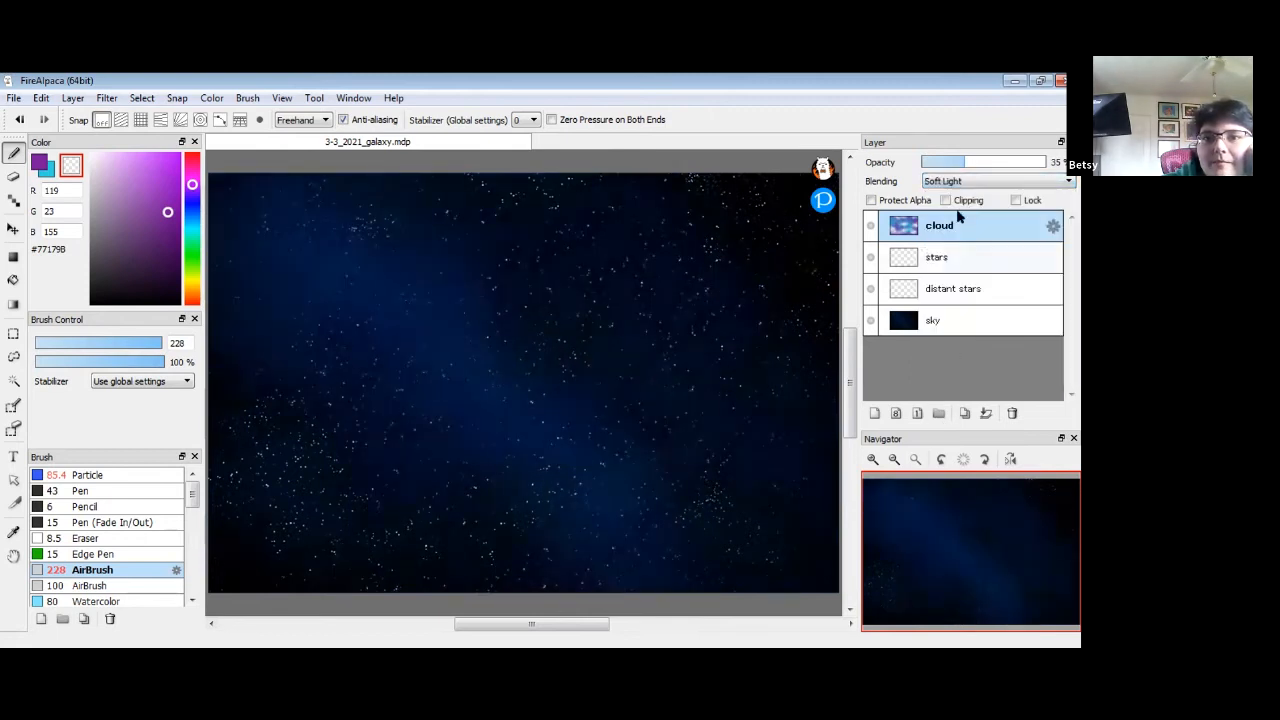
left_click(968, 181)
left_click(944, 369)
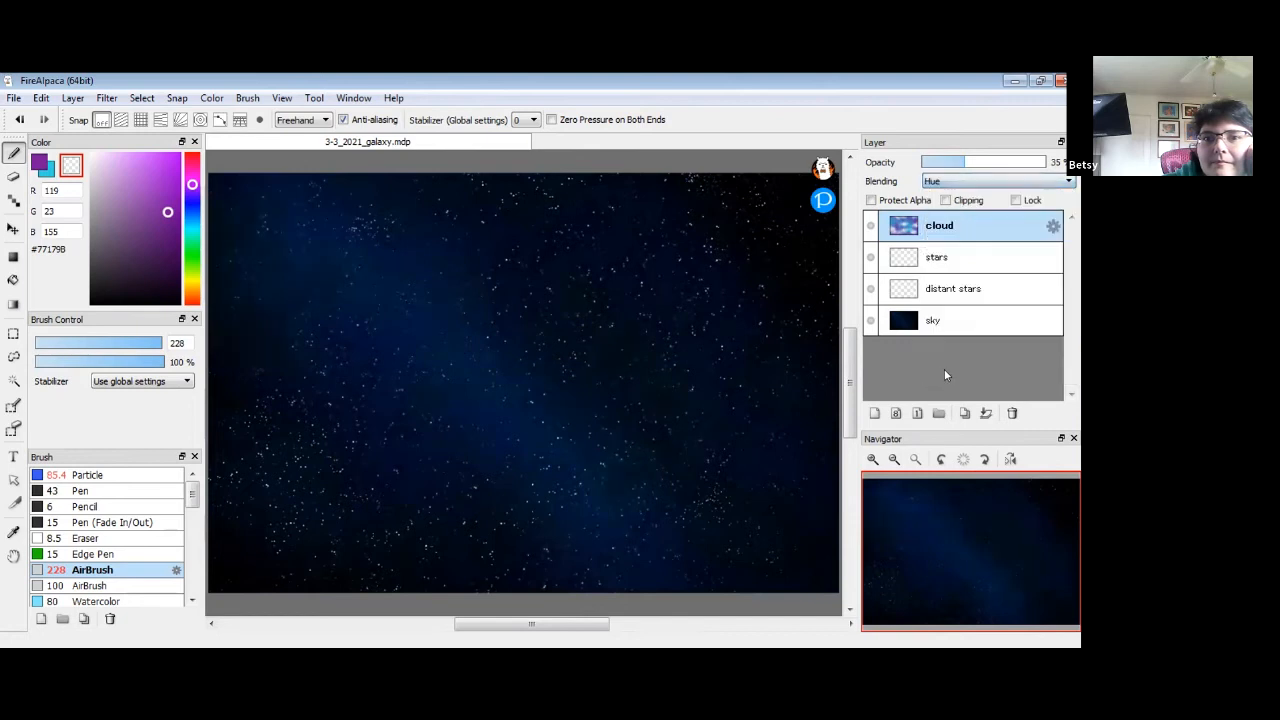
Step: Restore the cloud layer's opacity to 100% and try the Luminosity, Difference and Darken blending modes on it
left_click_drag(980, 163, 1048, 165)
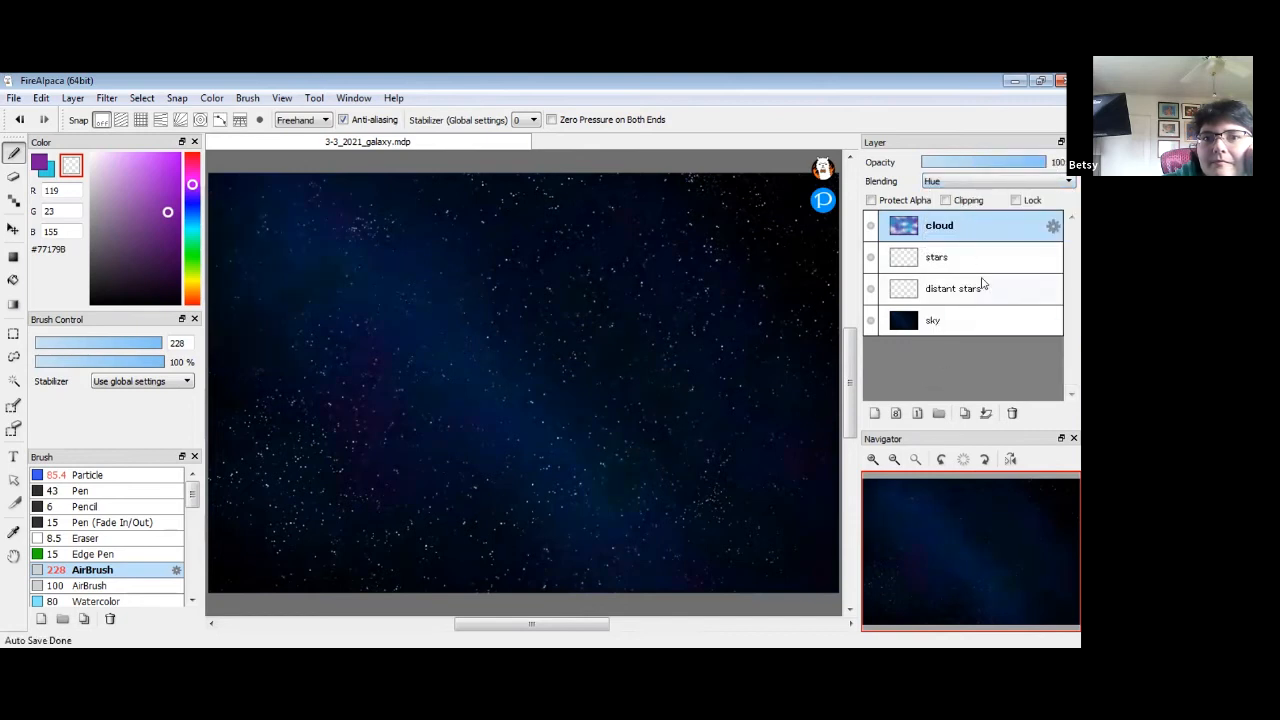
left_click(966, 181)
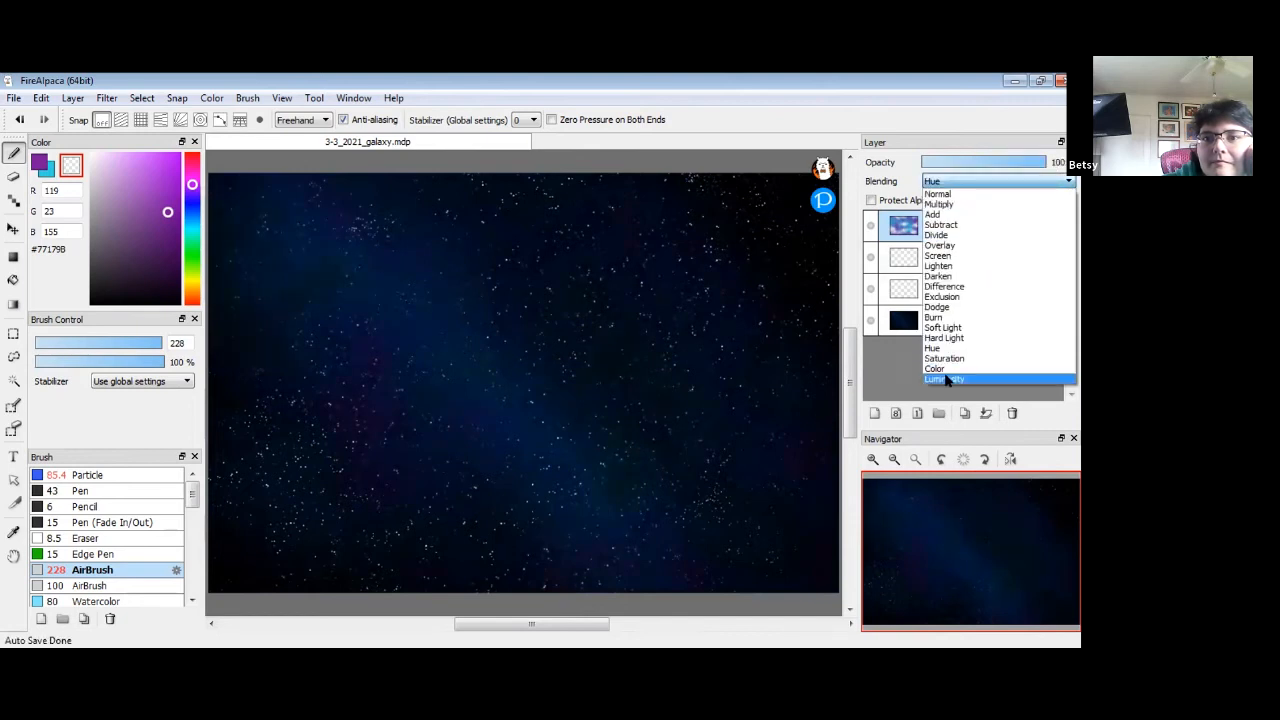
left_click(949, 383)
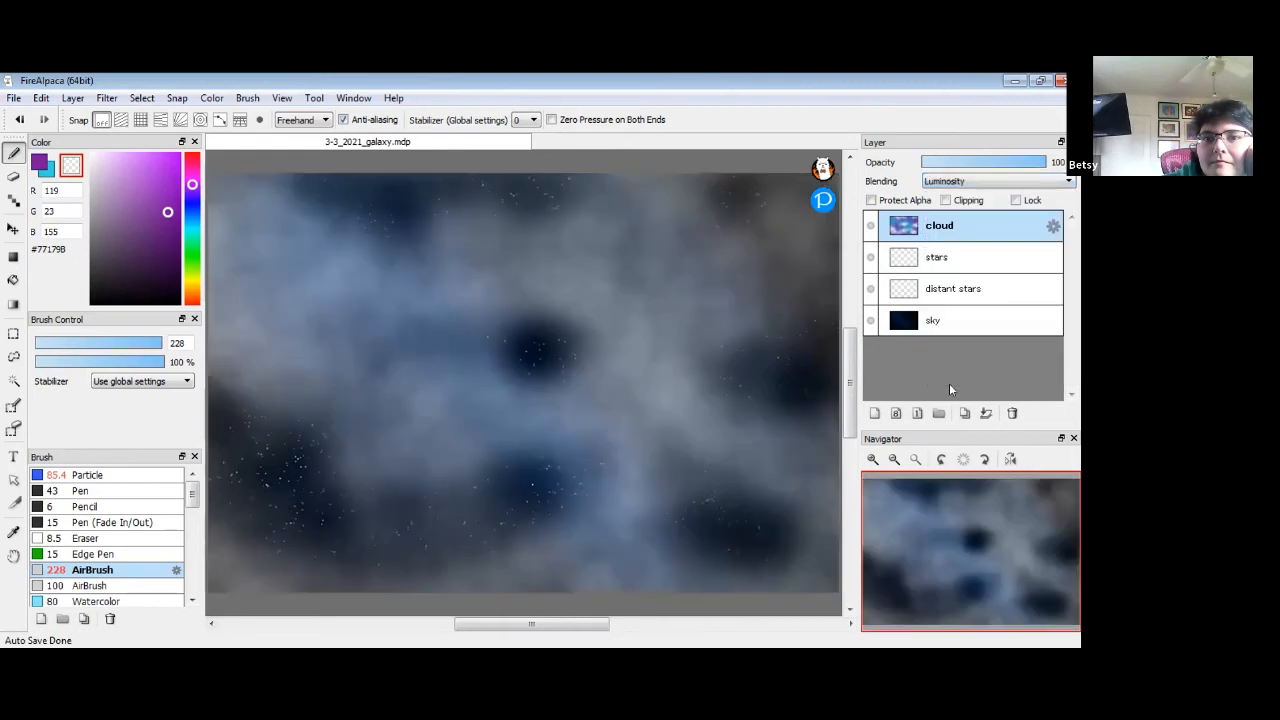
left_click(971, 182)
left_click(955, 288)
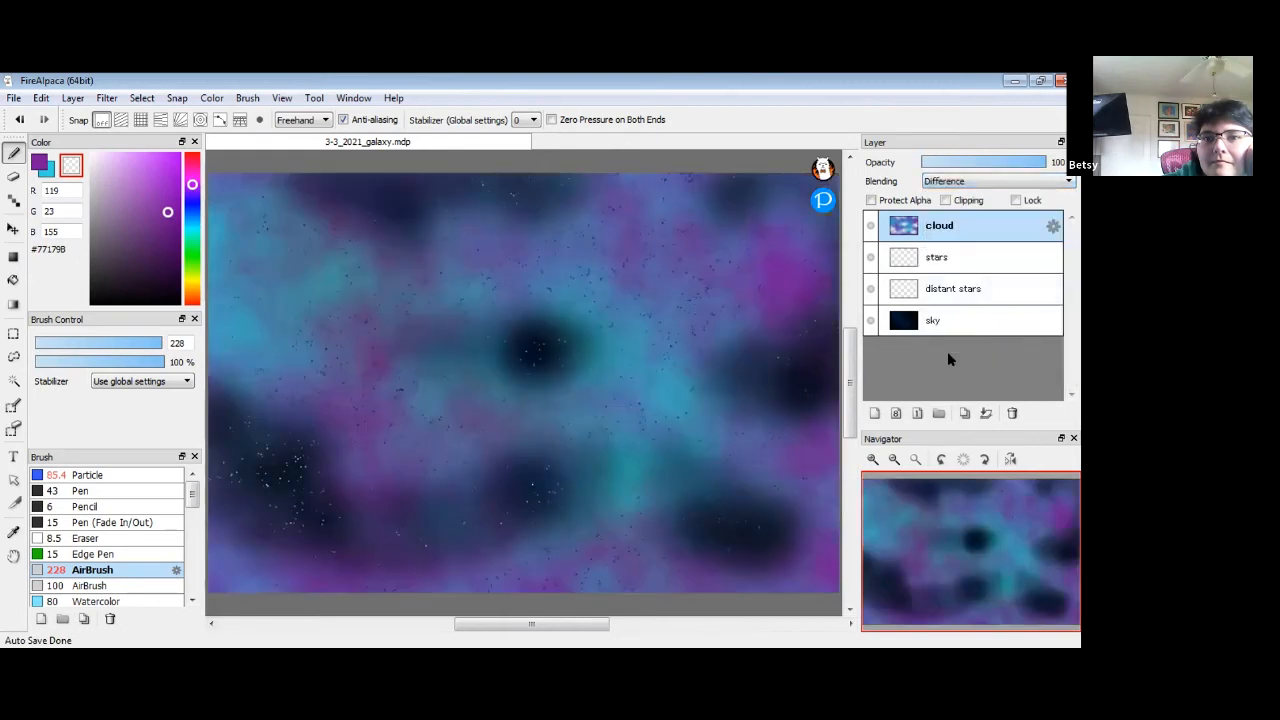
left_click(966, 182)
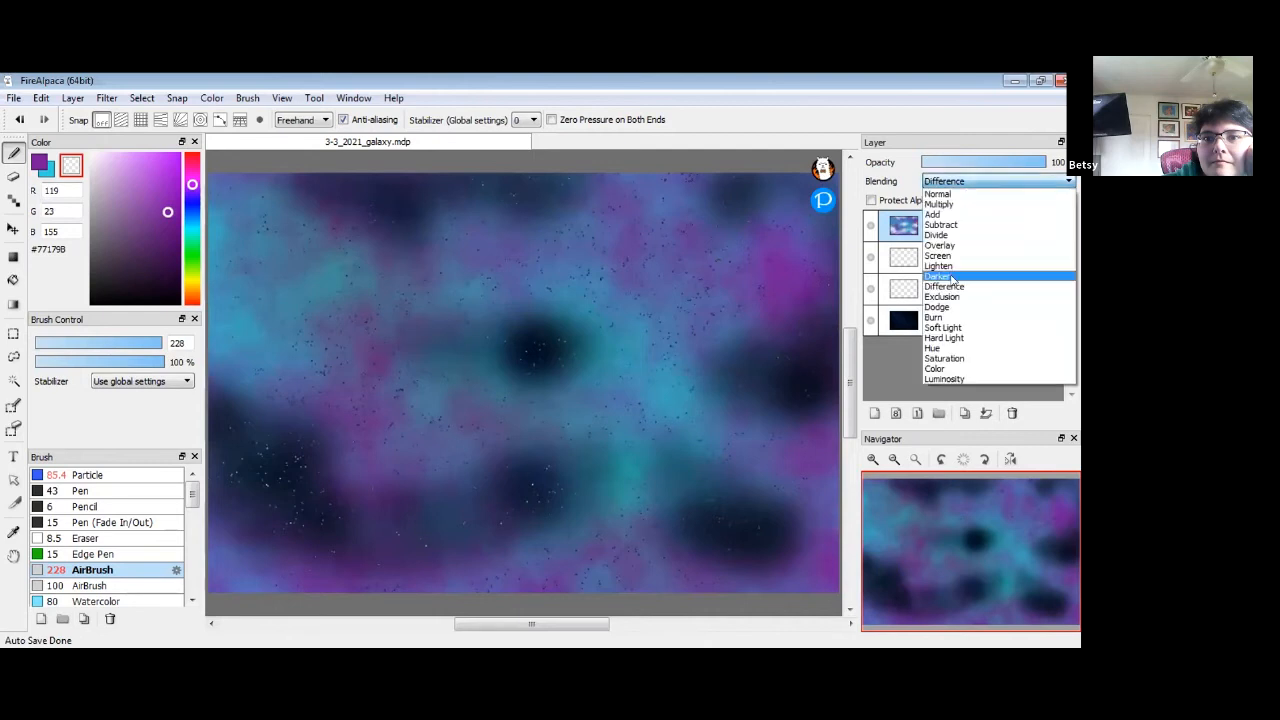
left_click(958, 254)
Step: Set the cloud layer's blending mode to Dodge with 50% opacity, and turn on Protect Alpha for it
left_click(967, 182)
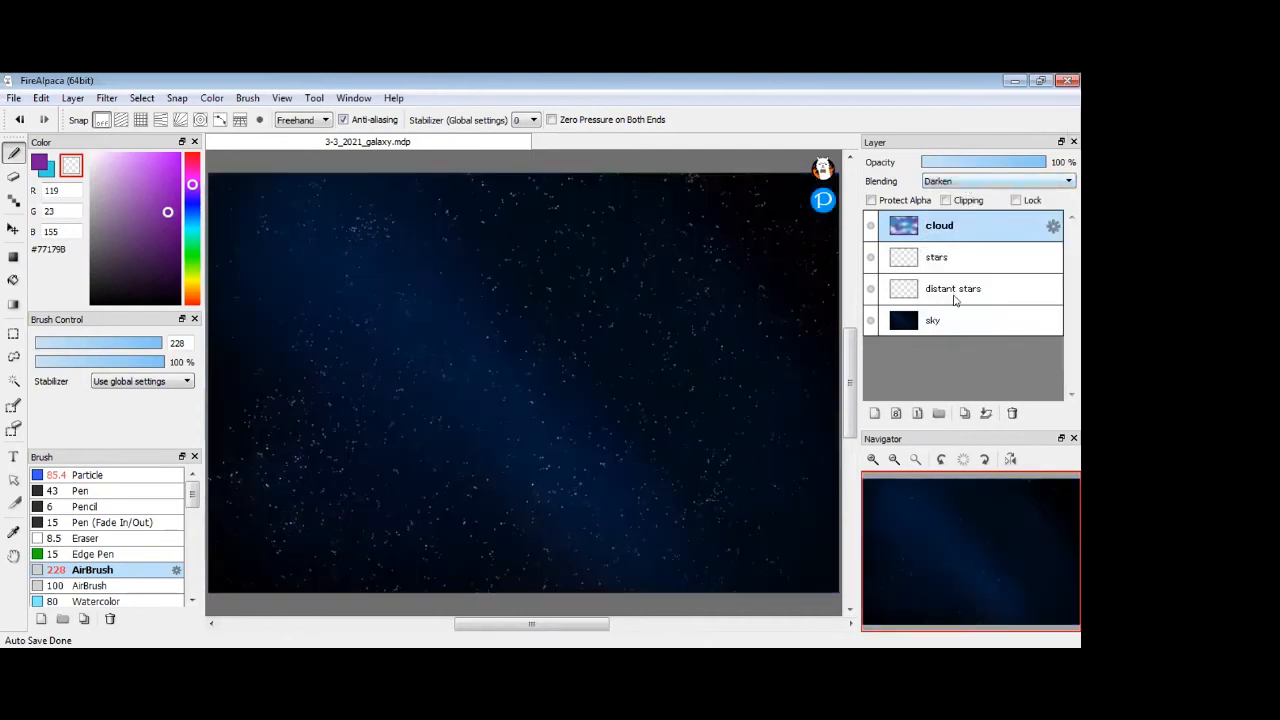
left_click(953, 351)
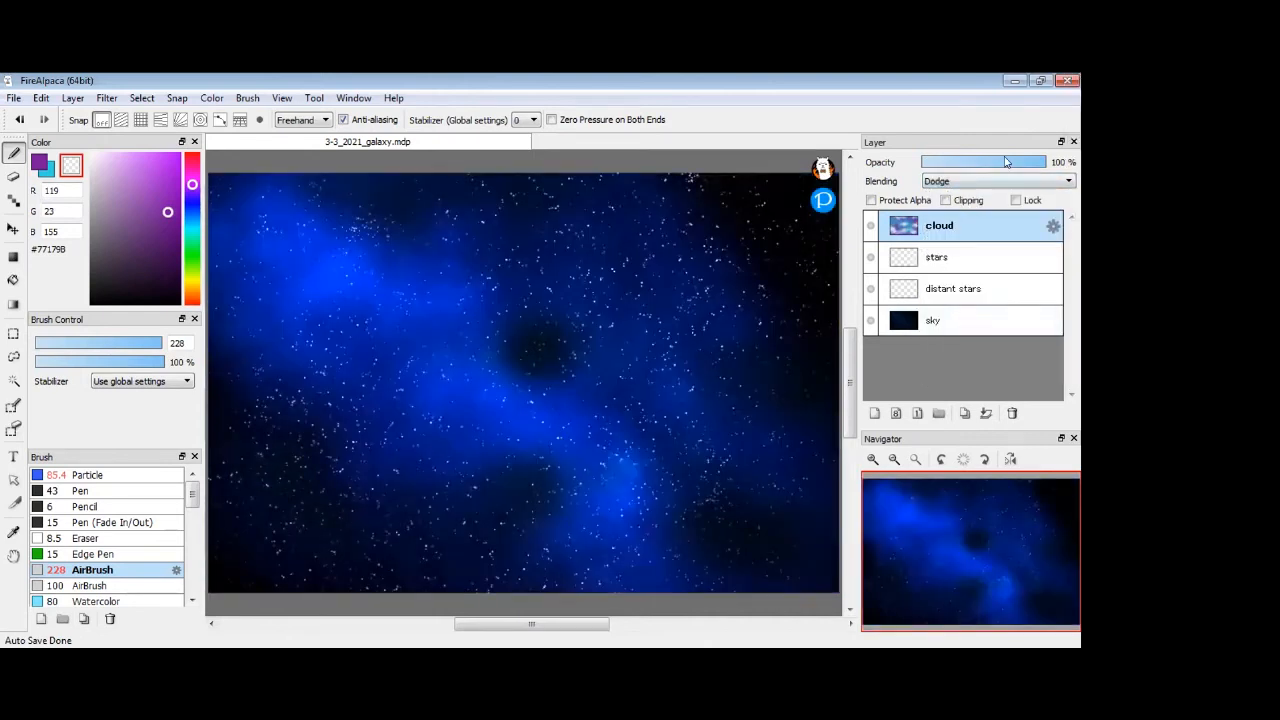
left_click_drag(1012, 163, 963, 163)
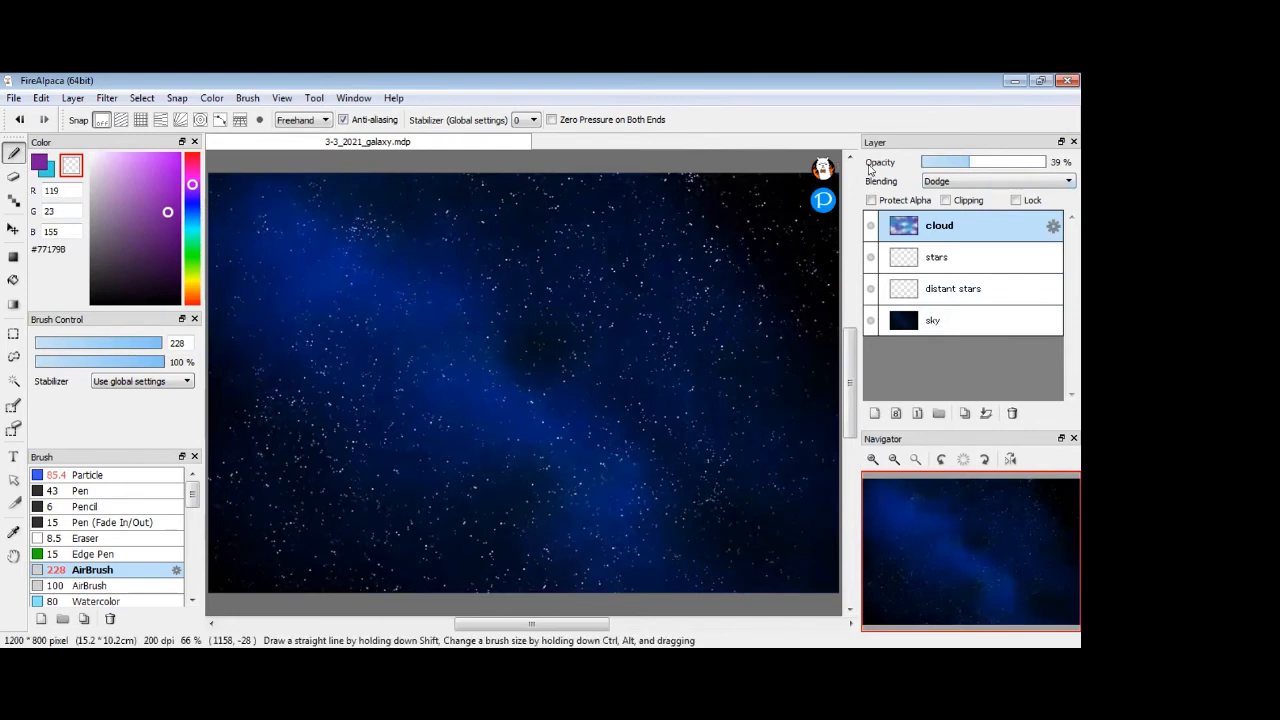
left_click_drag(974, 160, 978, 166)
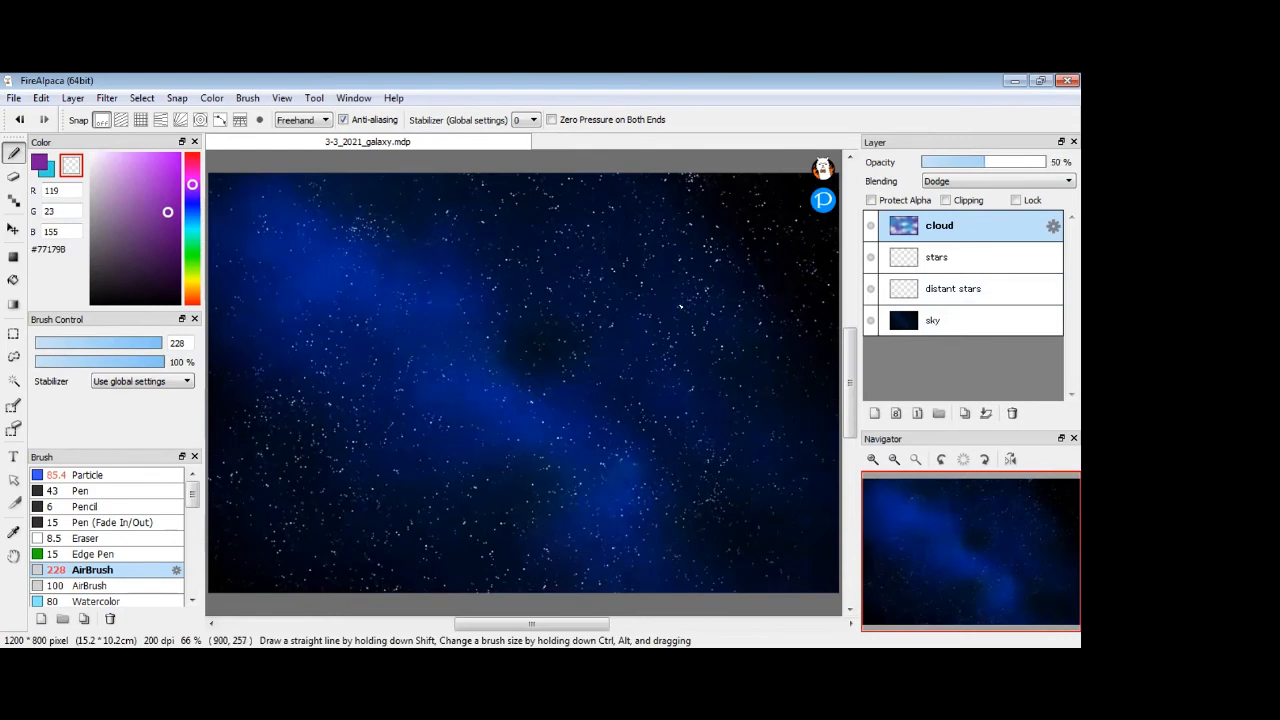
left_click(870, 201)
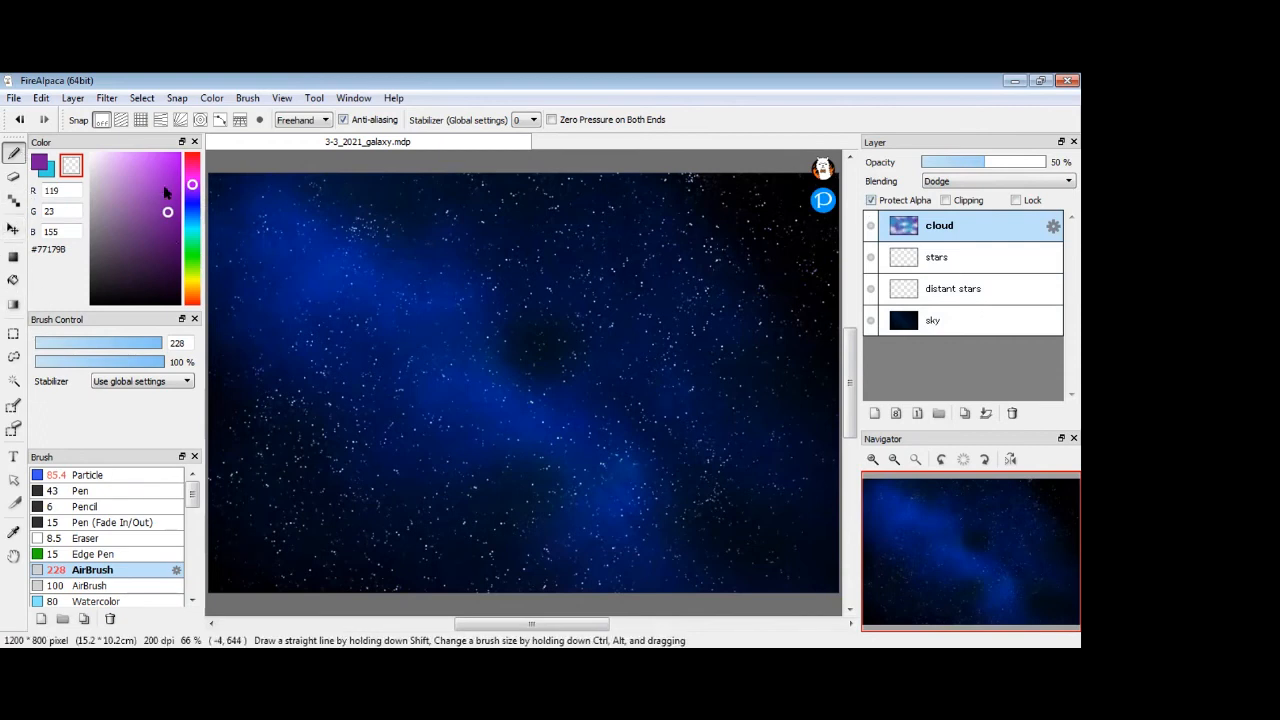
Step: Set the foreground colour to pale cyan #AAFAF7
left_click_drag(192, 191, 192, 229)
left_click(118, 161)
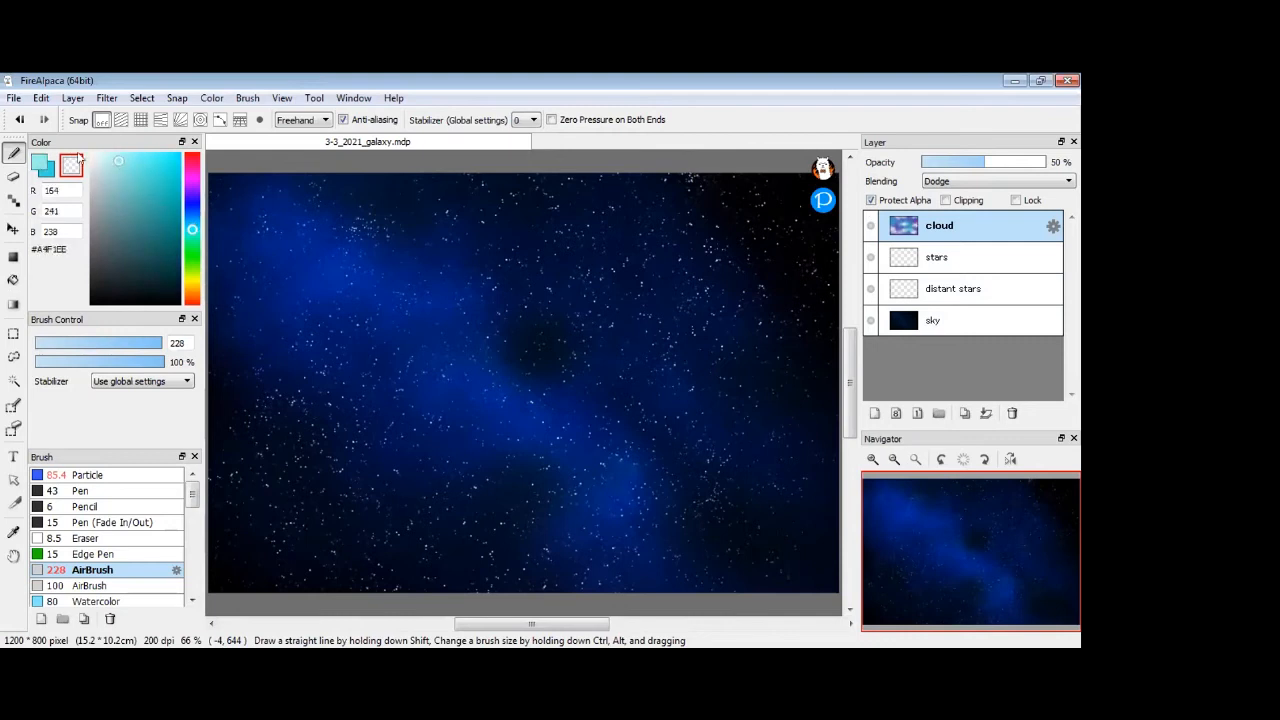
left_click(44, 161)
left_click_drag(120, 166, 118, 155)
Step: Try airbrushing pale cyan over the upper-left clouds at brush size 228, and undo the strokes
left_click_drag(335, 280, 307, 247)
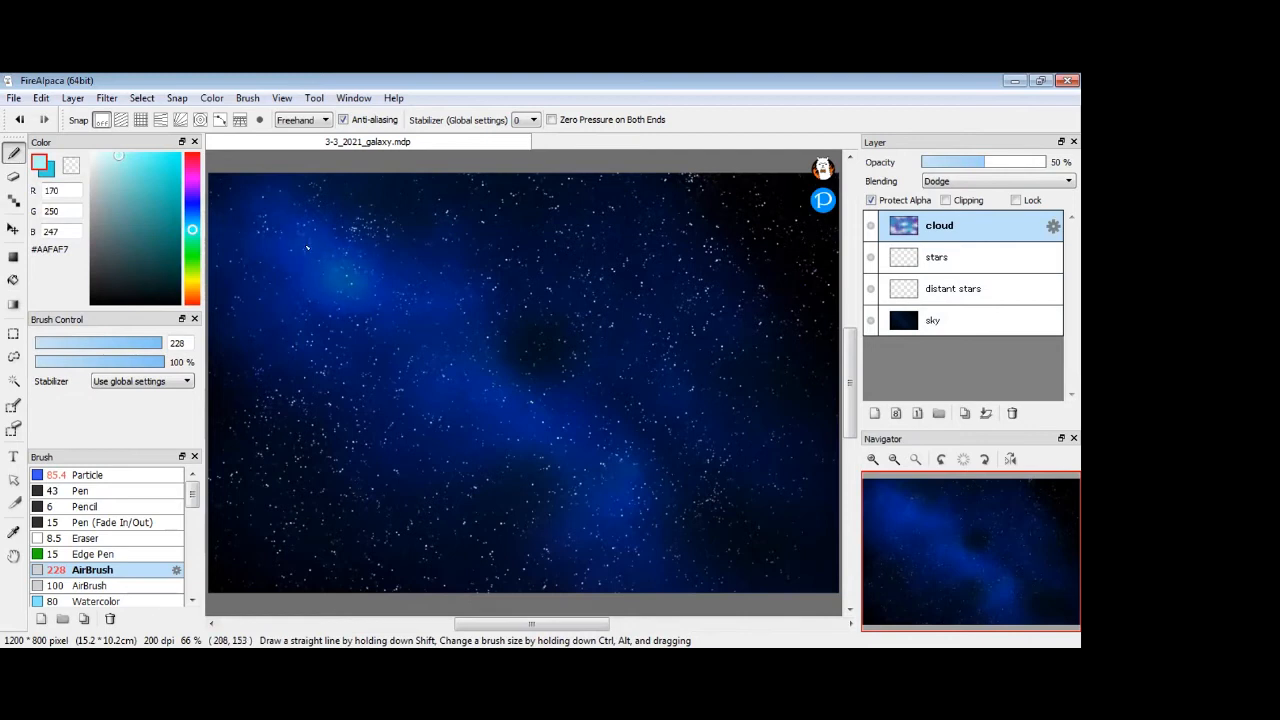
mouse_move(372, 282)
left_mouse_down()
mouse_move(408, 294)
mouse_move(462, 280)
mouse_move(446, 267)
mouse_move(388, 290)
mouse_move(415, 316)
mouse_move(474, 330)
mouse_move(431, 318)
mouse_move(491, 320)
left_mouse_up()
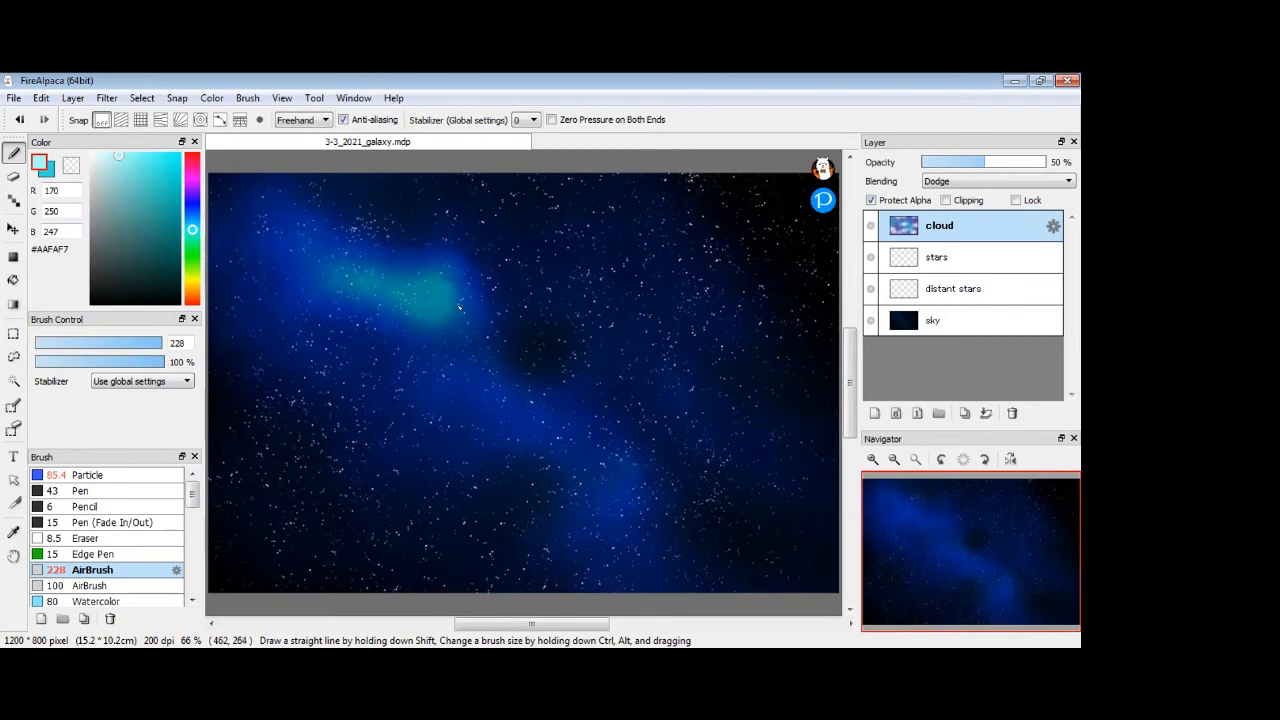
key("ctrl+z")
key("ctrl+z")
key("ctrl+z")
key("ctrl+z")
key("ctrl+z")
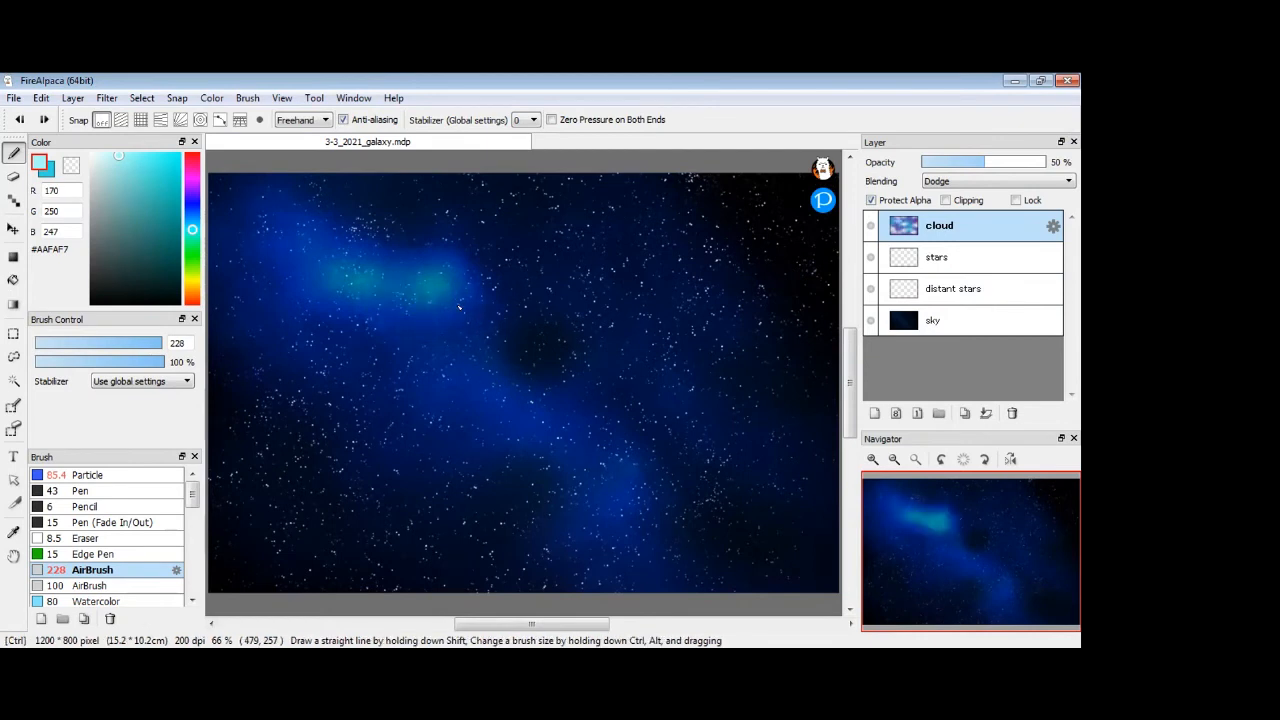
key("ctrl+z")
key("ctrl+z")
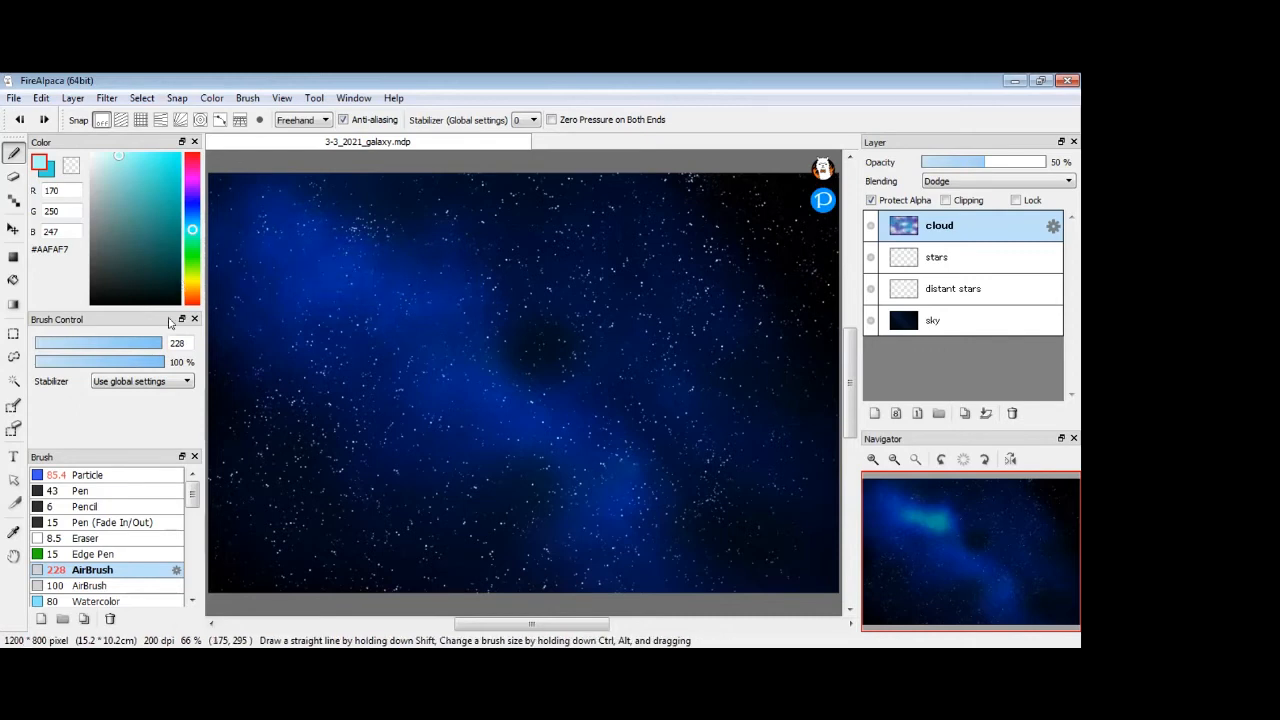
Step: Reduce the AirBrush size to 112 and dab a faint pale cyan highlight onto the upper-left cloud
left_click(130, 343)
left_click_drag(130, 343, 155, 345)
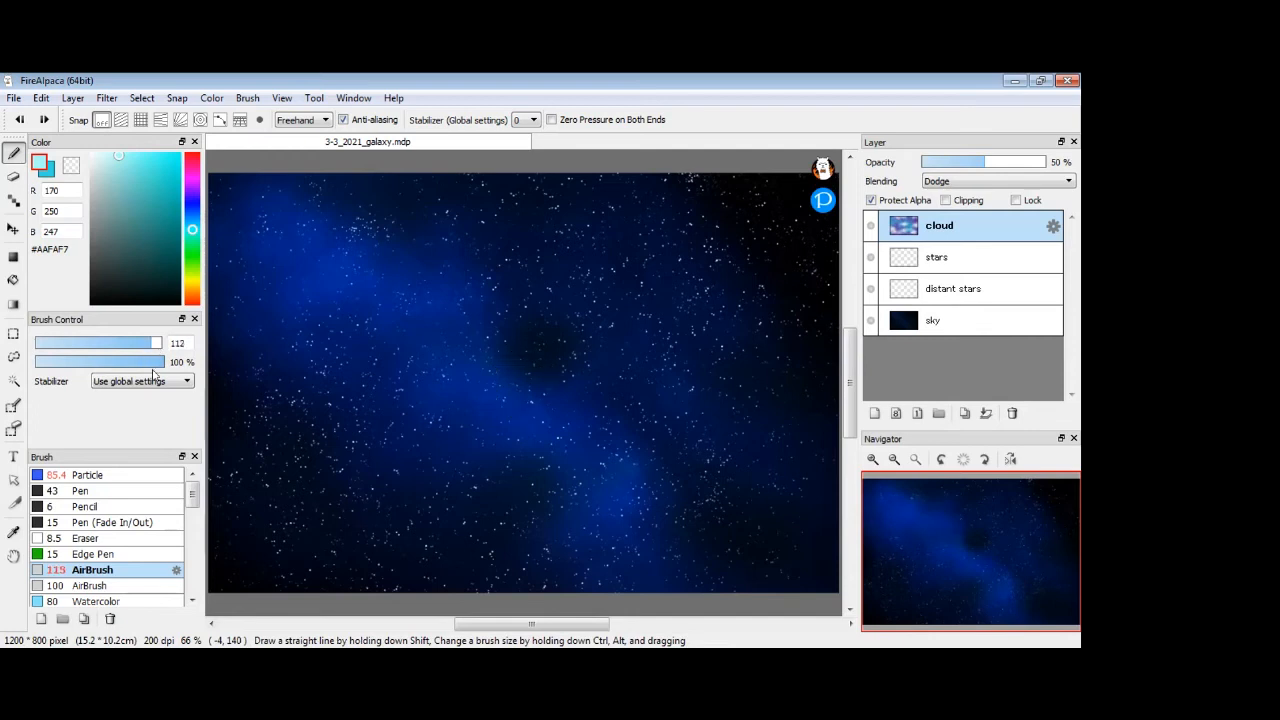
left_click(112, 476)
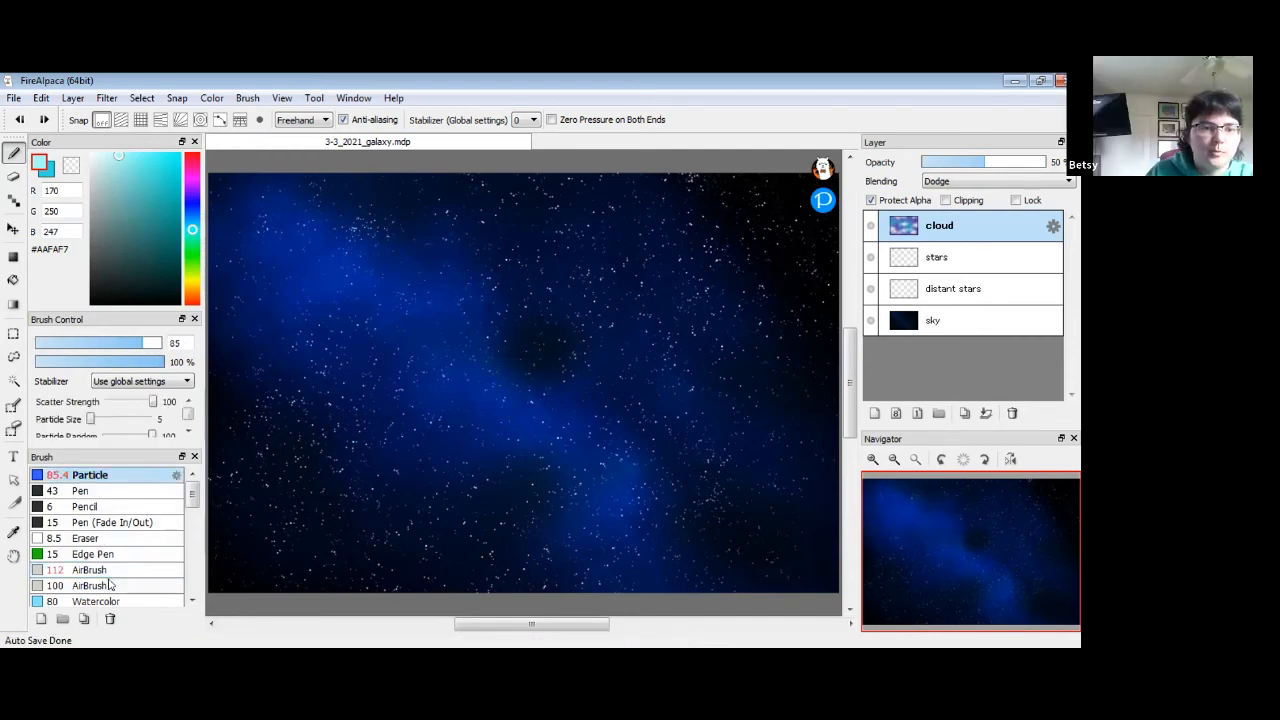
left_click(107, 572)
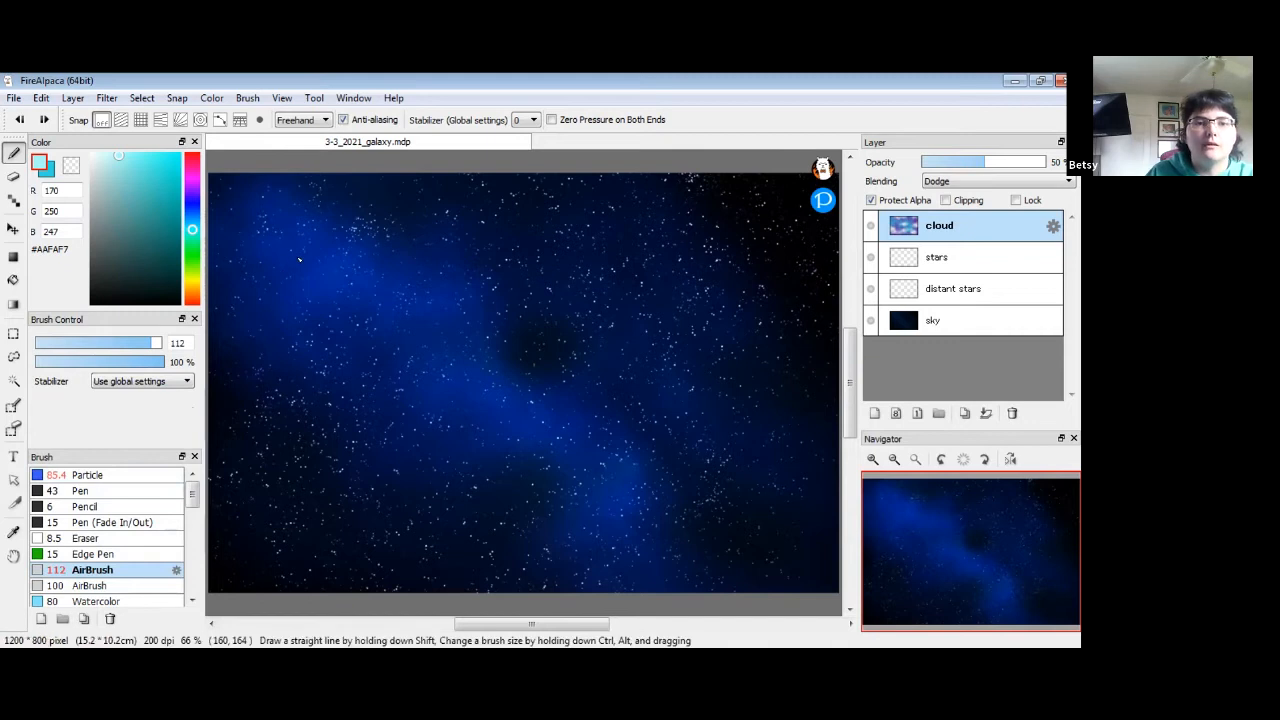
left_click(354, 262)
left_click(352, 263)
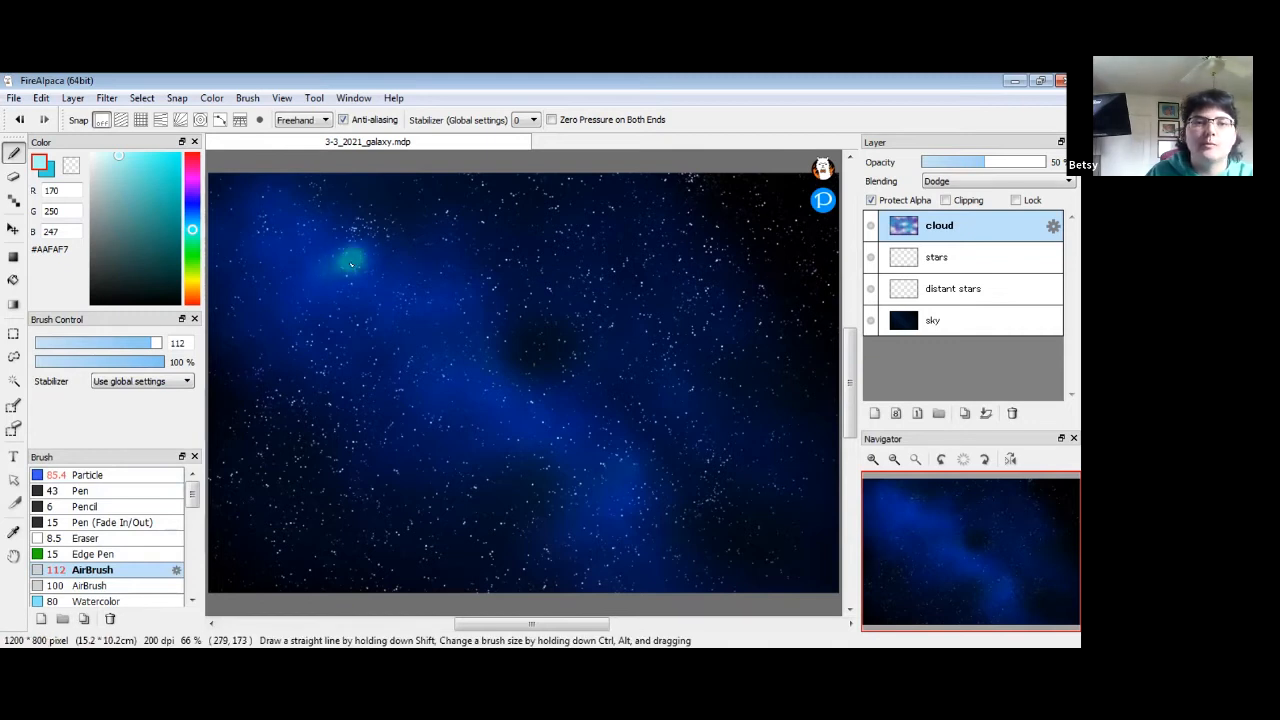
key("ctrl+z")
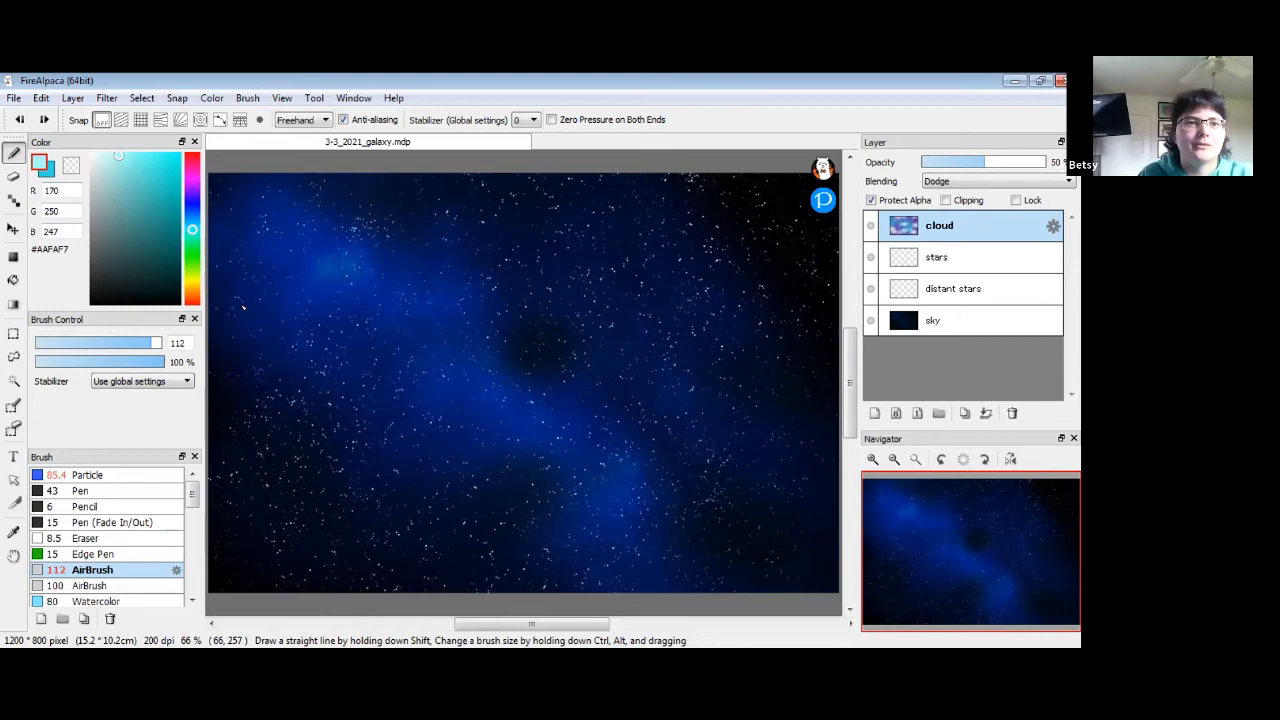
Step: Try airbrushing pale cyan highlights along the diagonal cloud band, across the upper-right sky and below the band
mouse_move(333, 264)
left_mouse_down()
mouse_move(454, 290)
mouse_move(430, 296)
mouse_move(473, 289)
mouse_move(447, 294)
mouse_move(475, 315)
mouse_move(405, 308)
mouse_move(456, 311)
left_mouse_up()
mouse_move(503, 411)
left_mouse_down()
mouse_move(583, 408)
mouse_move(599, 420)
mouse_move(461, 399)
left_mouse_up()
mouse_move(548, 426)
left_mouse_down()
mouse_move(613, 449)
mouse_move(650, 475)
left_mouse_up()
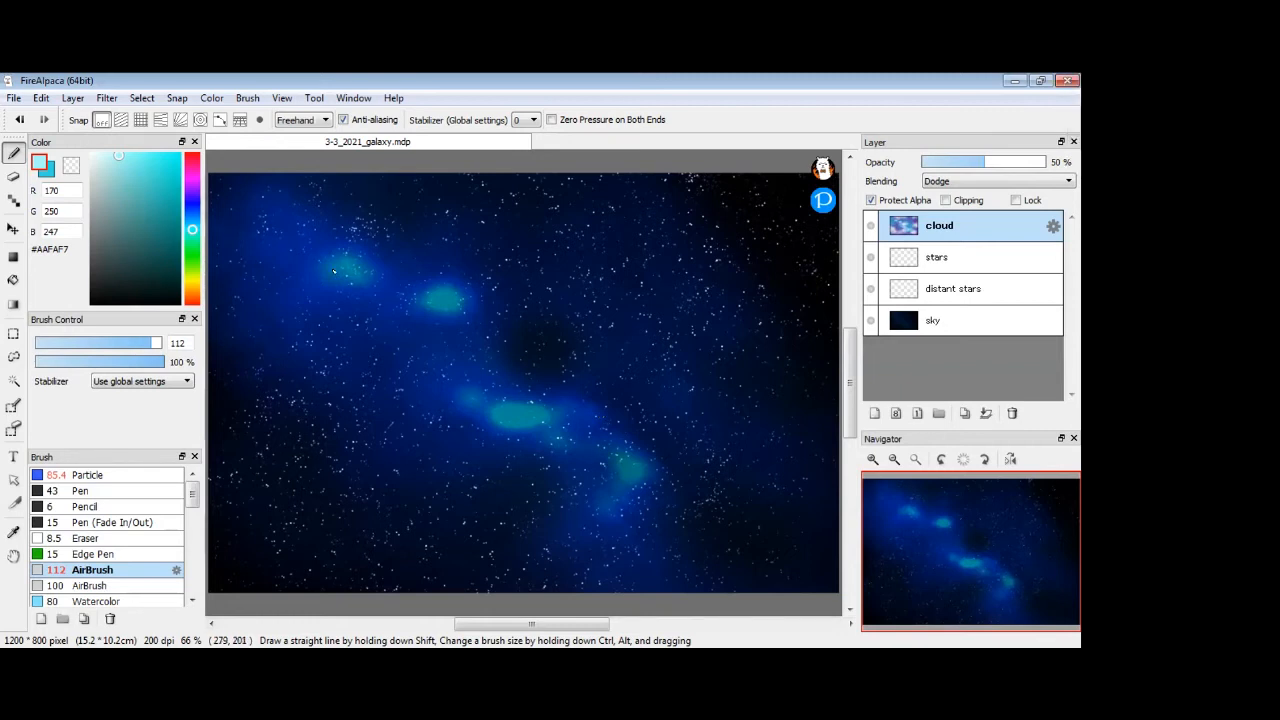
mouse_move(305, 255)
left_mouse_down()
mouse_move(271, 242)
mouse_move(307, 244)
mouse_move(283, 246)
mouse_move(262, 210)
left_mouse_up()
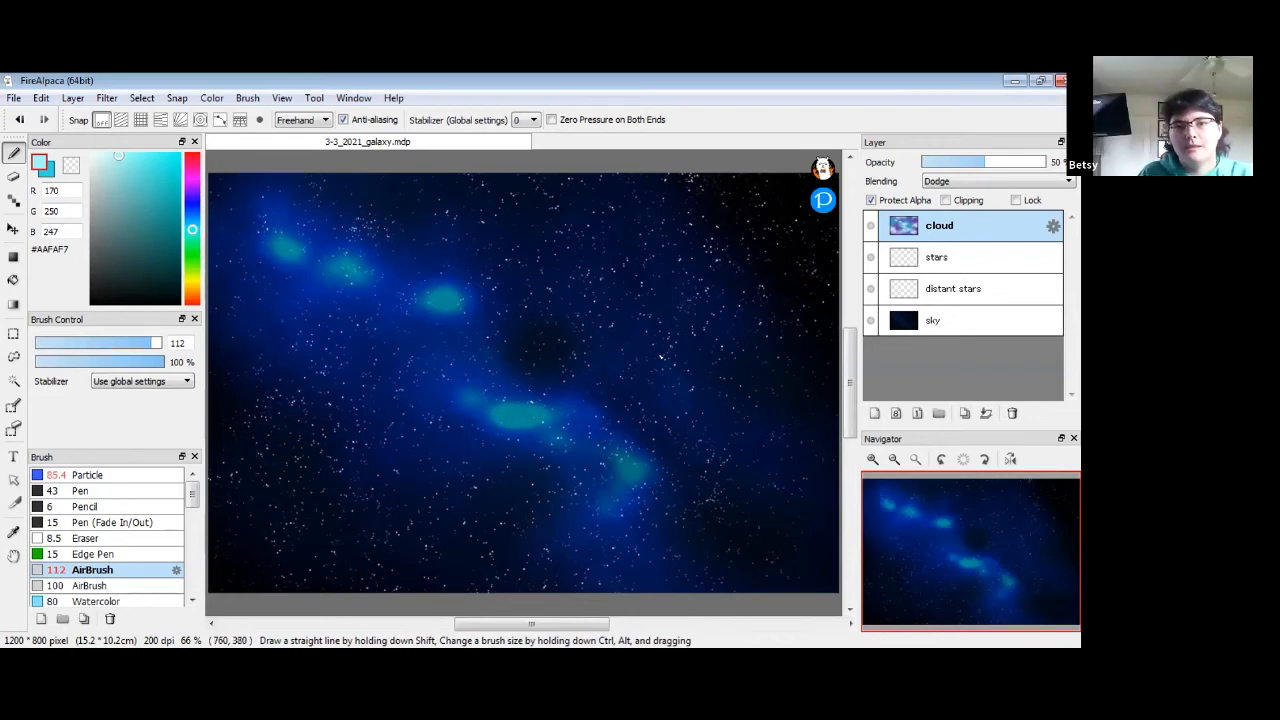
left_click_drag(655, 360, 575, 398)
left_click_drag(668, 346, 655, 330)
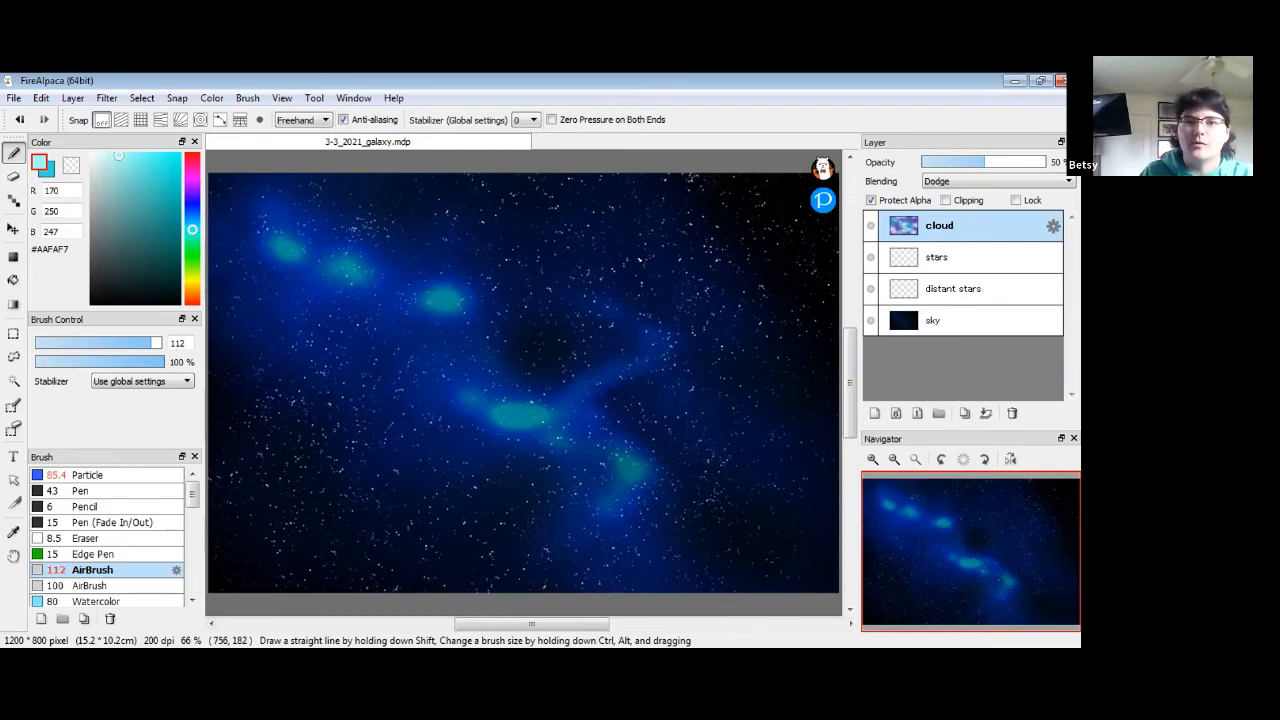
left_click(718, 269)
left_click_drag(712, 267, 641, 258)
mouse_move(600, 269)
left_mouse_down()
mouse_move(575, 285)
mouse_move(692, 306)
left_mouse_up()
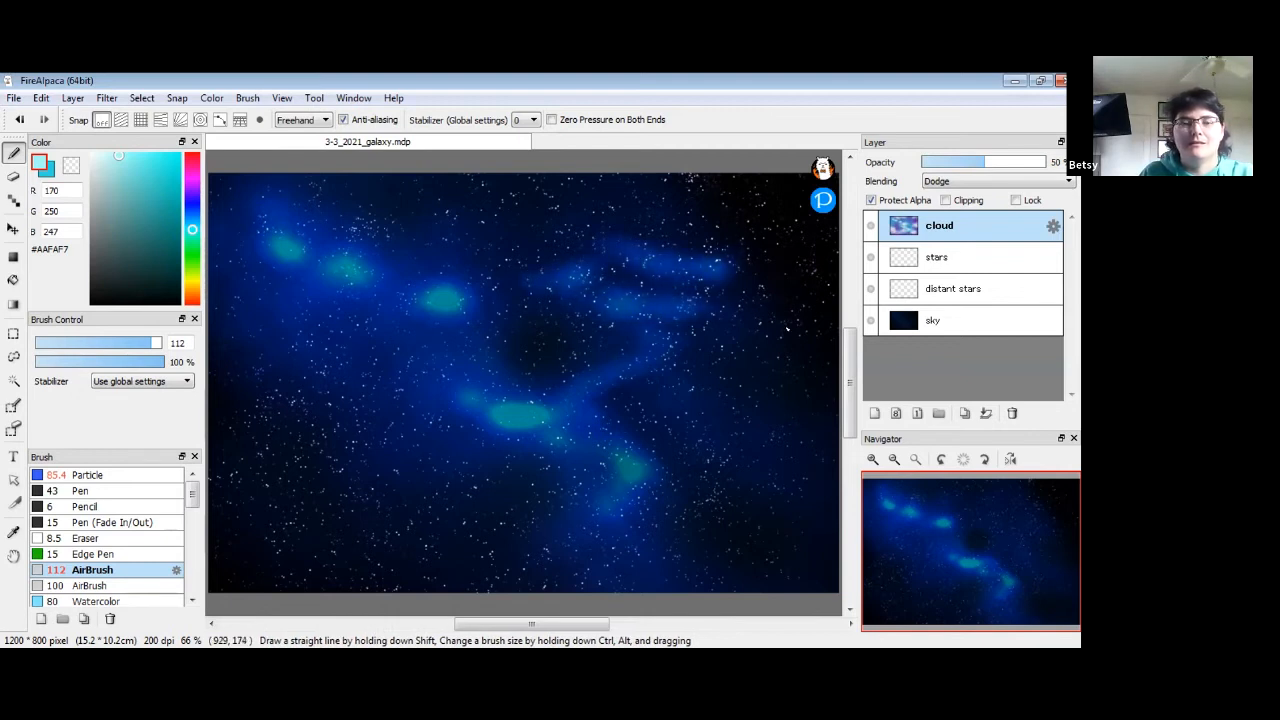
left_click(432, 470)
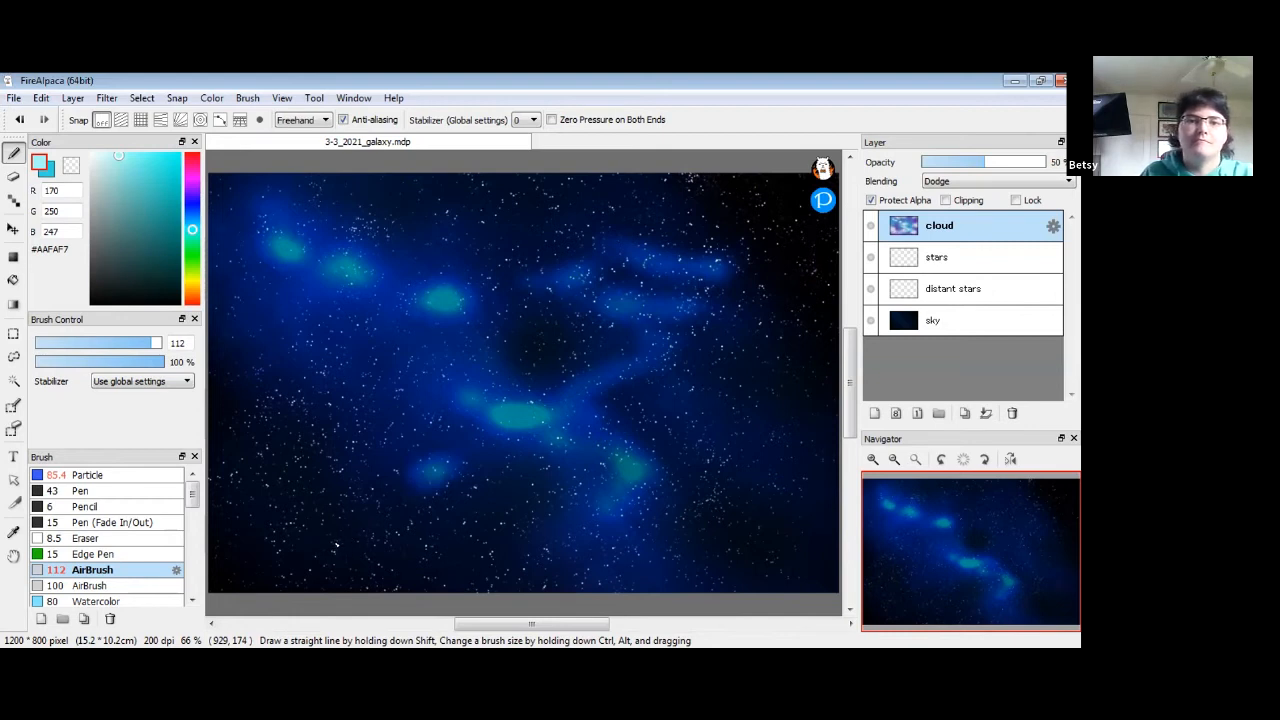
Step: Undo the pale cyan strokes along the cloud band and in the surrounding sky
key("ctrl+z")
key("ctrl+z")
key("ctrl+z")
key("ctrl+z")
key("ctrl+z")
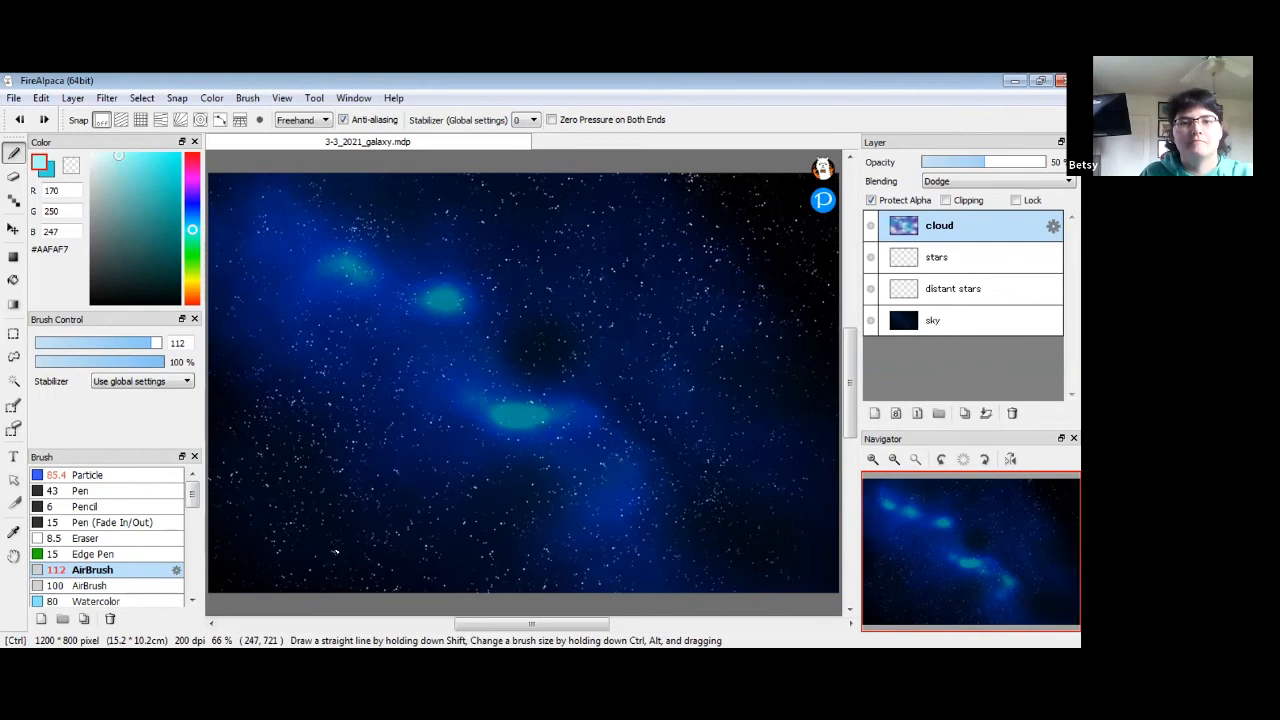
key("ctrl+z")
key("ctrl+z")
key("ctrl+z")
key("ctrl+z")
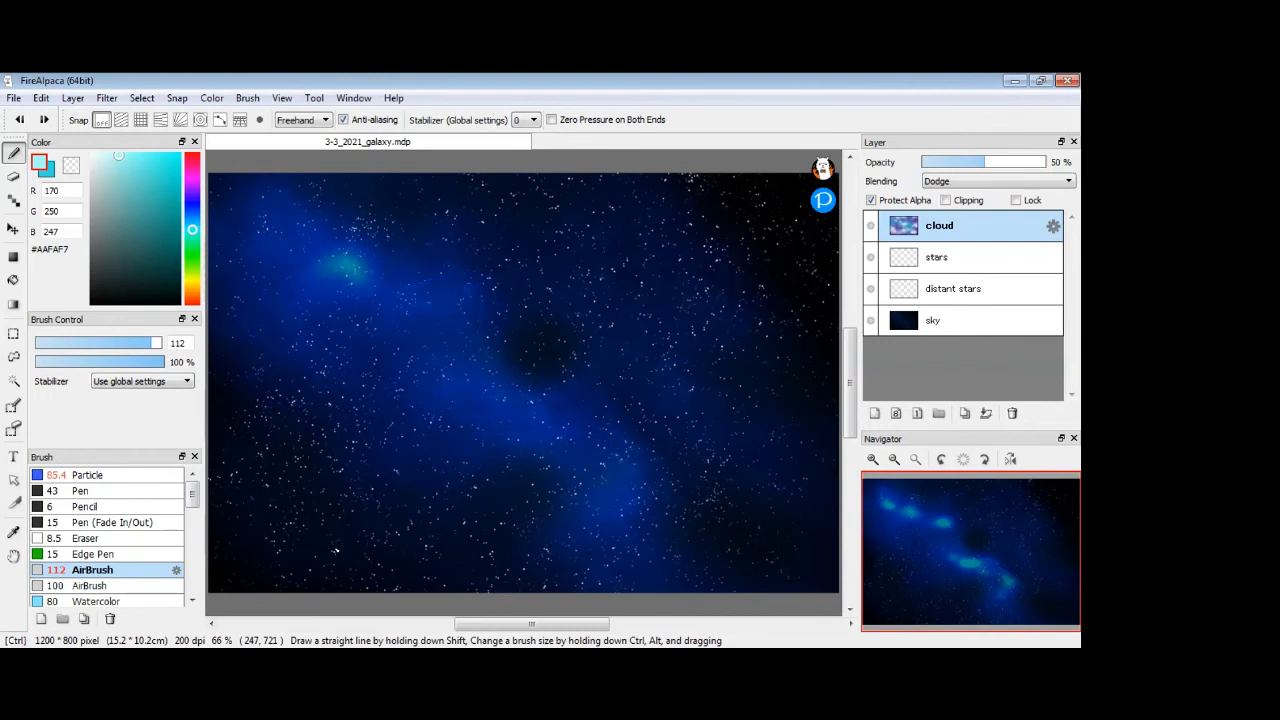
key("ctrl+z")
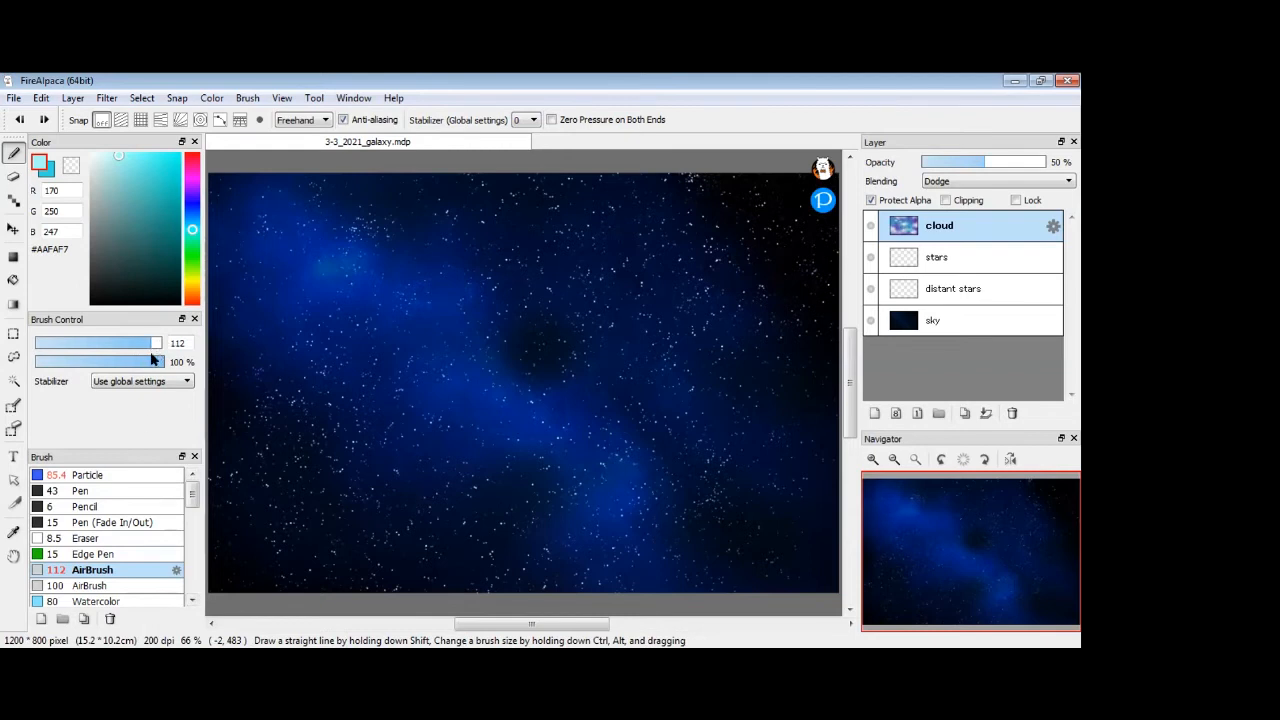
Step: Lower the AirBrush opacity to 49% and try softer pale cyan highlights on the clouds
left_click(101, 362)
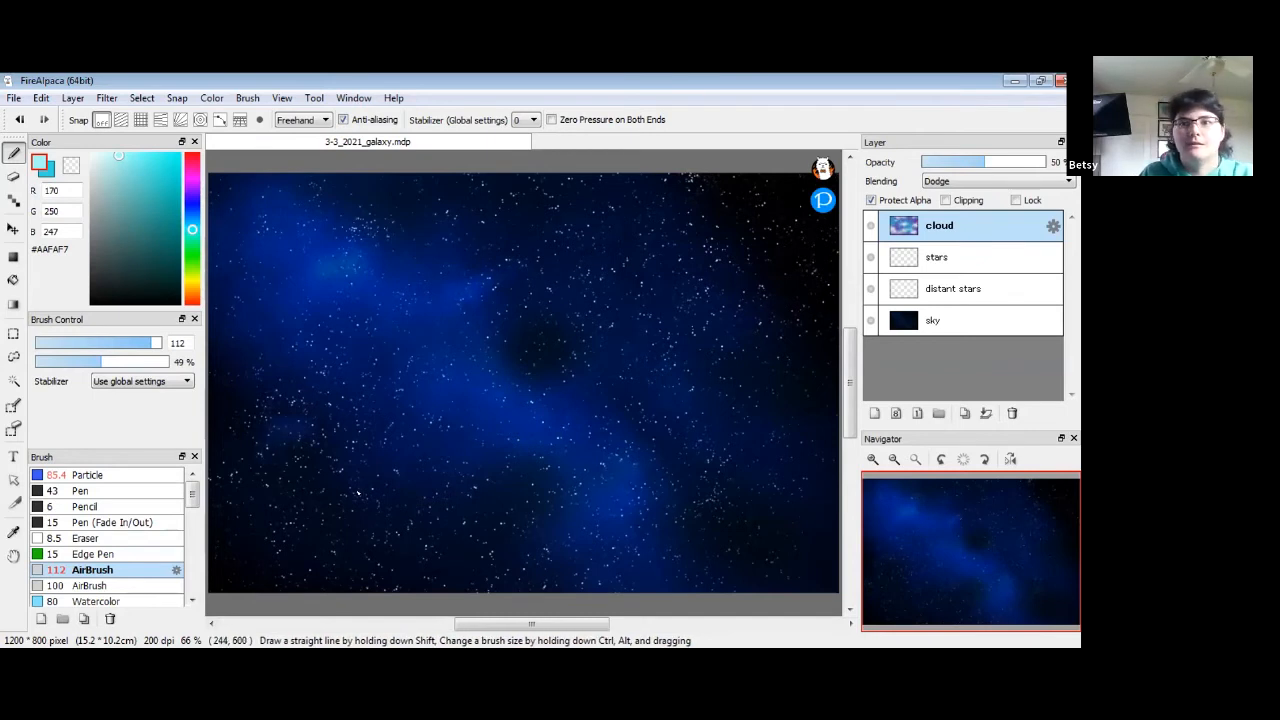
mouse_move(382, 448)
left_mouse_down()
mouse_move(446, 433)
mouse_move(471, 460)
mouse_move(483, 447)
mouse_move(508, 453)
mouse_move(499, 424)
mouse_move(522, 459)
mouse_move(526, 437)
mouse_move(573, 469)
mouse_move(565, 434)
mouse_move(610, 455)
left_mouse_up()
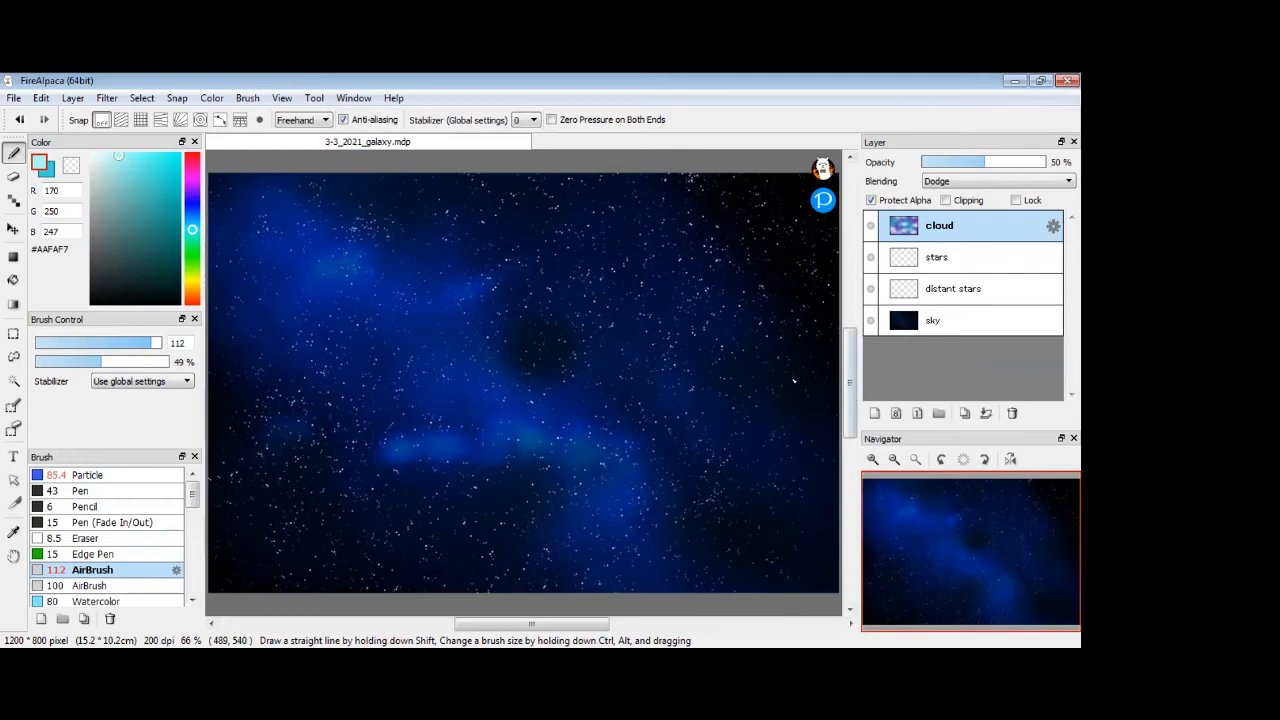
Step: Try the Burn, Soft Light, Add and Subtract blending modes in turn on the cloud layer at 50% opacity
left_click(966, 183)
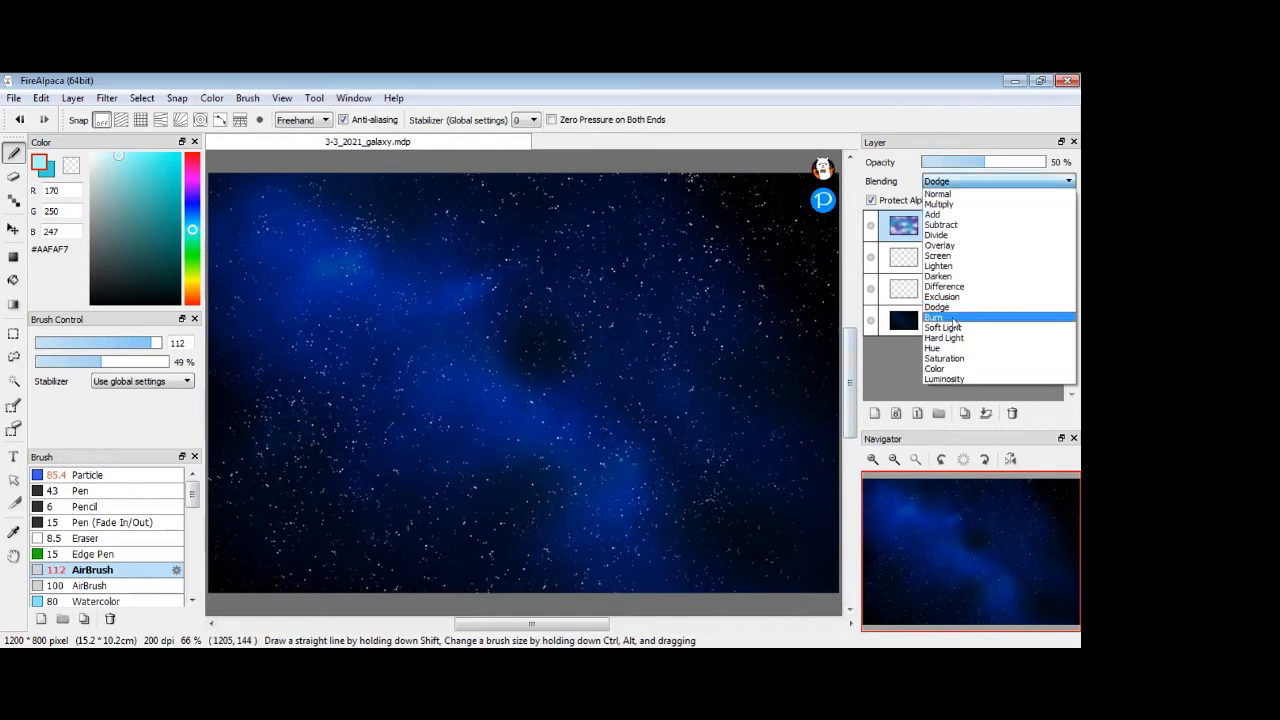
left_click(957, 320)
left_click(954, 183)
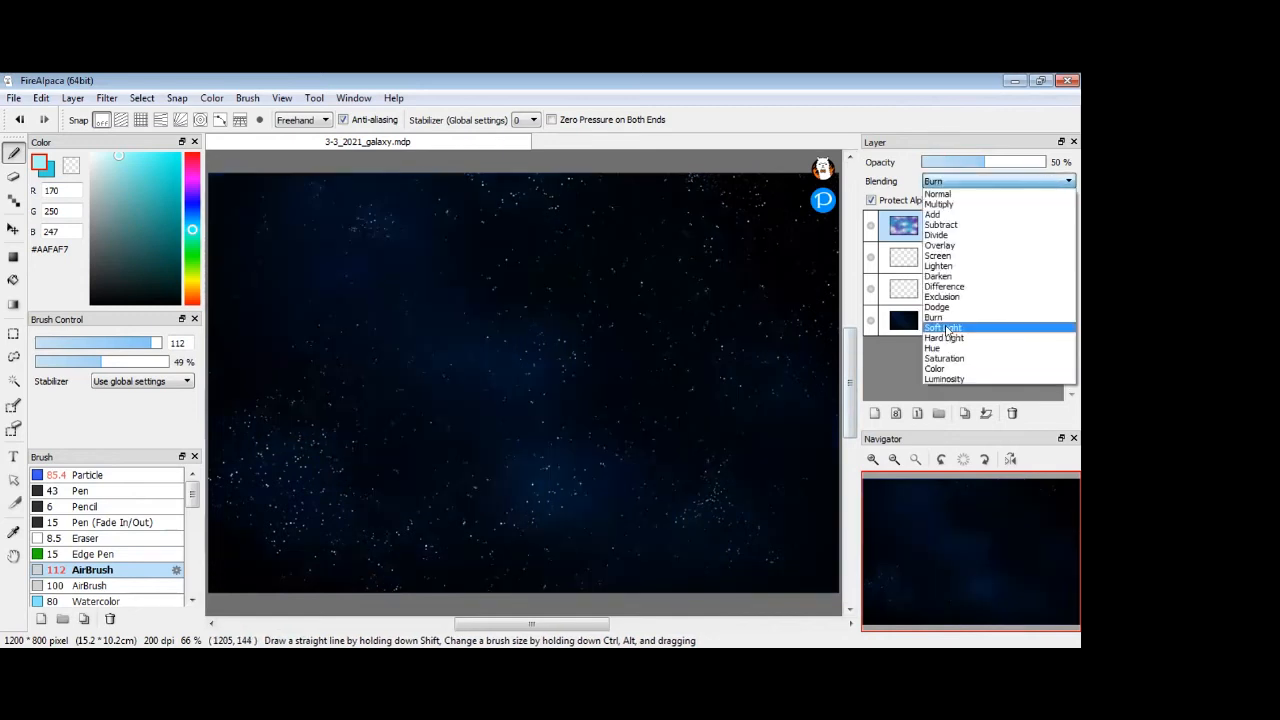
left_click(953, 334)
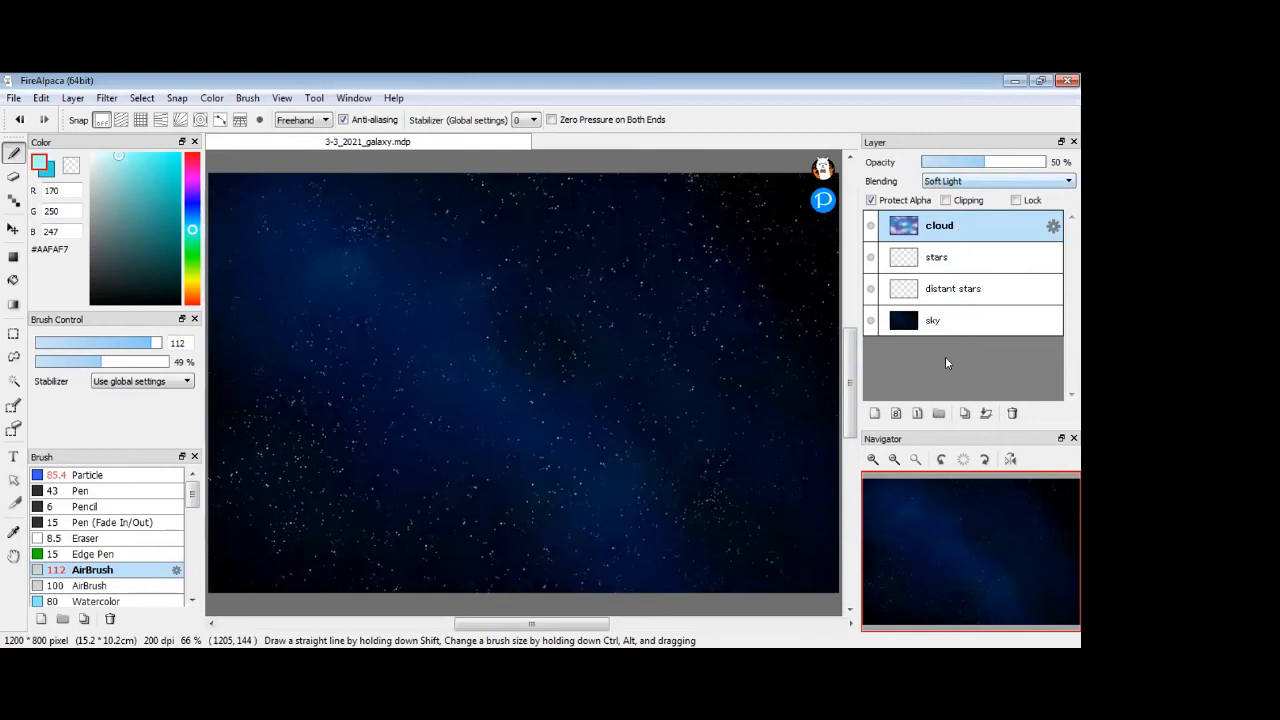
left_click(948, 181)
left_click(948, 213)
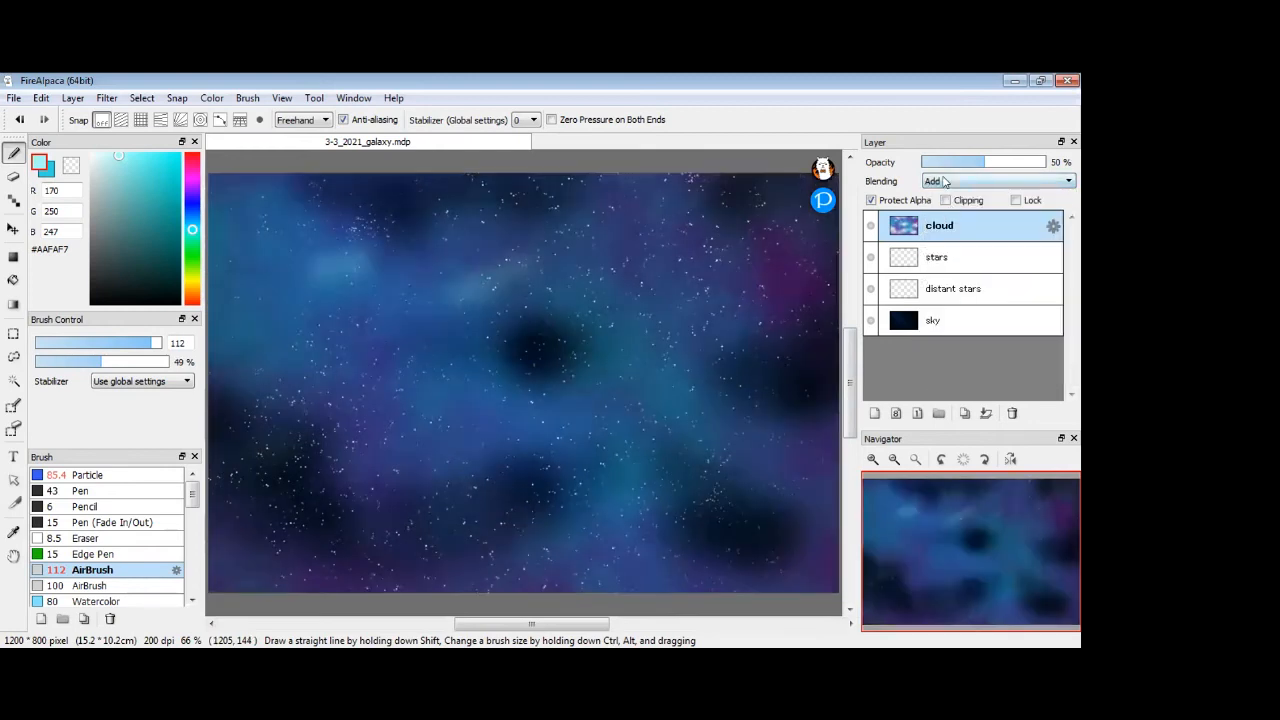
left_click(950, 184)
left_click(947, 229)
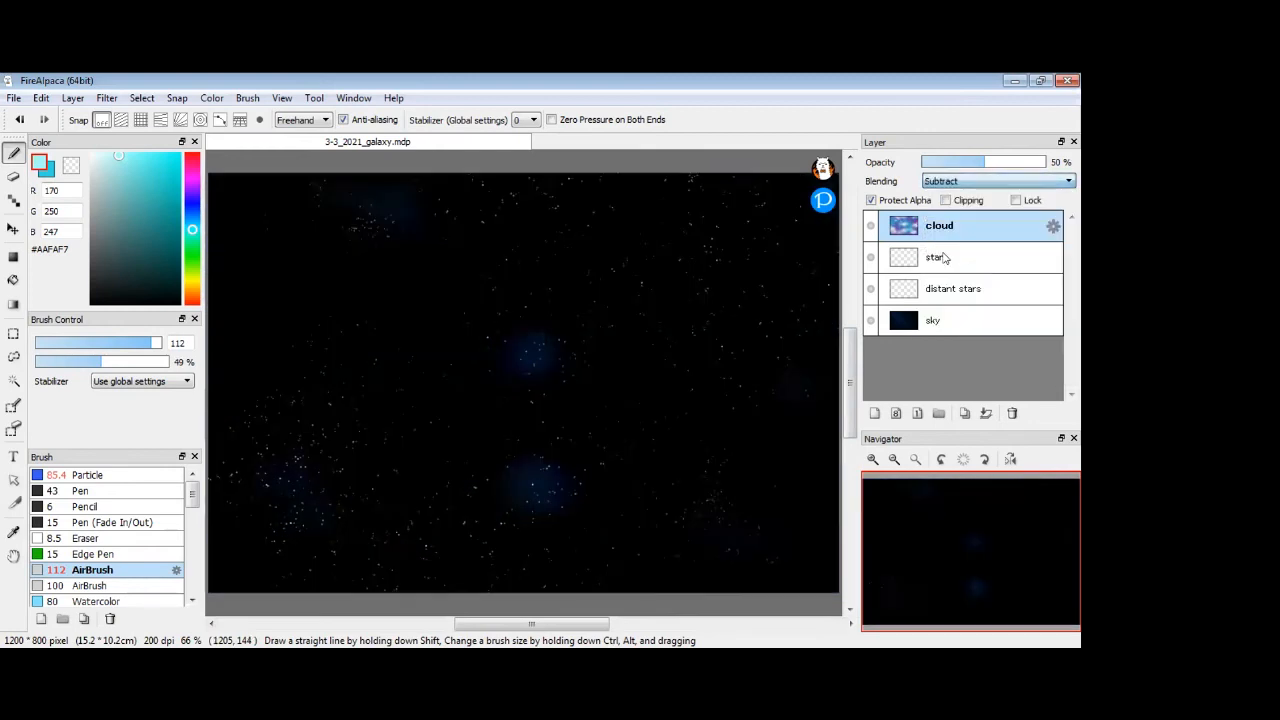
Step: Set the cloud layer's blending mode to Divide and raise its opacity to 100%
left_click(948, 181)
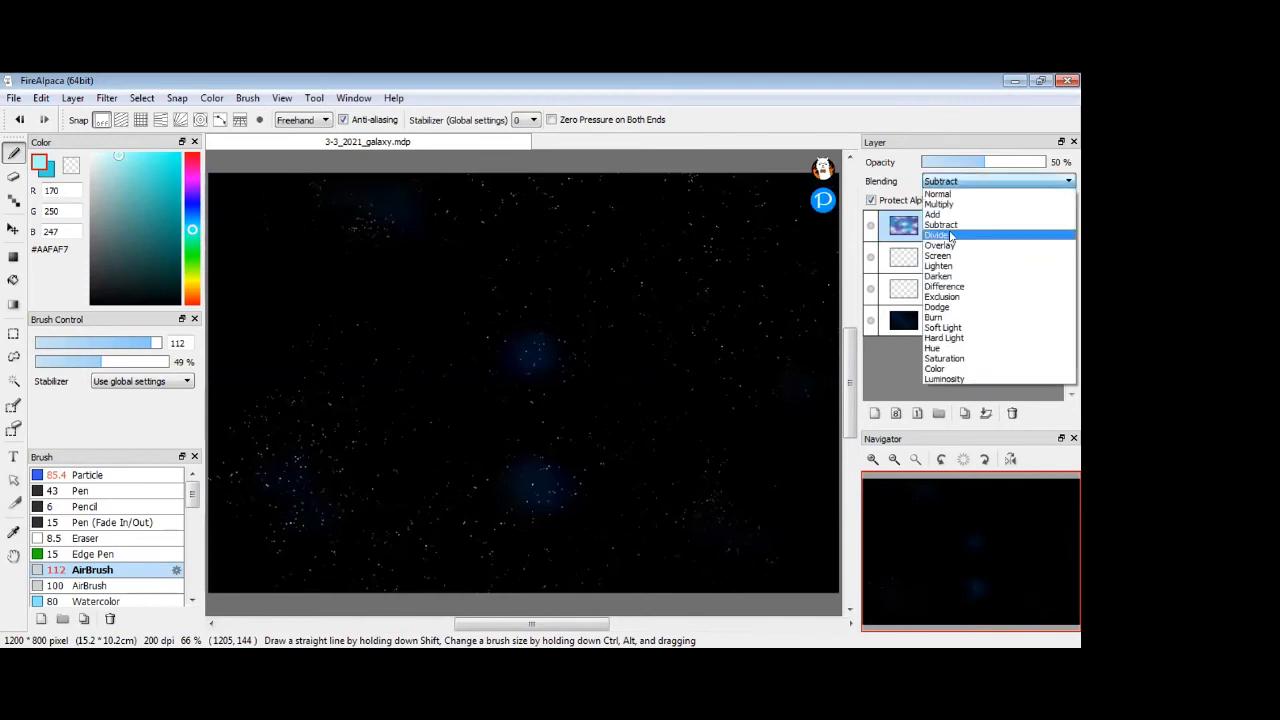
left_click(951, 245)
left_click(969, 184)
left_click(953, 238)
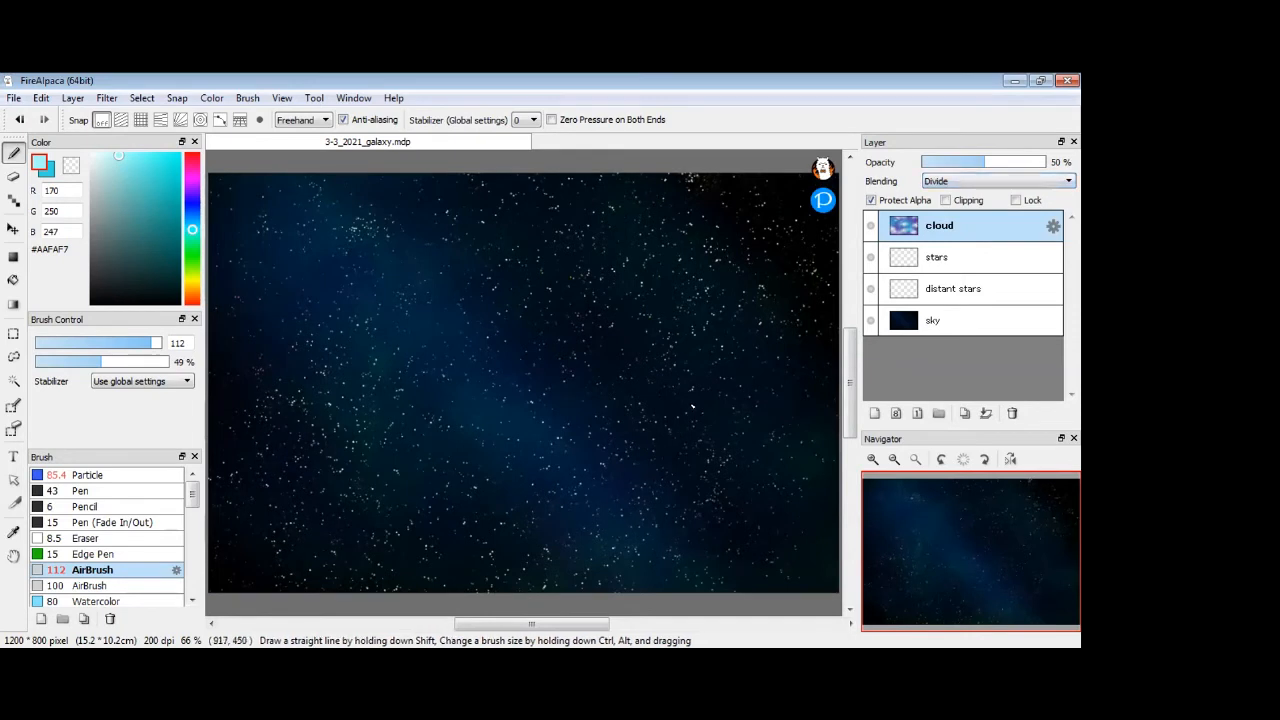
left_click_drag(994, 162, 1050, 163)
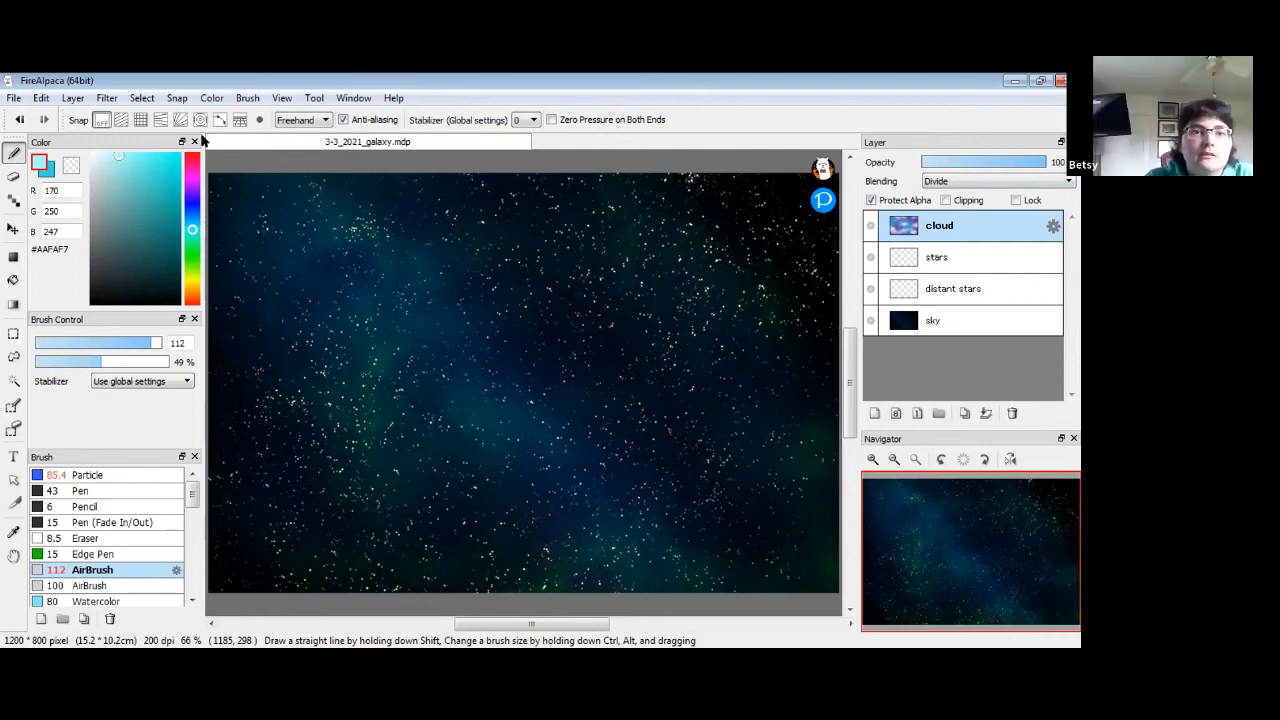
Step: Turn on the grid snap and change the foreground colour to white #FFFFFF
left_click(141, 120)
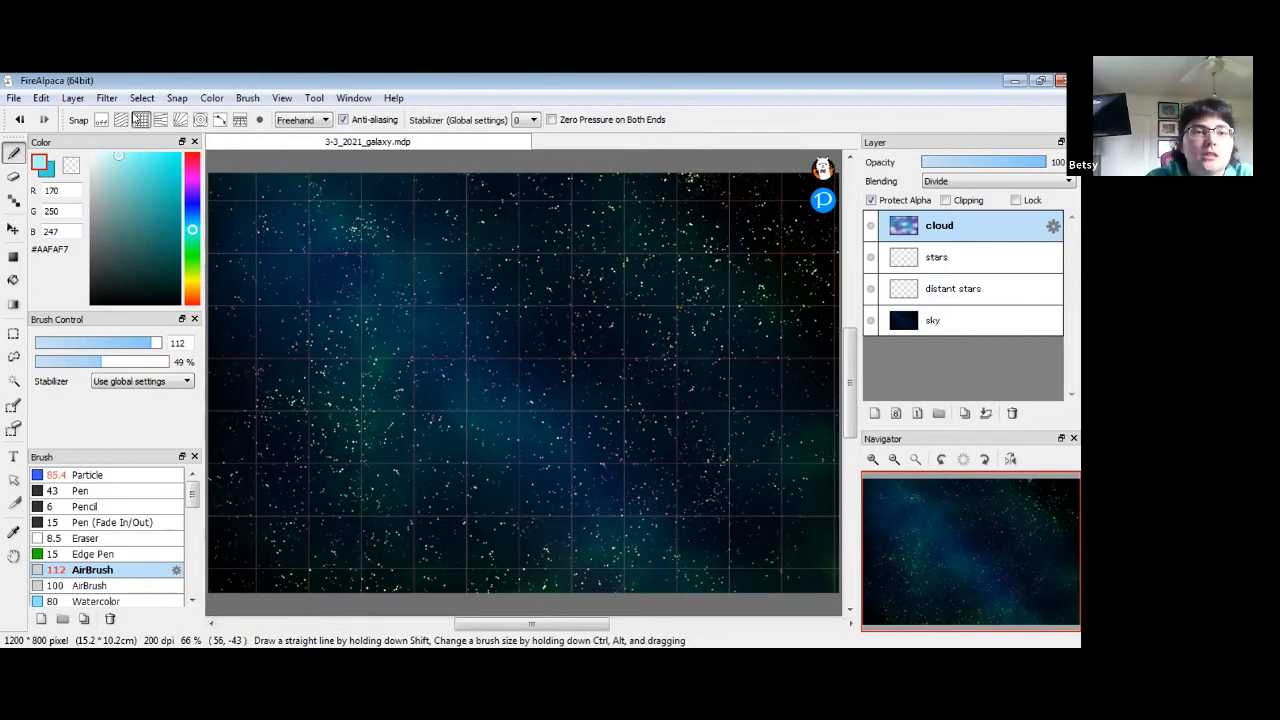
left_click(200, 119)
left_click(140, 120)
left_click_drag(117, 156, 62, 137)
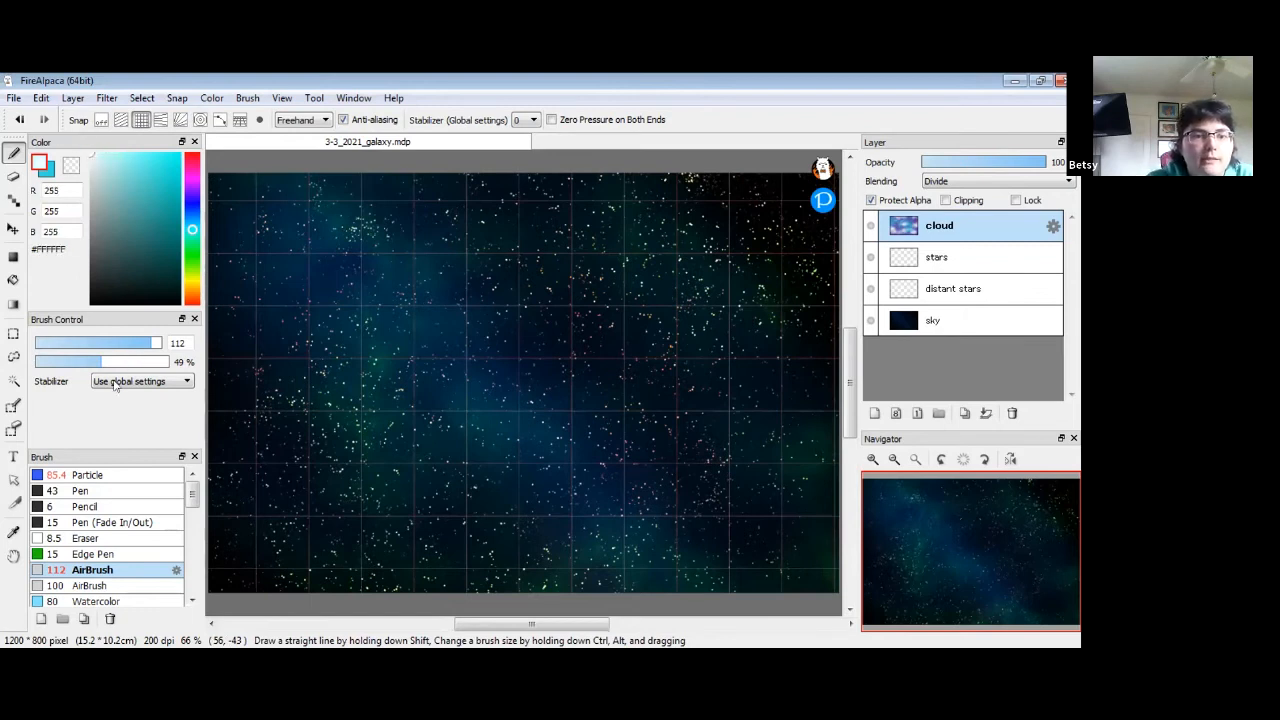
Step: Draw a small cross-shaped star in cyan #2ED4E0 on a new layer above the cloud layer, using the Pen at size 6
left_click(88, 492)
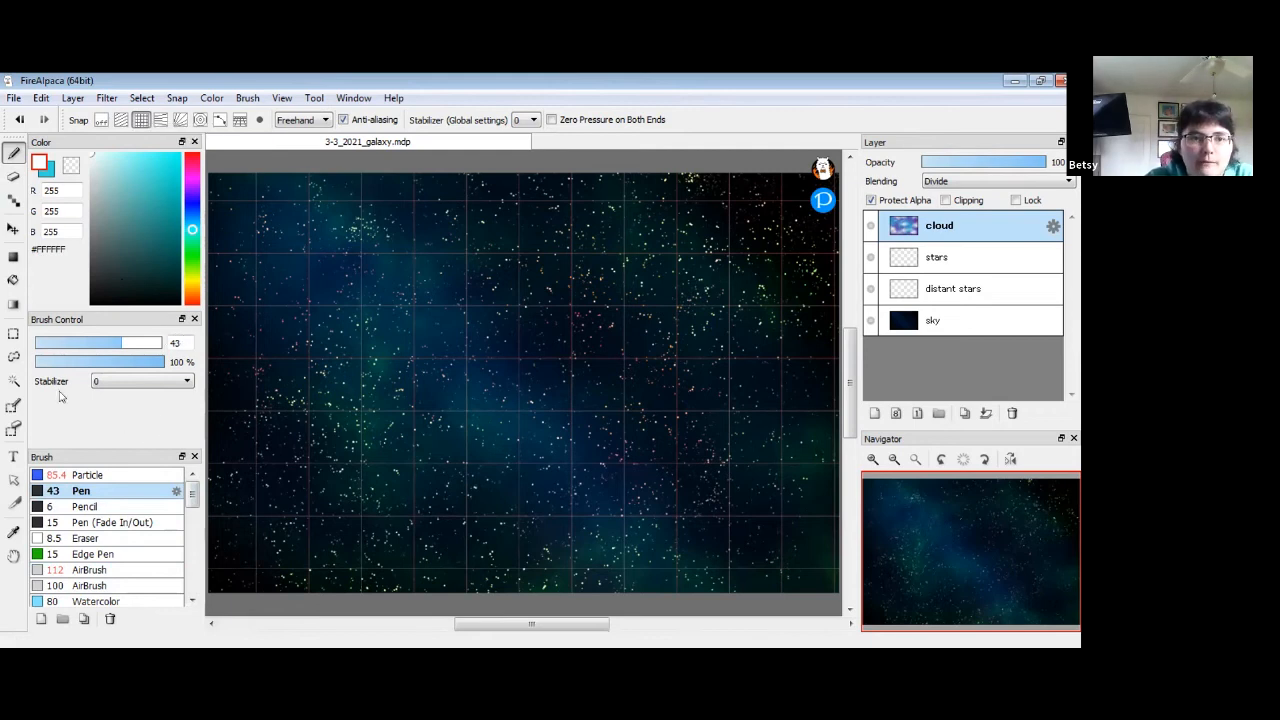
double_click(175, 343)
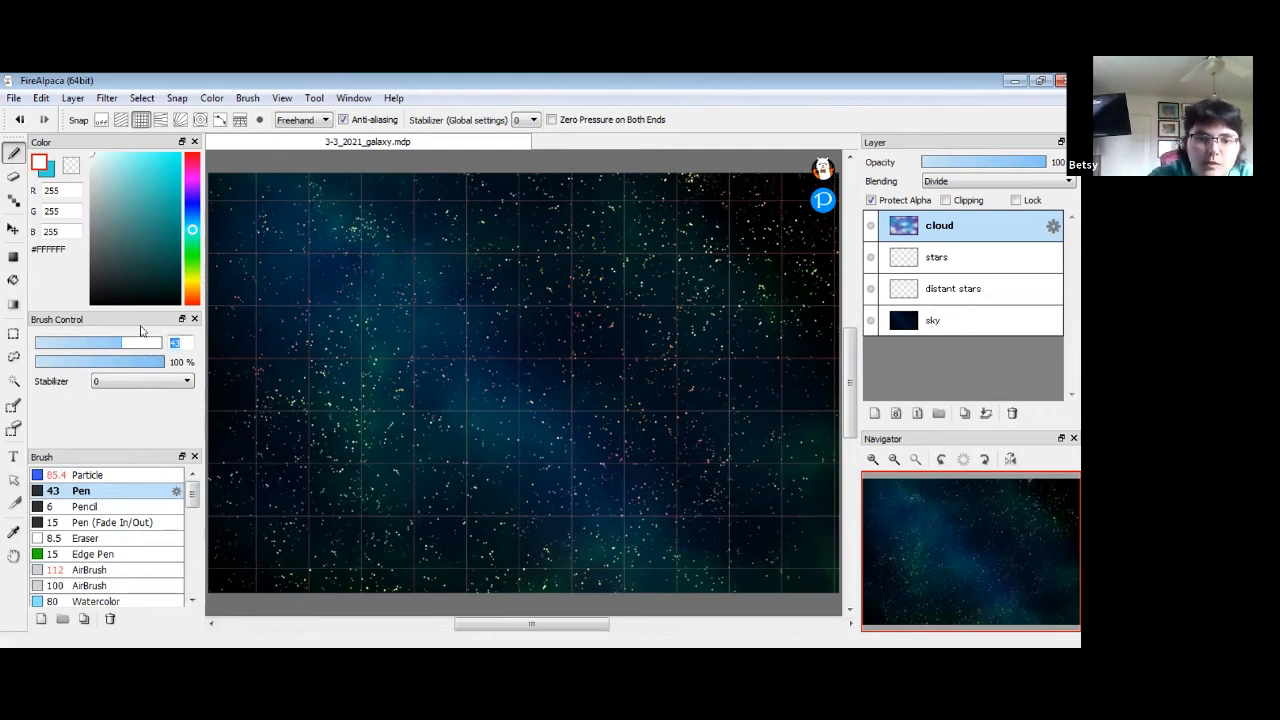
type("6")
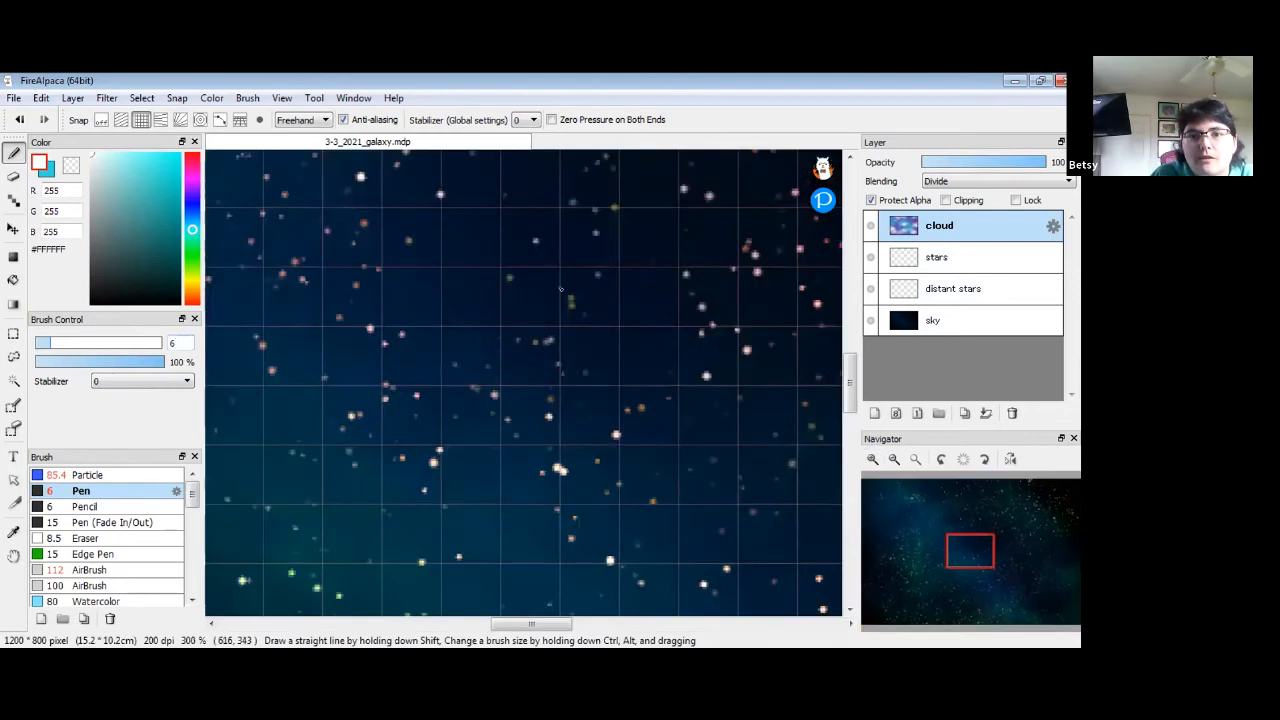
left_click(49, 171)
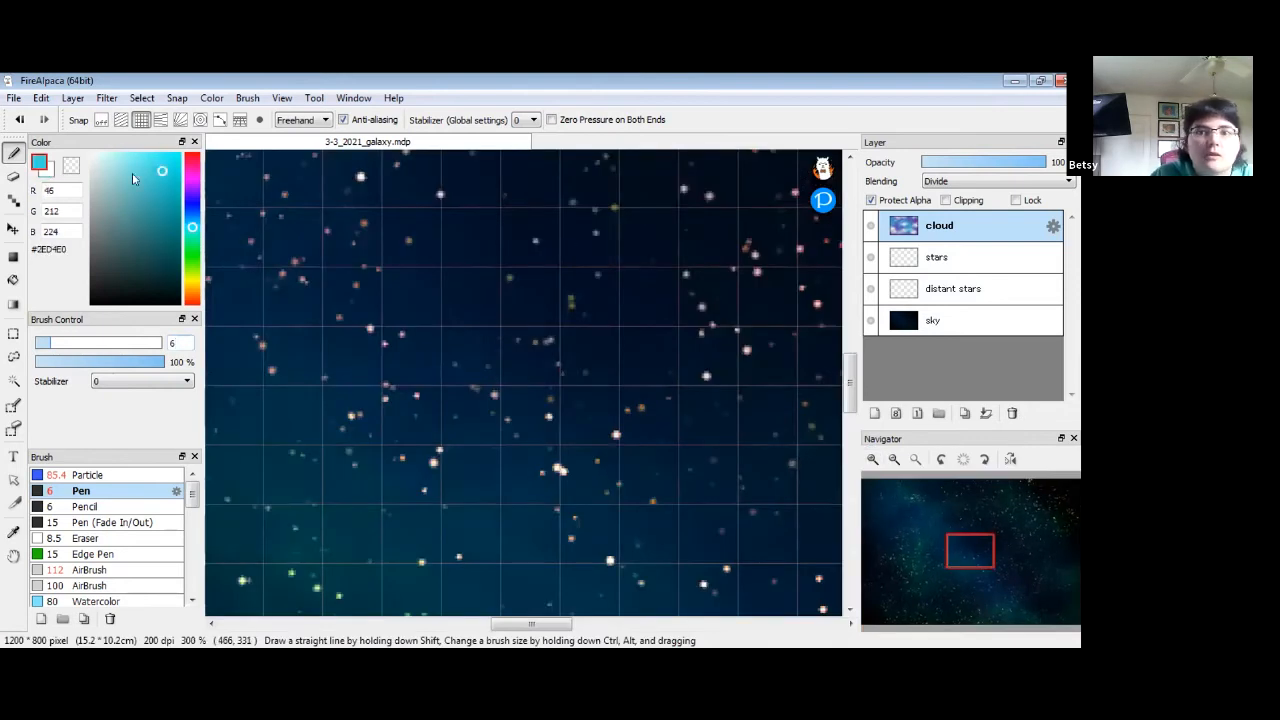
left_click(874, 414)
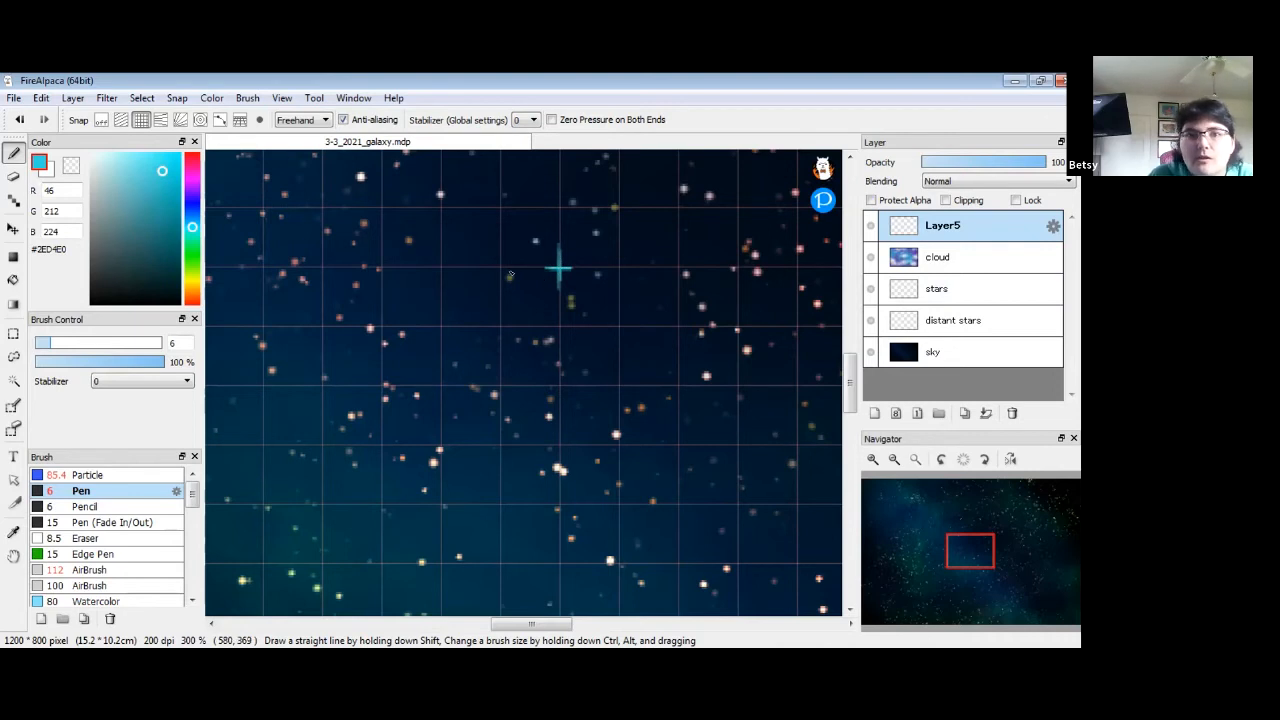
Step: Draw a second cyan cross-shaped star near the first and two white #FFFFFF ones farther out along the same diagonal
left_click_drag(500, 339, 501, 308)
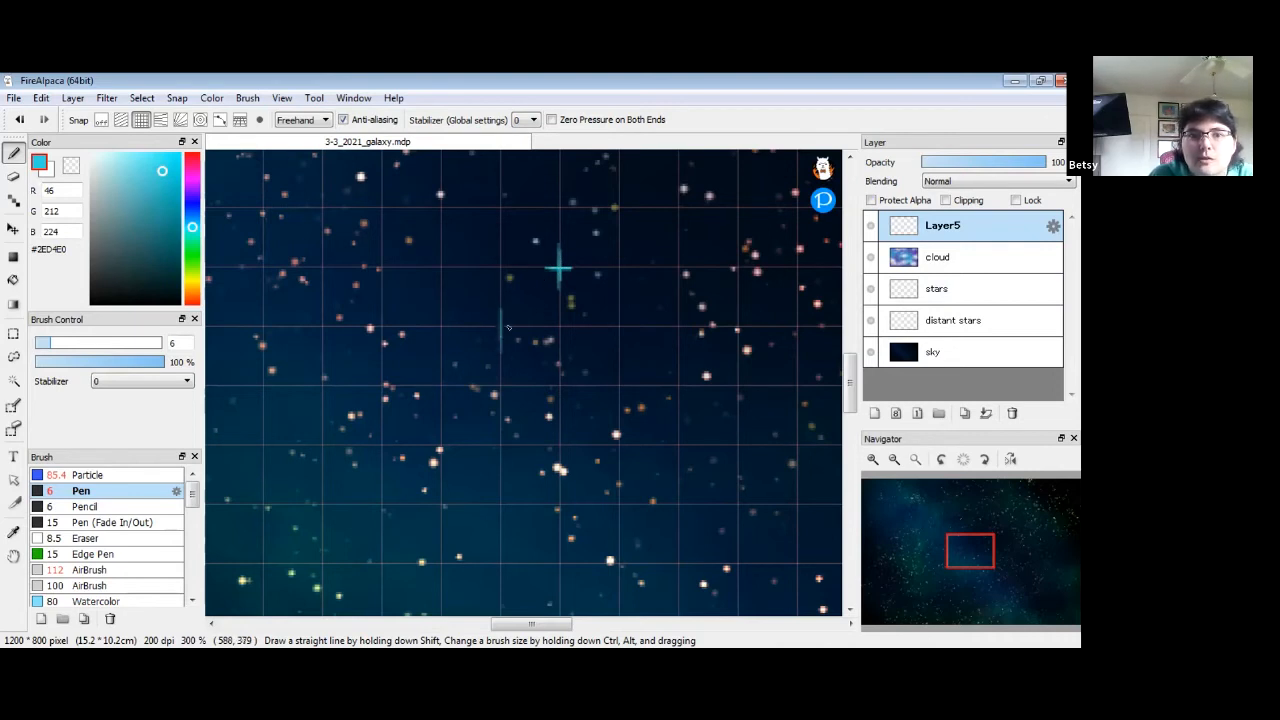
left_click_drag(499, 352, 500, 327)
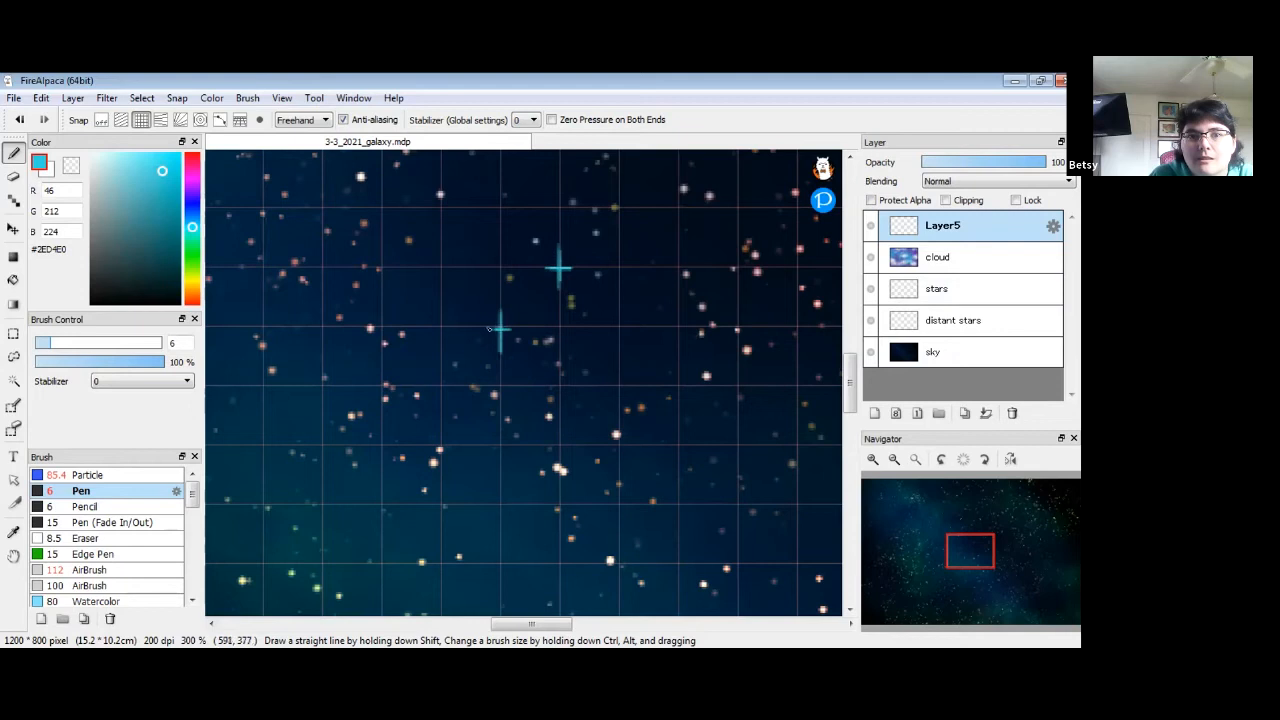
left_click(50, 171)
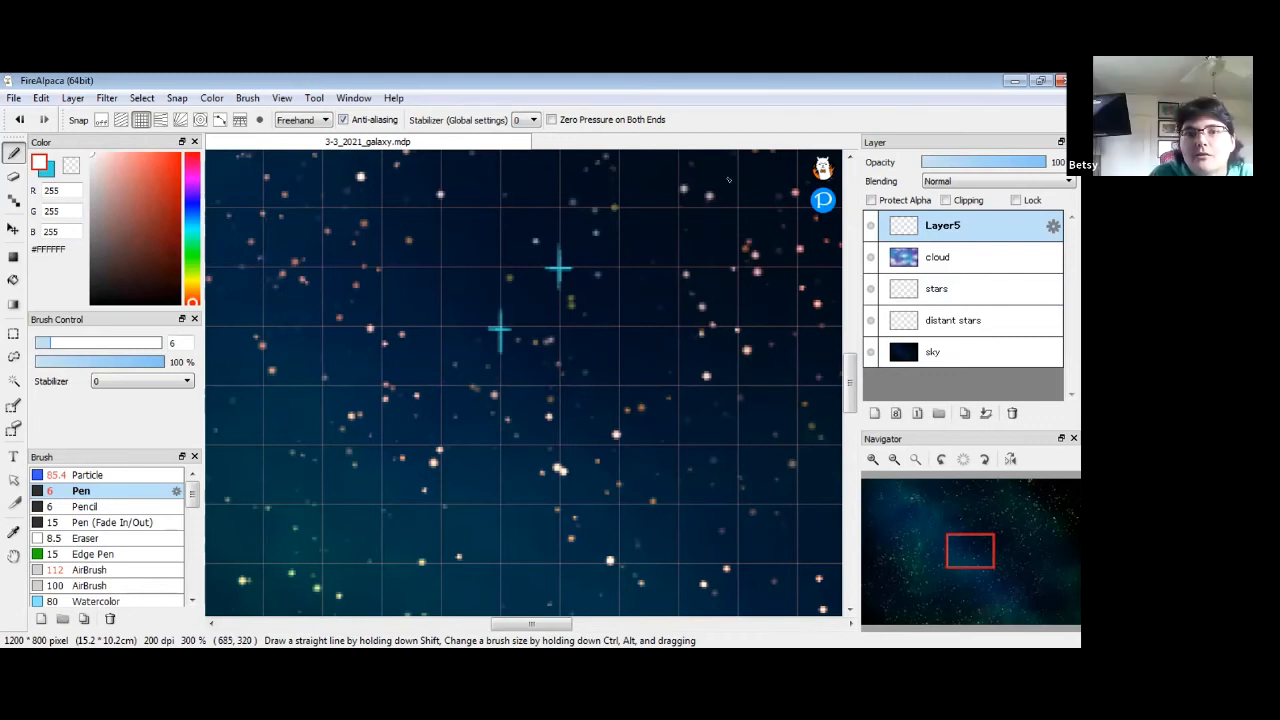
mouse_move(737, 197)
left_mouse_down()
mouse_move(736, 222)
mouse_move(736, 183)
left_mouse_up()
mouse_move(321, 454)
left_mouse_down()
mouse_move(323, 465)
mouse_move(337, 446)
left_mouse_up()
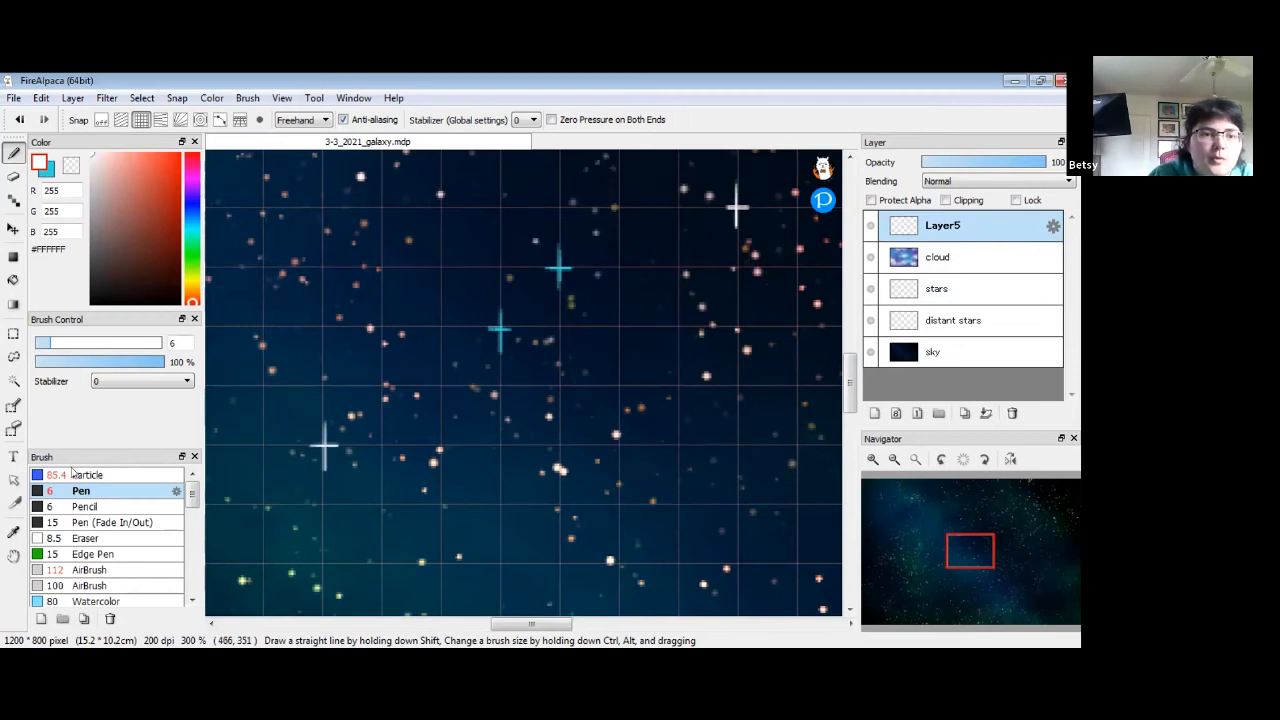
Step: Turn off the grid snap and add a soft white glow to the centres of the four cross-shaped stars, using the AirBrush at size 12.5
left_click(89, 570)
left_click_drag(158, 343, 68, 343)
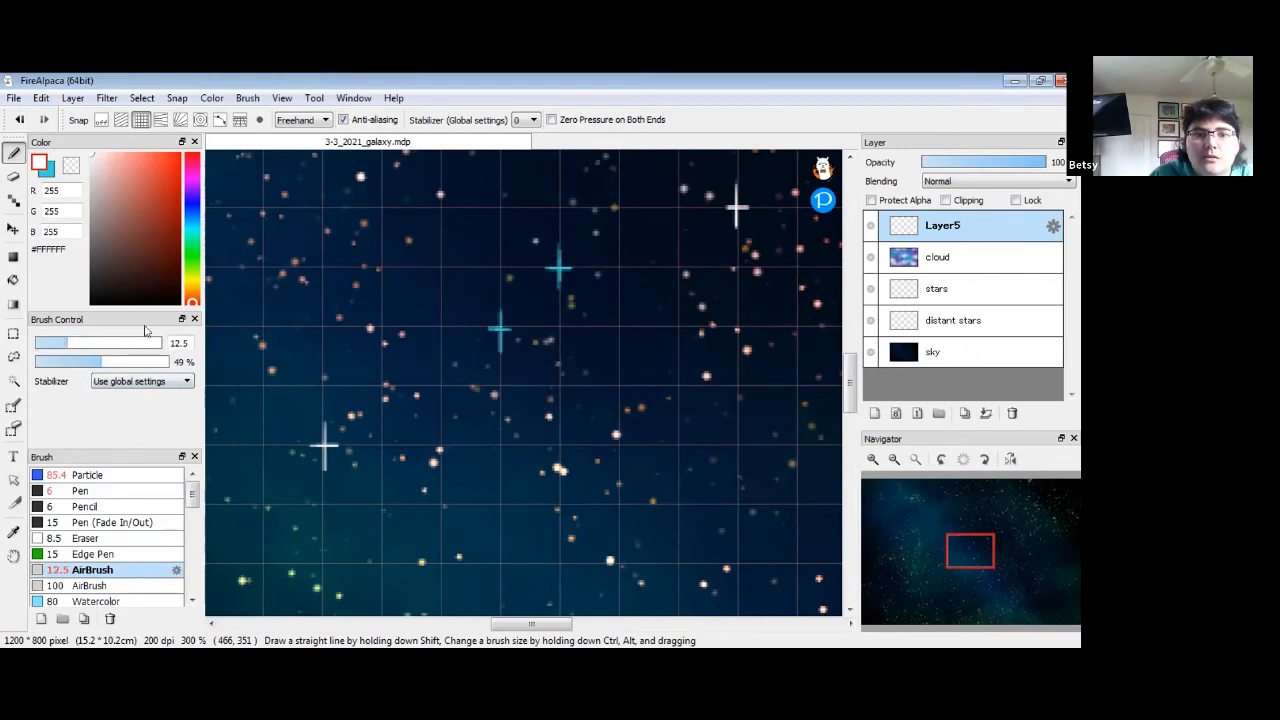
left_click(103, 119)
left_click(322, 446)
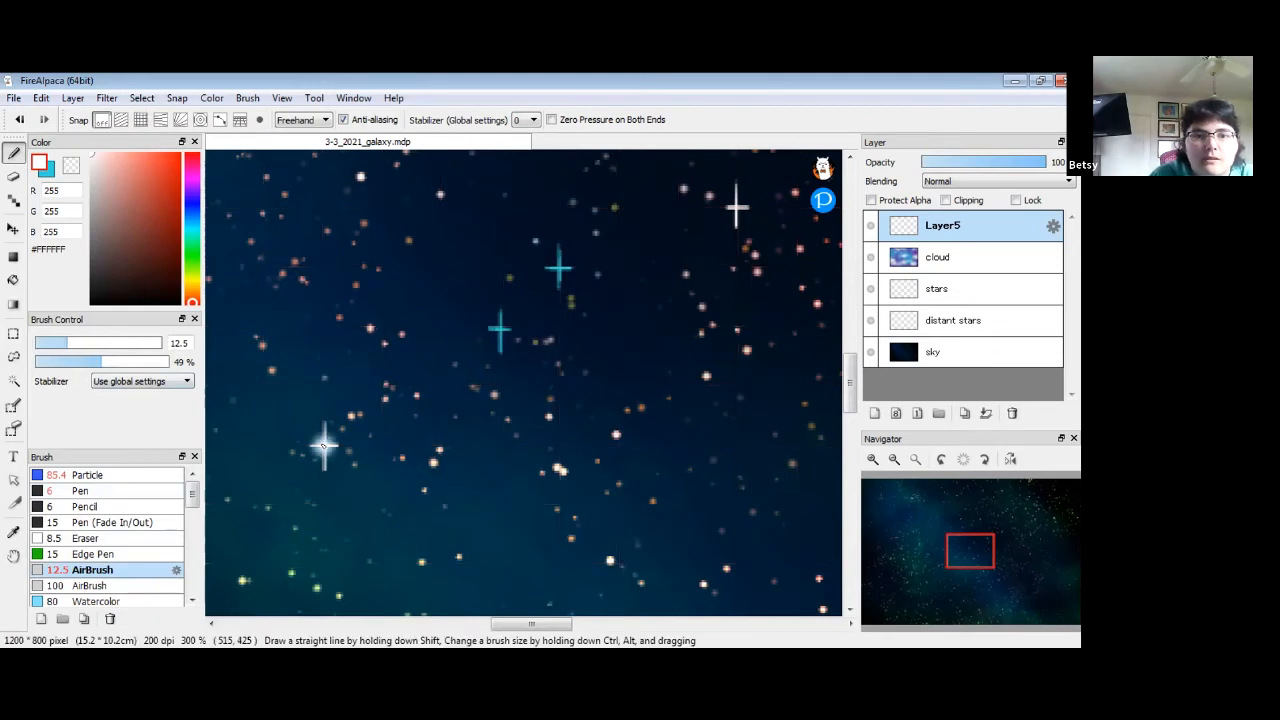
left_click(736, 207)
left_click(558, 268)
left_click(500, 329)
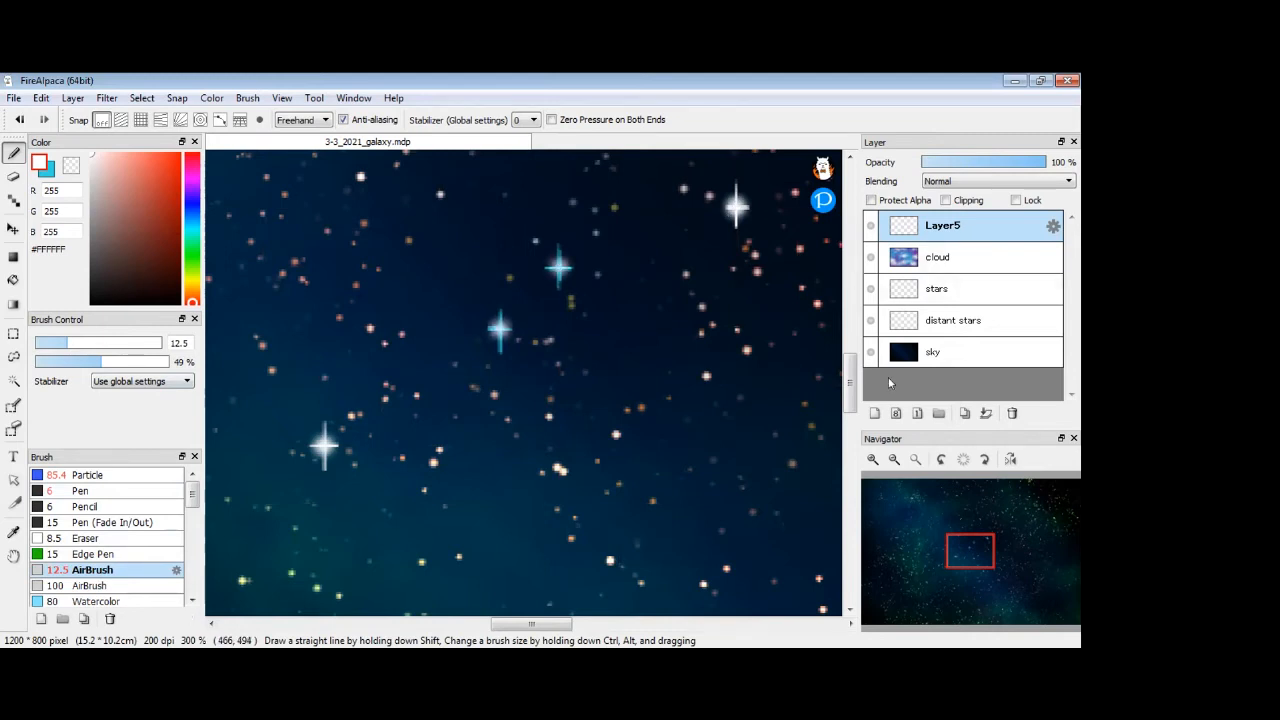
left_click(894, 460)
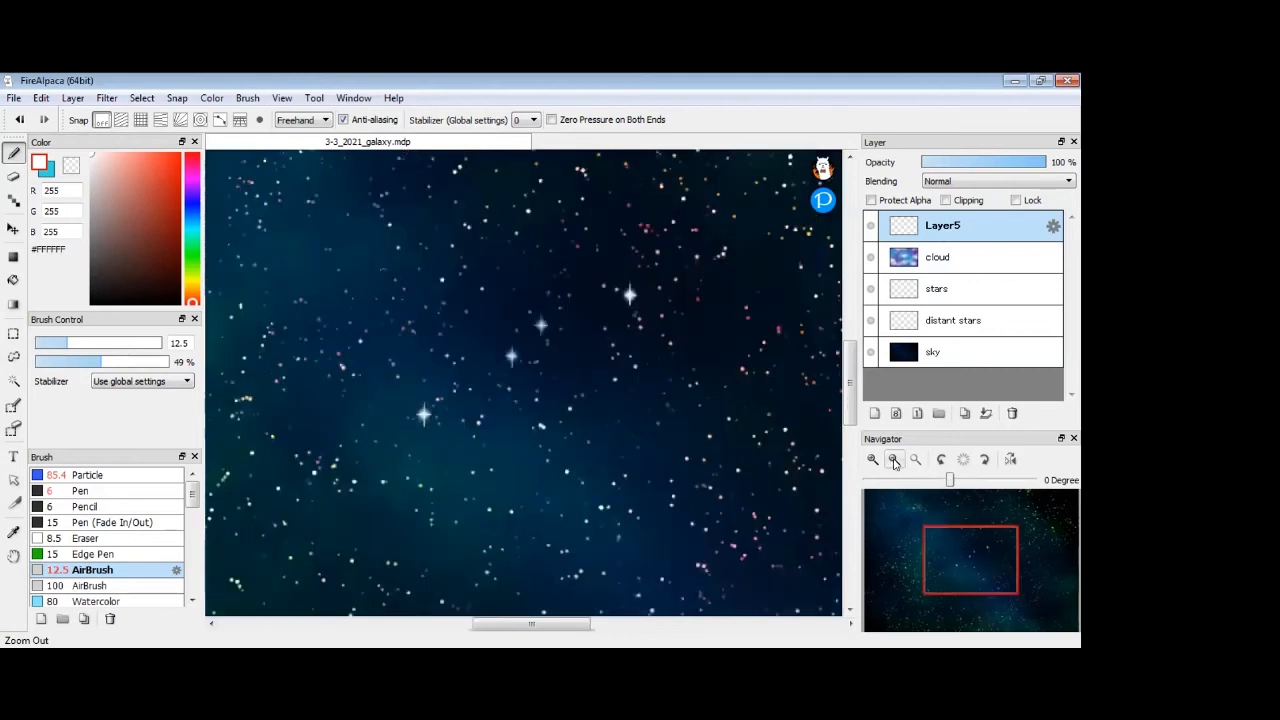
left_click(894, 460)
left_click(894, 460)
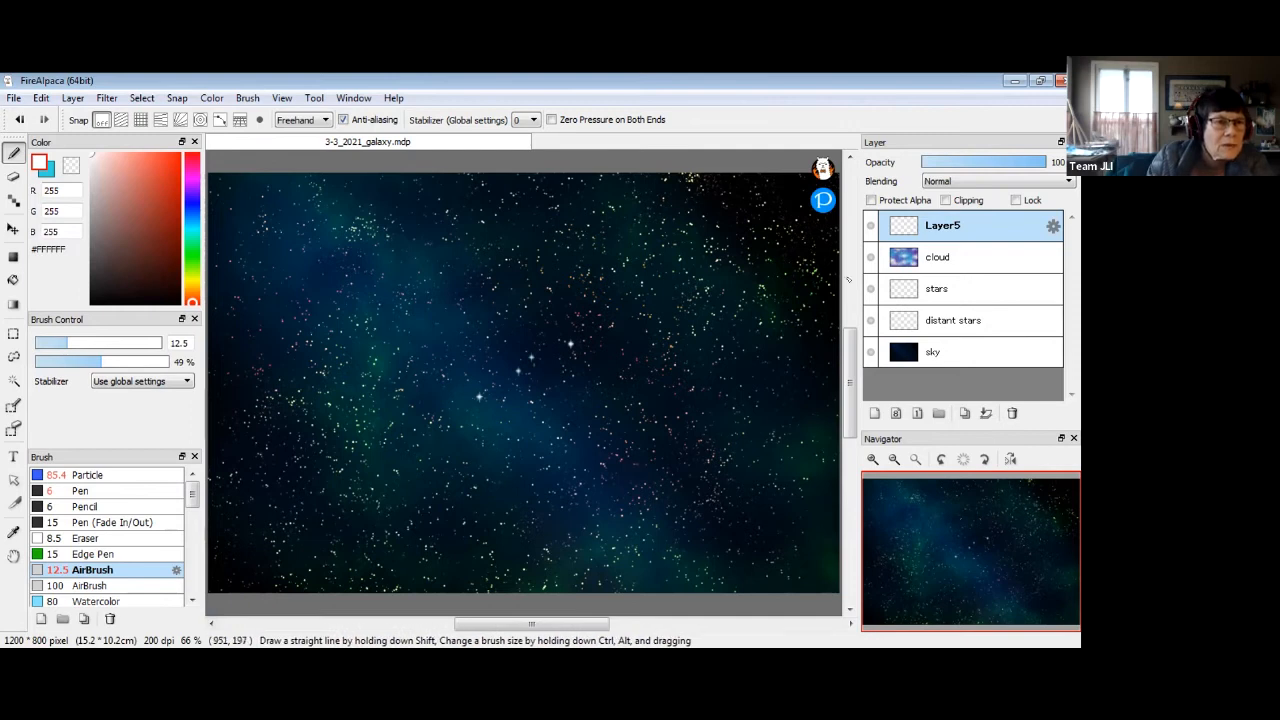
Step: Draw a large and a small white cross-shaped star in the canvas's upper-left area with grid snap on, using the AirBrush at size 5
left_click(871, 460)
left_click(871, 460)
left_click_drag(553, 626, 464, 627)
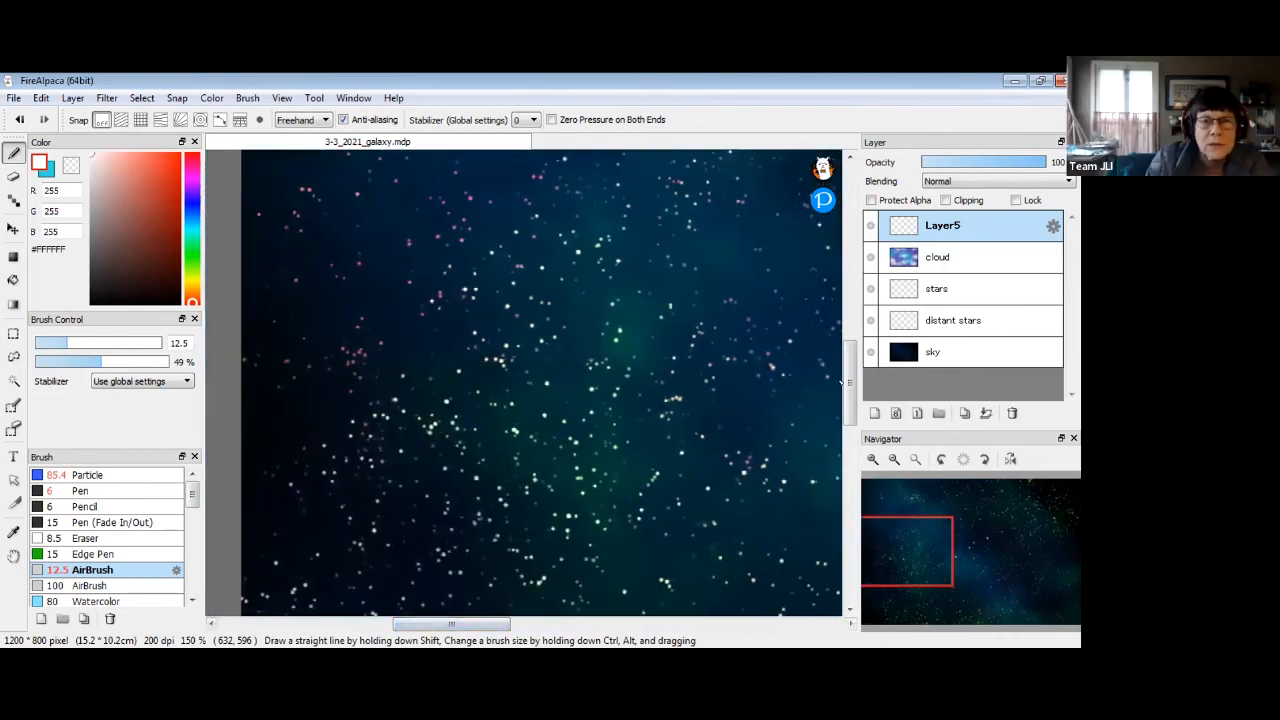
left_click_drag(849, 384, 850, 347)
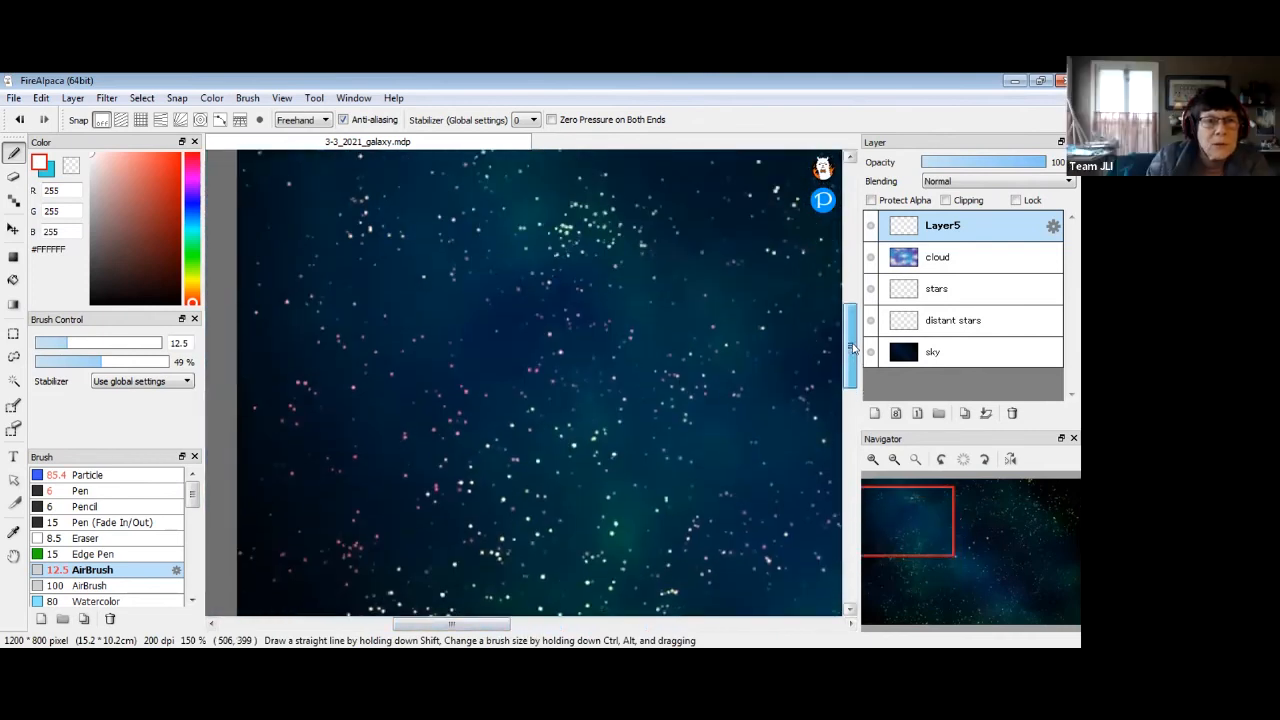
left_click(140, 119)
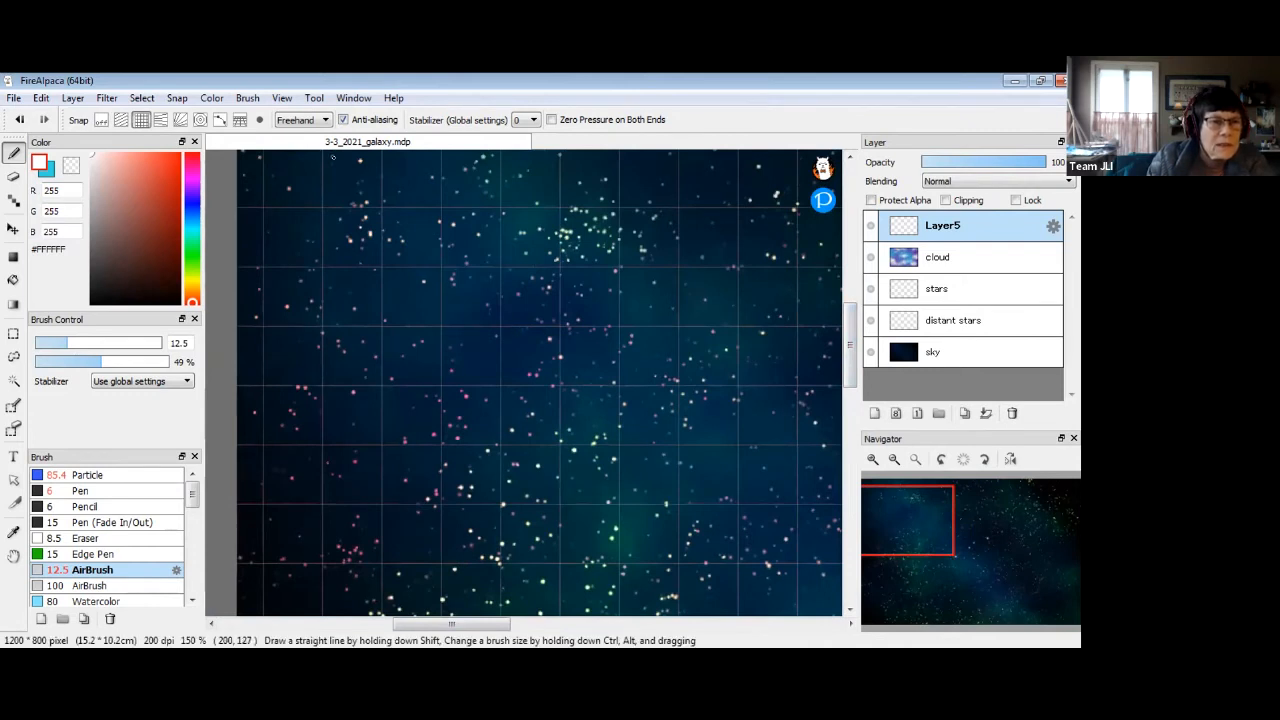
left_click(42, 162)
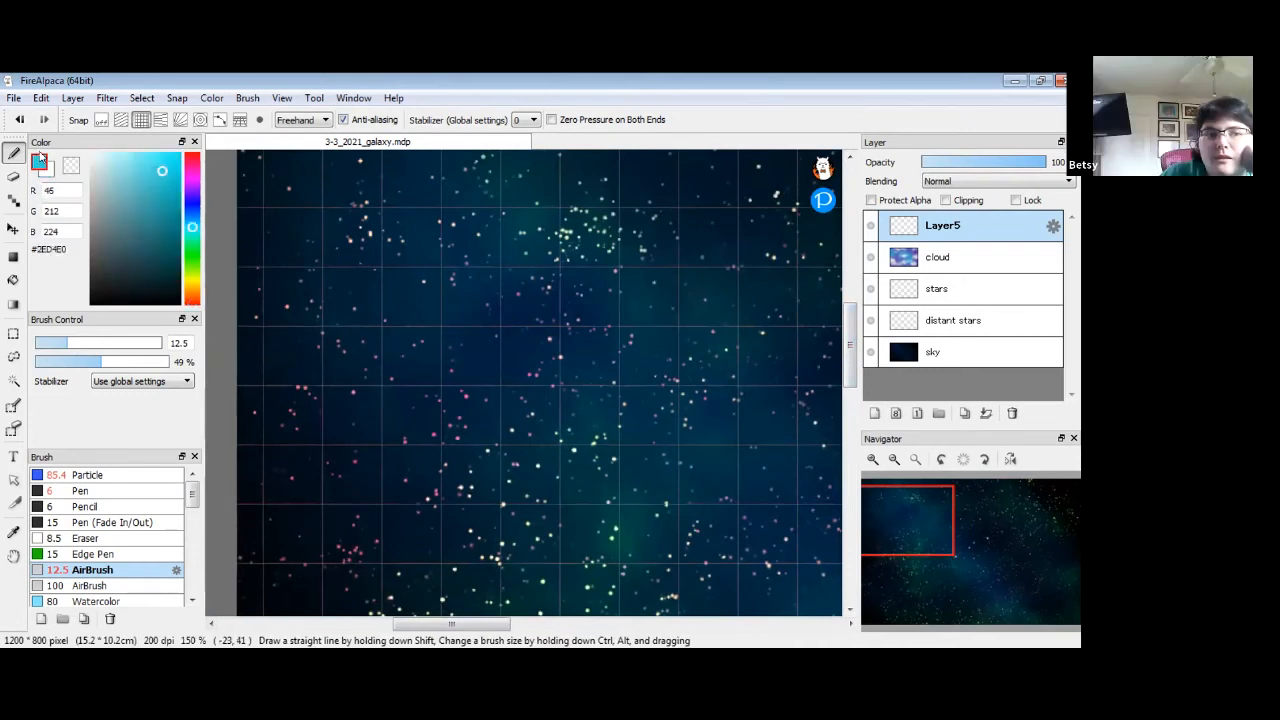
left_click(40, 165)
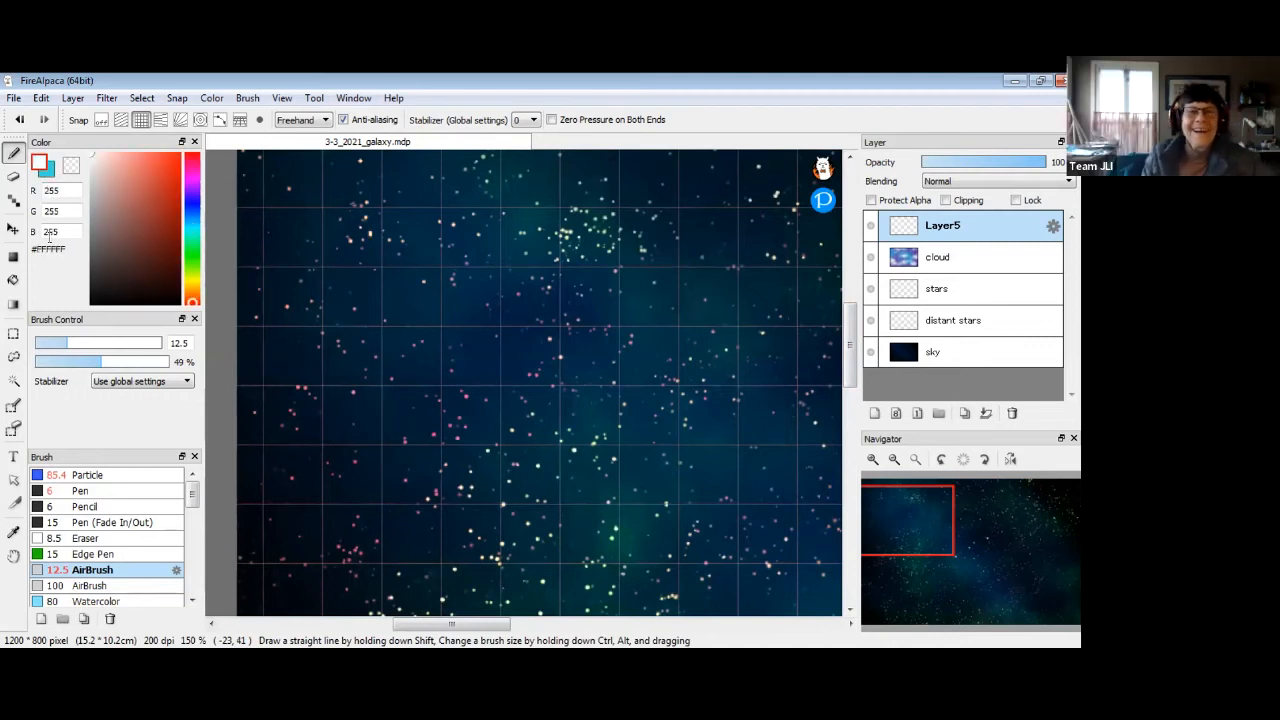
left_click_drag(188, 343, 152, 342)
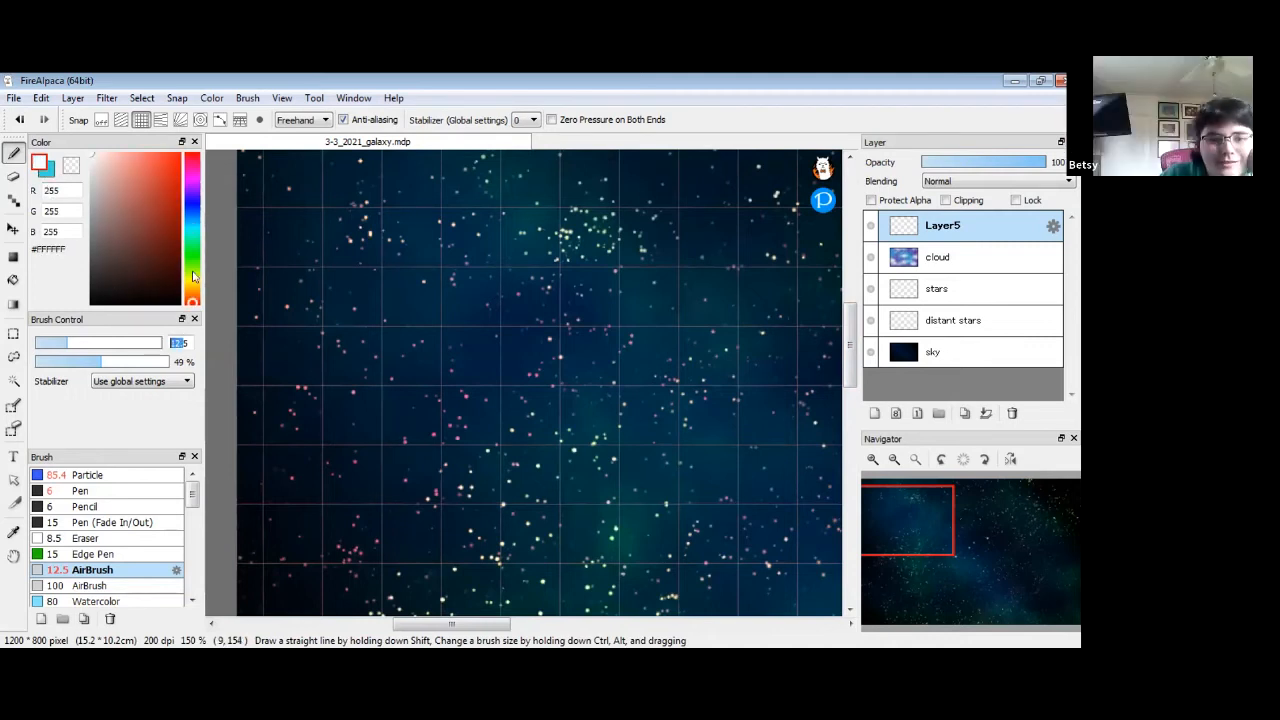
type("5")
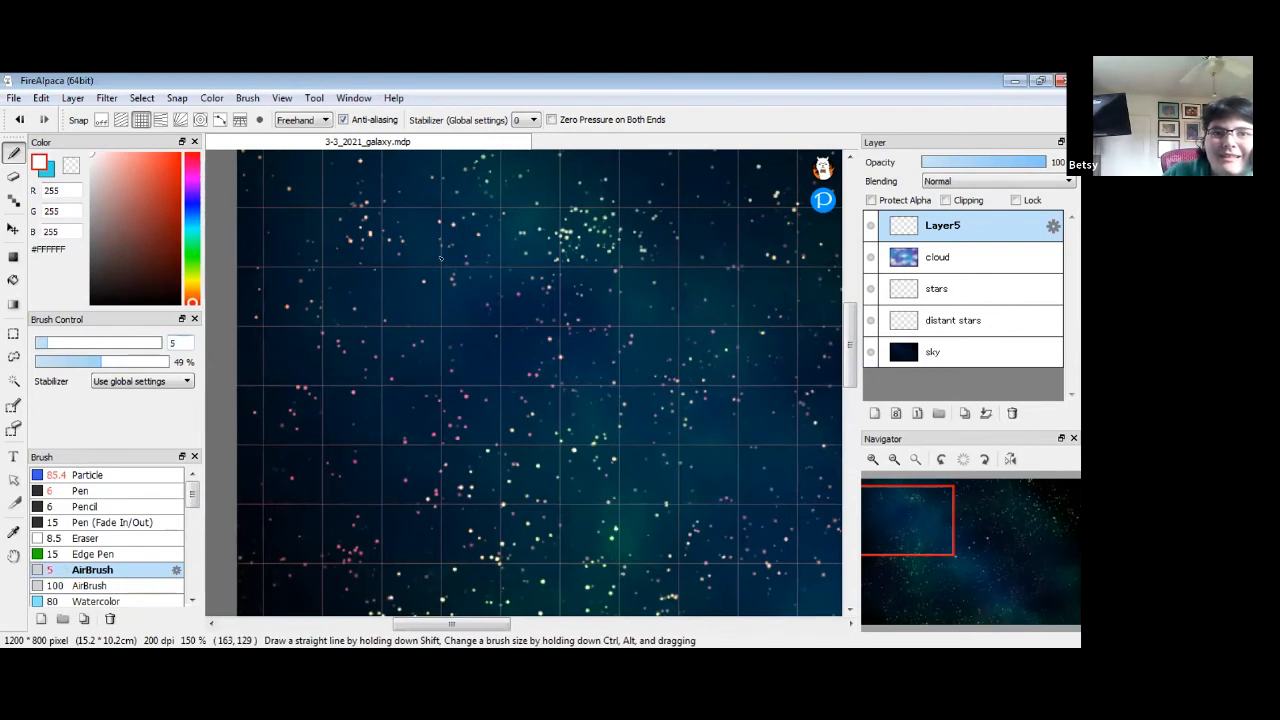
left_click_drag(440, 246, 440, 298)
mouse_move(429, 270)
left_mouse_down()
mouse_move(467, 282)
mouse_move(466, 308)
mouse_move(475, 290)
left_mouse_up()
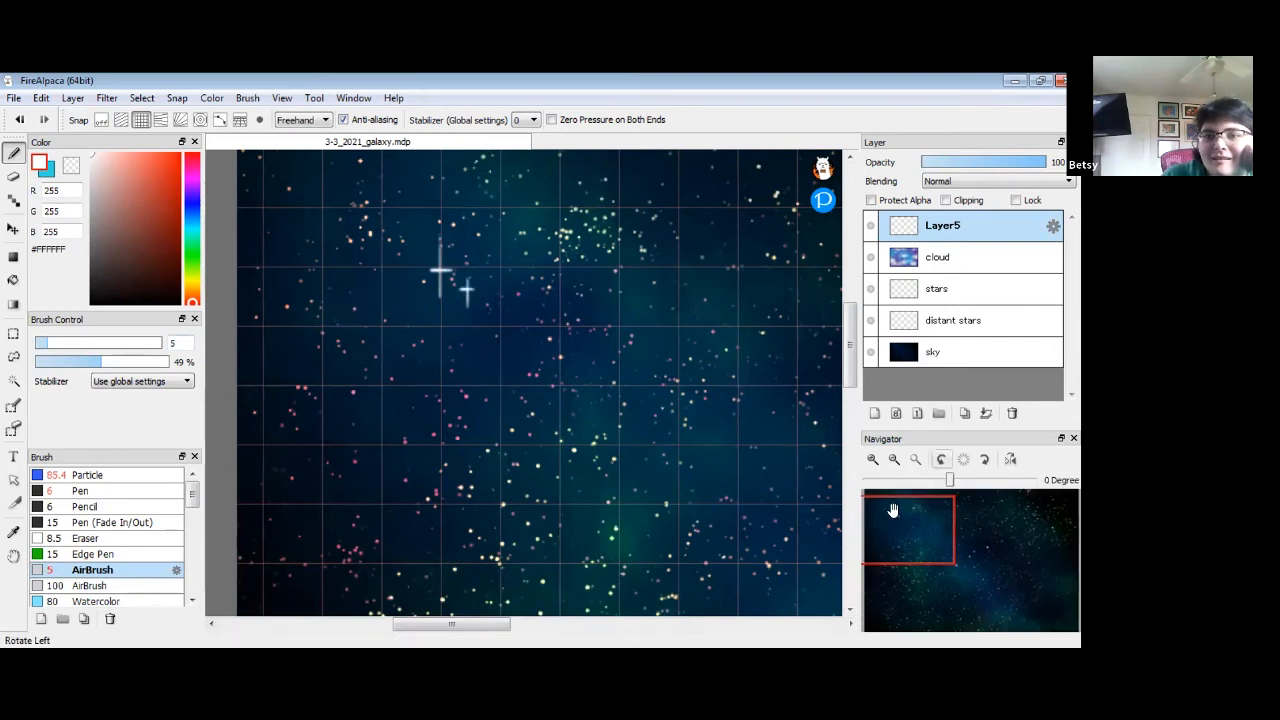
Step: Draw two small white cross-shaped stars in the right part of the canvas and a larger one in its lower-left area
left_click_drag(909, 526, 1033, 578)
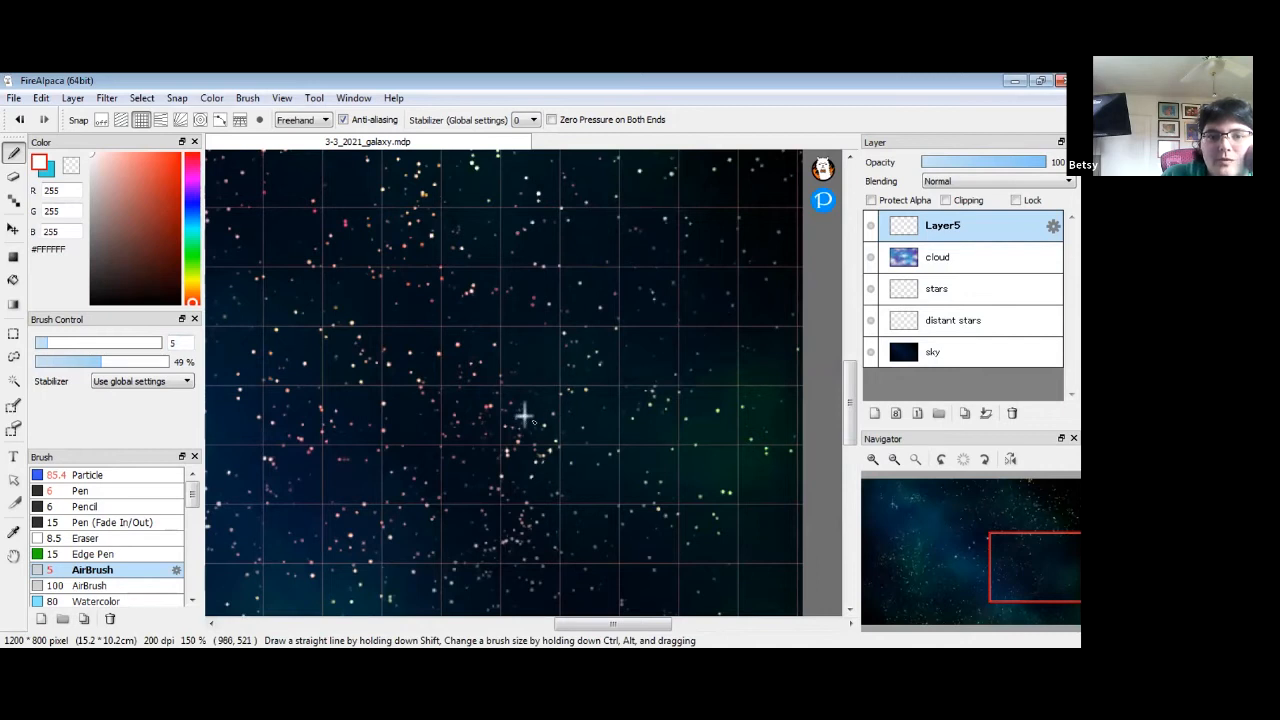
mouse_move(551, 395)
left_mouse_down()
mouse_move(549, 368)
mouse_move(551, 381)
left_mouse_up()
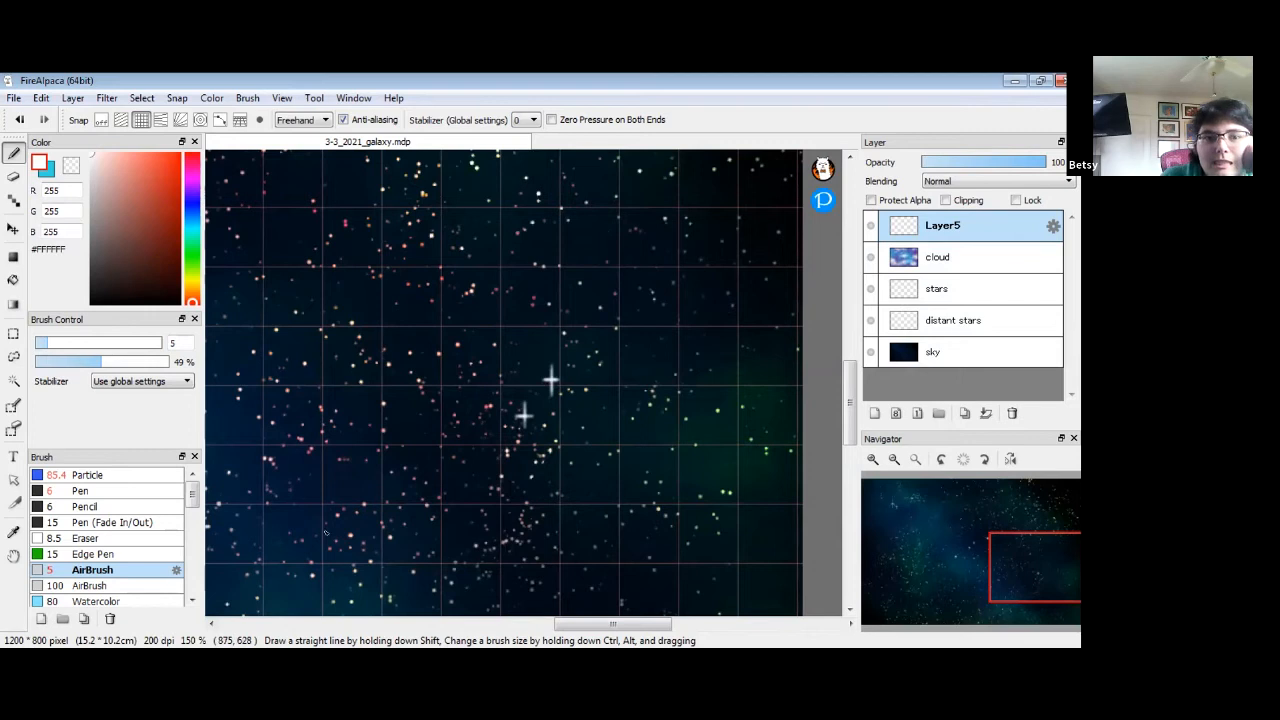
mouse_move(1026, 579)
left_click_drag(1026, 579, 920, 584)
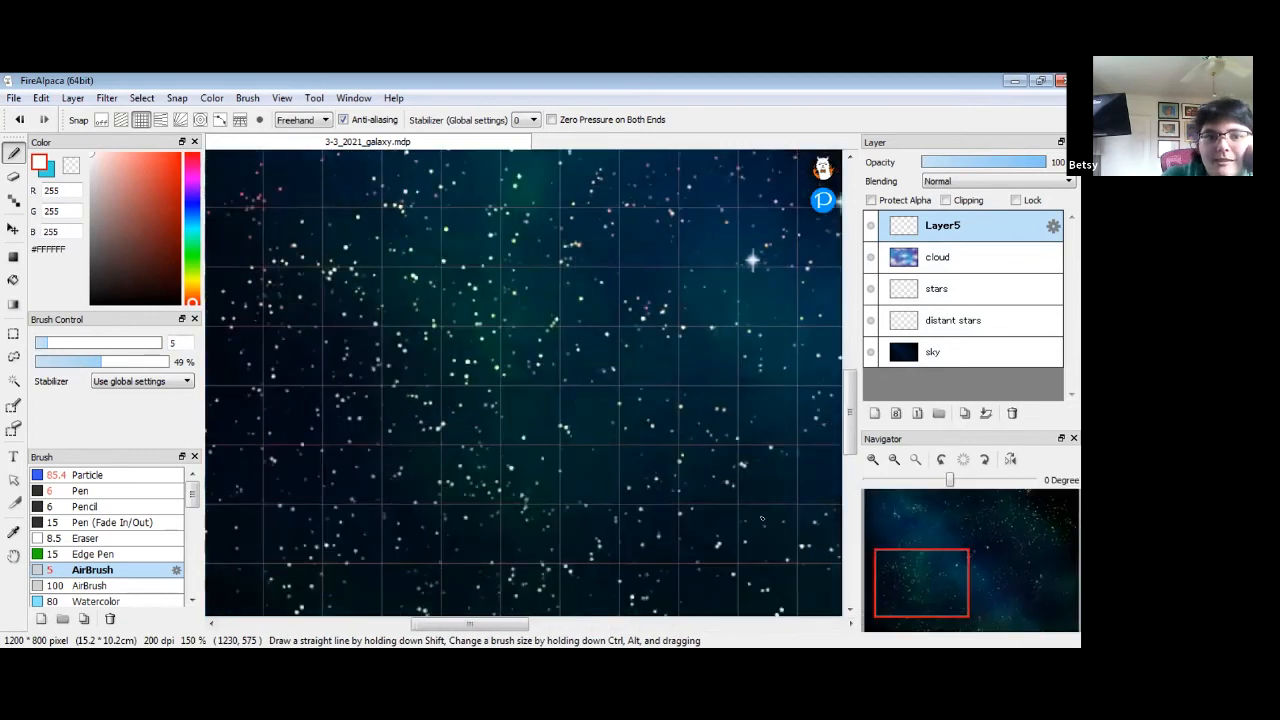
mouse_move(411, 482)
left_mouse_down()
mouse_move(411, 522)
mouse_move(432, 503)
mouse_move(411, 520)
left_mouse_up()
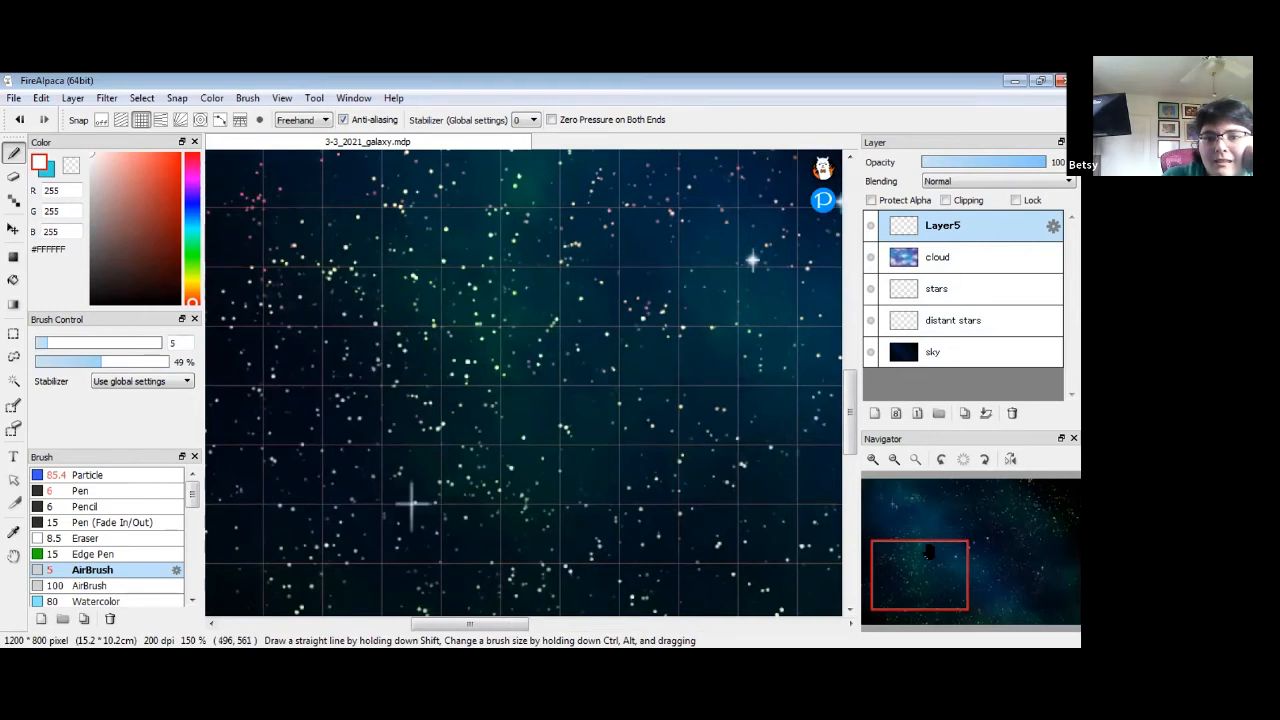
Step: Turn off the grid snap and add soft white glows to the five new cross-shaped stars, using the AirBrush at size 13.4
left_click_drag(940, 578, 978, 565)
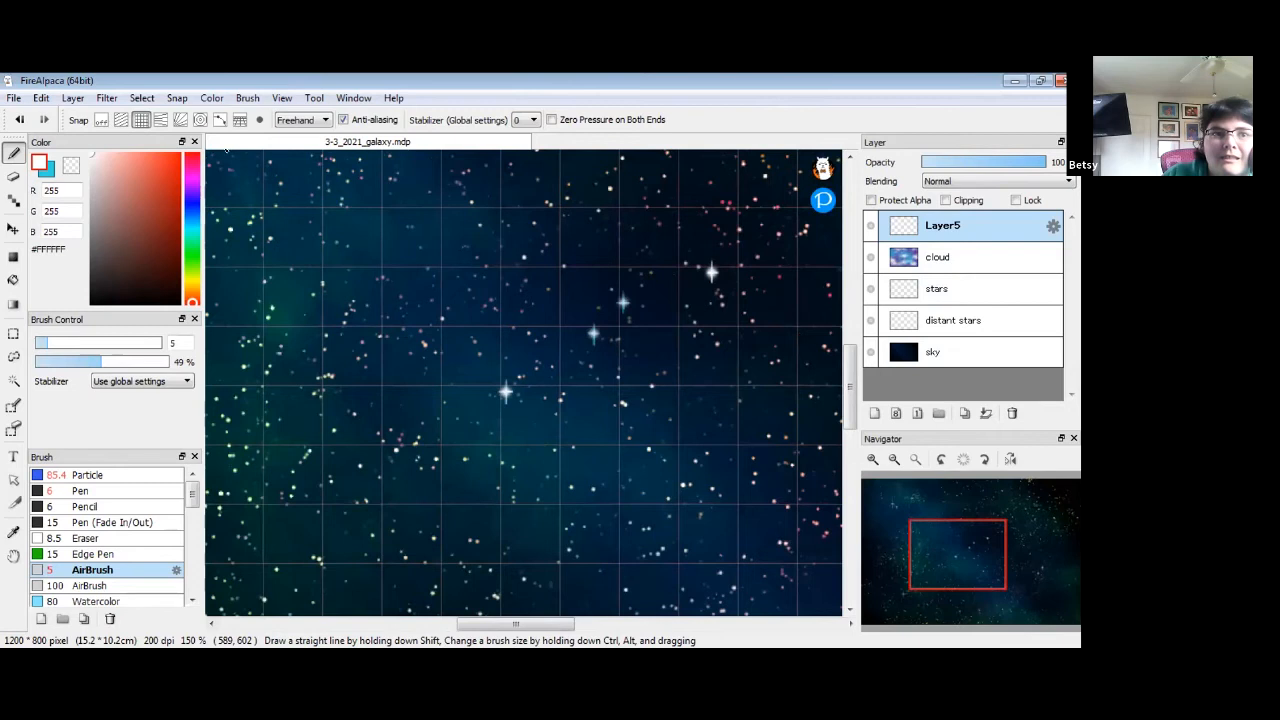
left_click(101, 119)
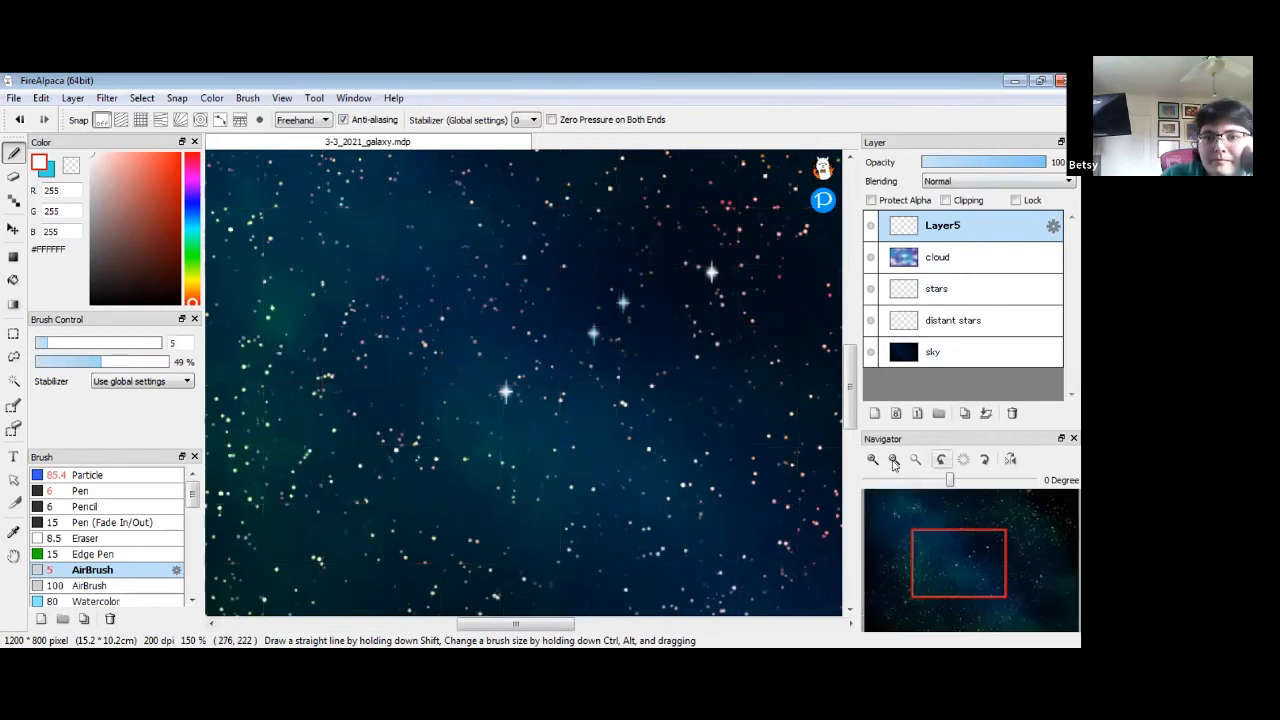
left_click(894, 459)
left_click(894, 459)
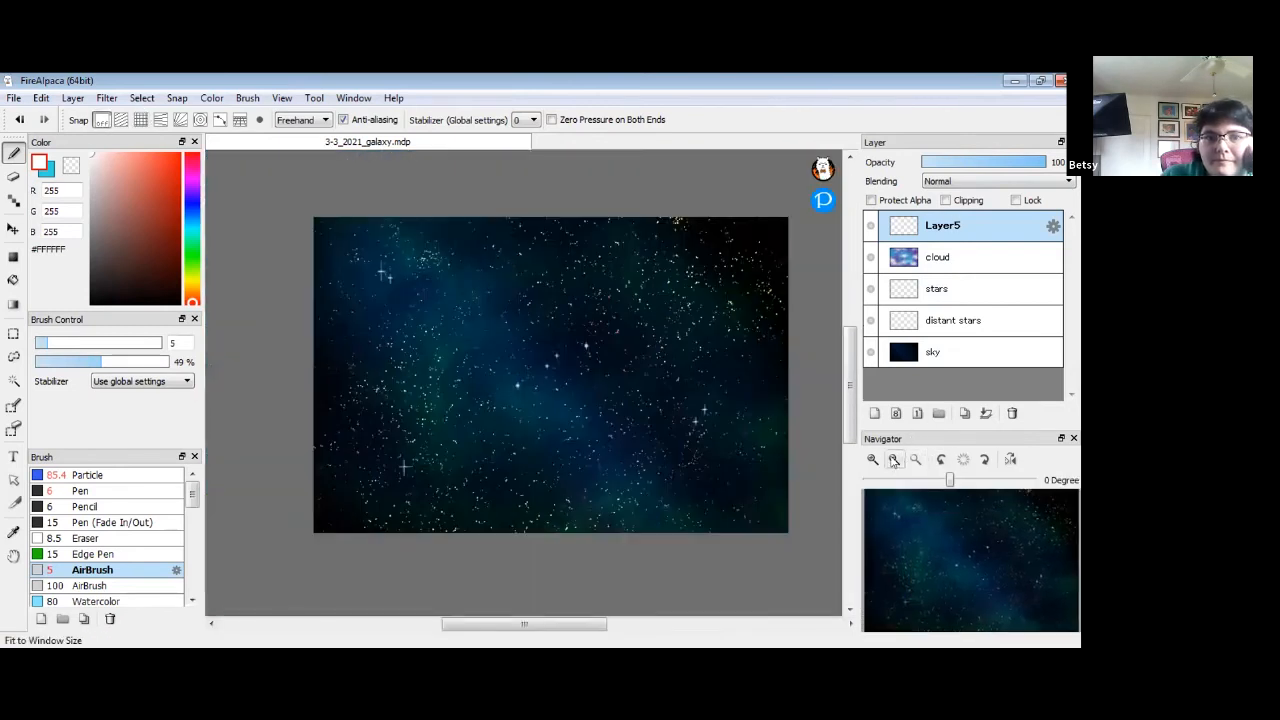
left_click(894, 459)
left_click(871, 459)
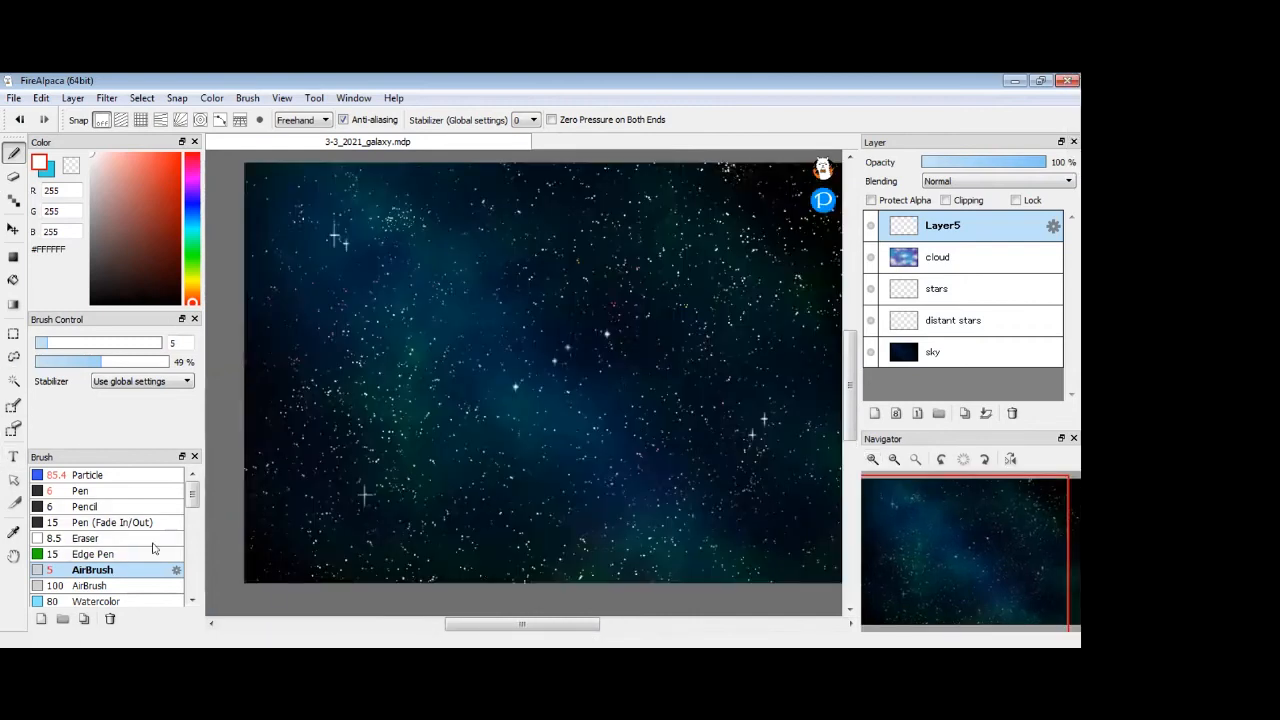
left_click_drag(43, 348, 70, 344)
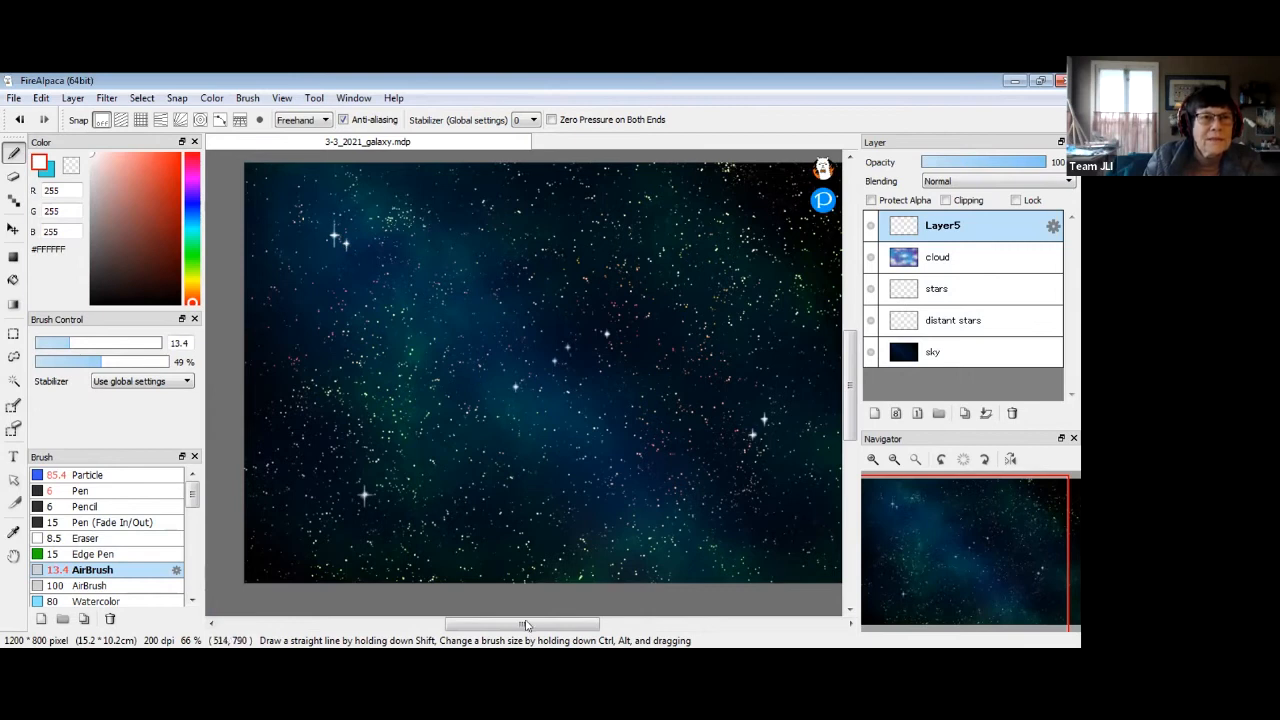
Step: Add a glowing white star in the canvas's upper-right area and draw its cross with the grid-snapped Pen at size 6, finishing with snapping off
left_click_drag(537, 629, 553, 629)
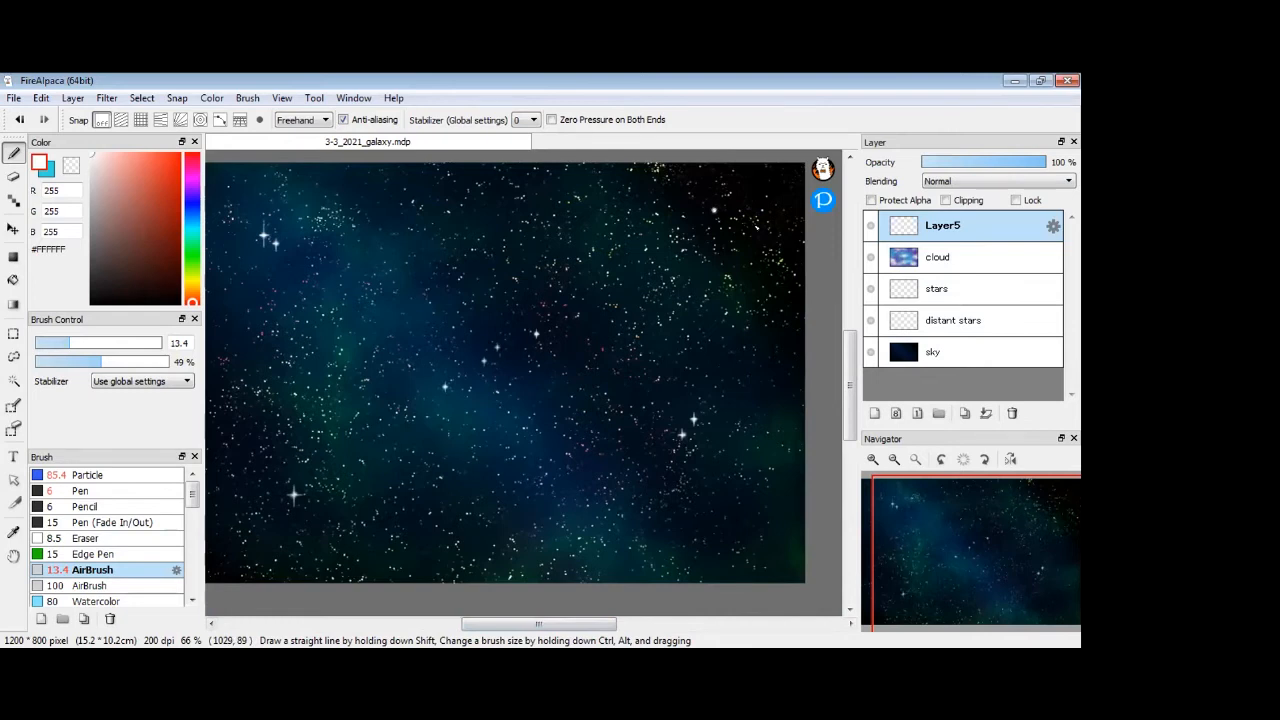
left_click(127, 493)
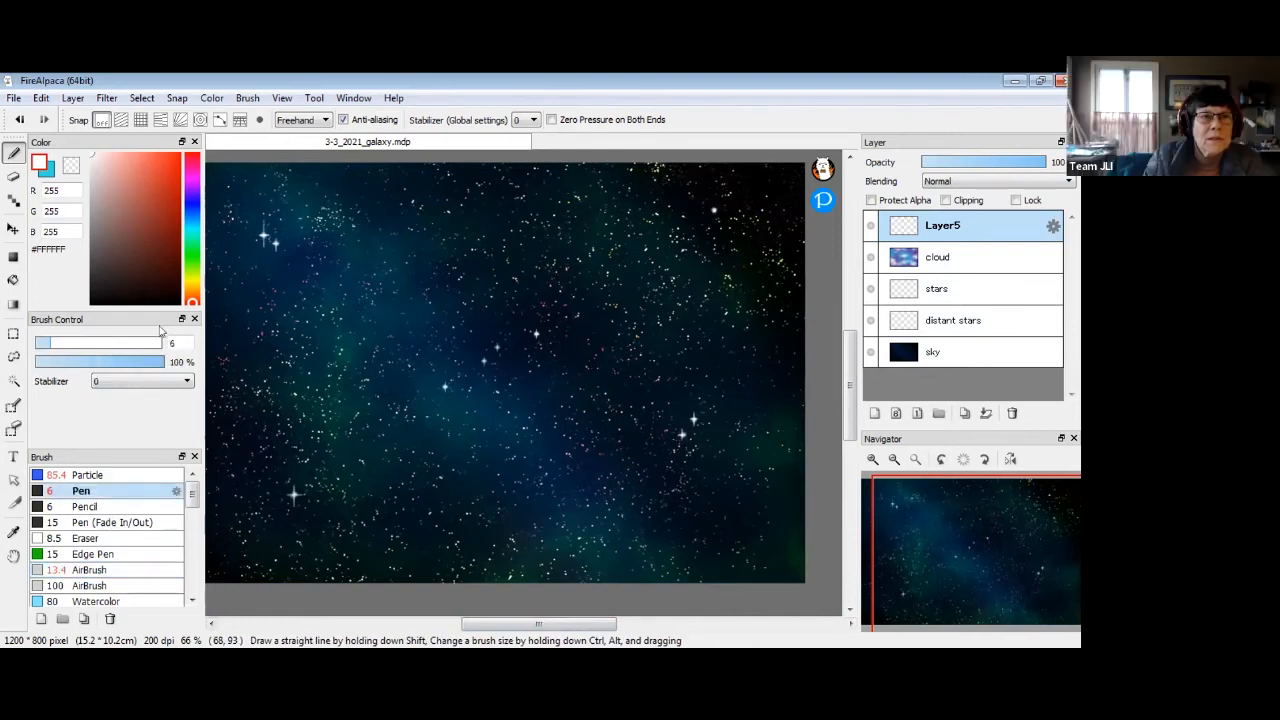
left_click(140, 119)
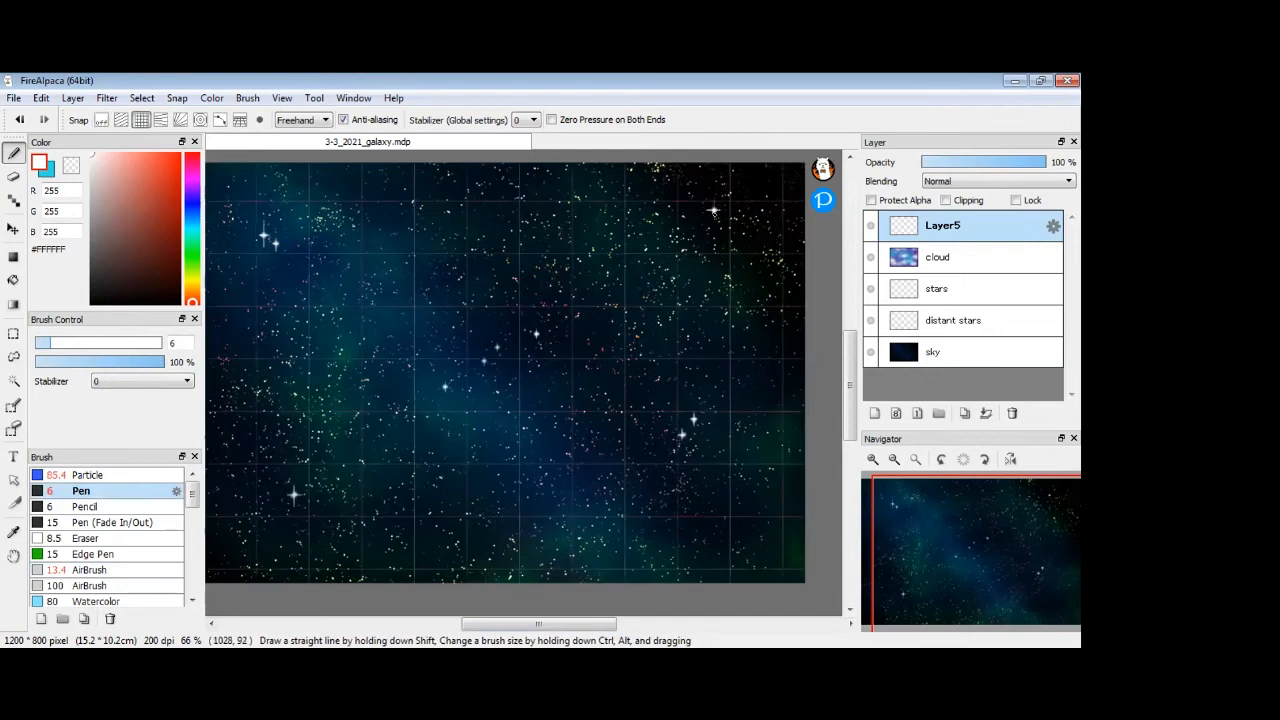
left_click(101, 119)
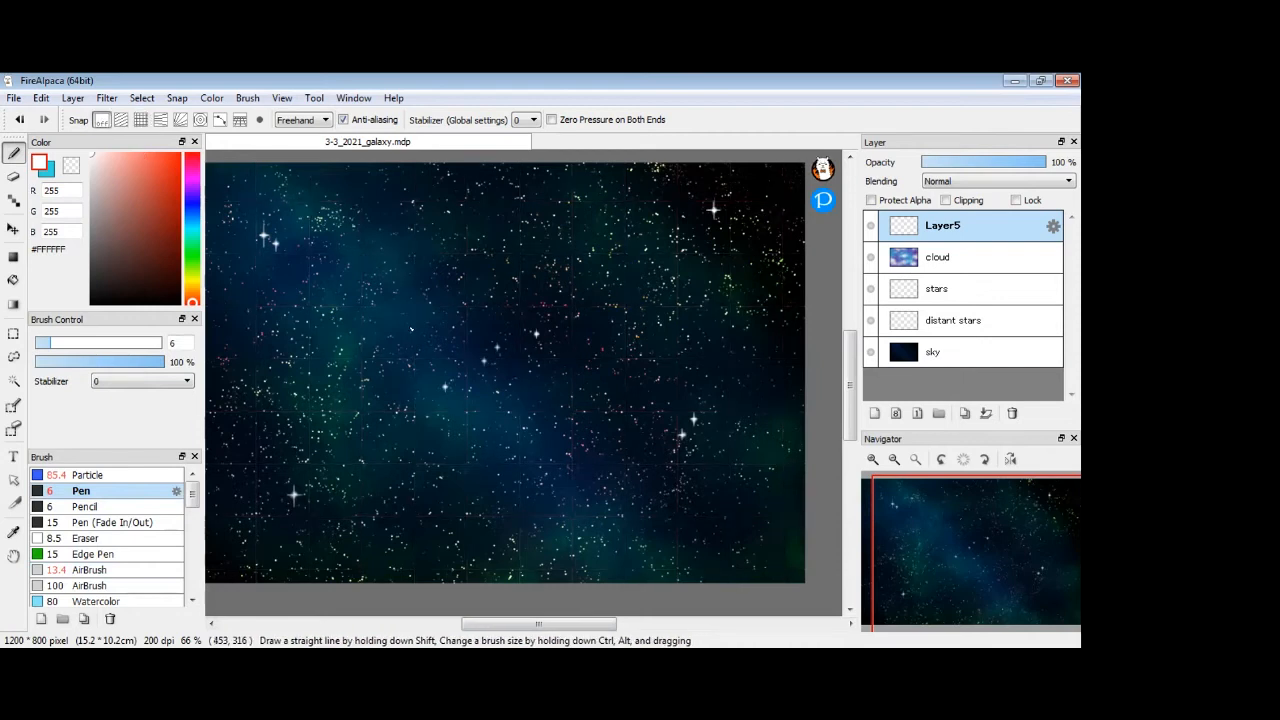
Step: Rename the layer holding the cross-shaped stars to "star flair"
double_click(950, 228)
type("star flair")
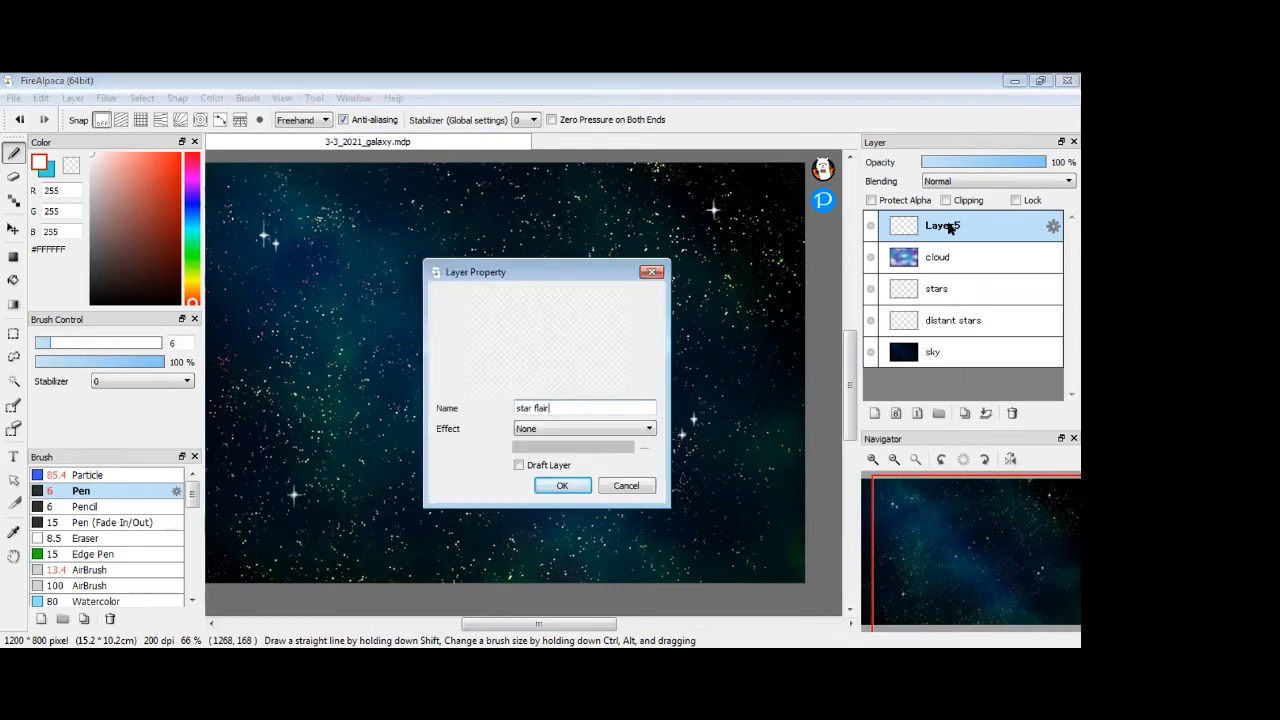
key("Return")
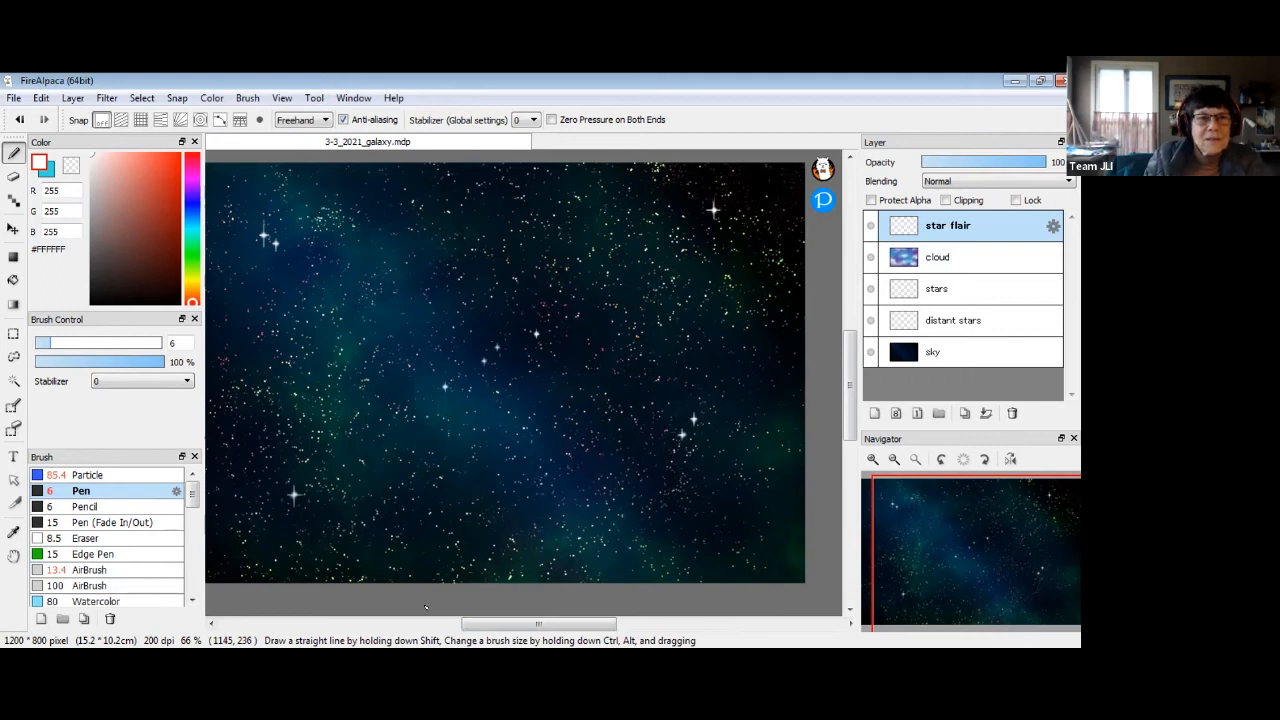
left_click_drag(538, 624, 532, 624)
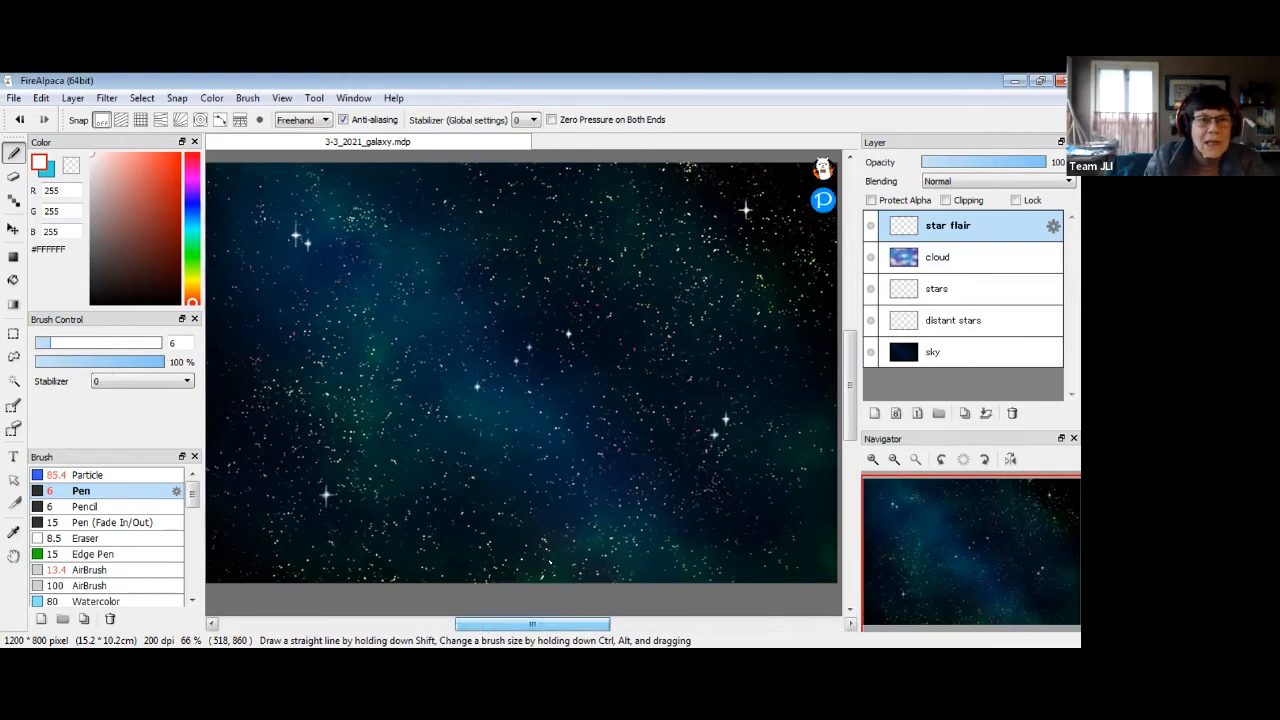
left_click_drag(850, 386, 850, 385)
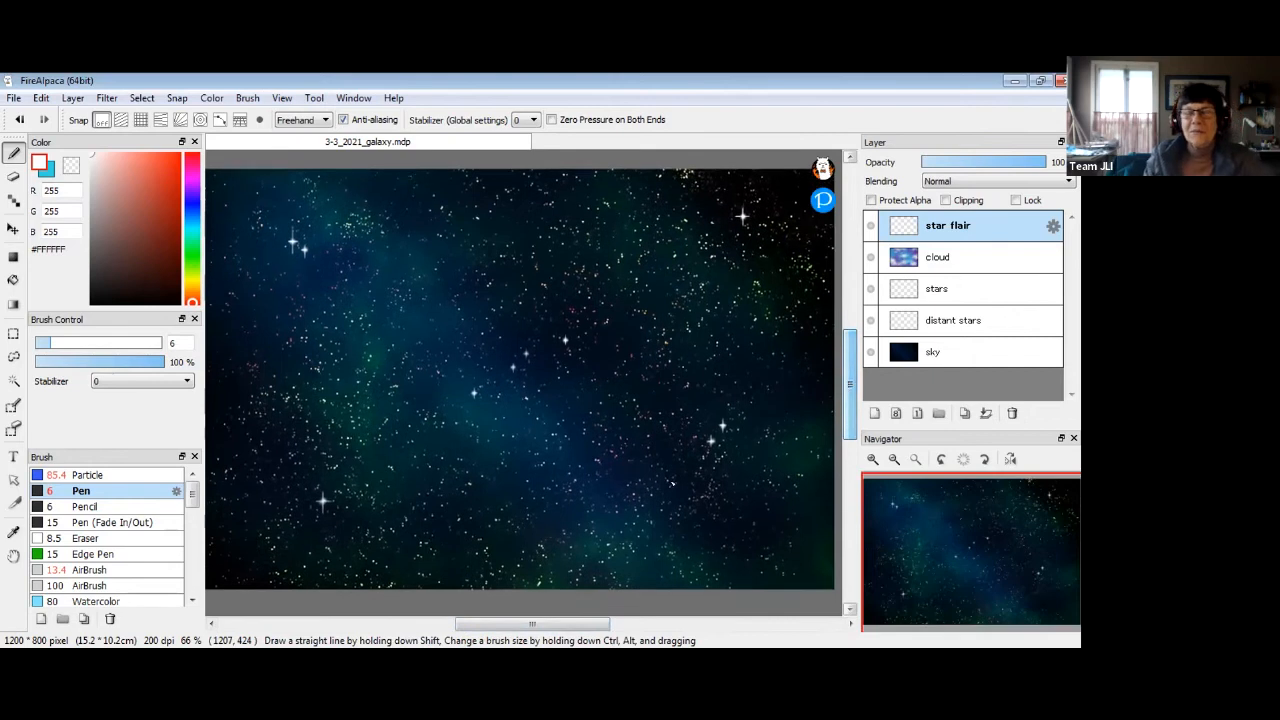
left_click_drag(532, 624, 606, 592)
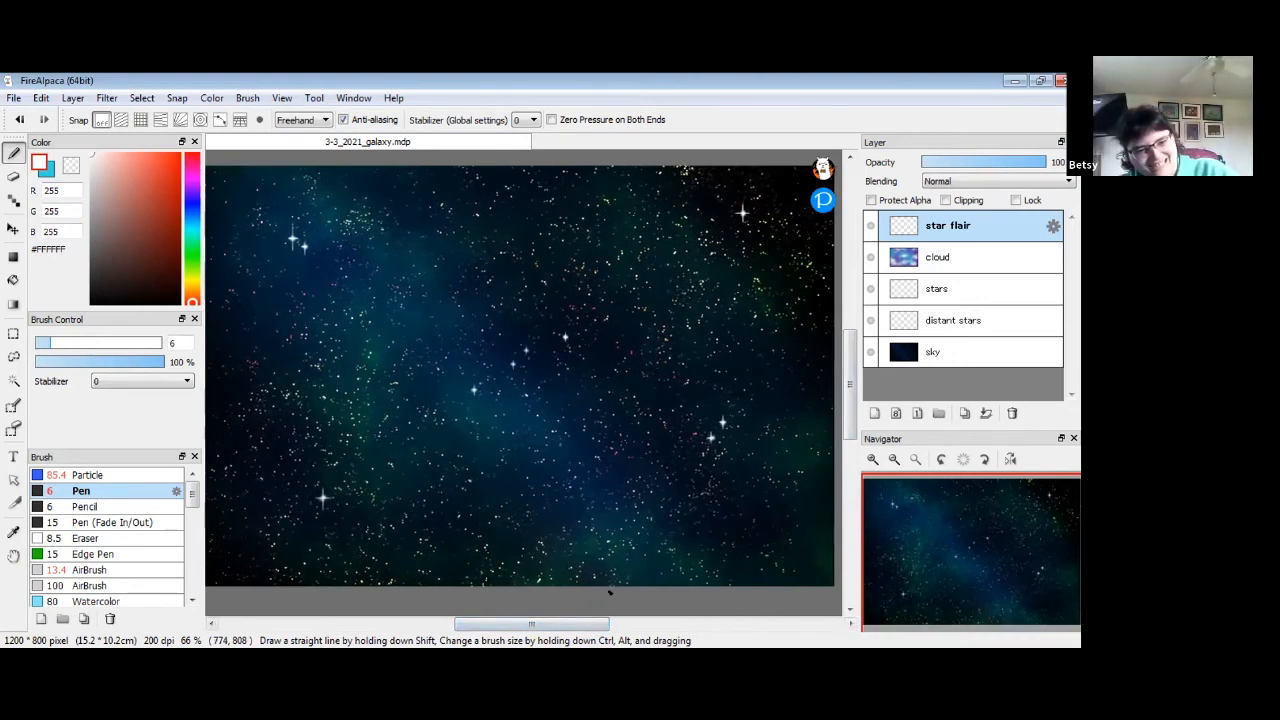
Step: Shift the hue of the sky layer to -18 with the Hue Saturation Brightness adjustment
key("ctrl")
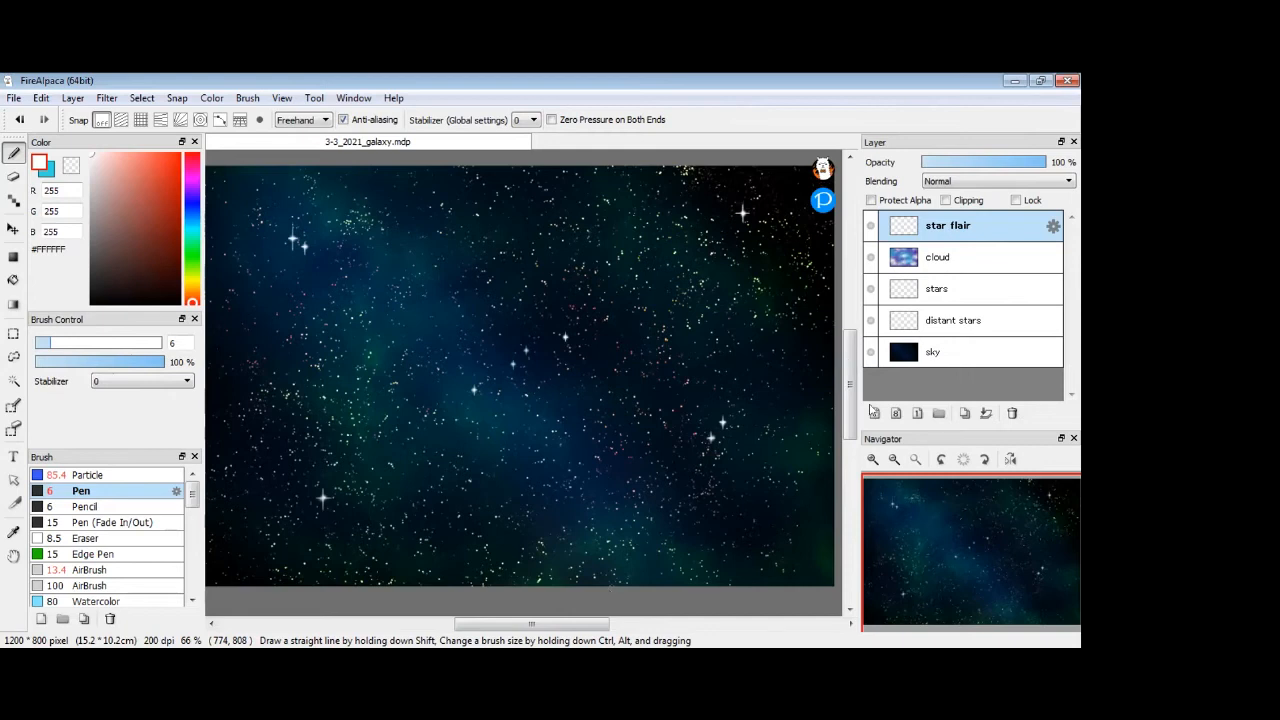
left_click(960, 362)
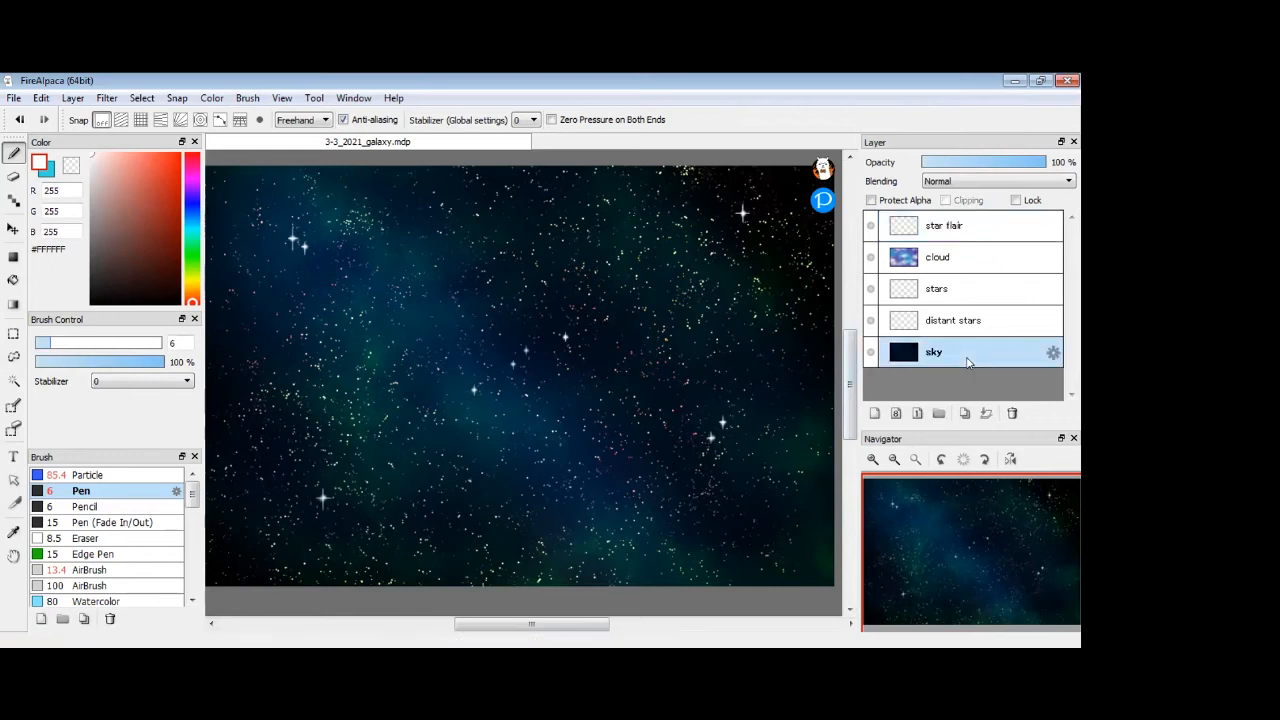
key("ctrl+u")
left_click_drag(566, 363, 534, 362)
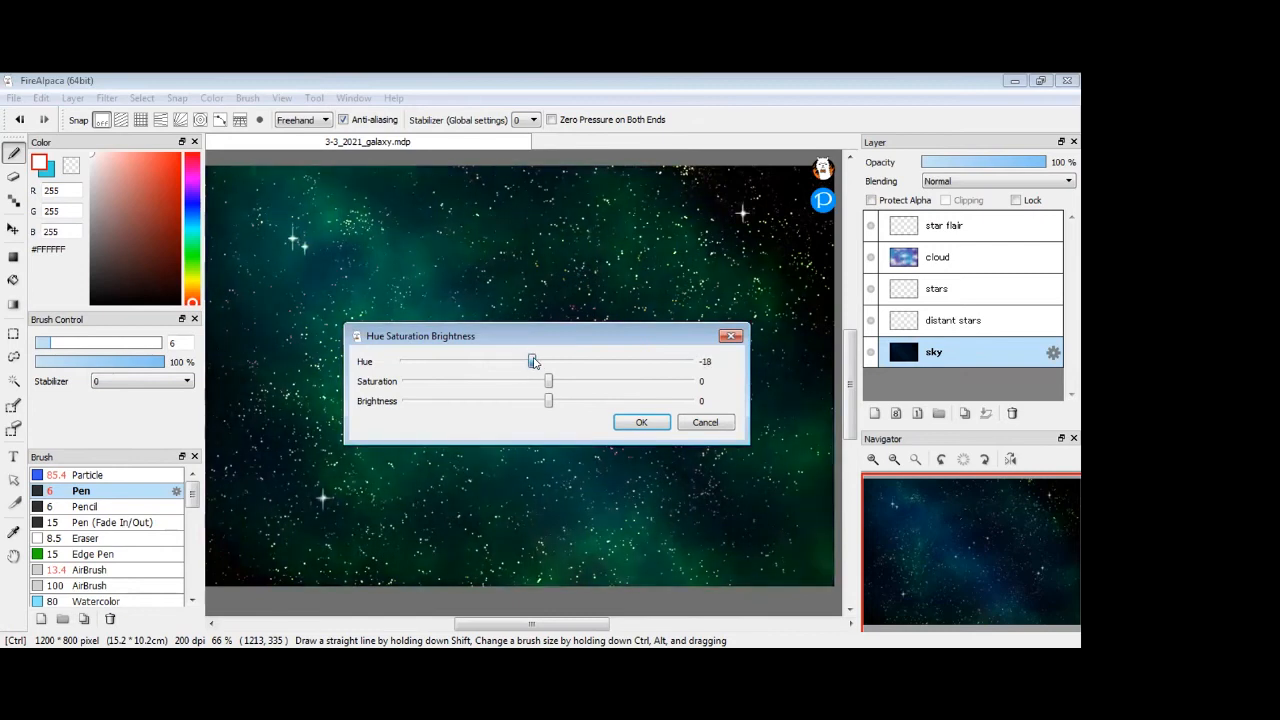
left_click(642, 423)
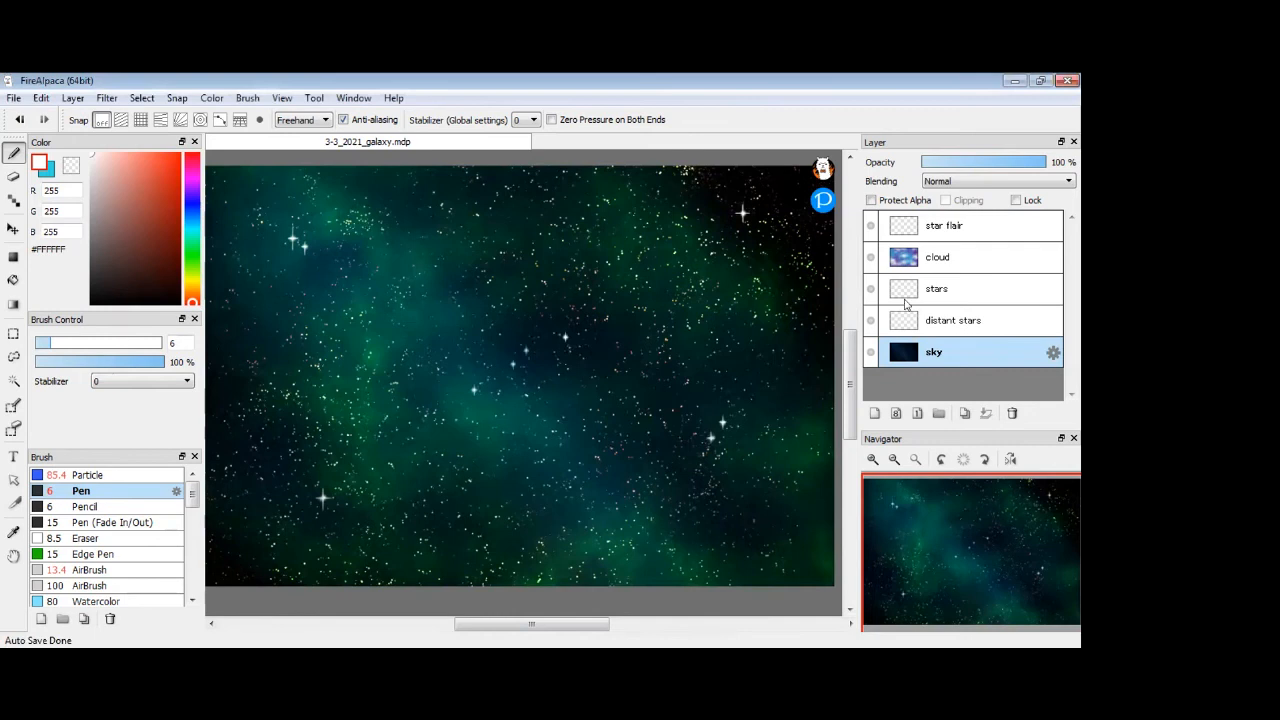
Step: Shift the hue of the cloud layer to +104 with the Hue Saturation Brightness adjustment
left_click(950, 262)
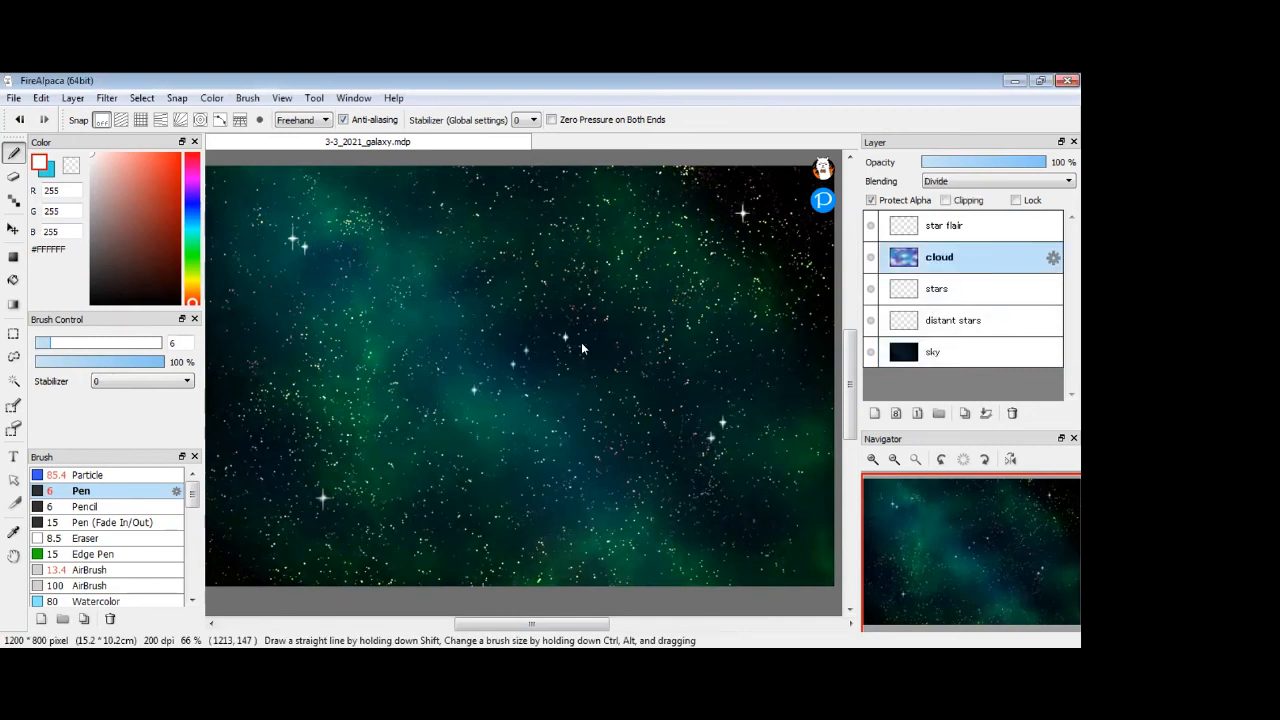
key("ctrl+u")
left_click_drag(548, 362, 641, 363)
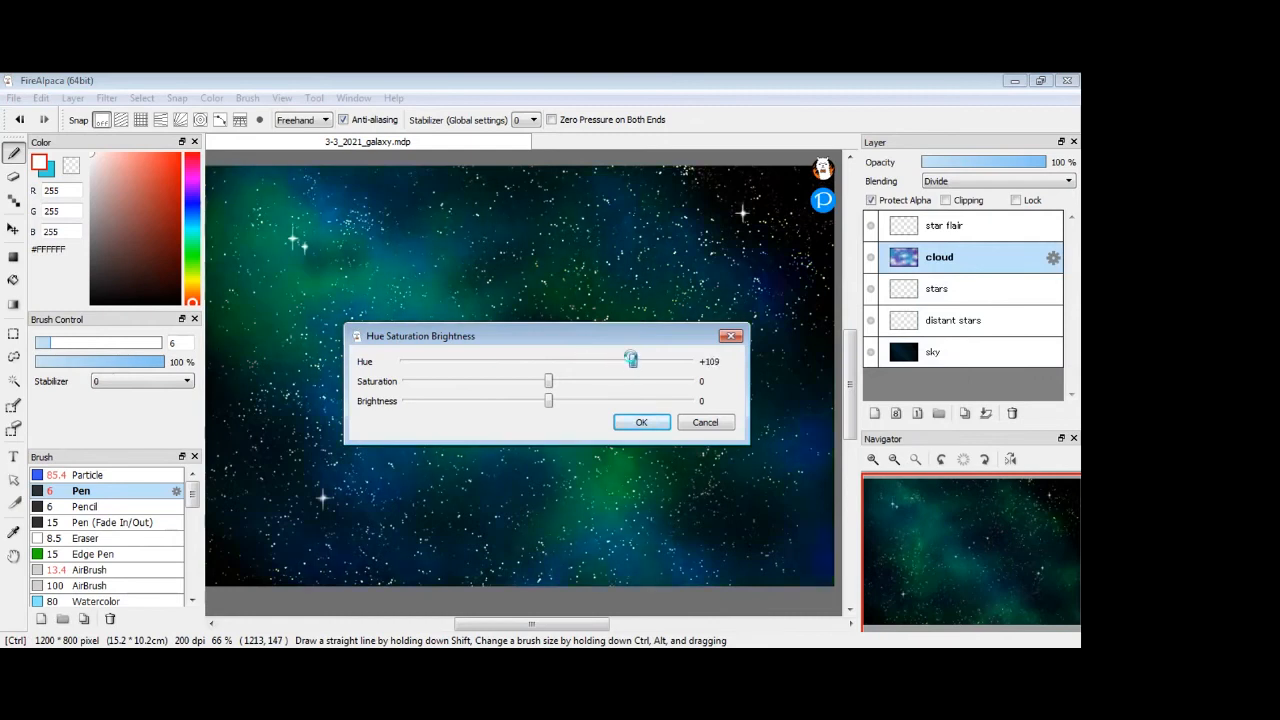
mouse_move(607, 369)
left_mouse_down()
mouse_move(427, 375)
mouse_move(624, 374)
mouse_move(629, 362)
left_mouse_up()
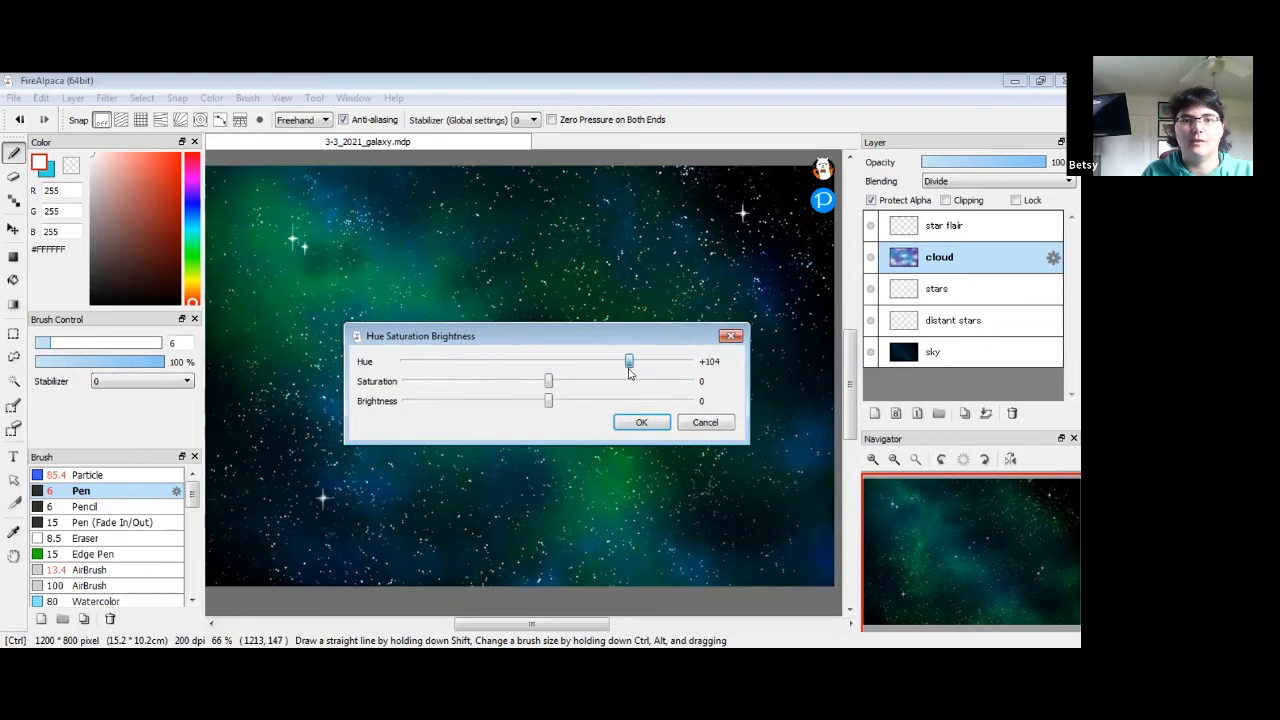
left_click(641, 422)
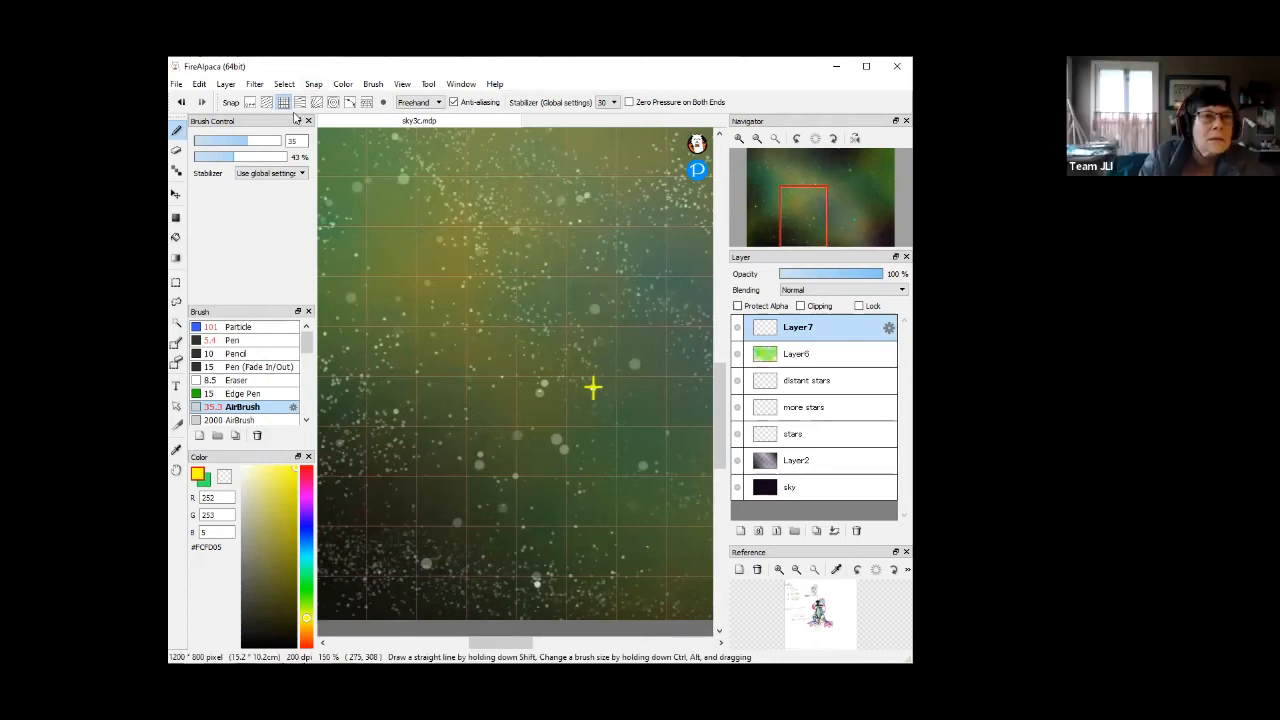
Step: Turn off the grid snap in the sky3c.mdp drawing with the yellow cross-shaped star
left_click(251, 103)
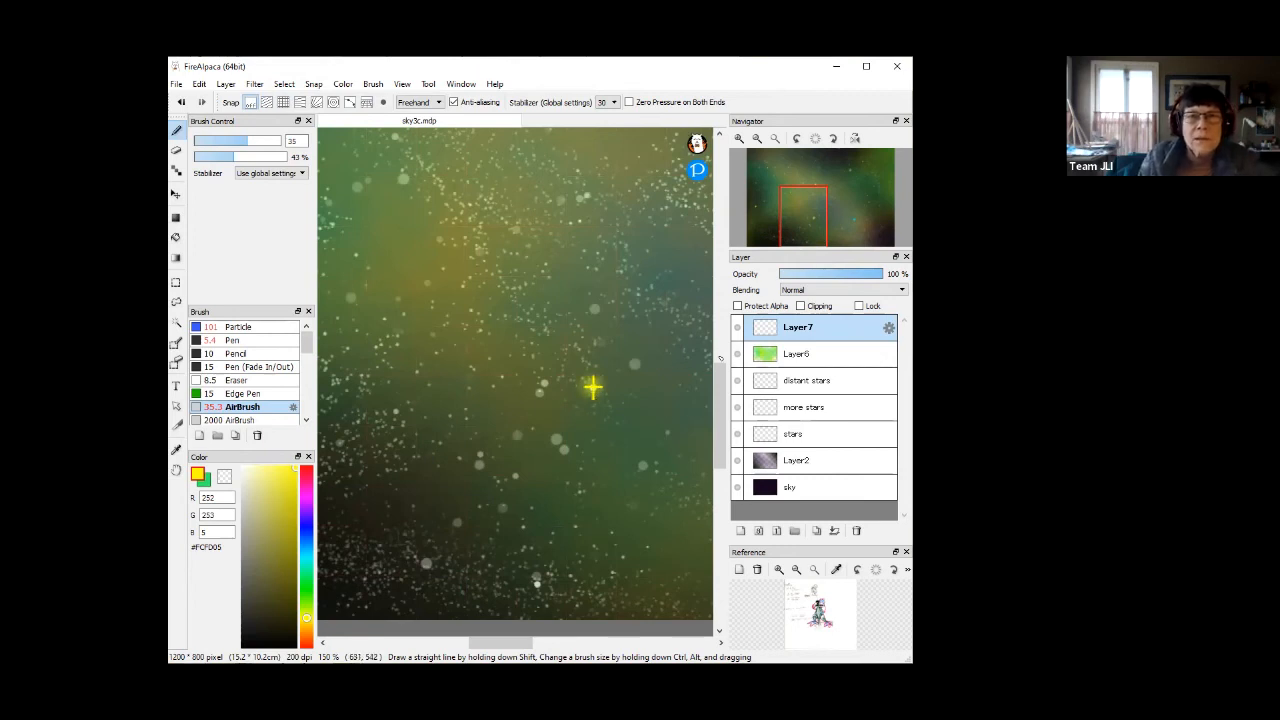
left_click_drag(724, 398, 724, 352)
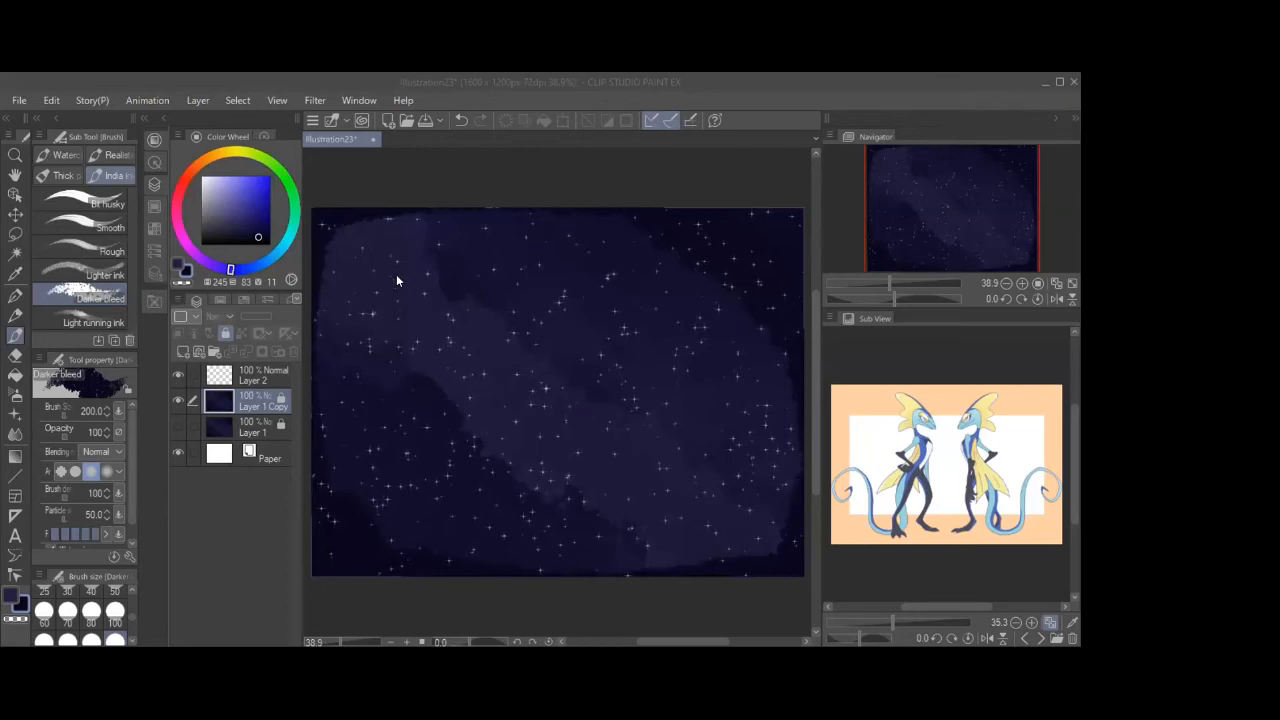
Step: Switch to Clip Studio Paint, inspect Layer 2's stars by hiding and showing the layer, and bring up the Sparkle A decoration brush
left_click(253, 382)
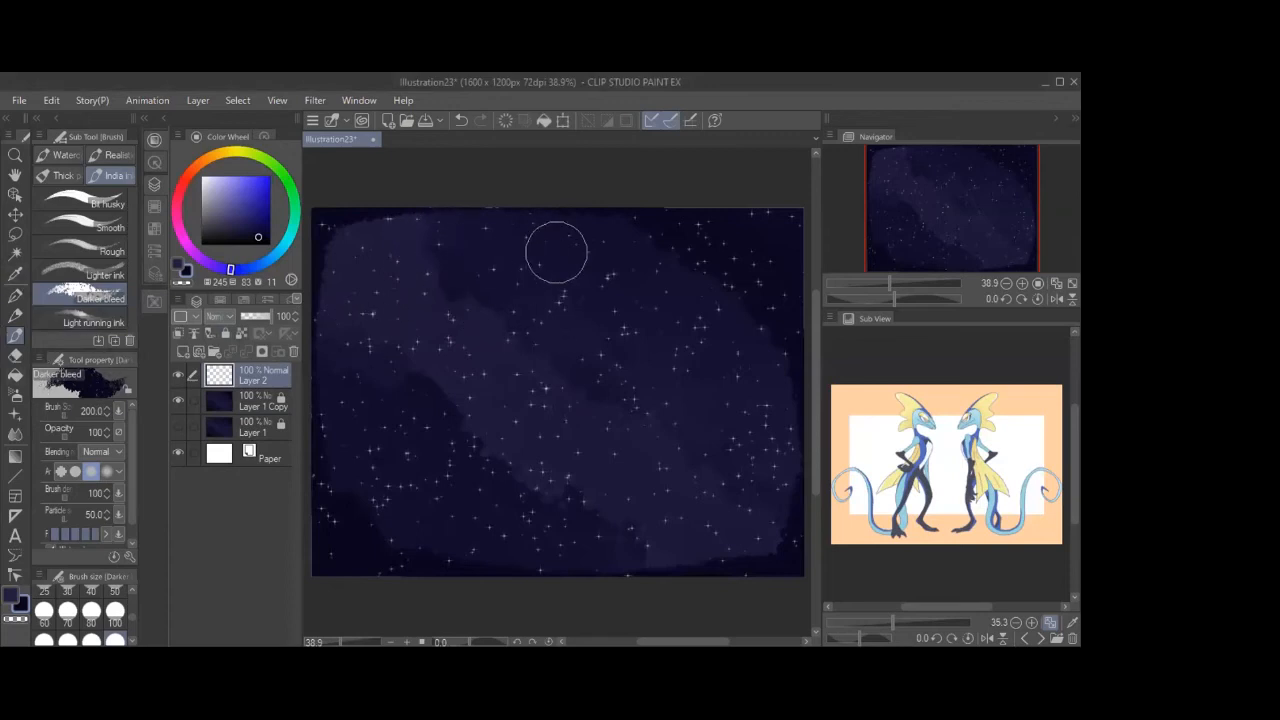
left_click(178, 376)
left_click(178, 375)
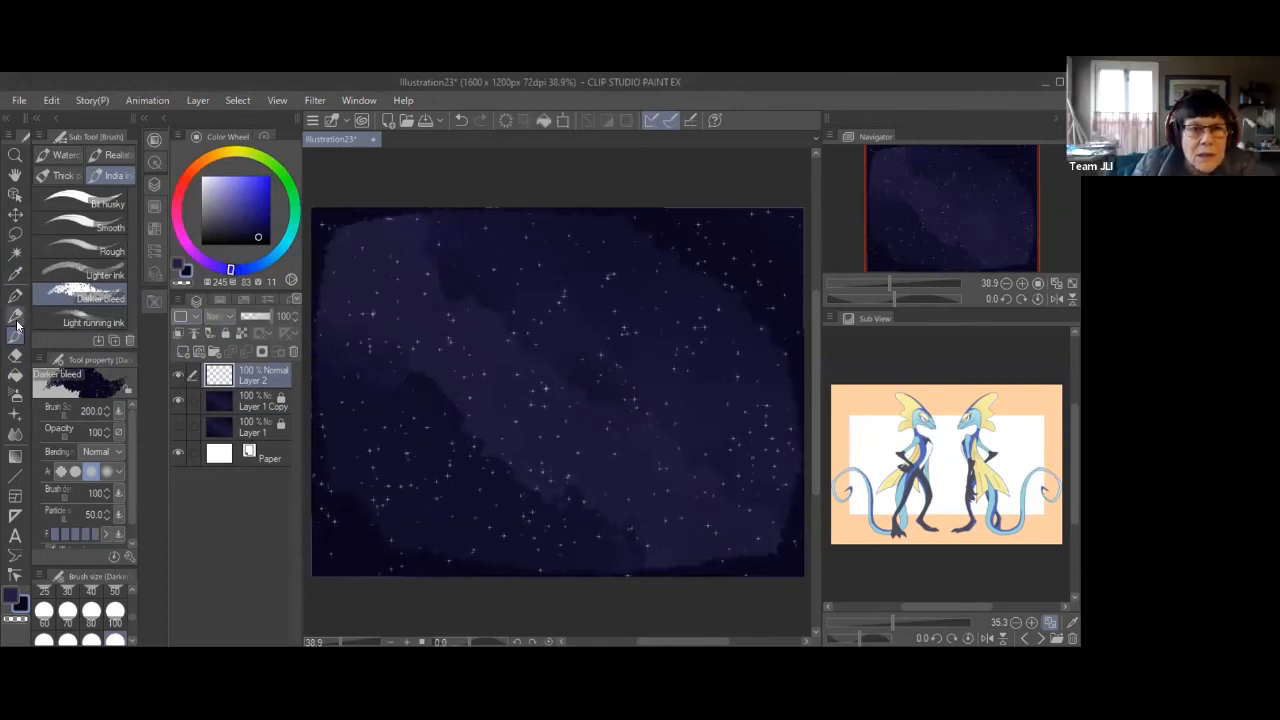
left_click(15, 413)
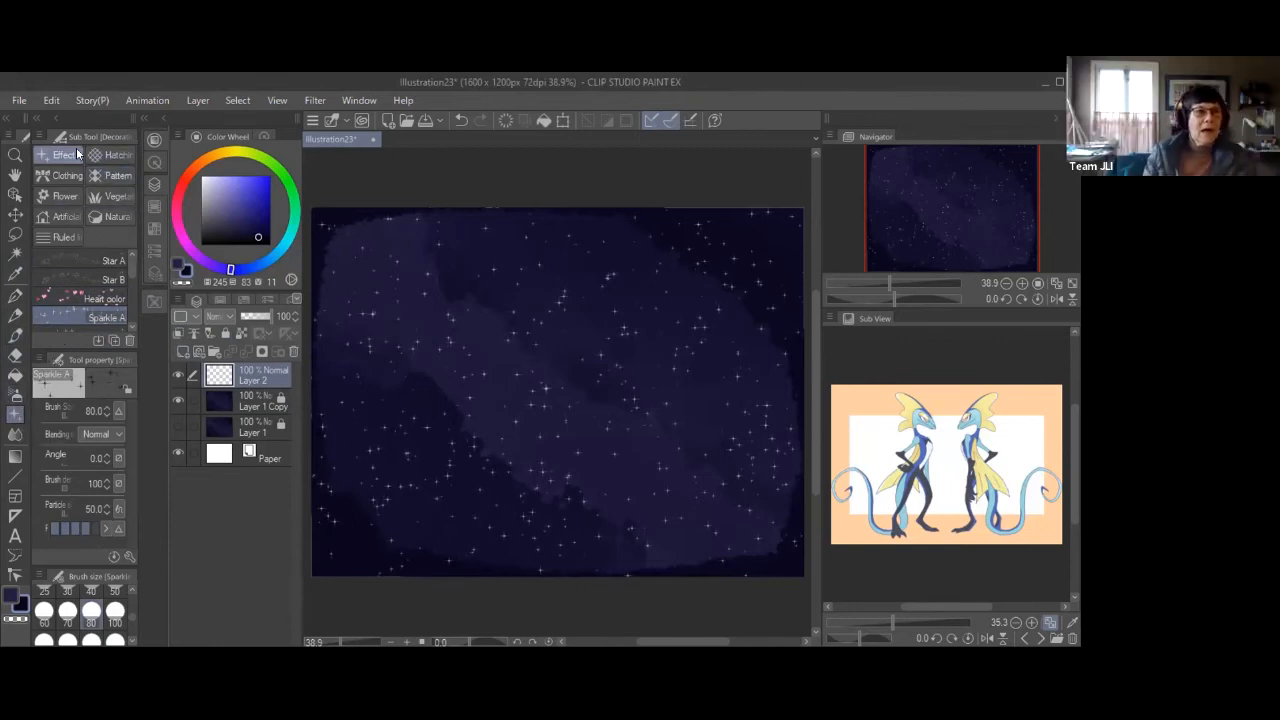
scroll(109, 270, "down", 2)
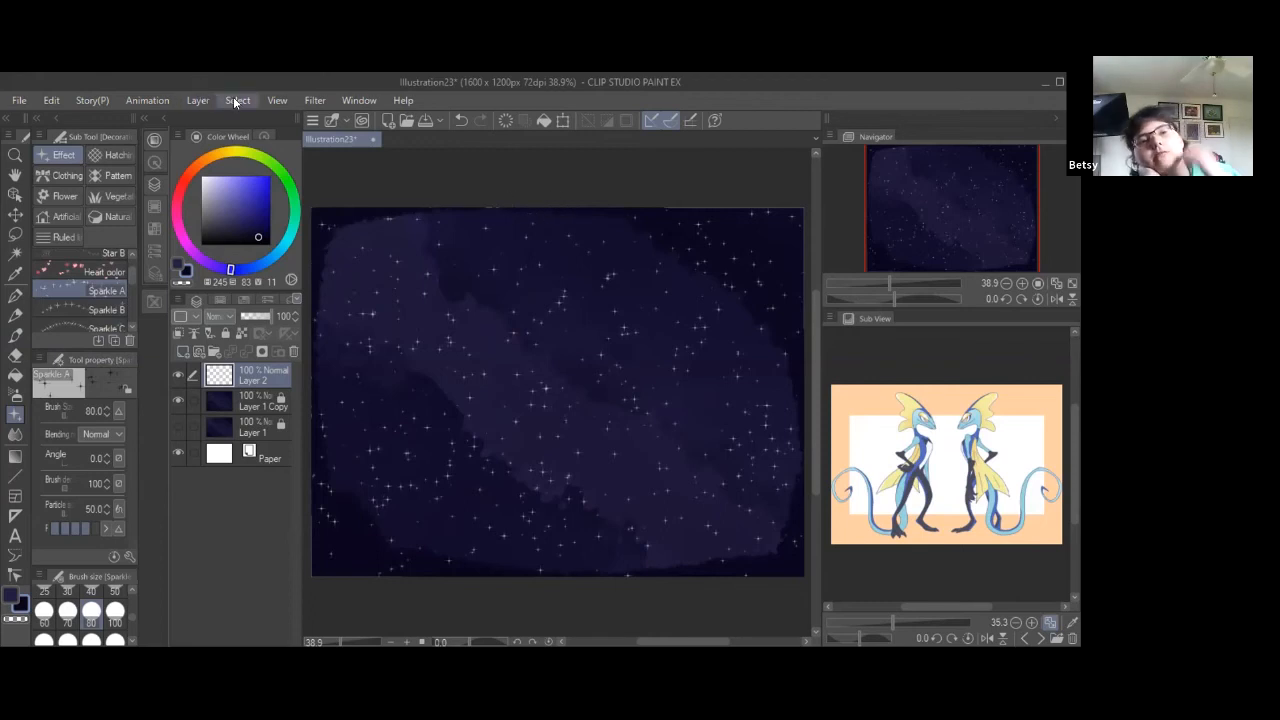
Step: Try the ZigZag distortion filter on the stars in Layer 2
left_click(321, 104)
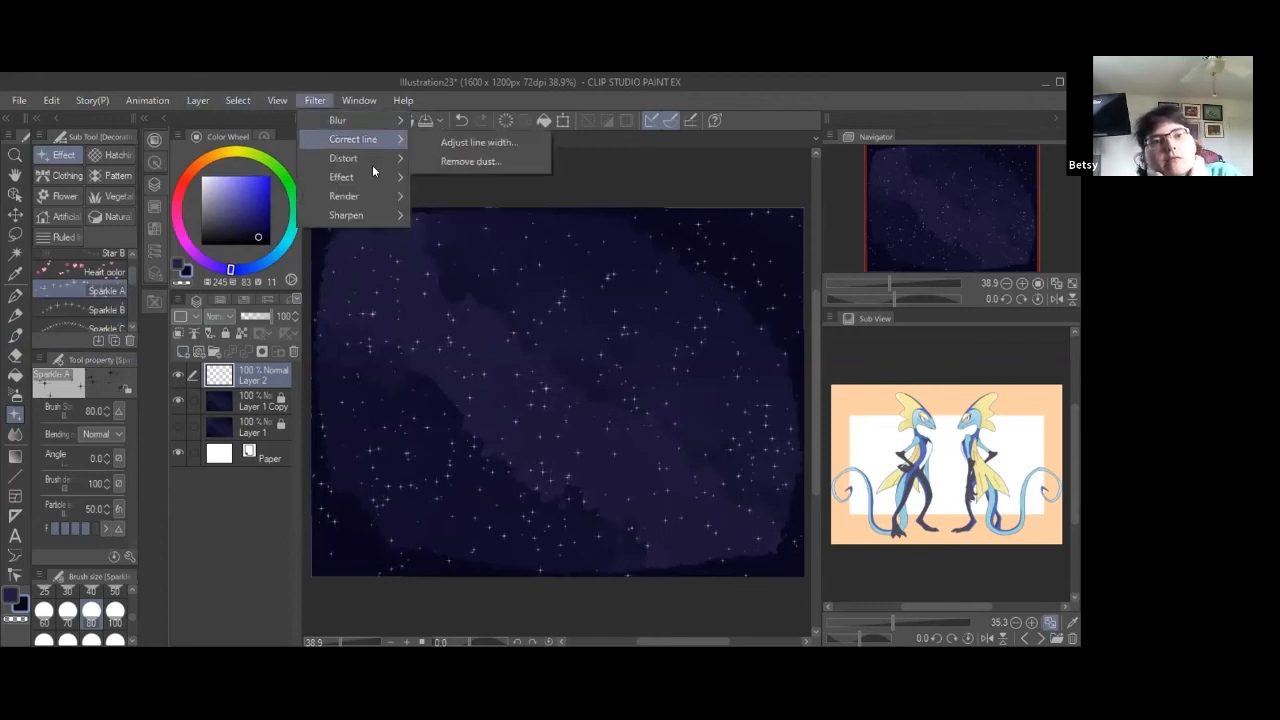
mouse_move(376, 196)
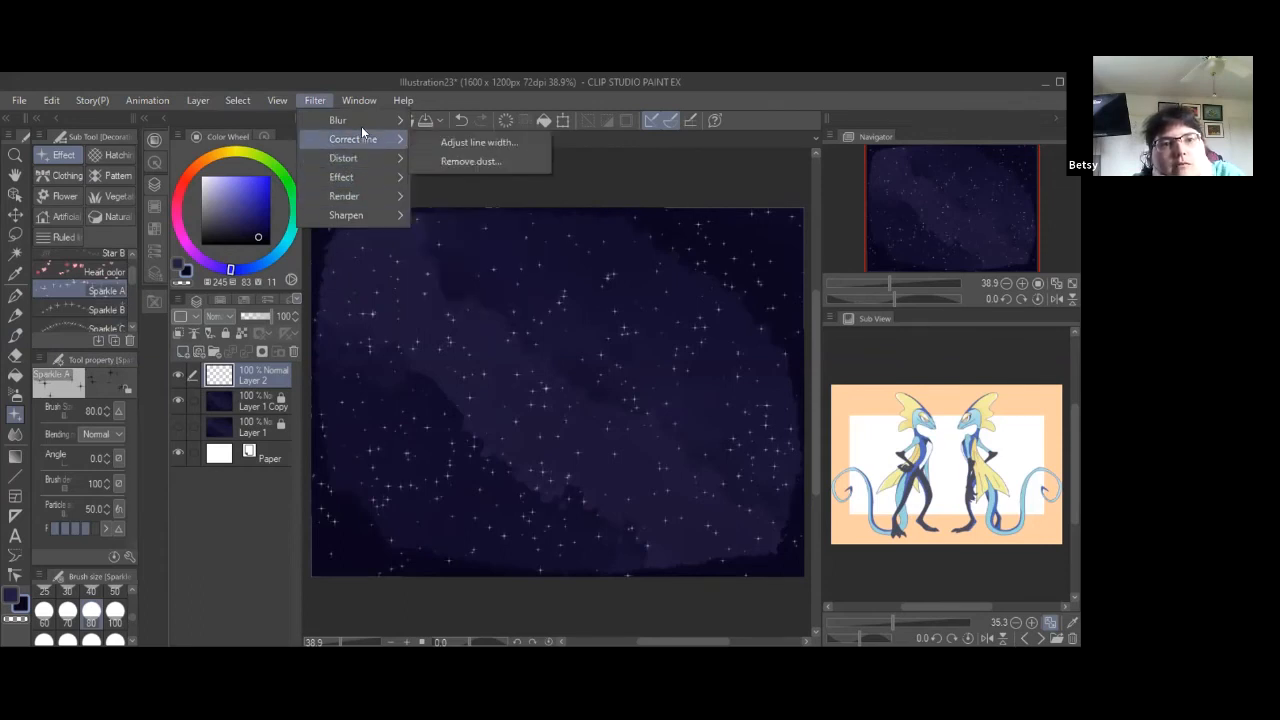
mouse_move(366, 122)
mouse_move(380, 156)
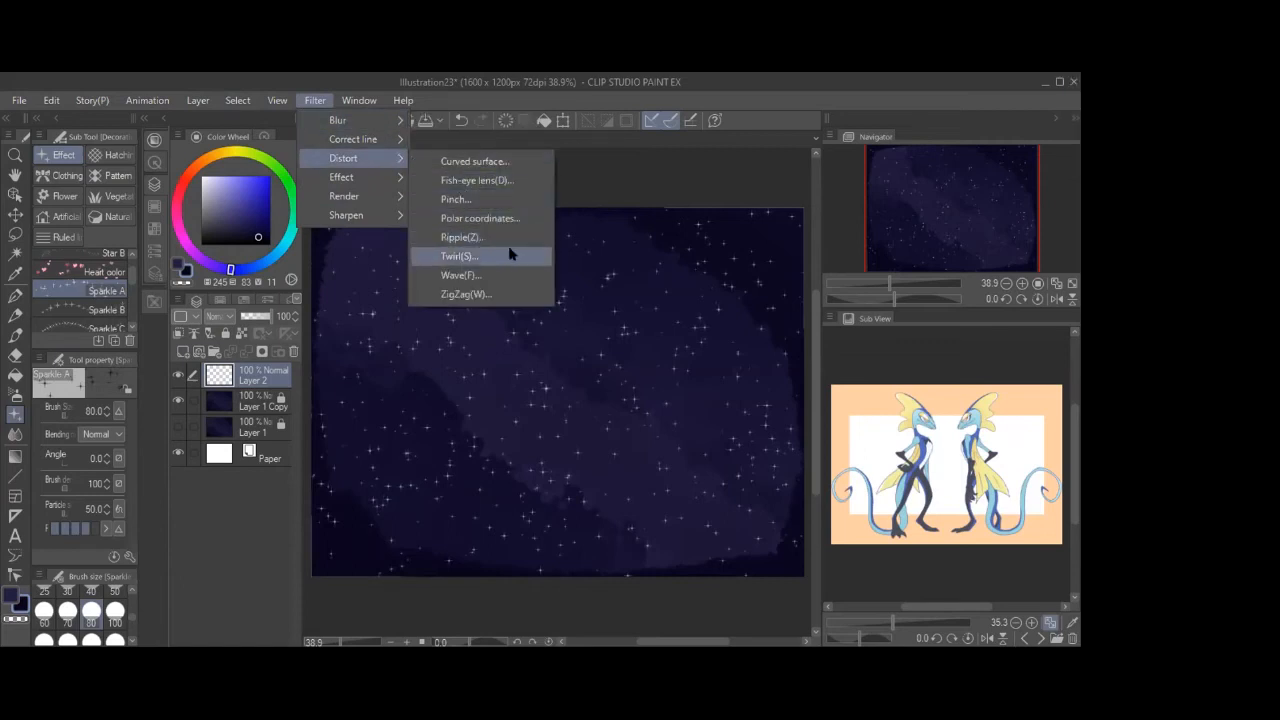
left_click(512, 302)
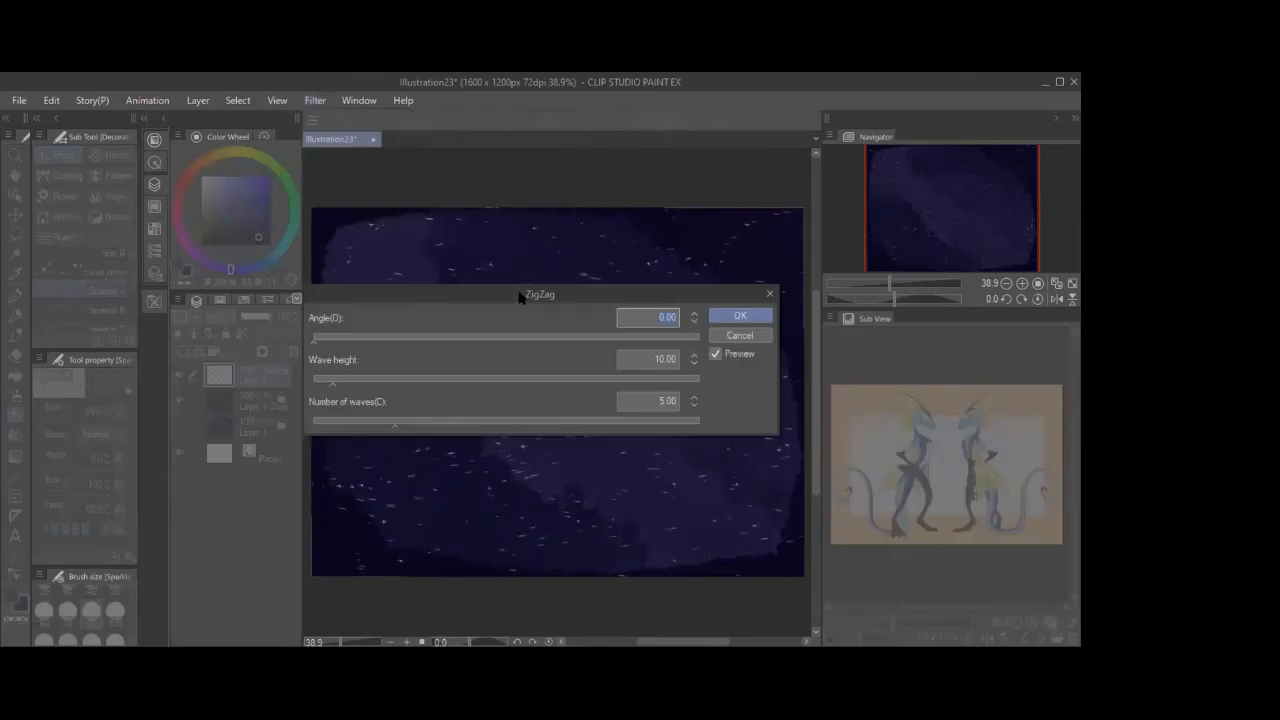
left_click_drag(513, 300, 180, 450)
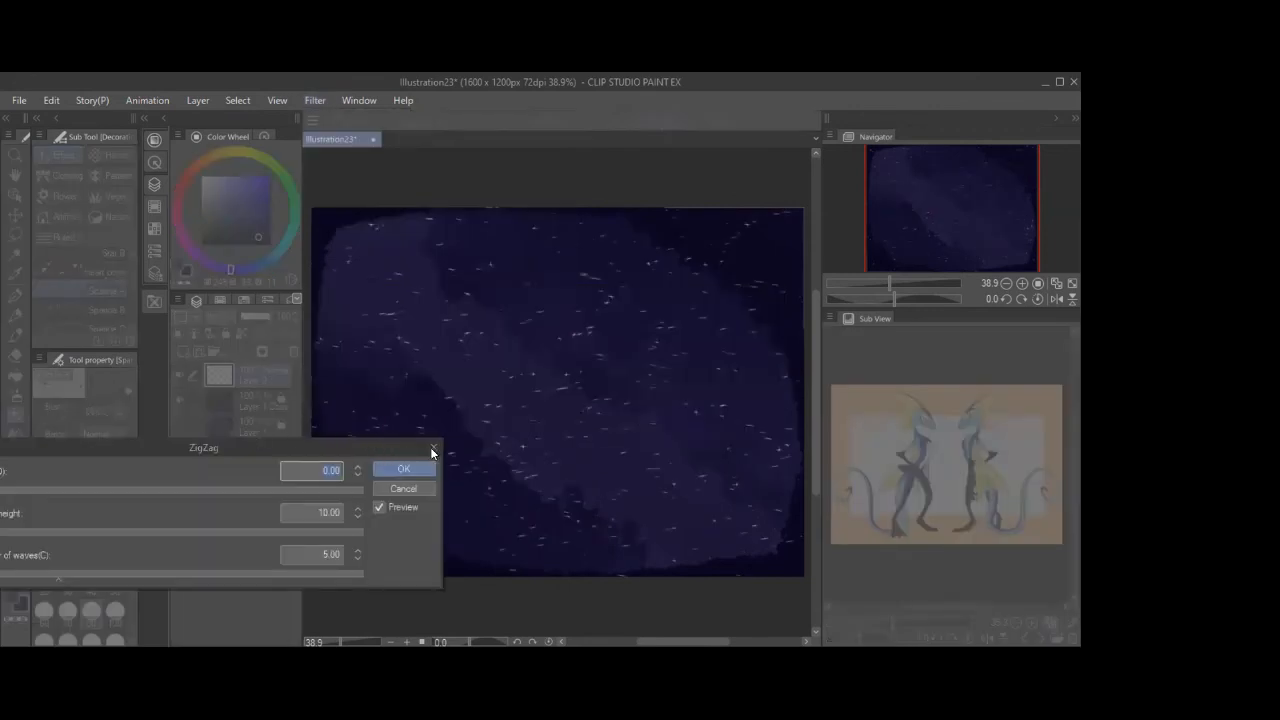
key("Escape")
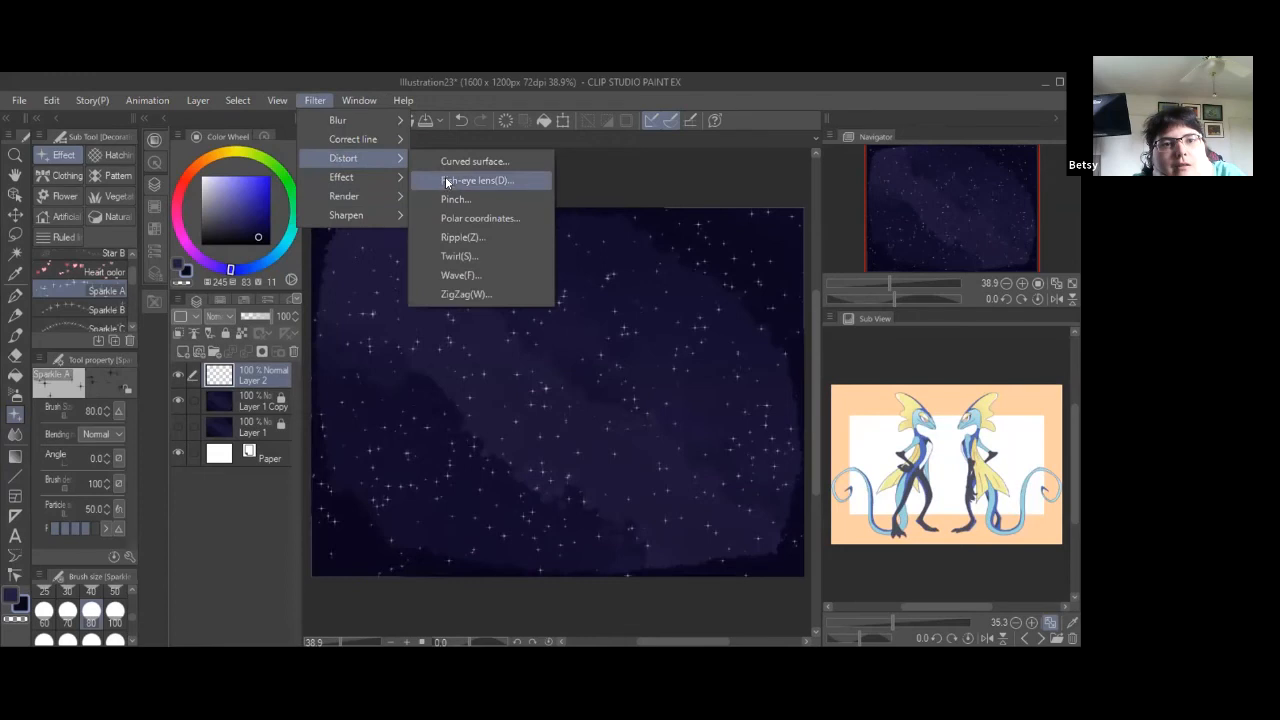
Step: Try the Fish-eye lens filter on the stars in Layer 2 with a distortion of 17.62
left_click(449, 188)
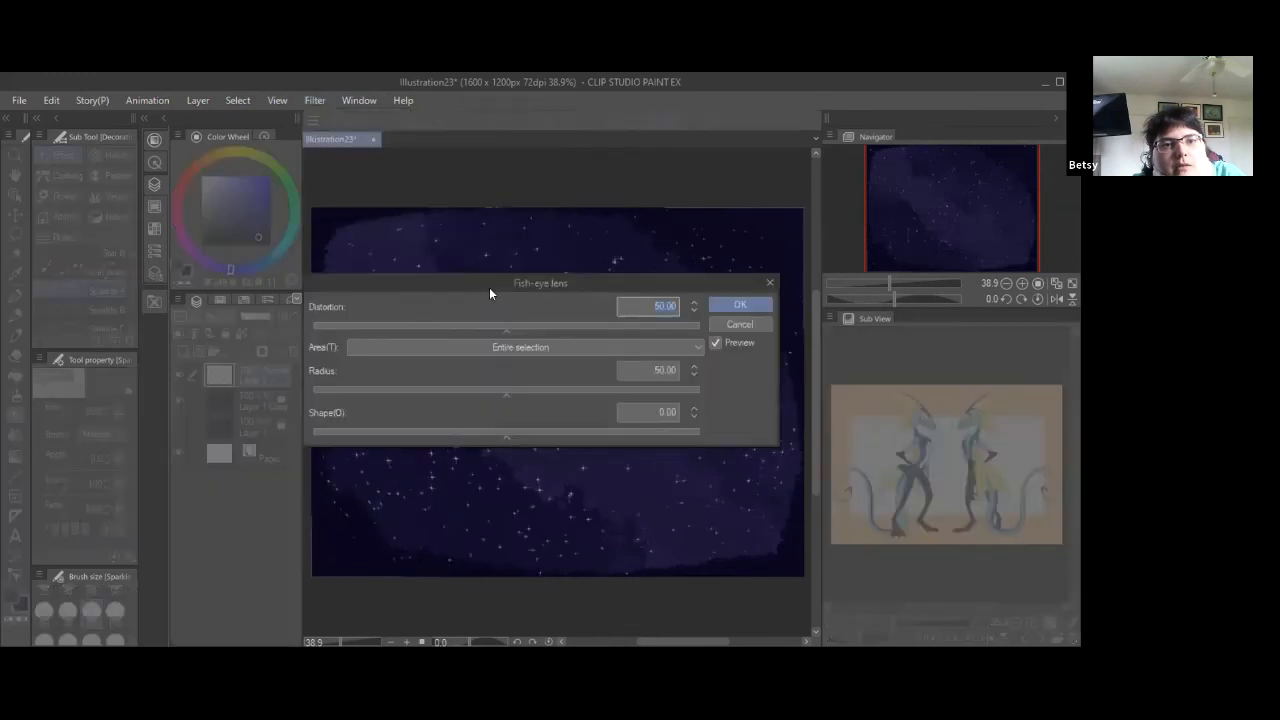
left_click_drag(489, 287, 220, 466)
left_click(216, 503)
left_click_drag(177, 503, 129, 506)
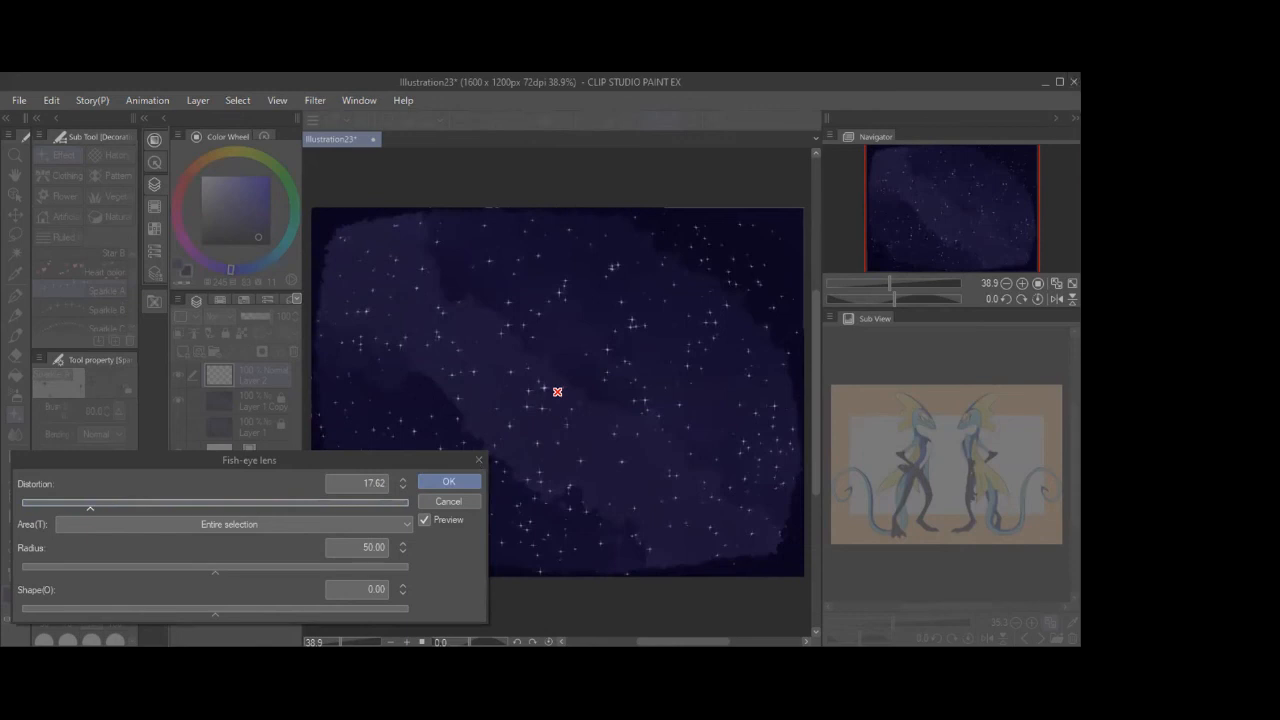
key("Escape")
left_click(360, 101)
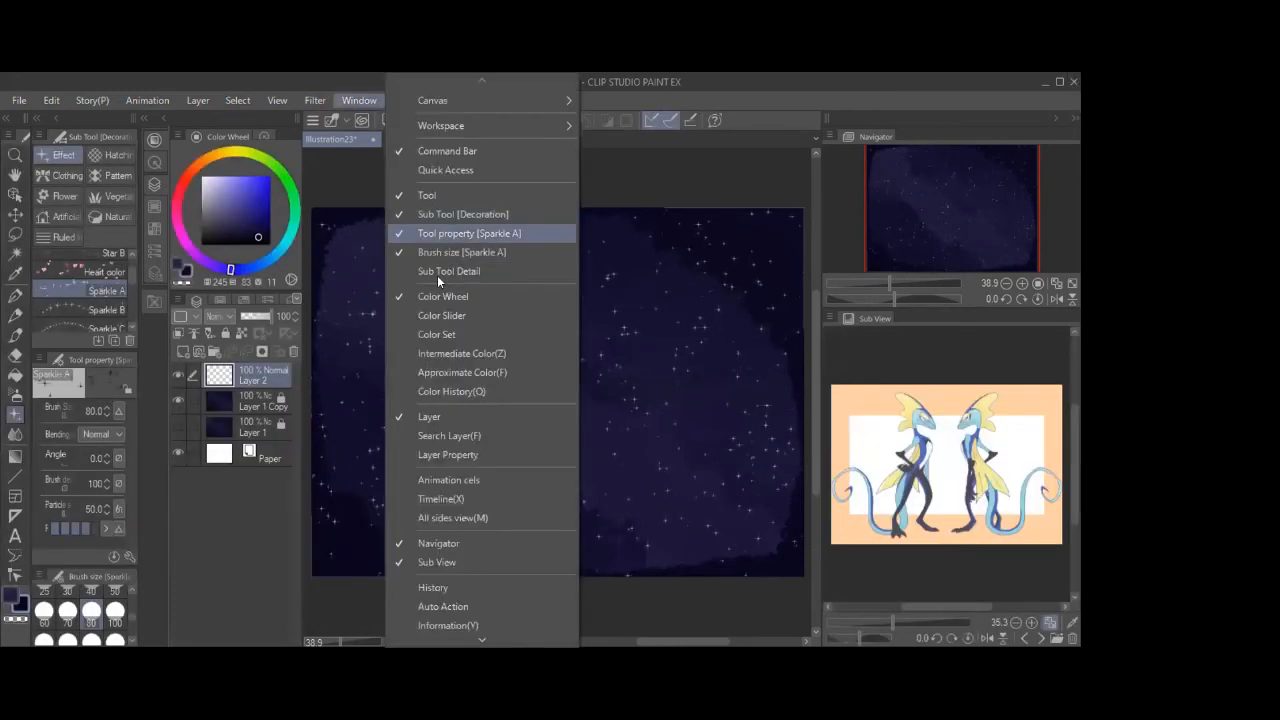
left_click(342, 98)
left_click(314, 100)
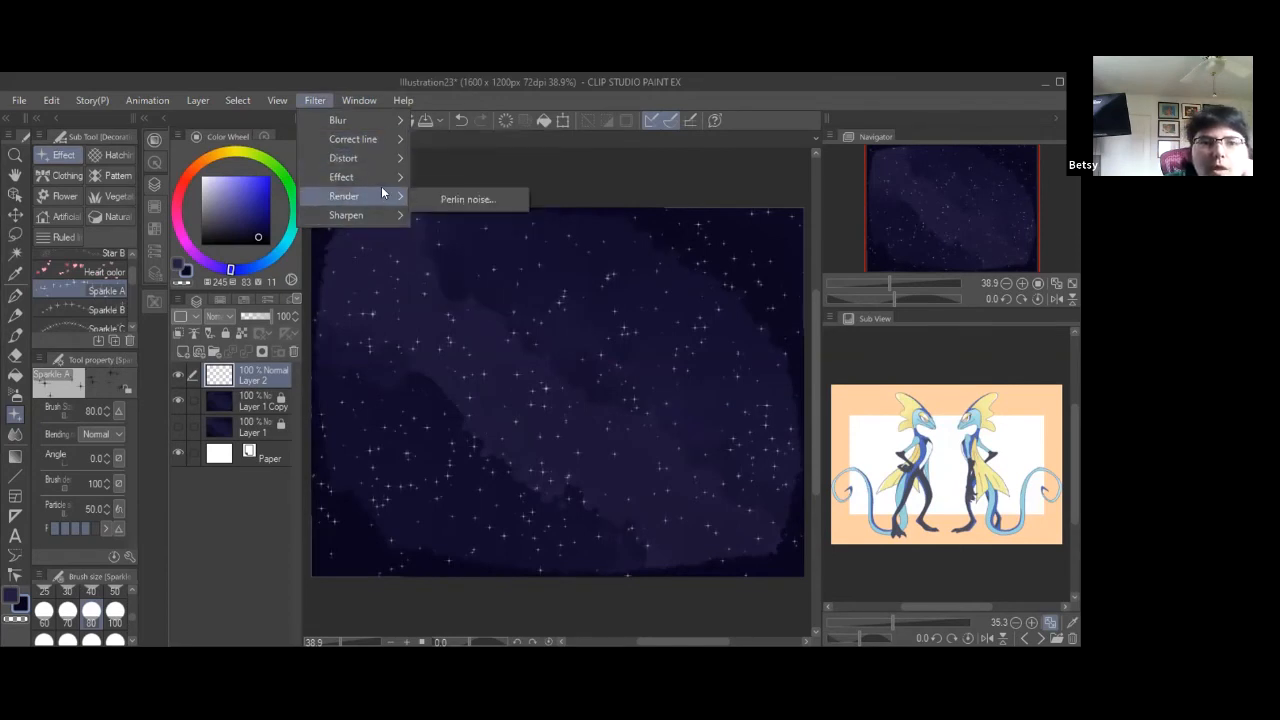
mouse_move(376, 121)
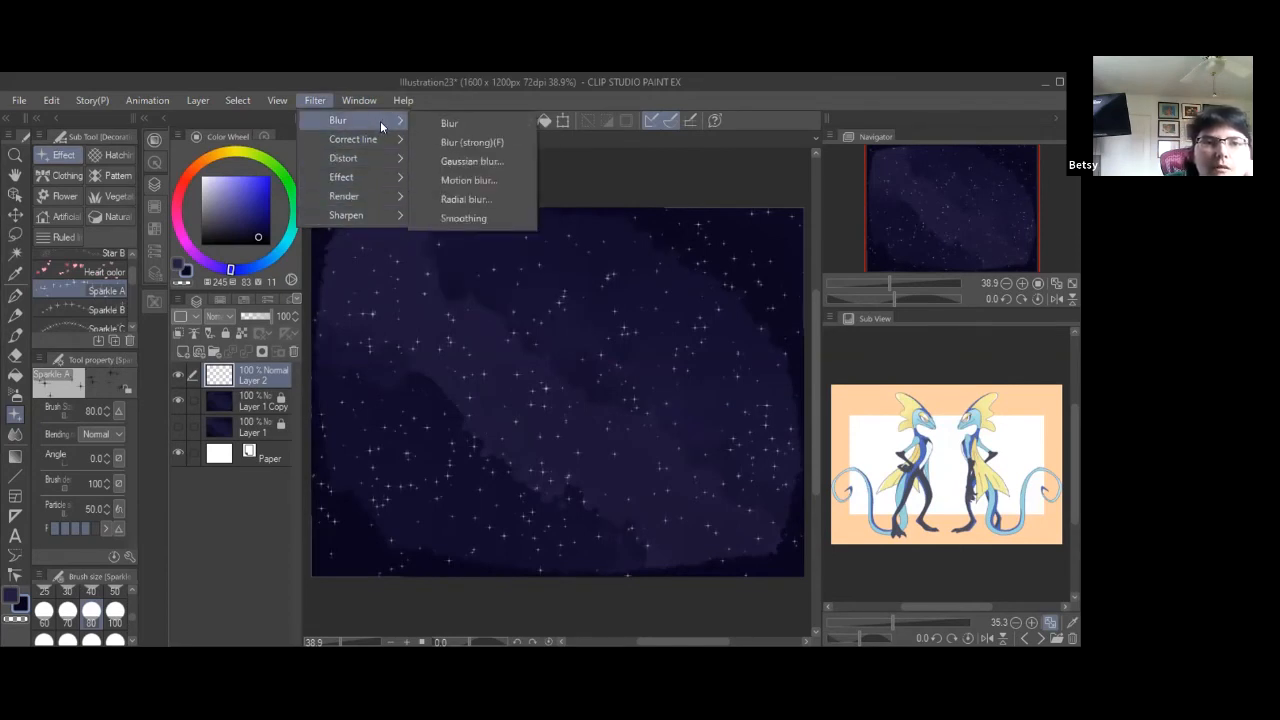
mouse_move(385, 165)
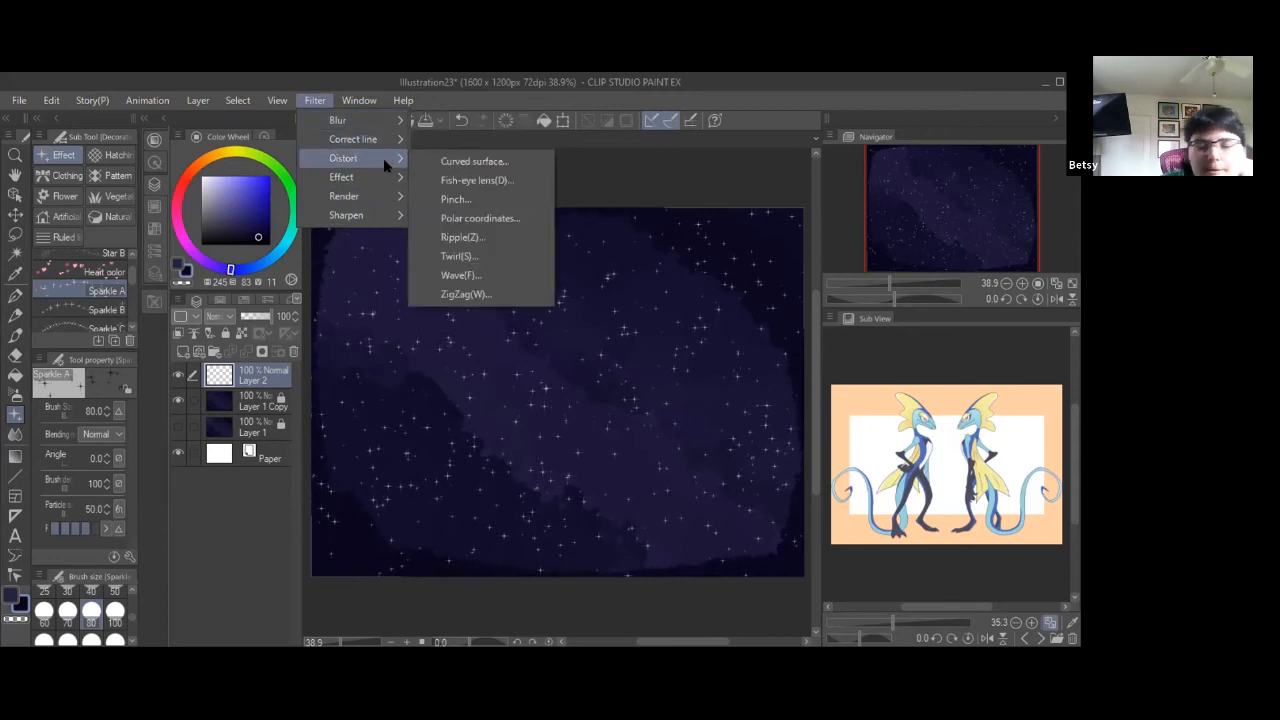
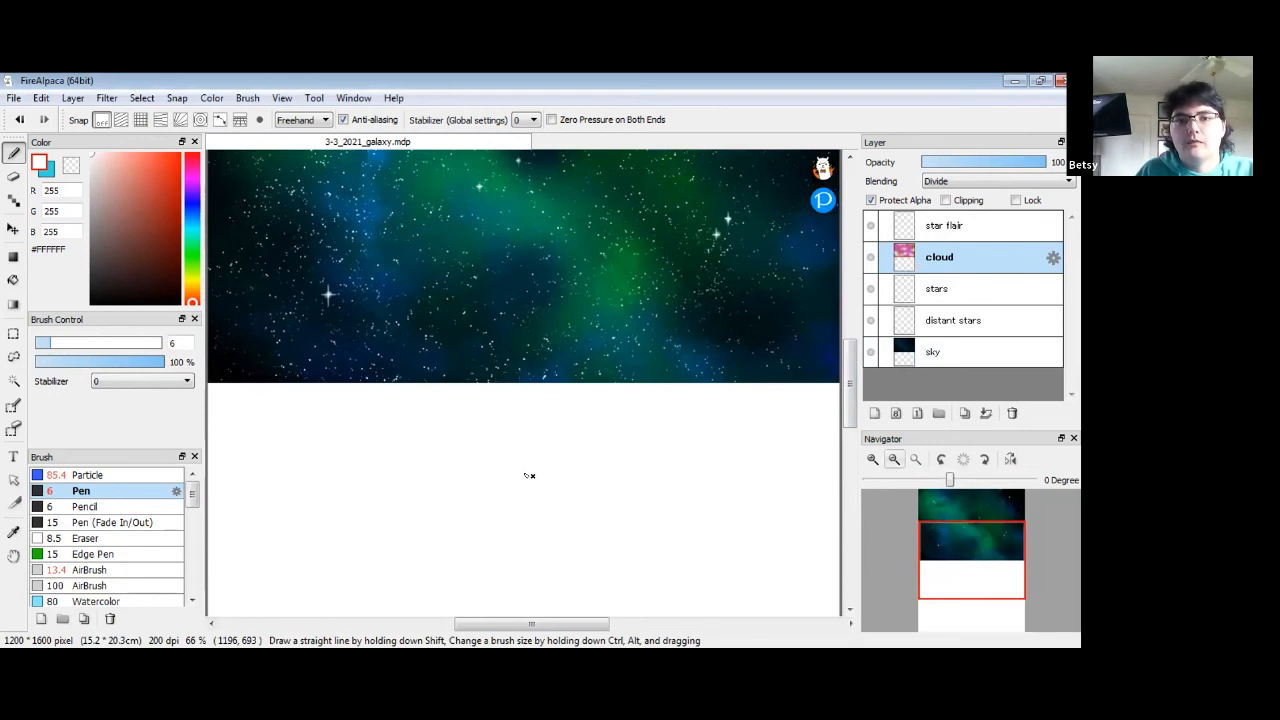
Step: In FireAlpaca, stretch the sky layer downward so it fills the blank lower half of the 1200 x 1600 pixel galaxy canvas
left_click(979, 362)
left_click(13, 229)
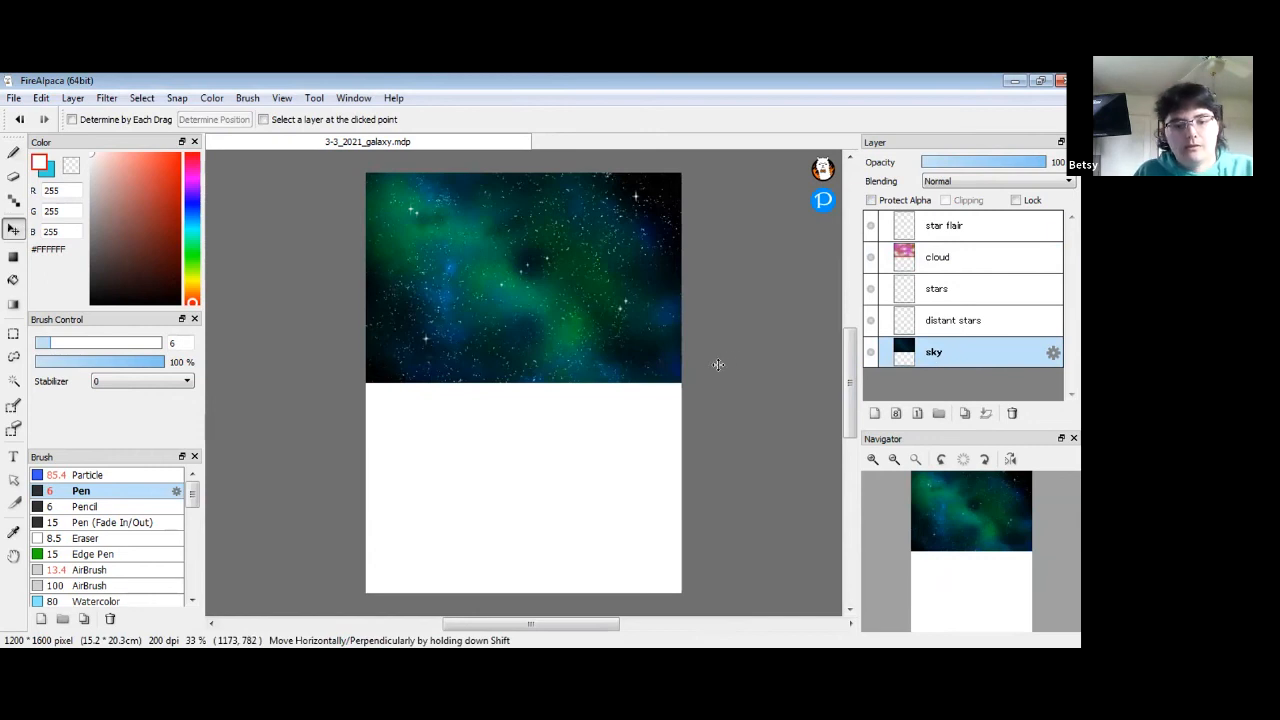
key("ctrl+t")
left_click_drag(517, 349, 517, 573)
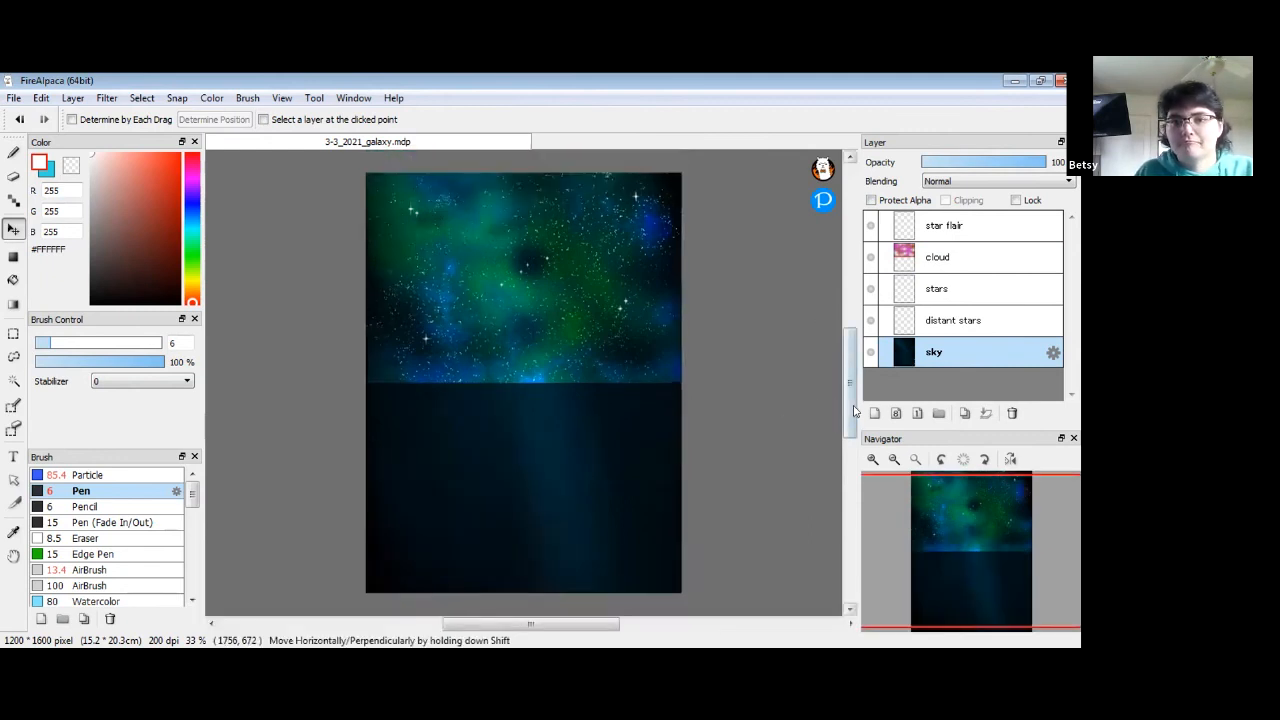
left_click_drag(851, 399, 850, 398)
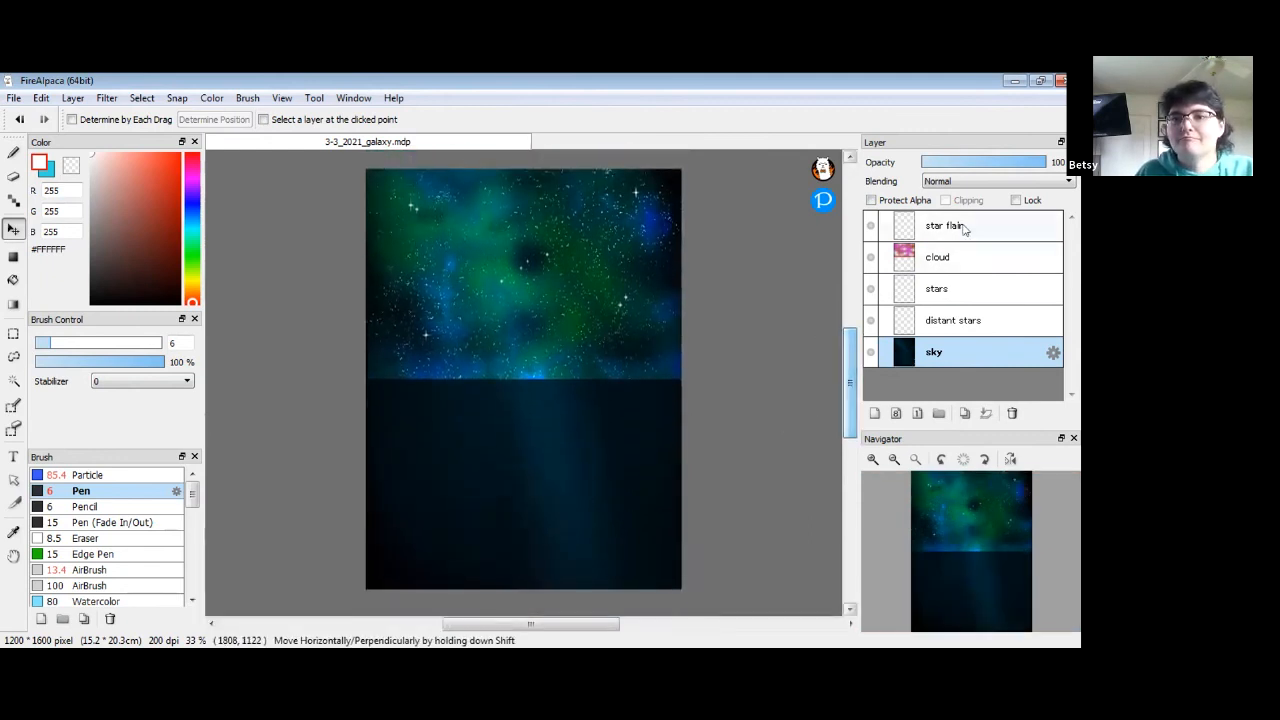
Step: Try duplicating the distant stars layer and moving the copy down over the lower half of the canvas
left_click(960, 324)
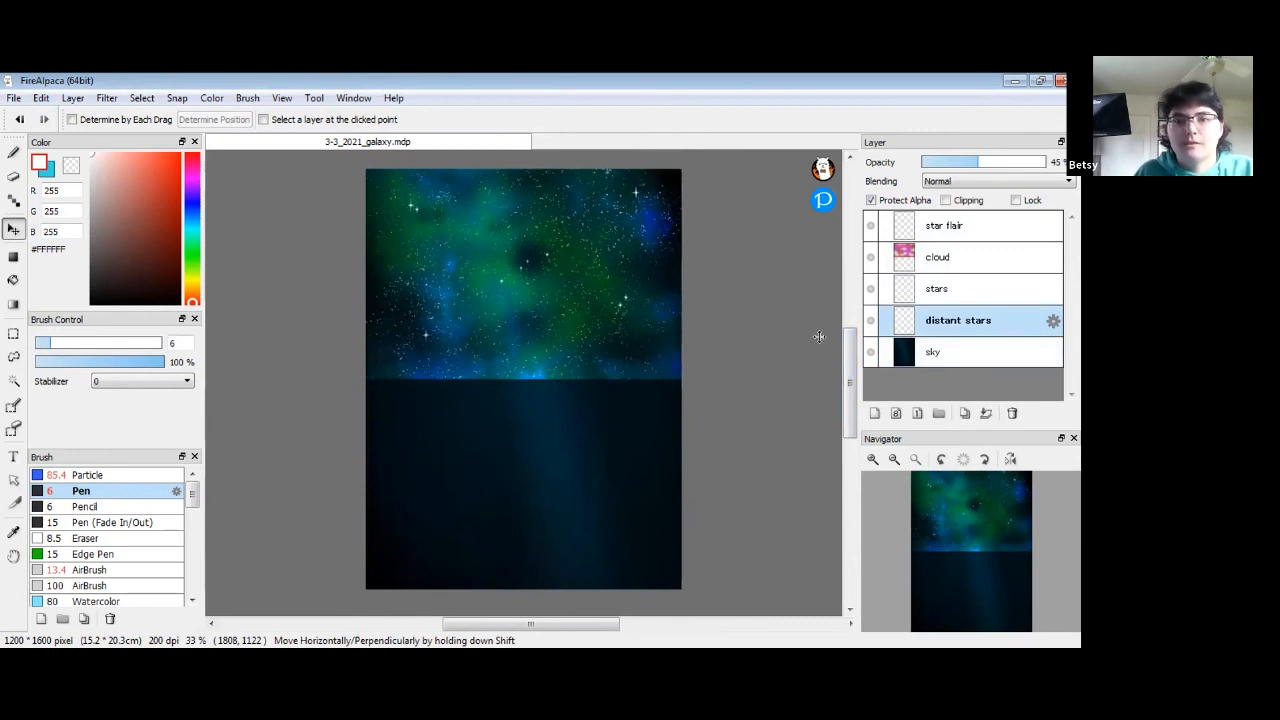
left_click(964, 413)
left_click_drag(604, 264, 594, 477)
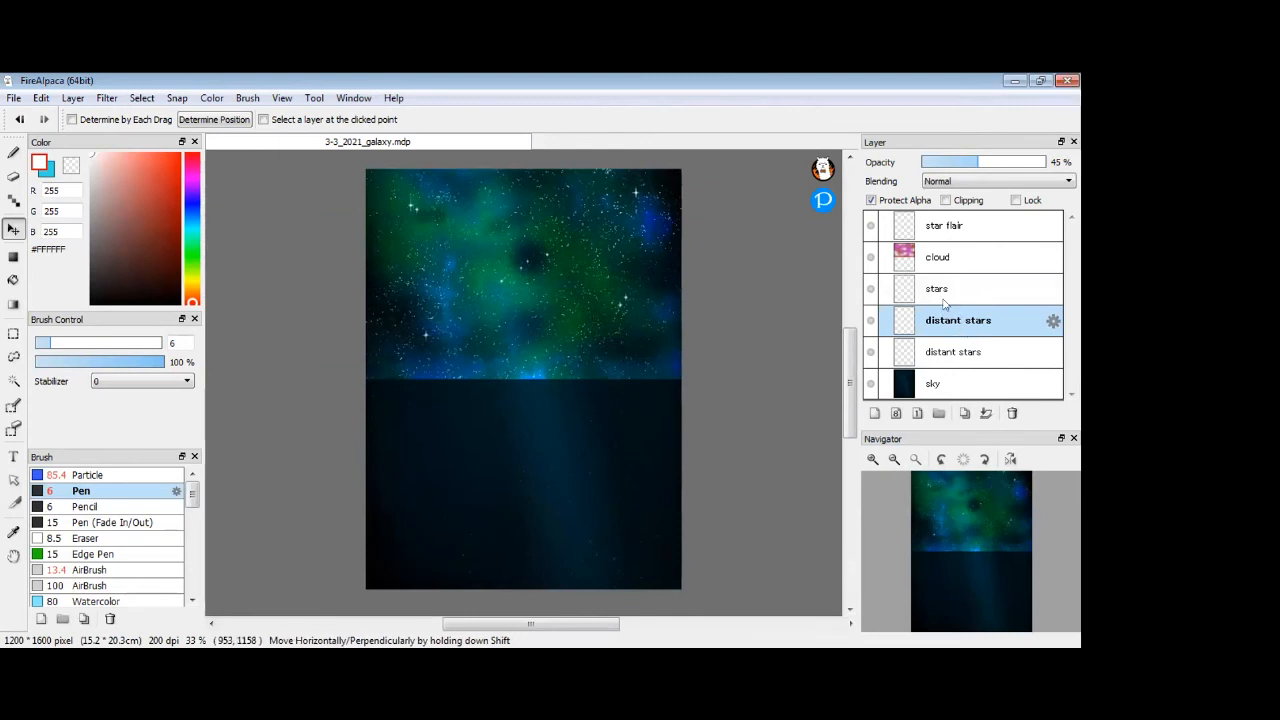
left_click(1012, 413)
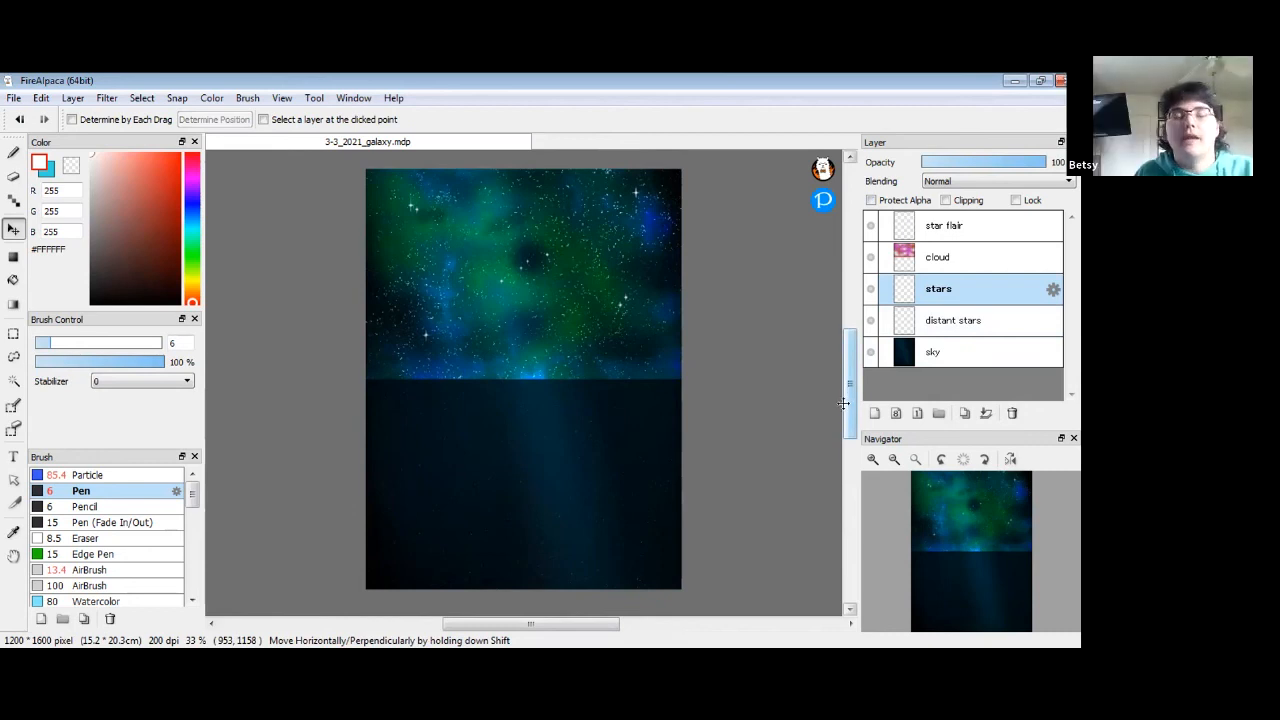
left_click(14, 152)
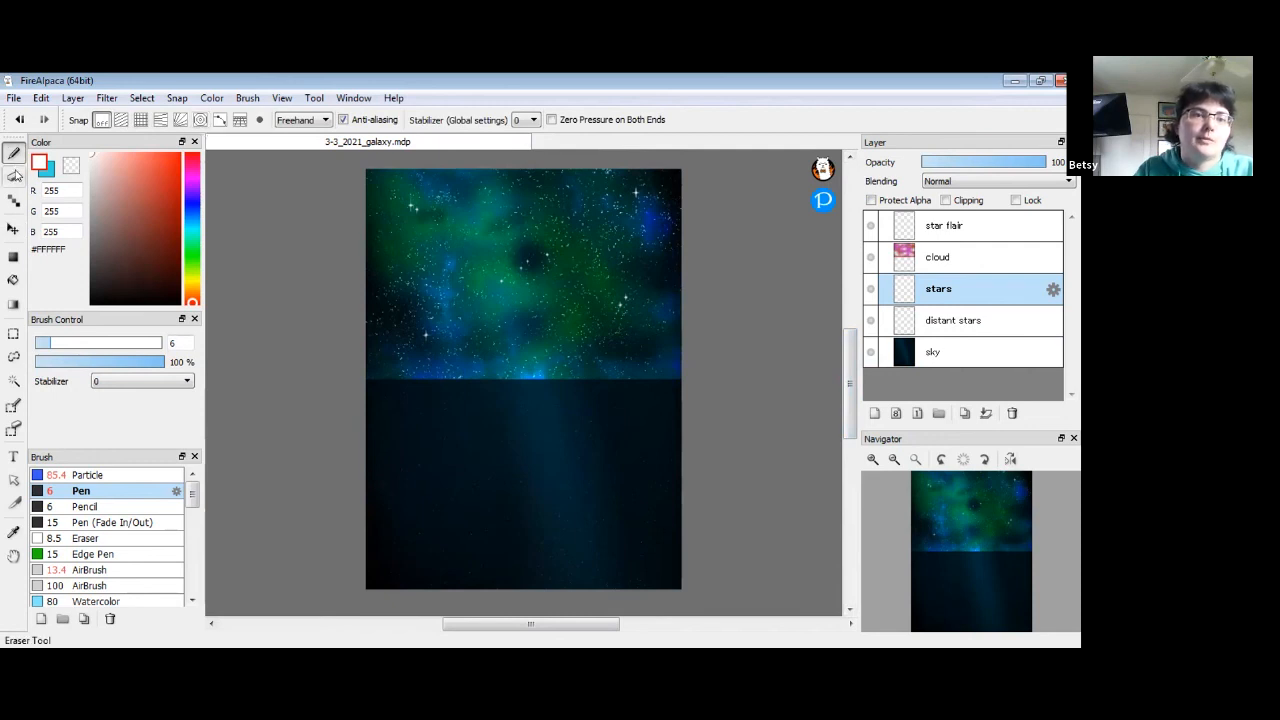
left_click(13, 228)
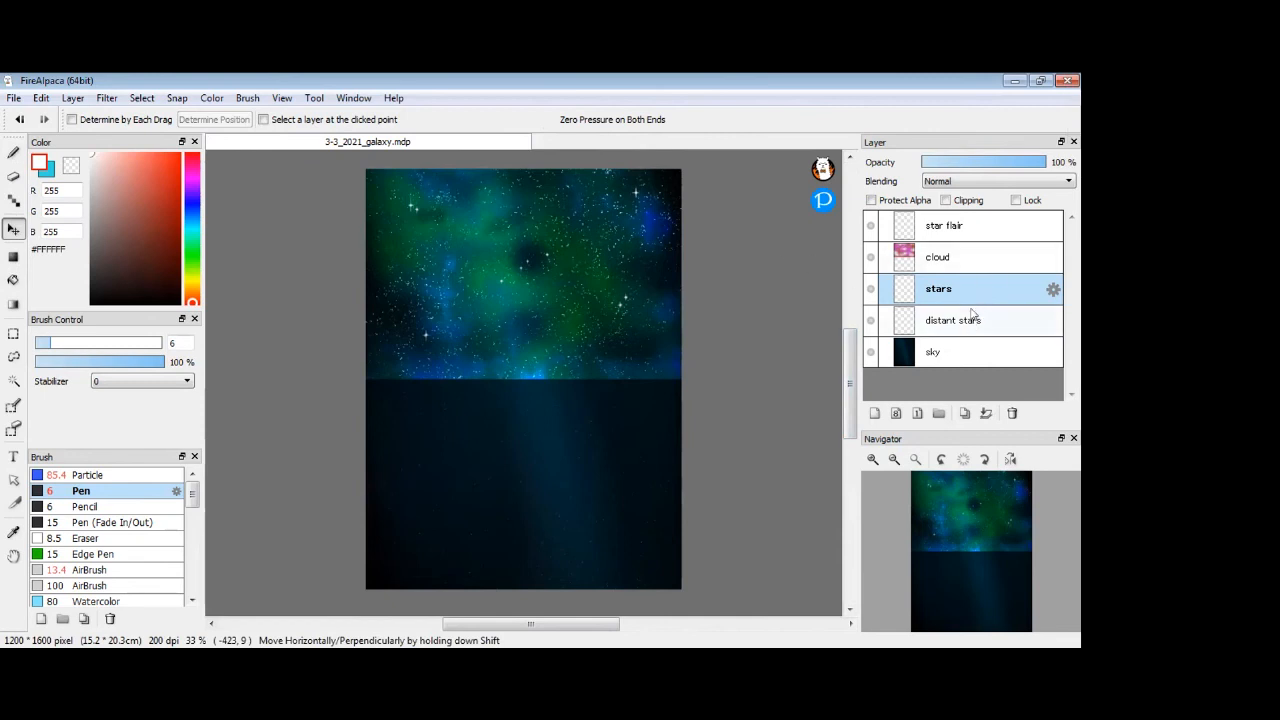
Step: Duplicate the stars layer, move the copy down over the lower half of the canvas, and merge it into the original
left_click(964, 413)
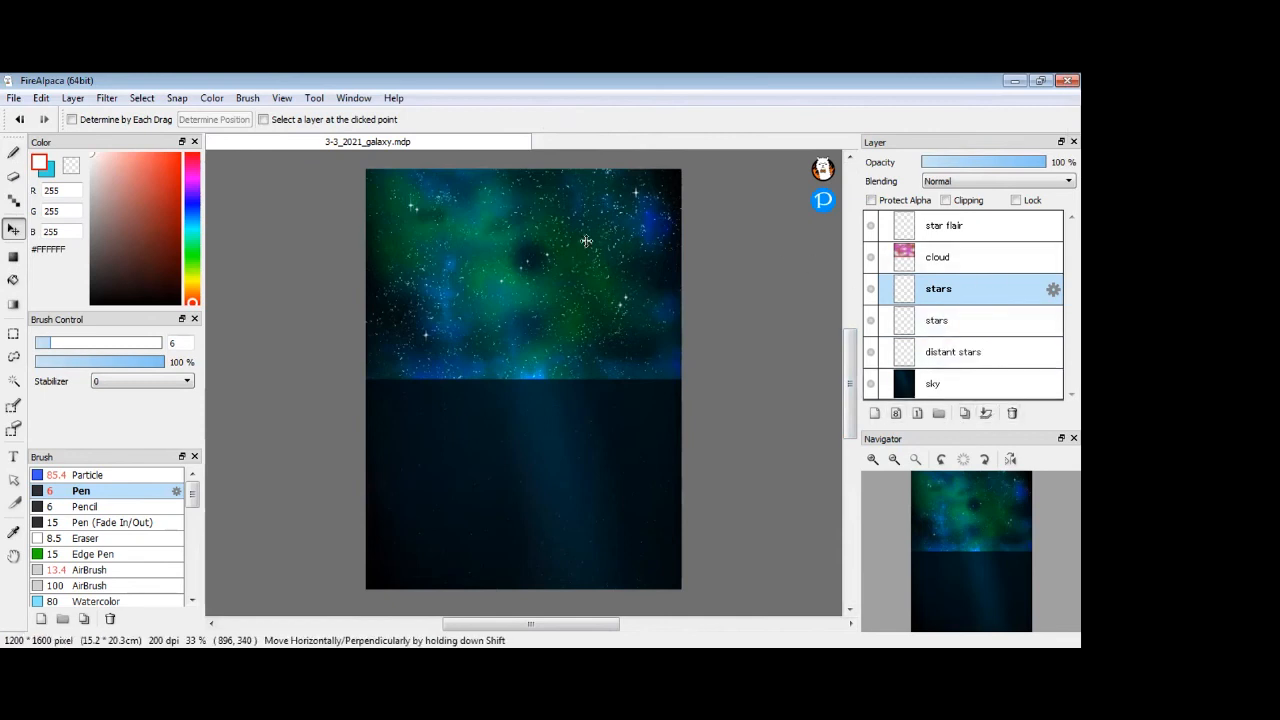
left_click_drag(580, 220, 580, 424)
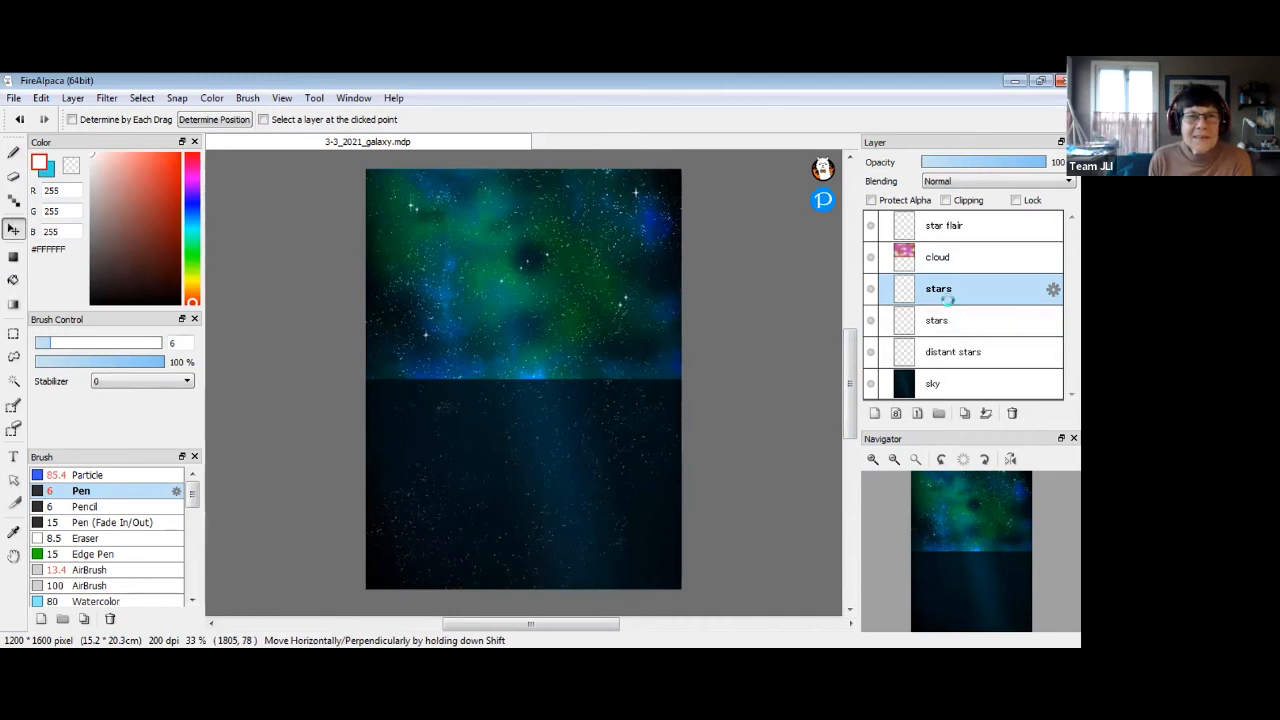
left_click(986, 413)
Step: Duplicate the cloud layer and position the copy over the lower half so its upper edge meets the original clouds
left_click(940, 258)
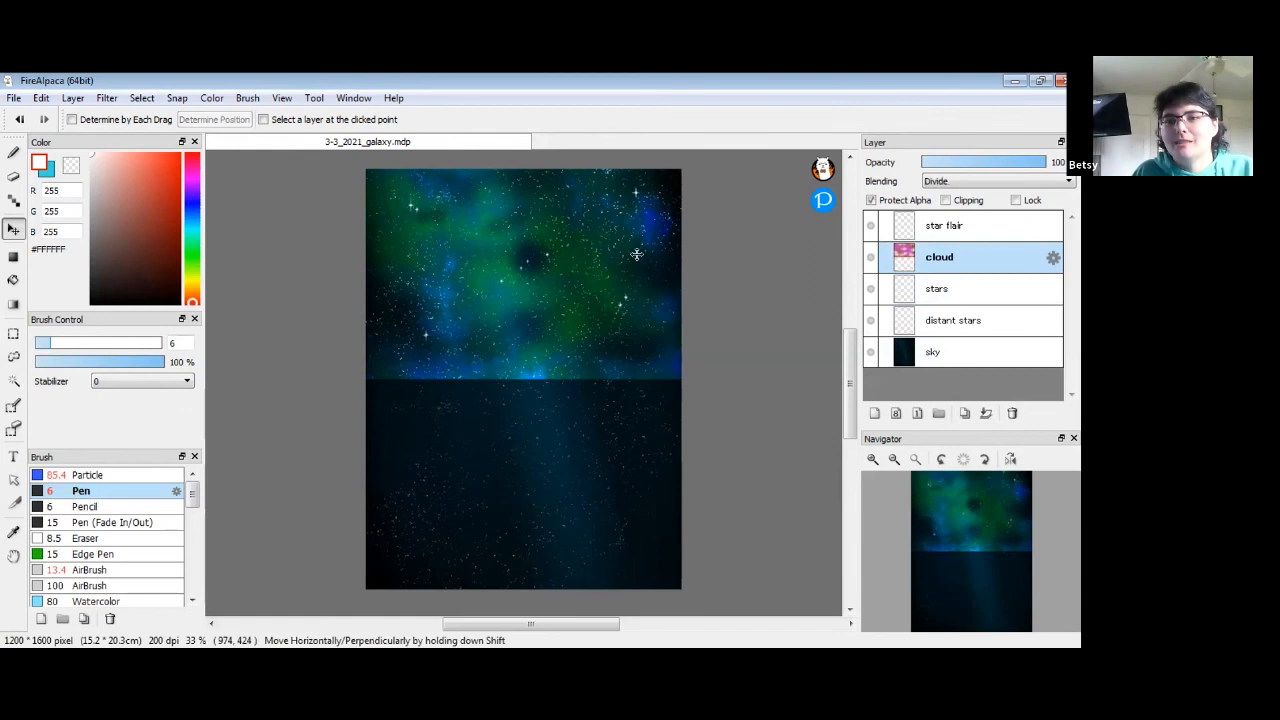
left_click(964, 413)
left_click_drag(526, 294, 522, 452)
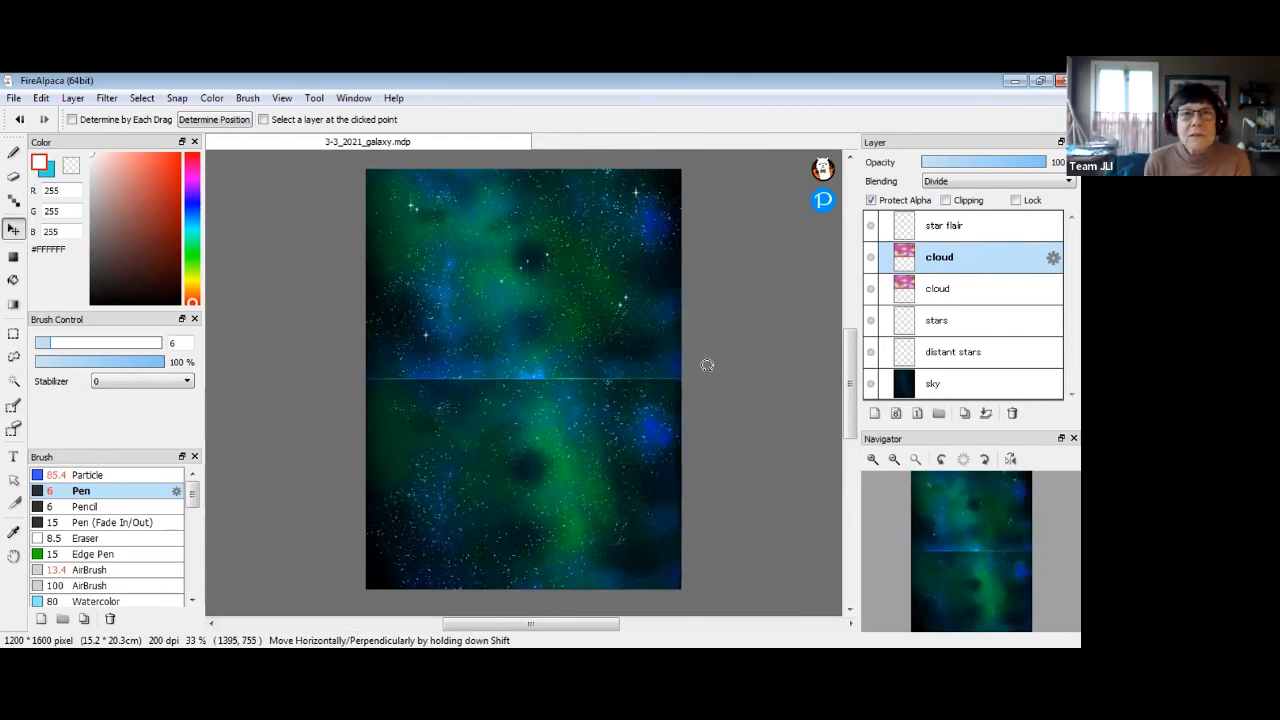
key("ctrl+t")
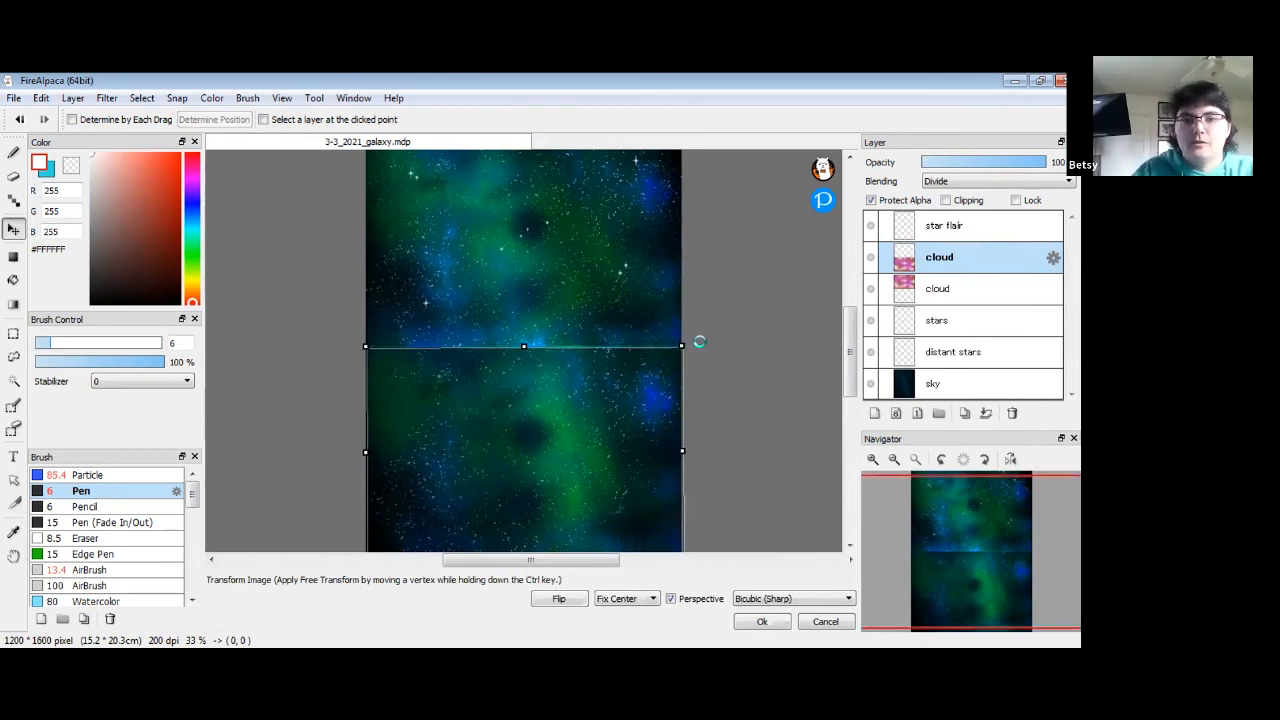
key("Return")
left_click_drag(633, 413, 632, 416)
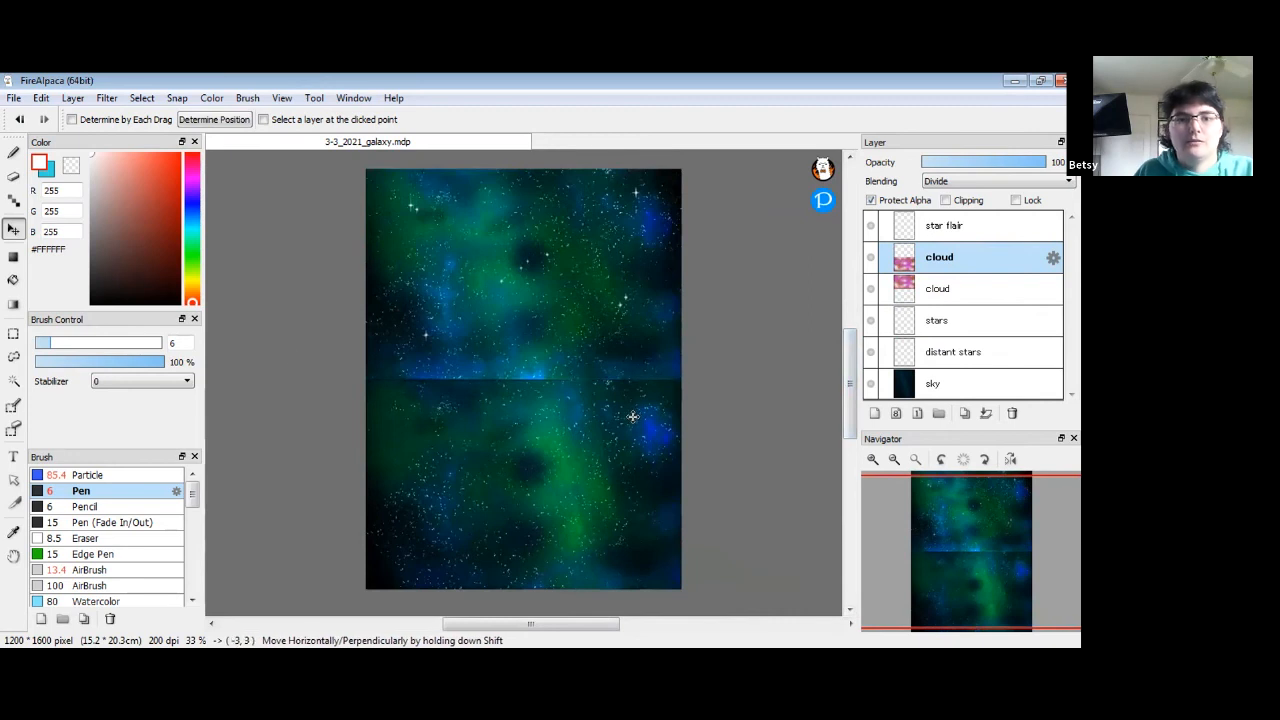
Step: Fade the seam on both cloud layers with a transparent 389 px AirBrush and merge the two layers into one
left_click(13, 152)
left_click(105, 572)
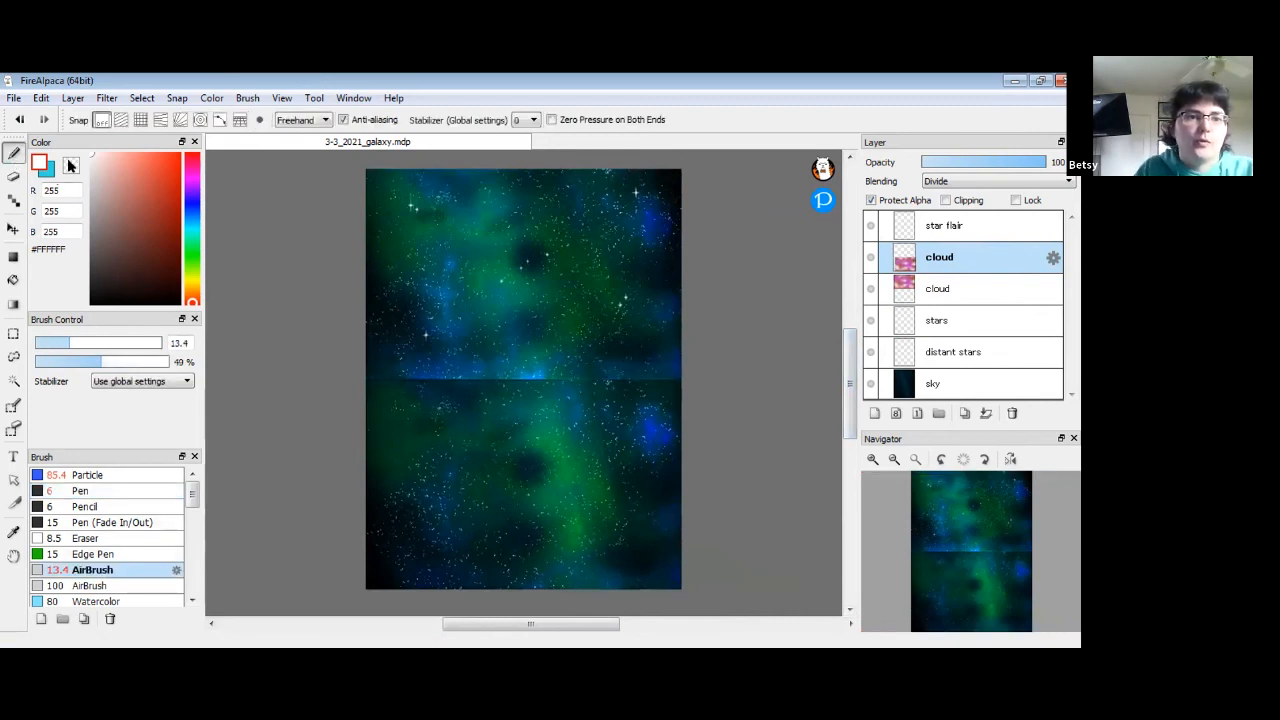
mouse_move(95, 345)
left_mouse_down()
mouse_move(152, 342)
mouse_move(207, 360)
left_mouse_up()
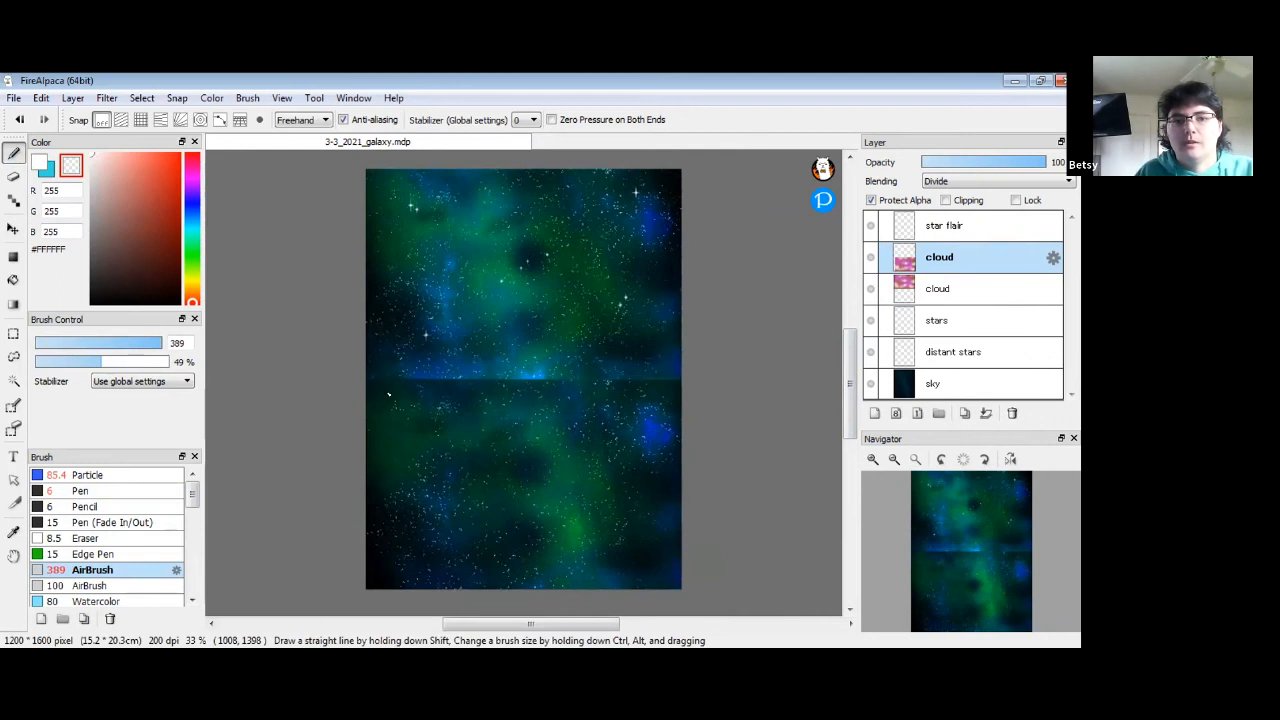
left_click(954, 292)
mouse_move(515, 377)
left_mouse_down()
mouse_move(420, 374)
mouse_move(600, 382)
mouse_move(675, 370)
left_mouse_up()
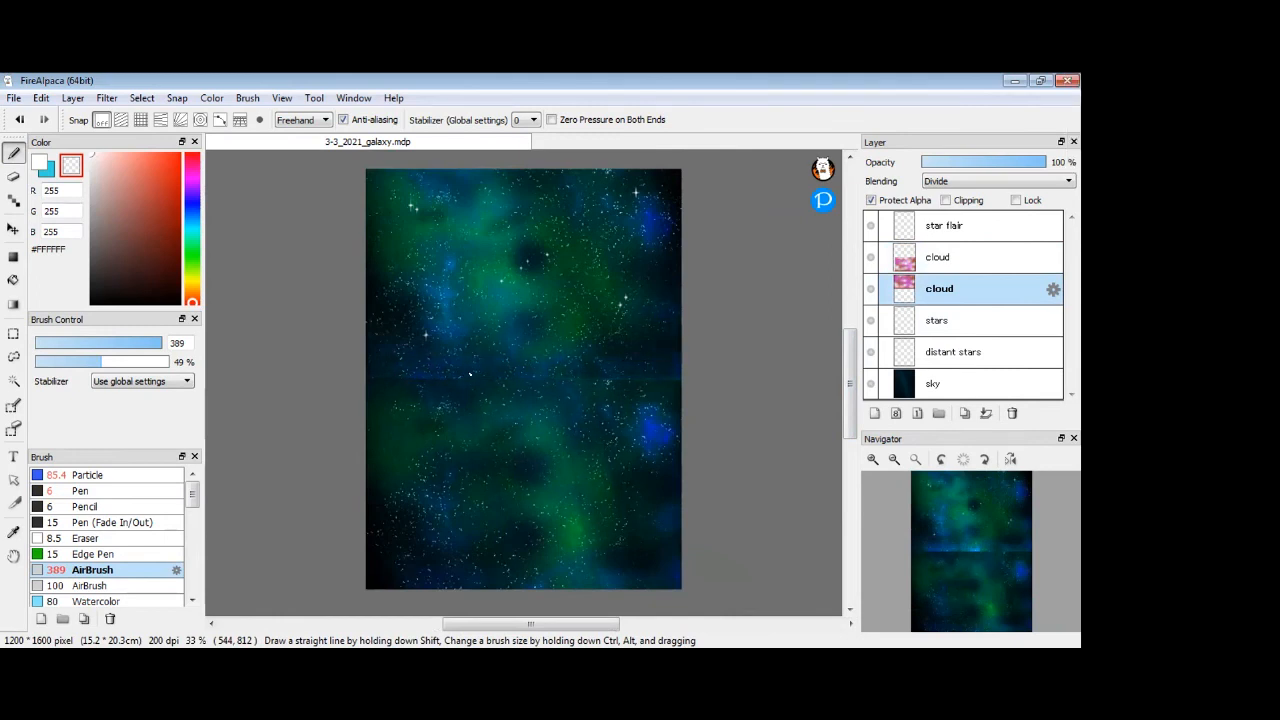
left_click(950, 265)
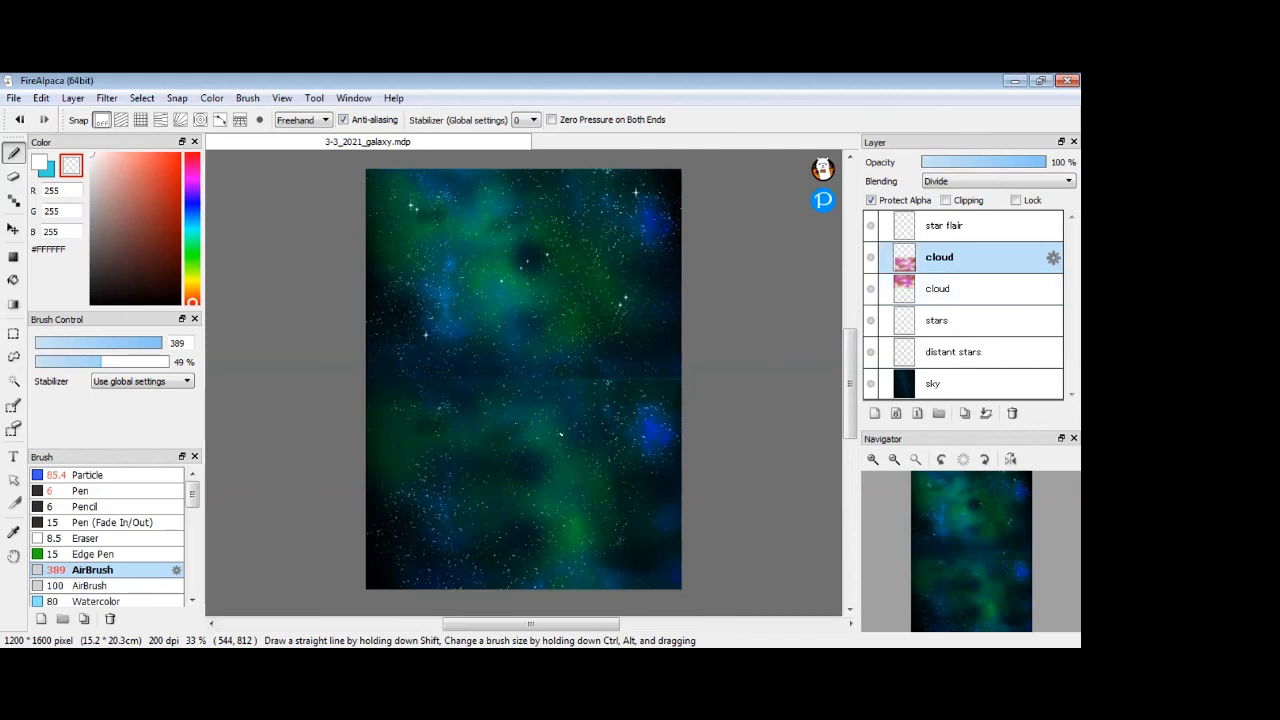
key("ctrl+e")
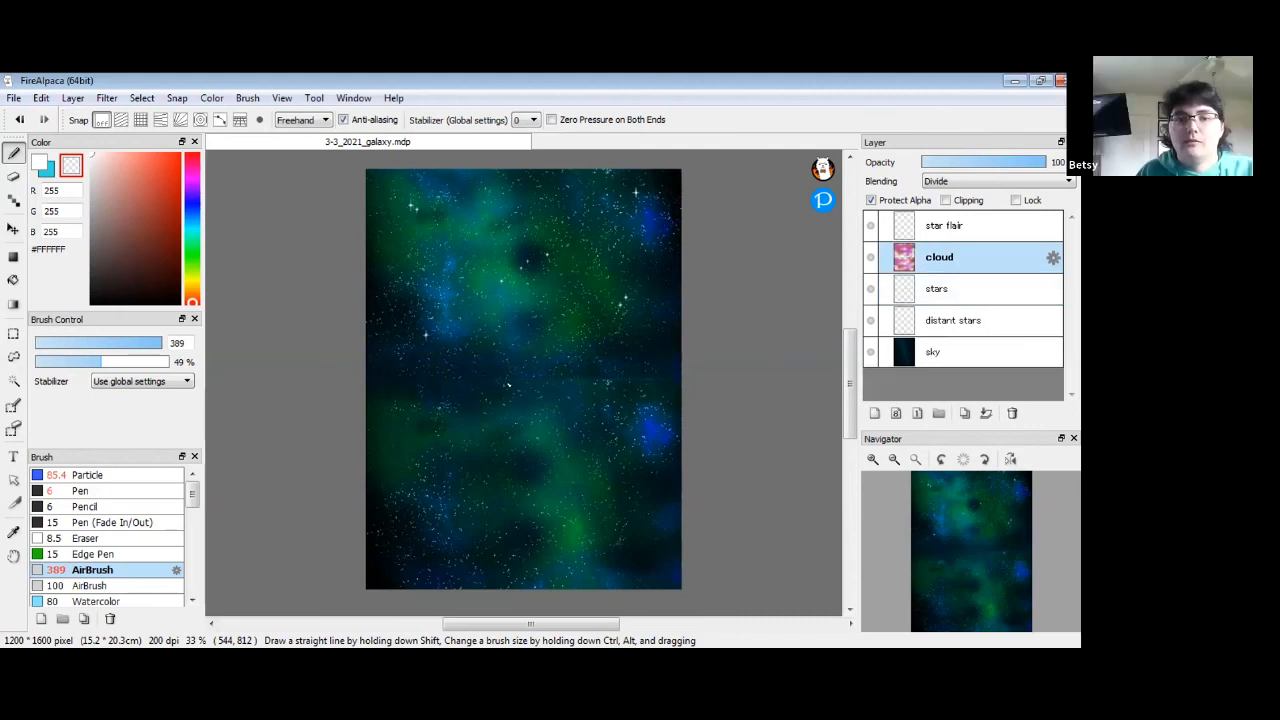
Step: Airbrush away parts of the merged clouds across the middle, lower edges and upper area to break up the repeated pattern
mouse_move(605, 378)
left_mouse_down()
mouse_move(660, 414)
mouse_move(650, 437)
left_mouse_up()
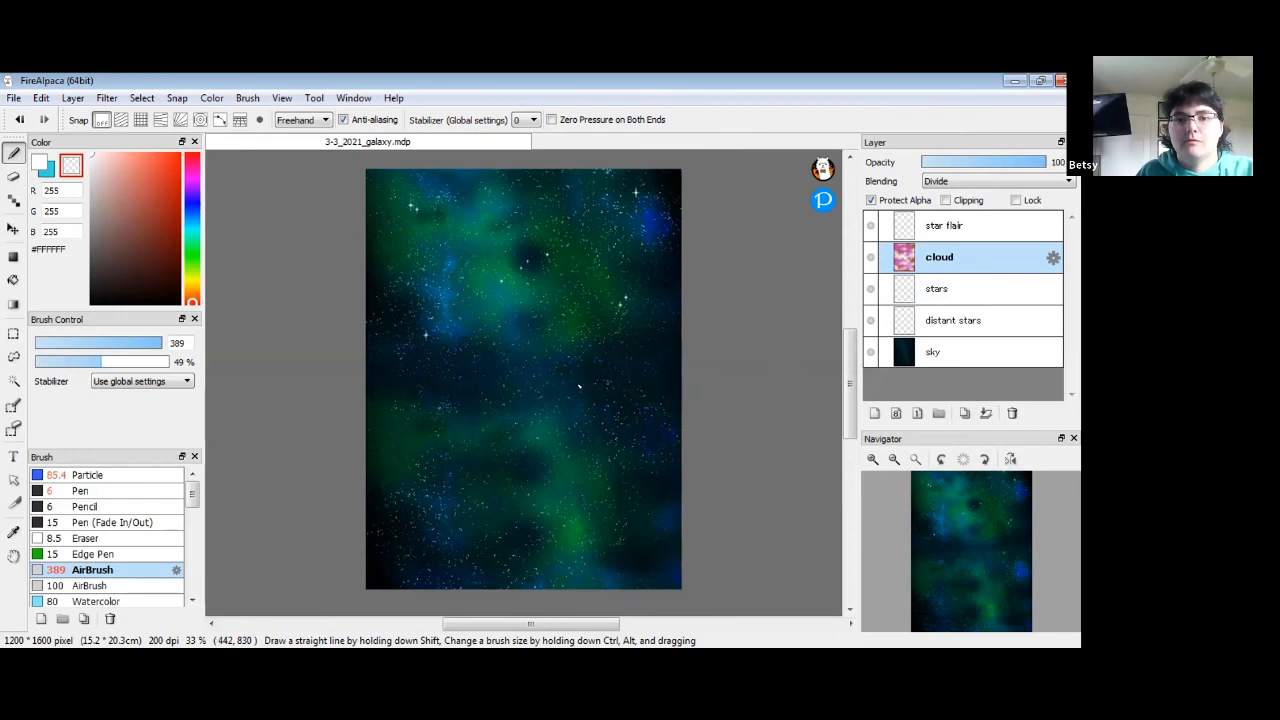
left_click_drag(570, 428, 555, 437)
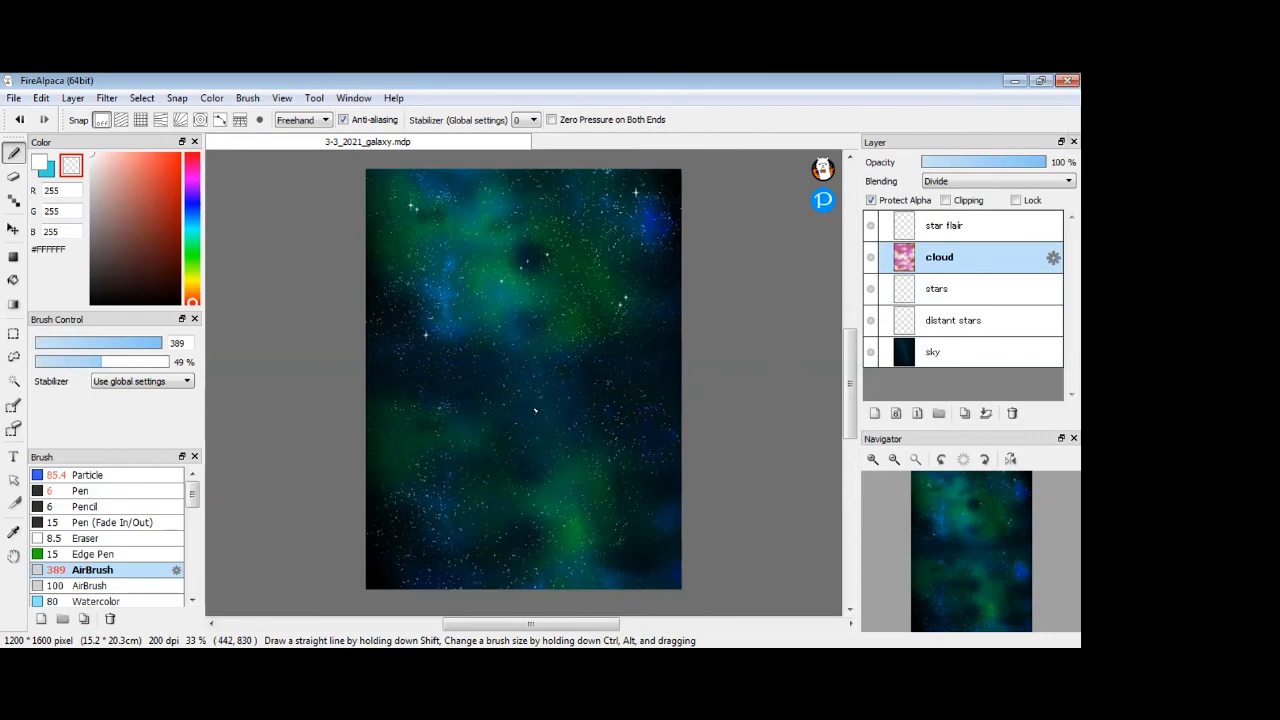
left_click_drag(366, 493, 393, 452)
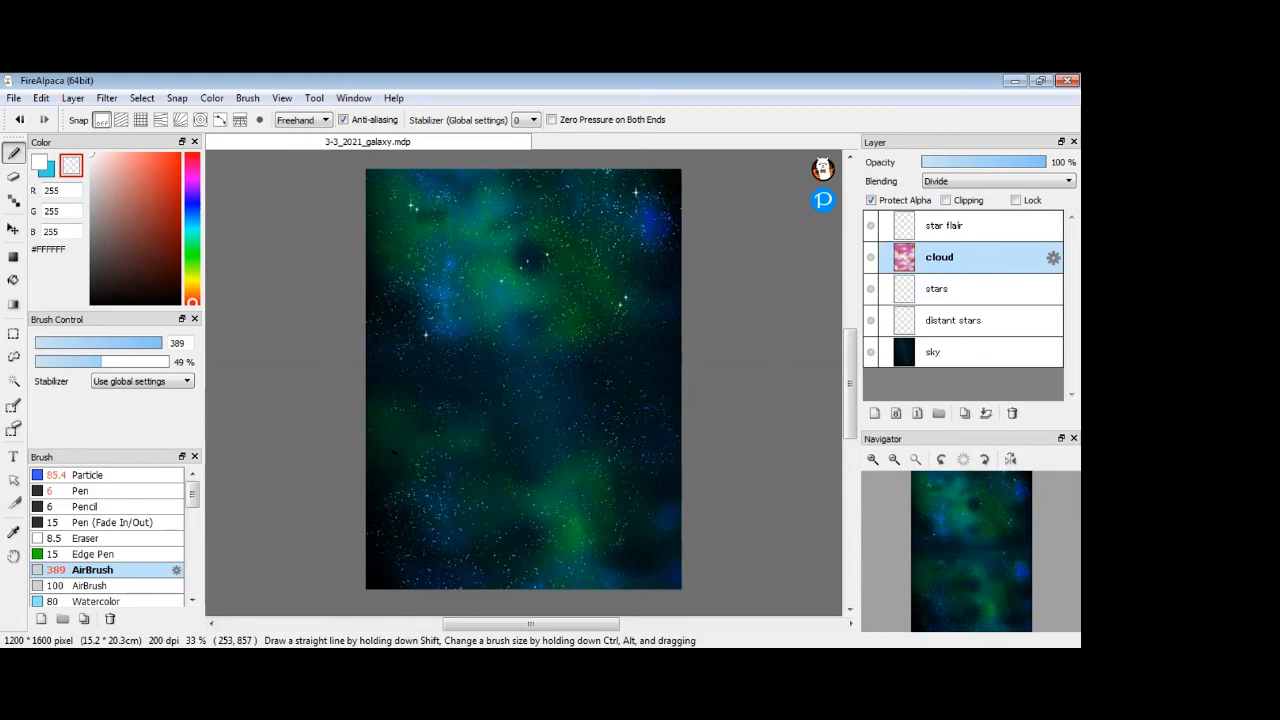
left_click_drag(660, 560, 666, 551)
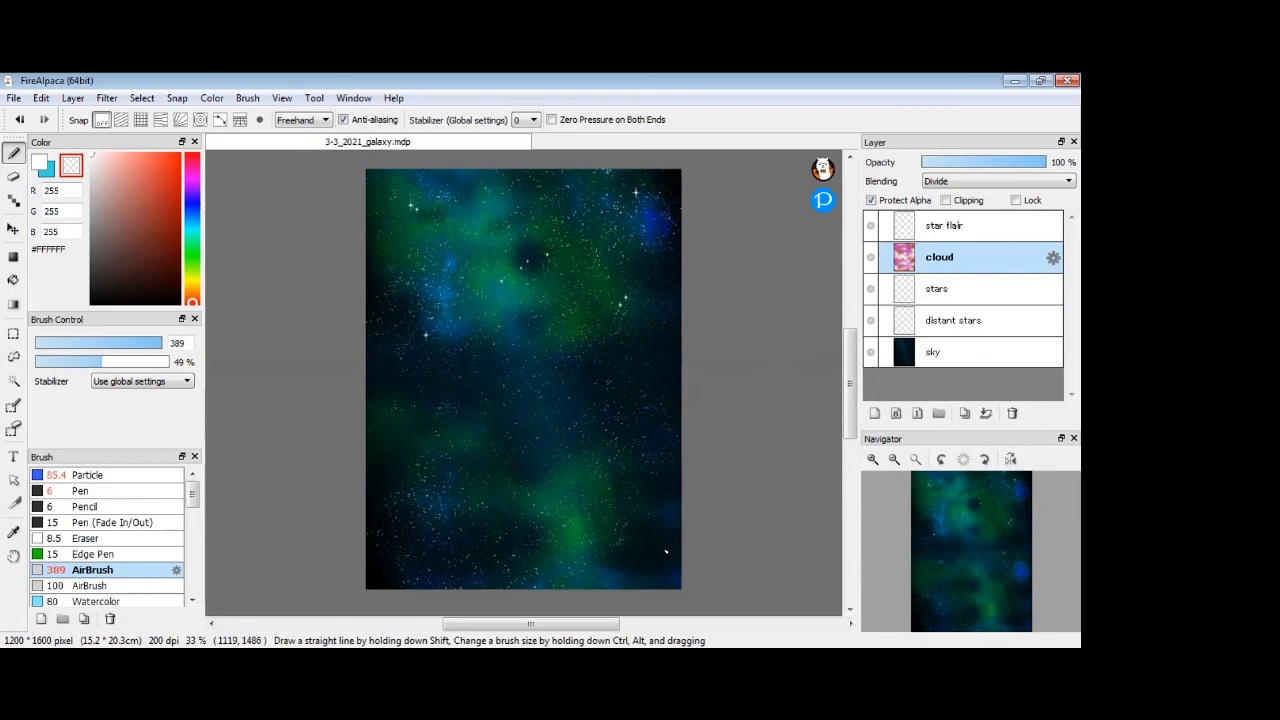
left_click_drag(510, 255, 460, 197)
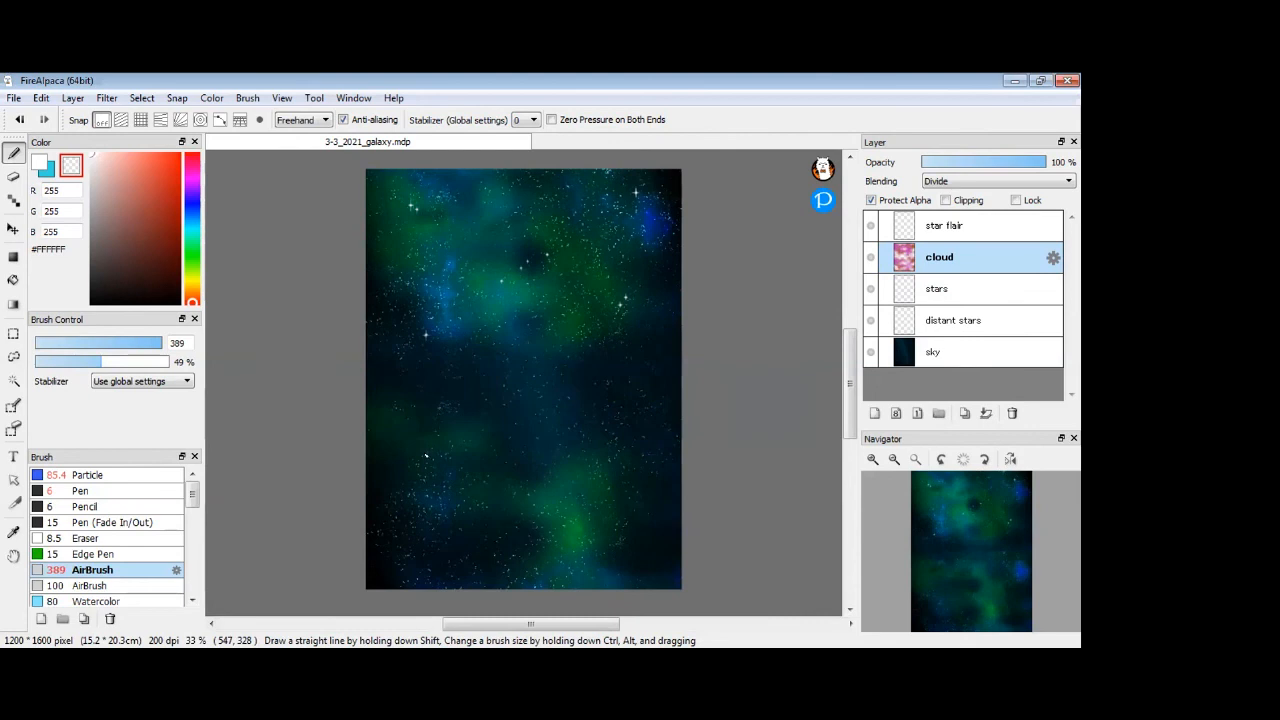
Step: Try the Crisscross and Circle snap guides over the canvas and turn snapping off again
left_click(141, 120)
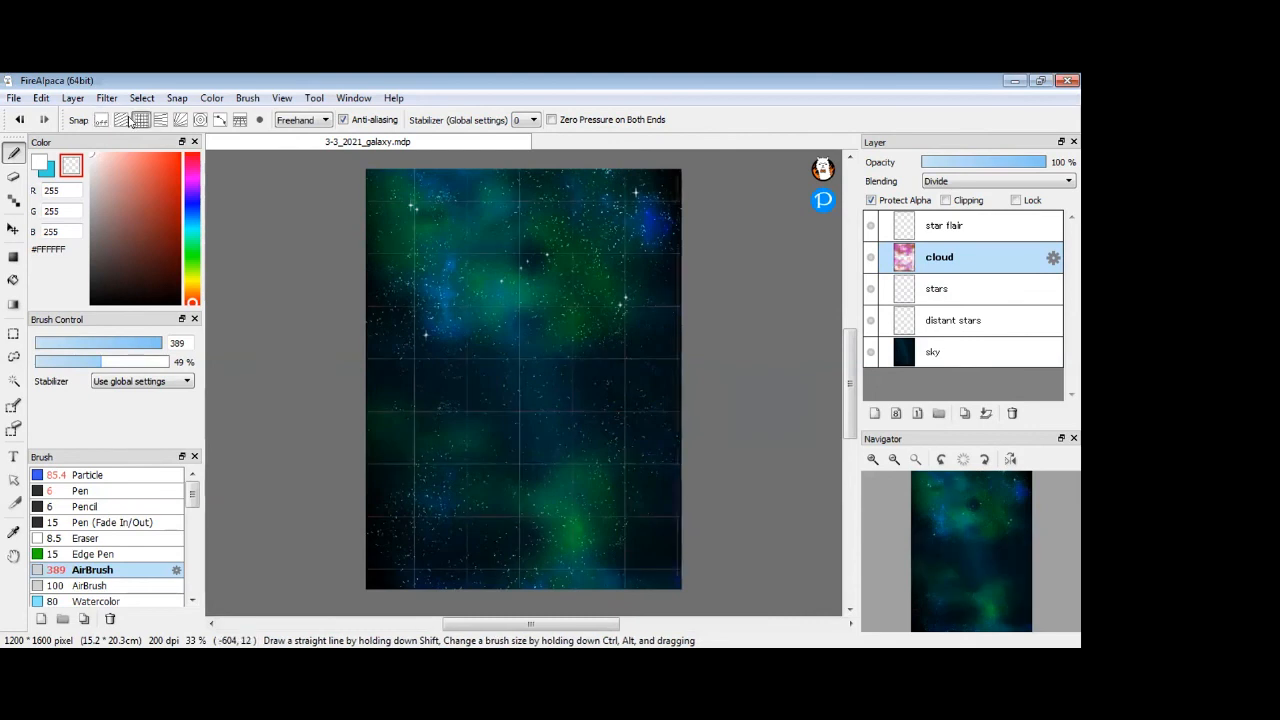
left_click(178, 100)
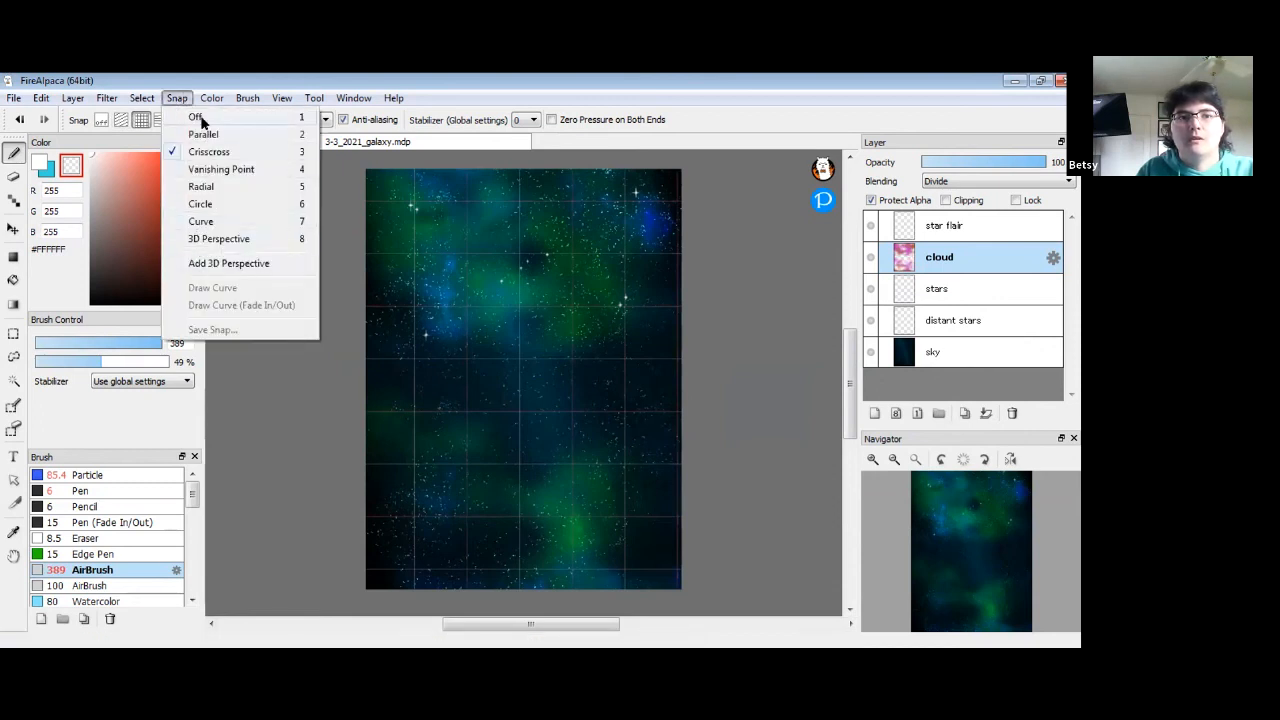
left_click(200, 204)
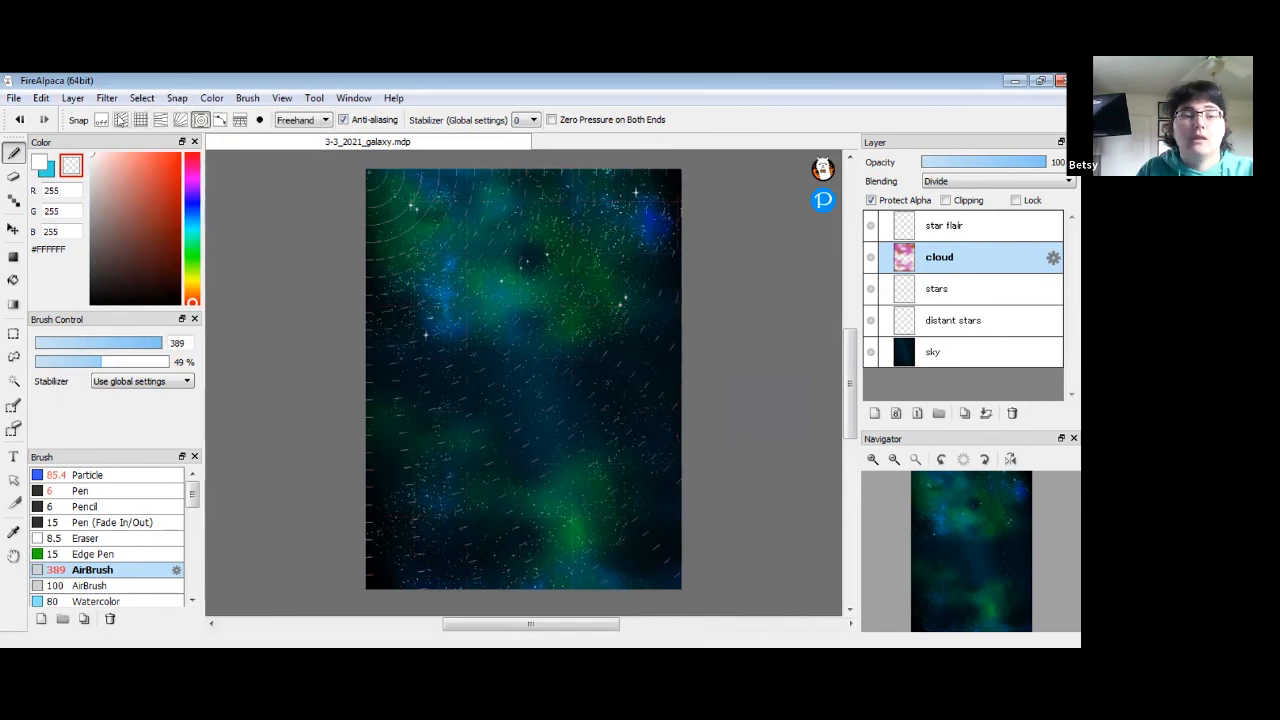
left_click(101, 119)
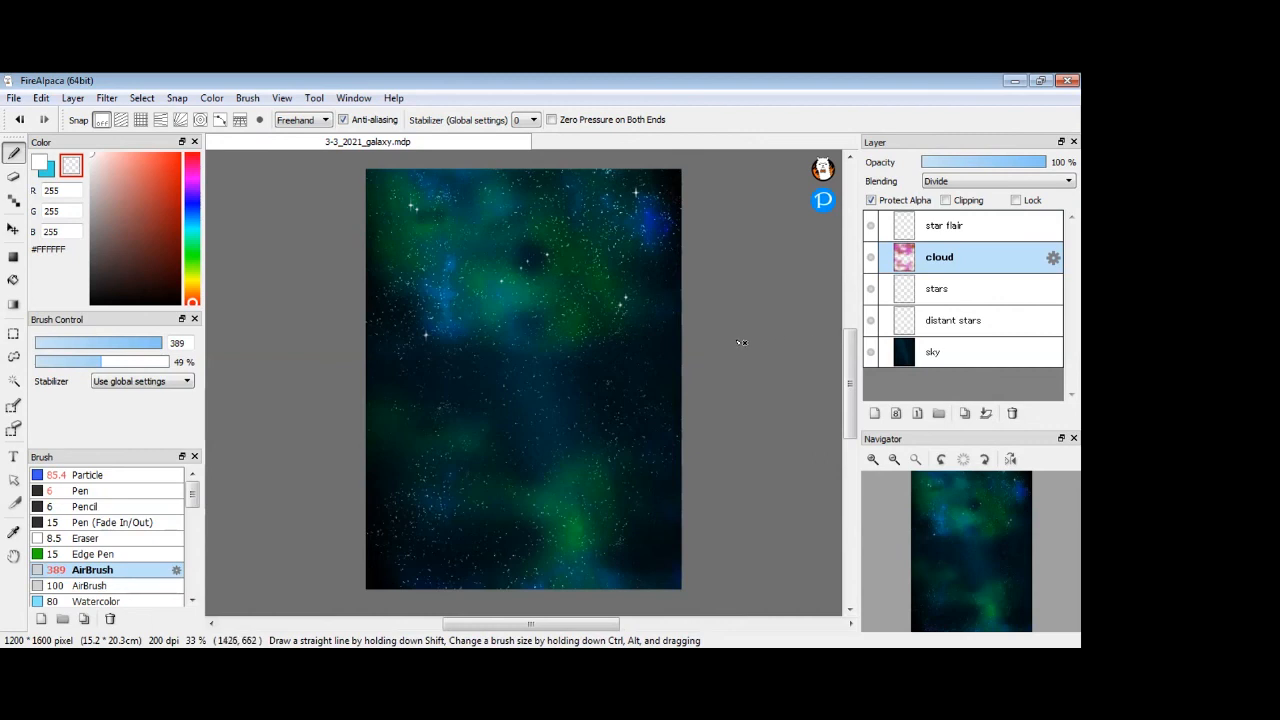
left_click(140, 119)
left_click(100, 119)
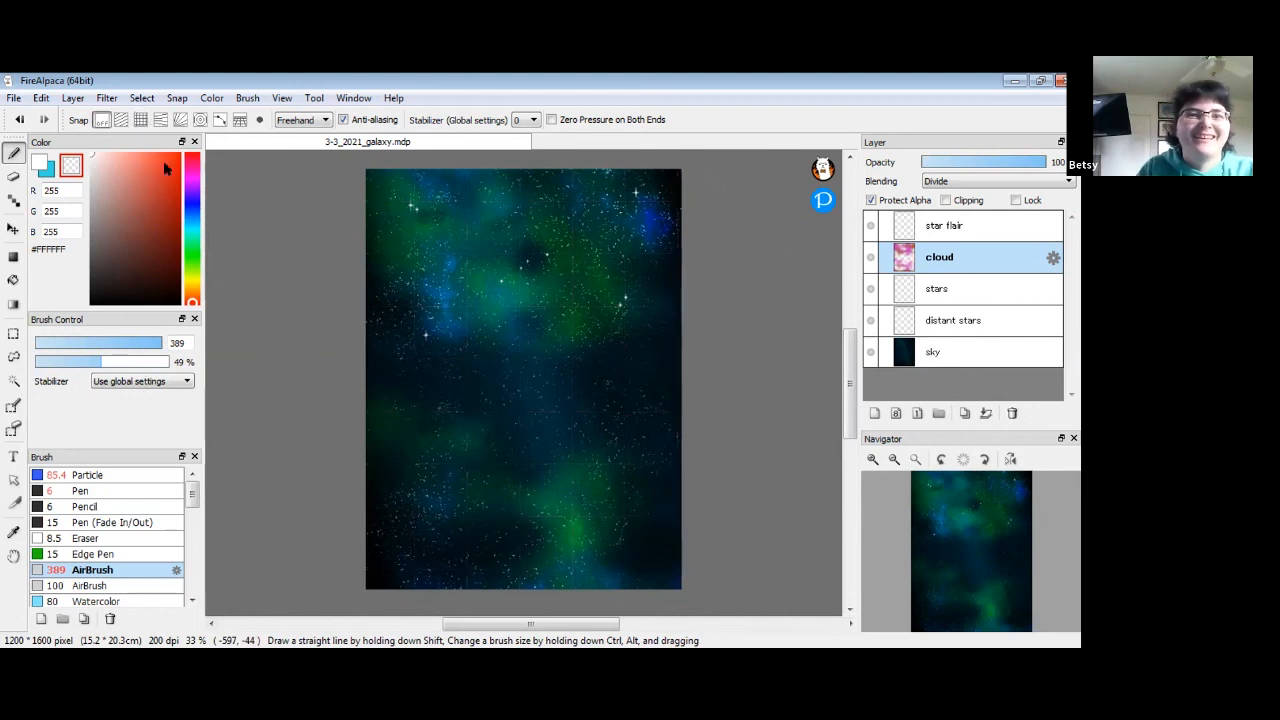
Step: Duplicate the star flair layer and move the copy down over the lower half of the canvas
left_click(984, 224)
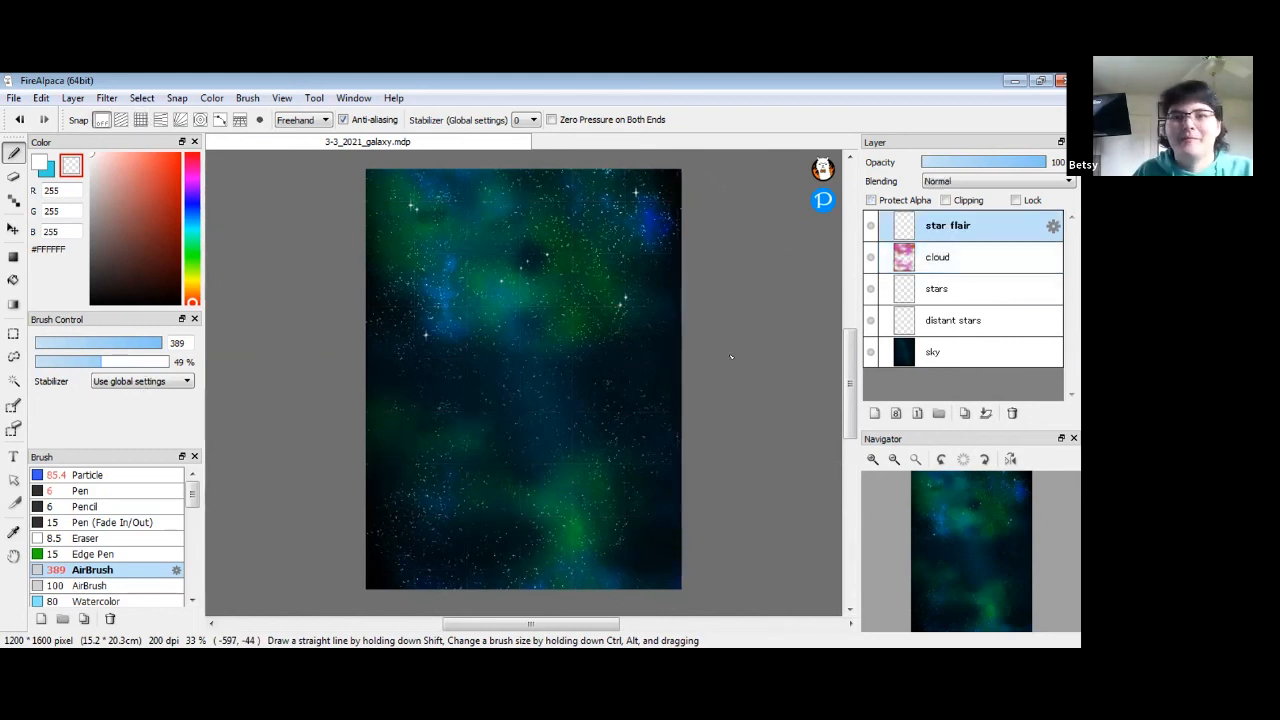
left_click(985, 413)
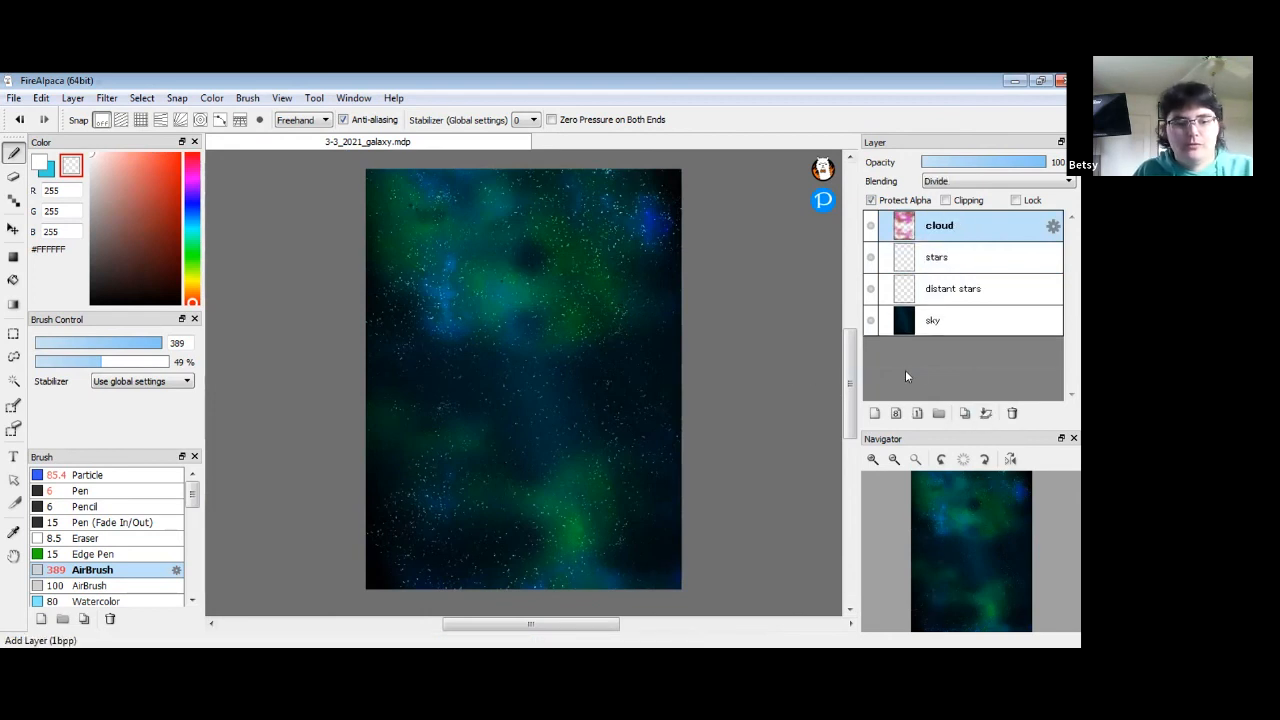
key("ctrl+z")
left_click(963, 415)
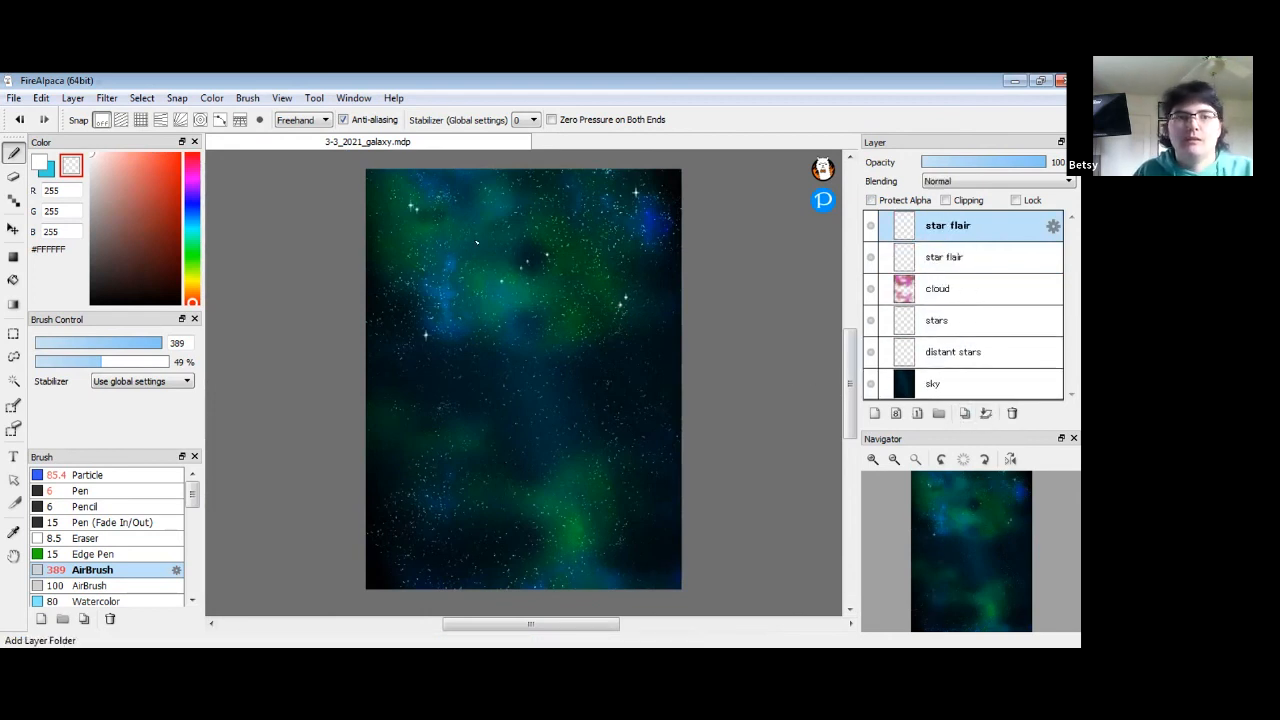
left_click(13, 229)
left_click_drag(586, 240, 603, 423)
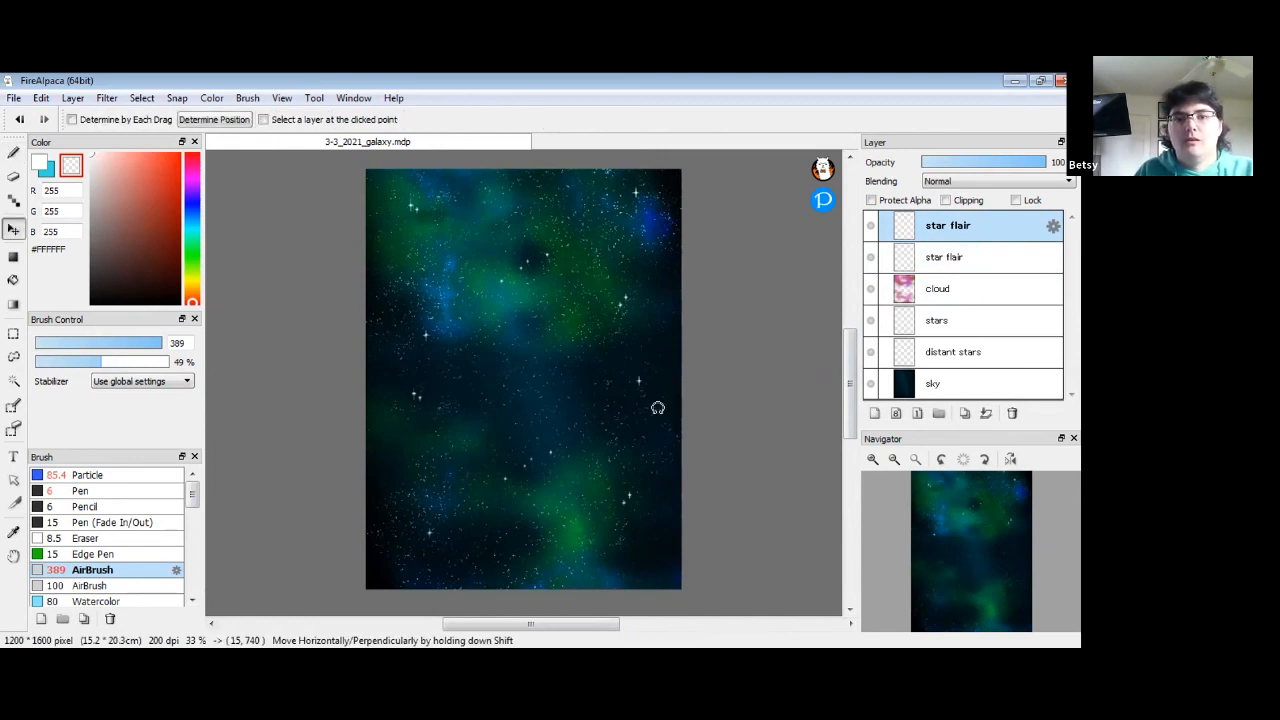
Step: Rotate the star flair copy by a half turn and shift it slightly up within the lower half
key("ctrl+t")
left_click_drag(665, 376, 574, 418)
key("Return")
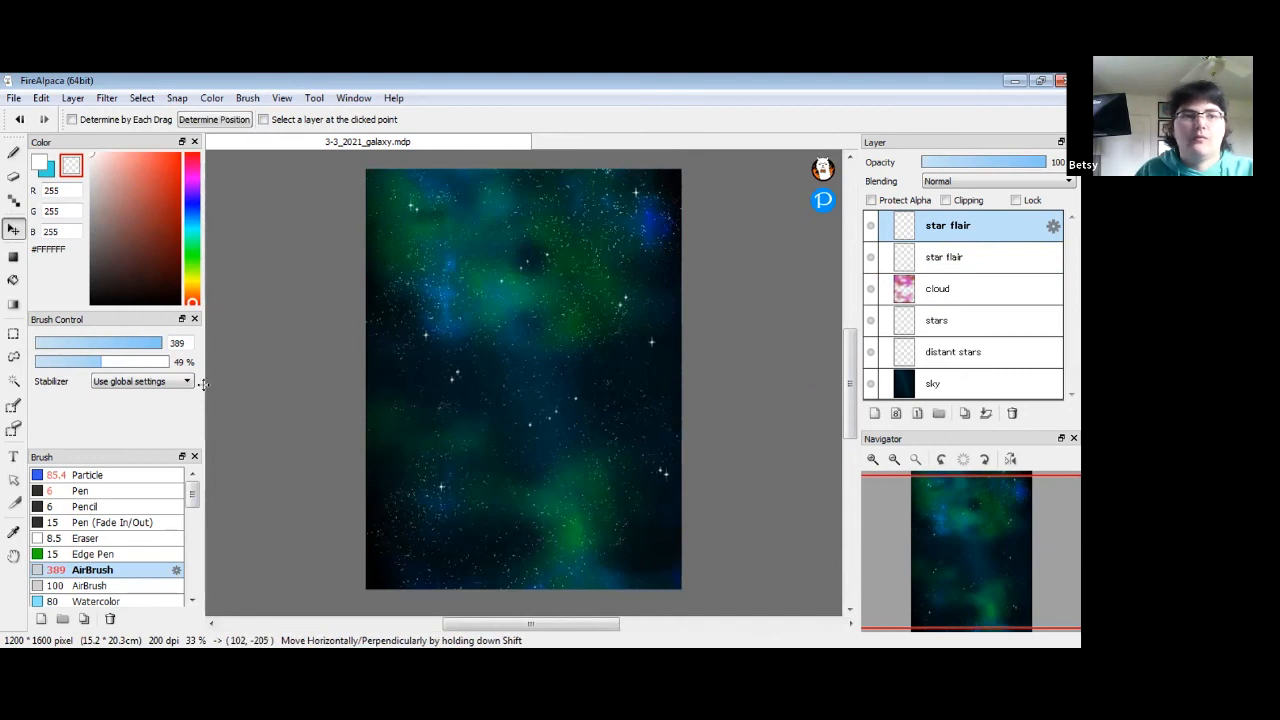
Step: Lasso the small middle stars of the star flair copy, move them to the canvas's lower-left corner, and deselect
left_click(13, 356)
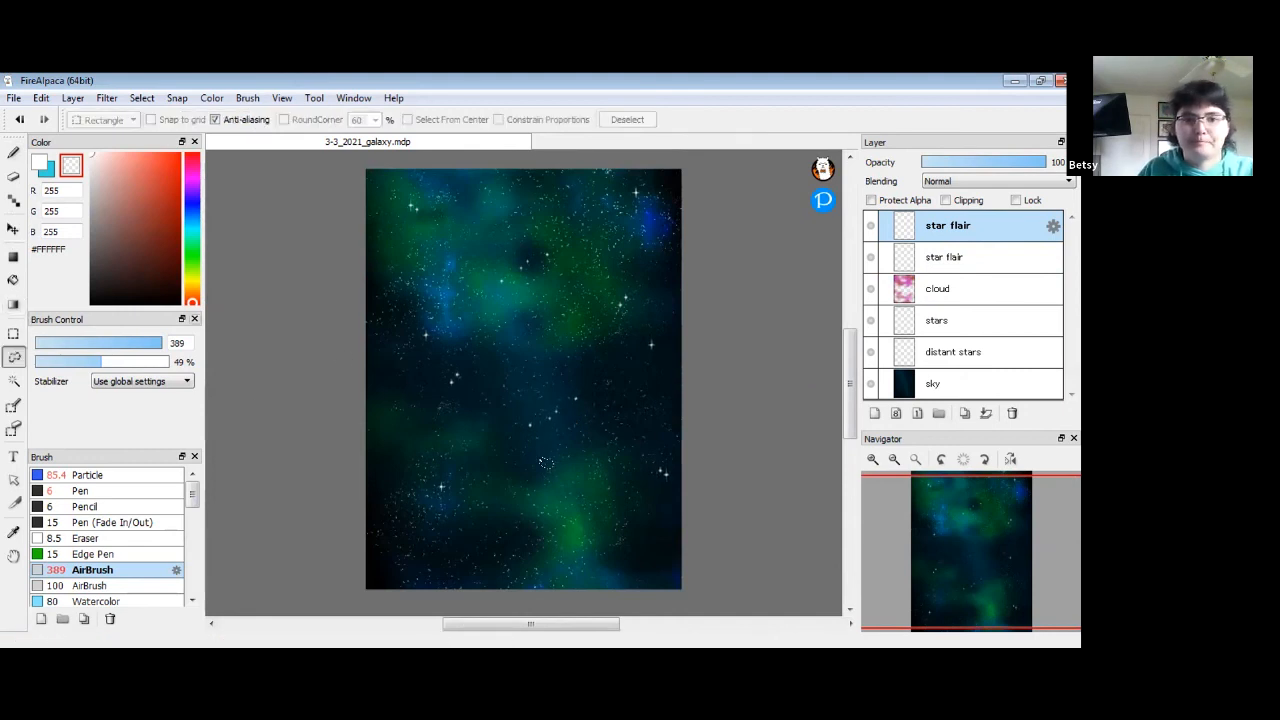
mouse_move(557, 384)
left_mouse_down()
mouse_move(570, 452)
mouse_move(574, 384)
mouse_move(568, 425)
mouse_move(500, 523)
mouse_move(416, 564)
mouse_move(426, 559)
left_mouse_up()
left_click(12, 230)
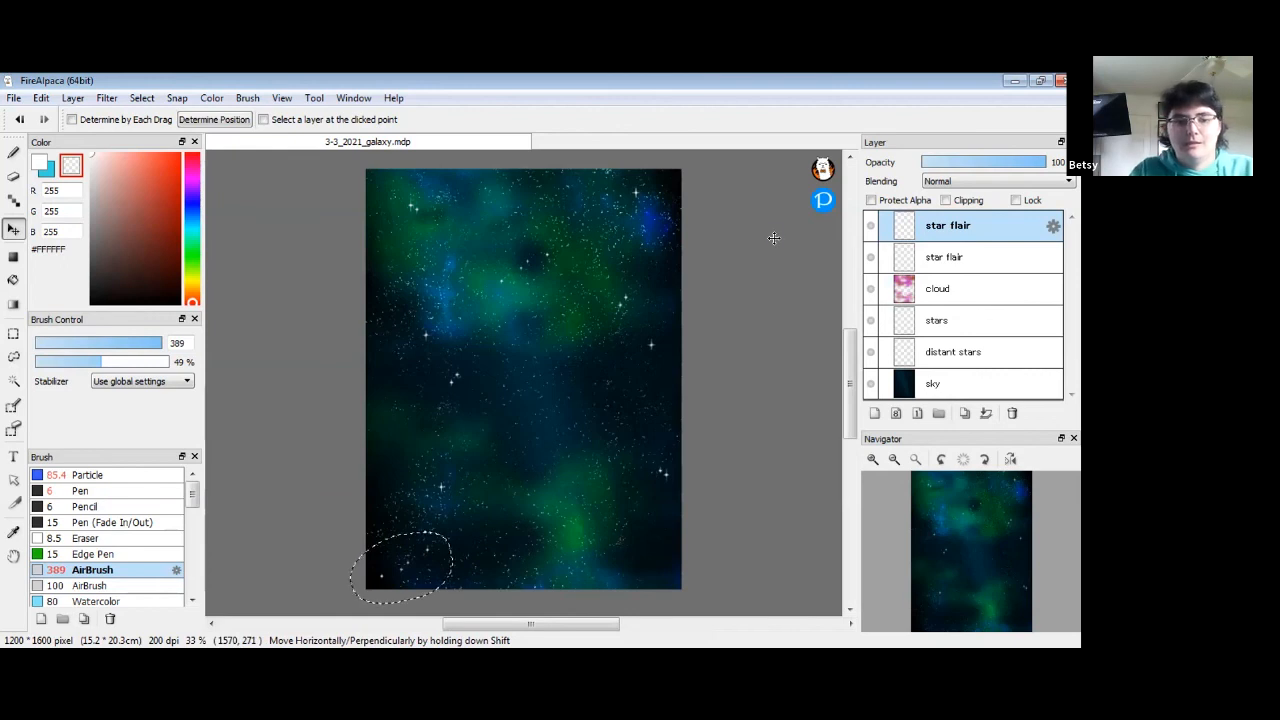
key("Return")
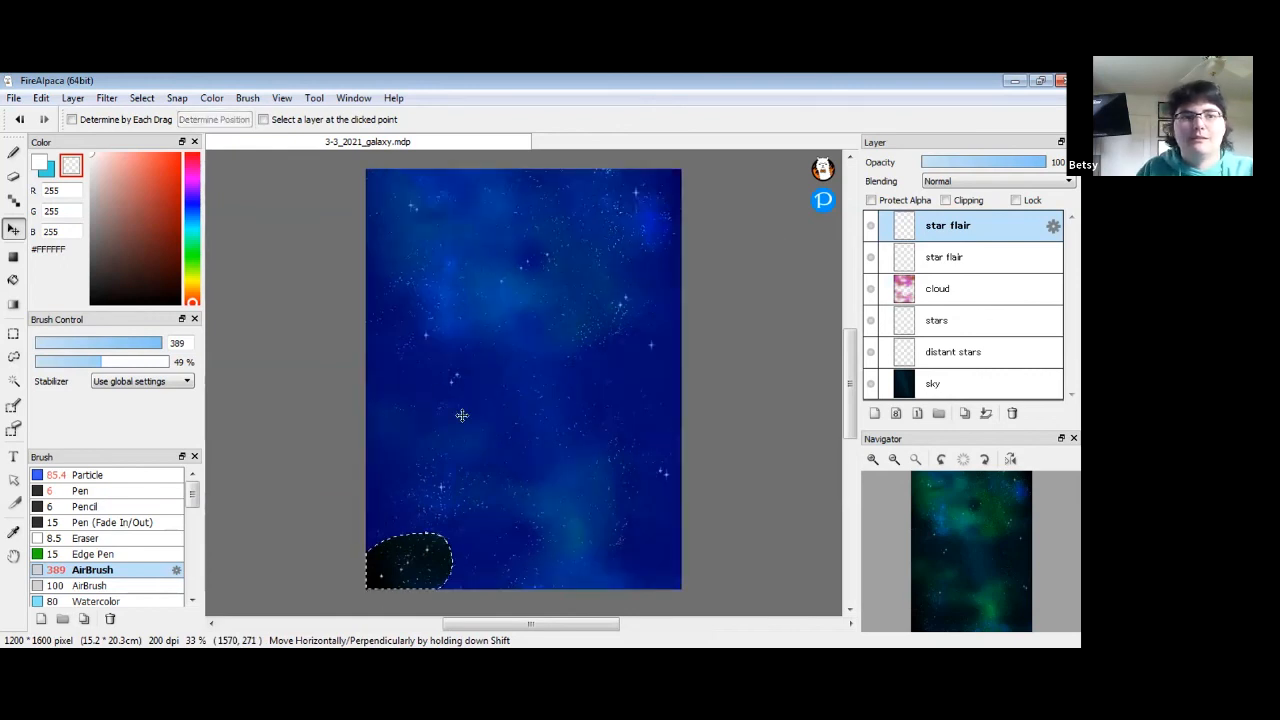
Step: Lasso the lower star of the close pair left of the canvas centre and move it beside the lower-right stars
left_click(13, 356)
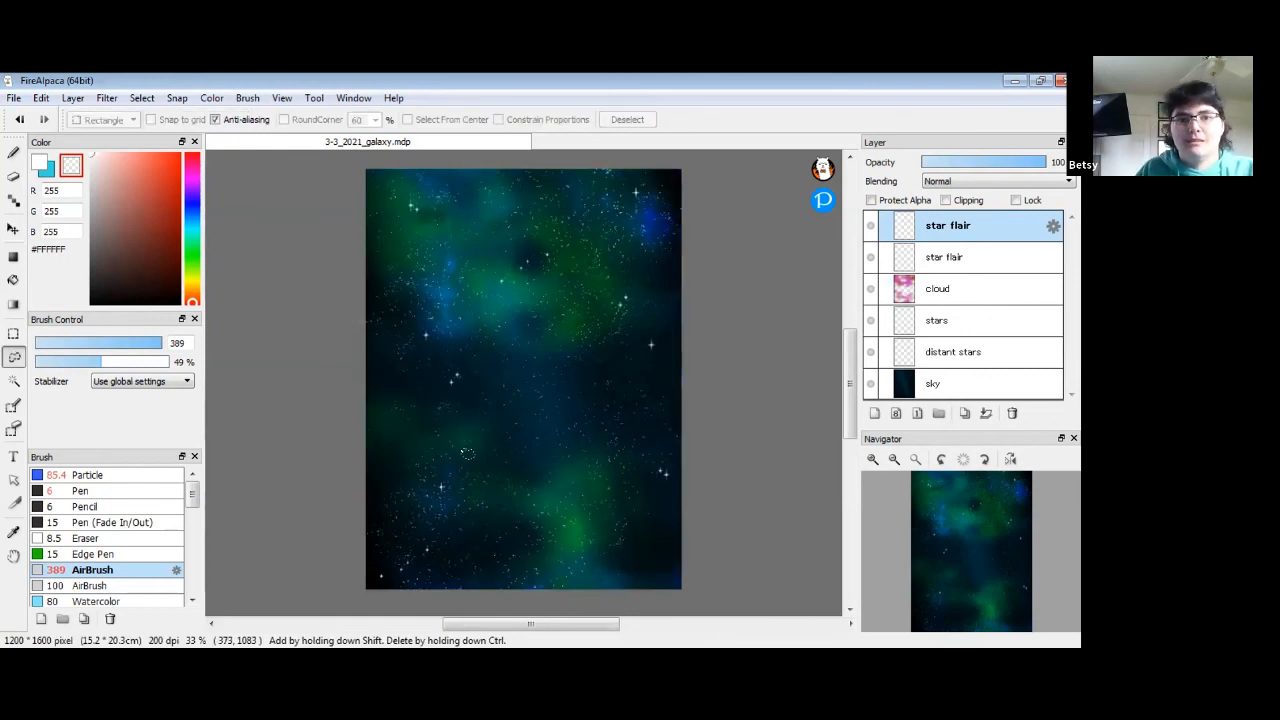
mouse_move(465, 380)
left_mouse_down()
mouse_move(450, 372)
mouse_move(443, 394)
mouse_move(458, 385)
mouse_move(656, 498)
left_mouse_up()
left_click(12, 230)
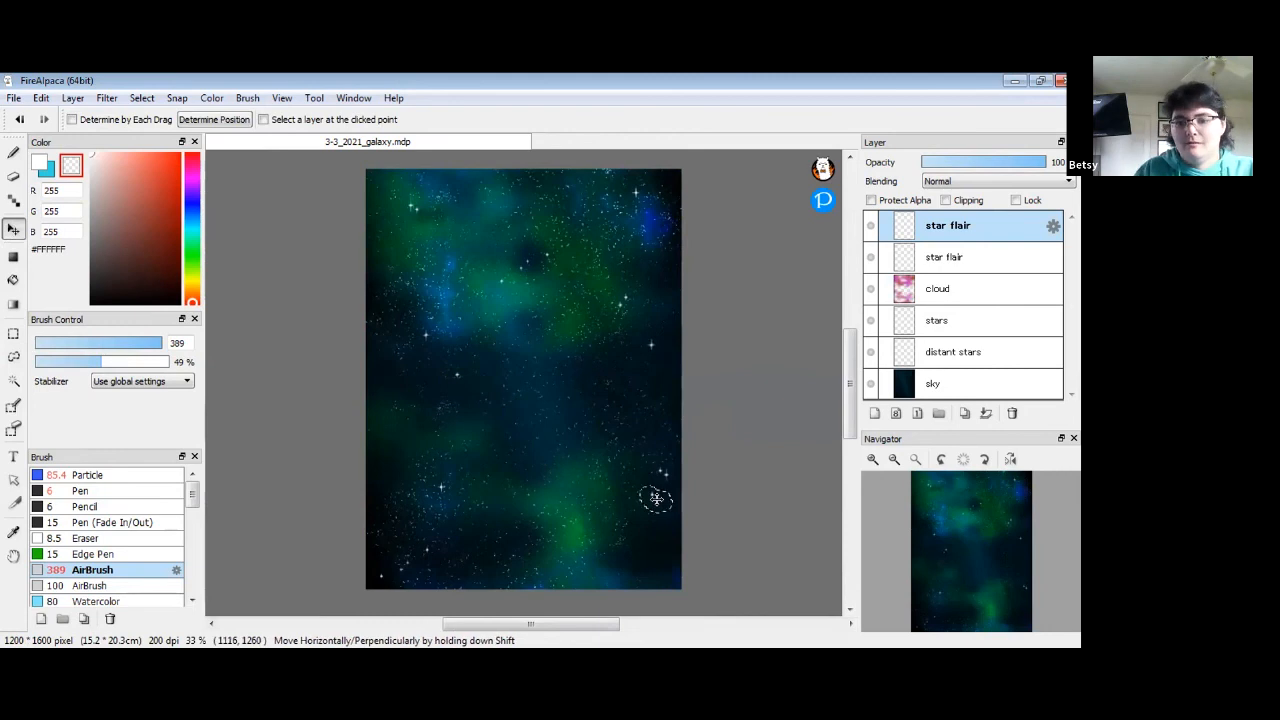
key("ctrl+d")
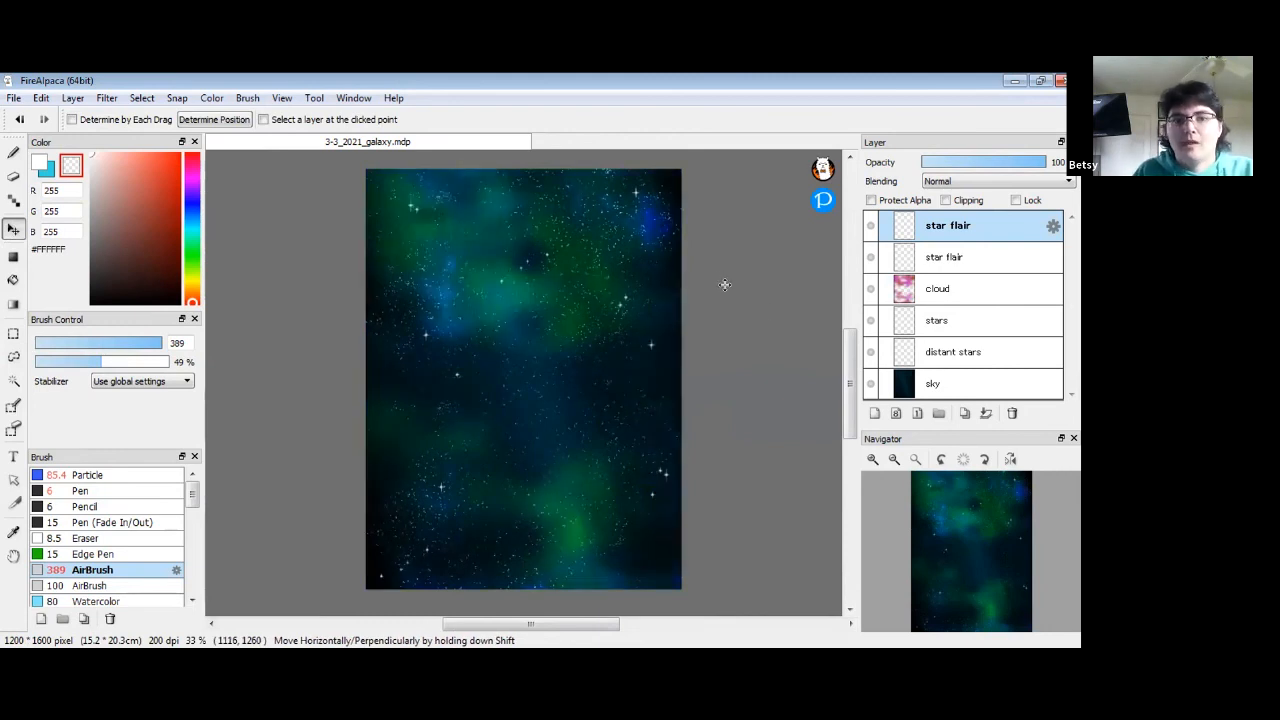
Step: Lasso the remaining star of the former pair, move it toward the centre of the canvas, and deselect
left_click(13, 356)
mouse_move(458, 350)
left_mouse_down()
mouse_move(476, 400)
mouse_move(440, 354)
left_mouse_up()
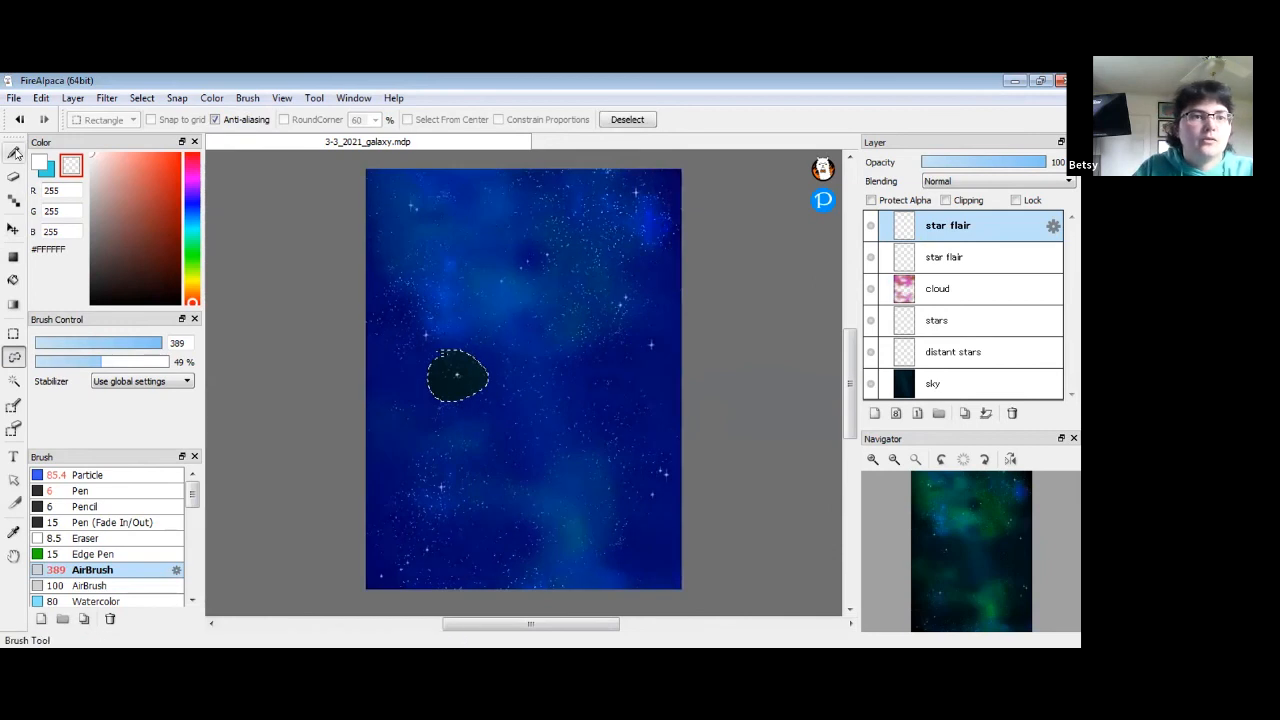
left_click(13, 229)
left_click_drag(466, 377, 518, 410)
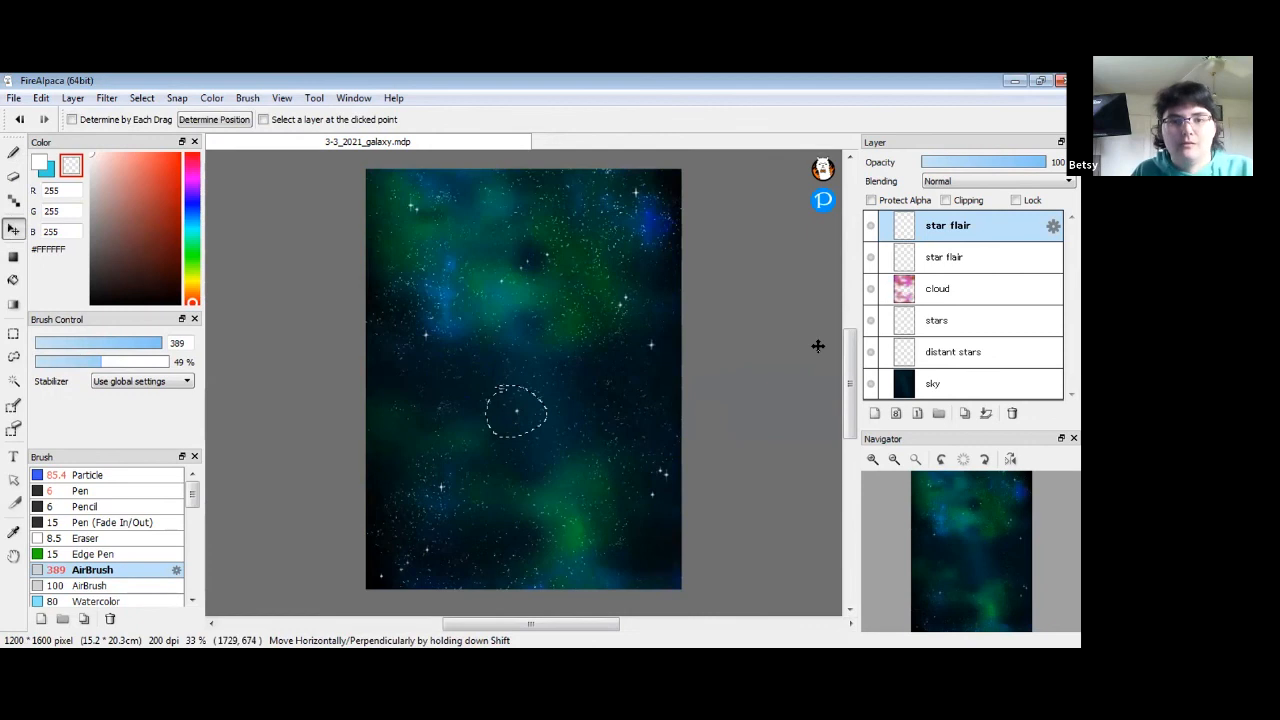
key("ctrl+d")
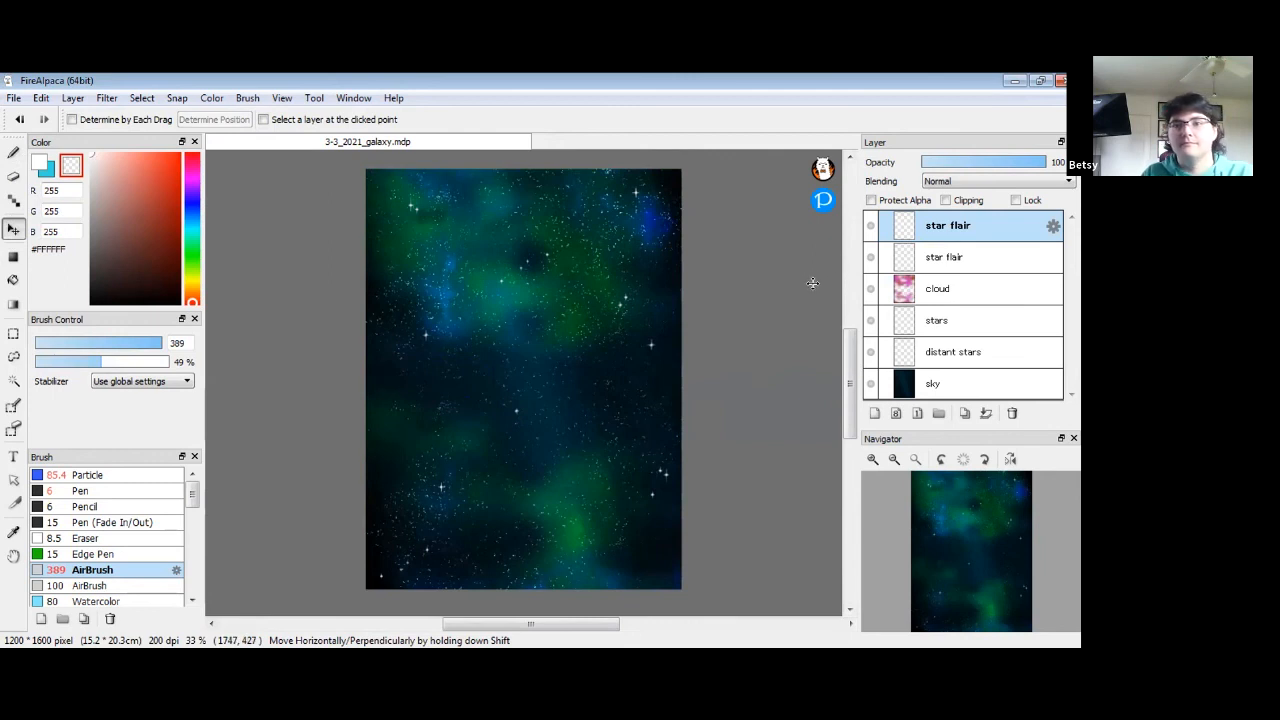
Step: Merge the star flair copy into the star flair layer below and shift the cloud layer's hue to -102
key("ctrl+e")
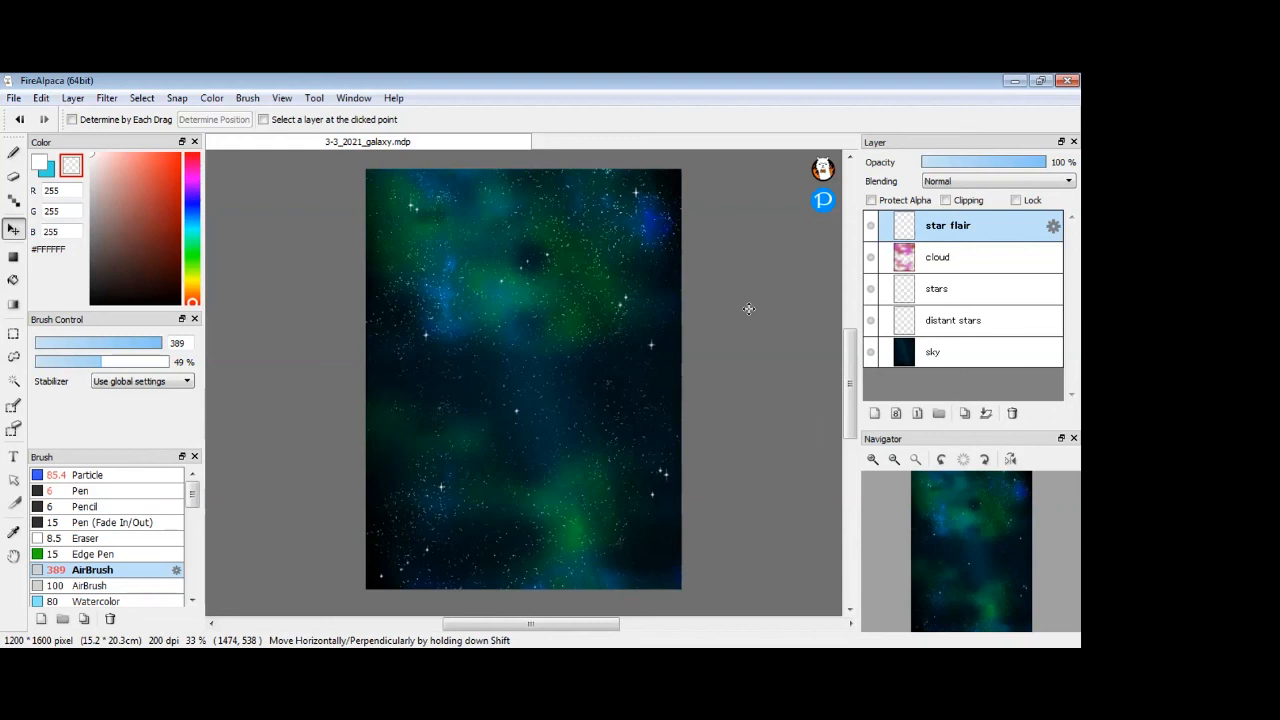
left_click(968, 258)
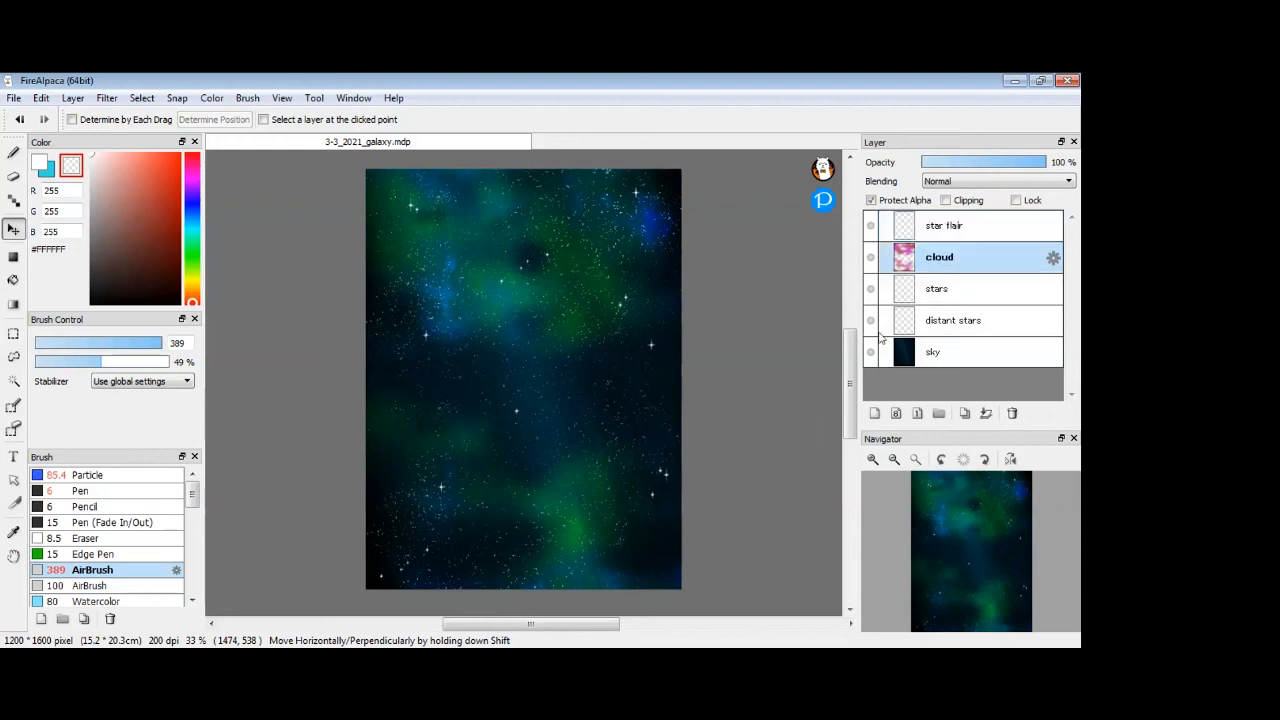
key("ctrl+u")
left_click_drag(548, 361, 455, 361)
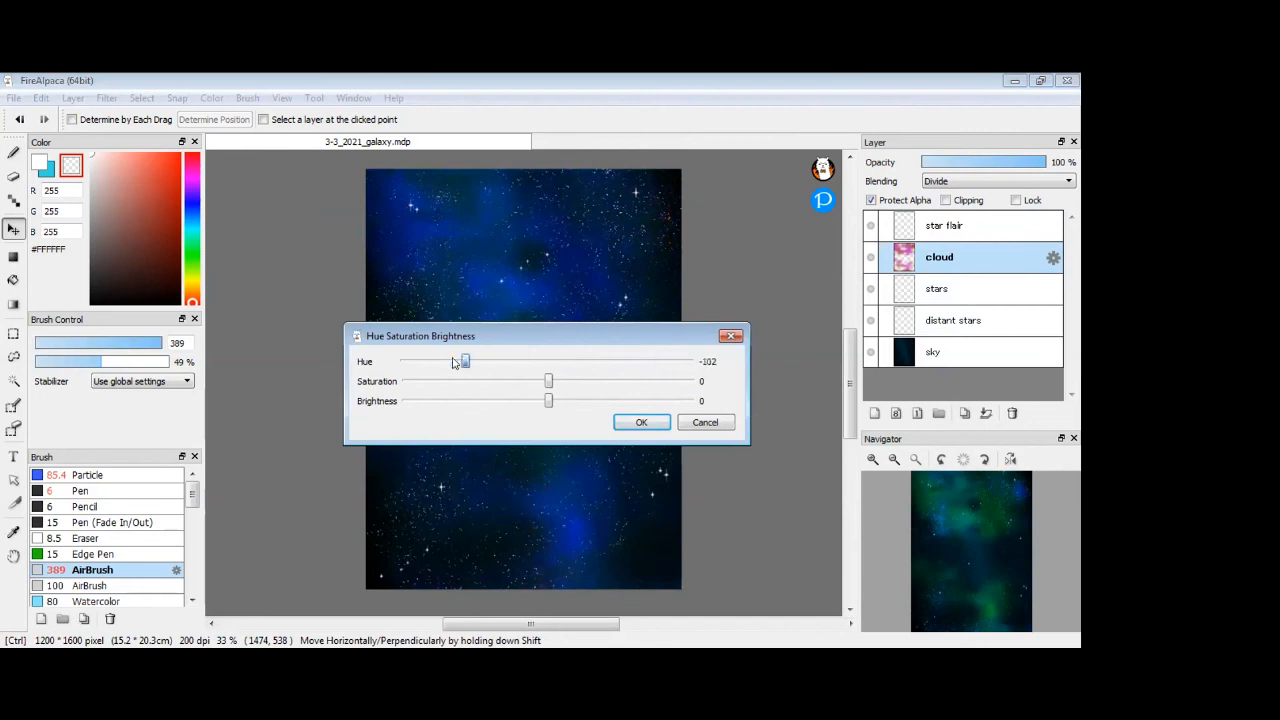
left_click(642, 423)
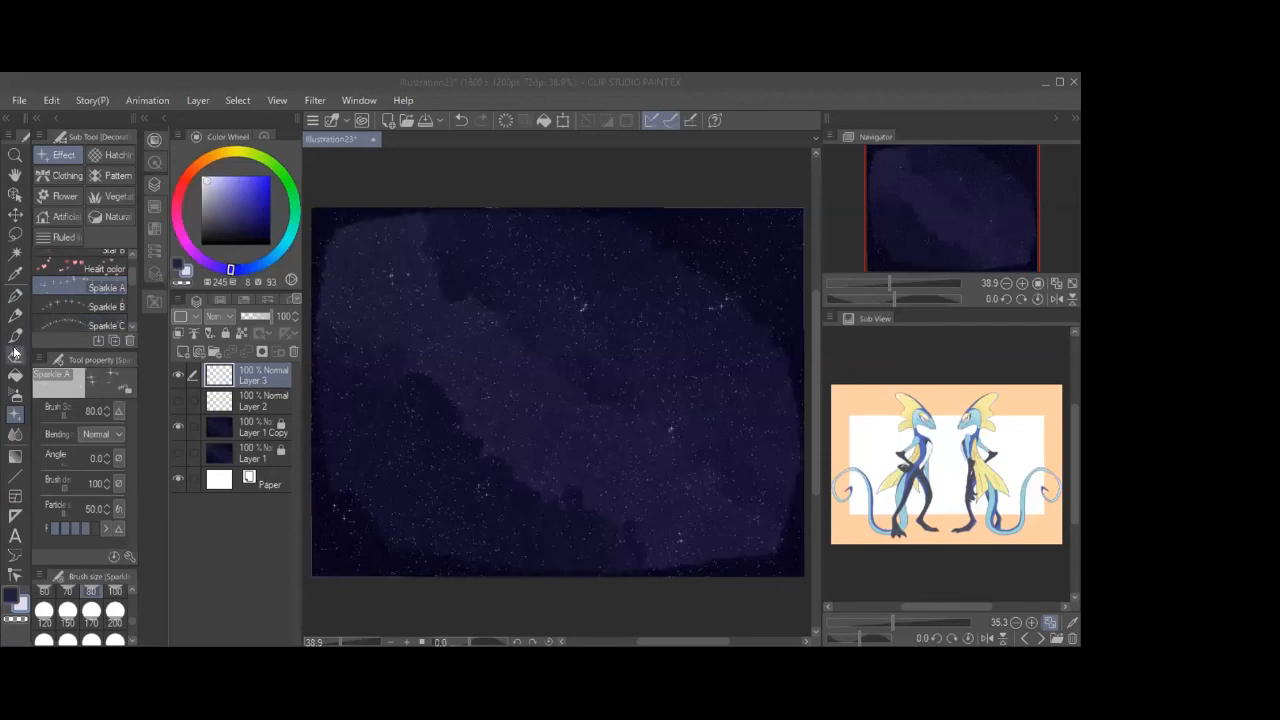
Step: Switch to Clip Studio Paint and look through the airbrush, fill, decoration, brush and pencil sub tools for painting the star field
left_click(15, 394)
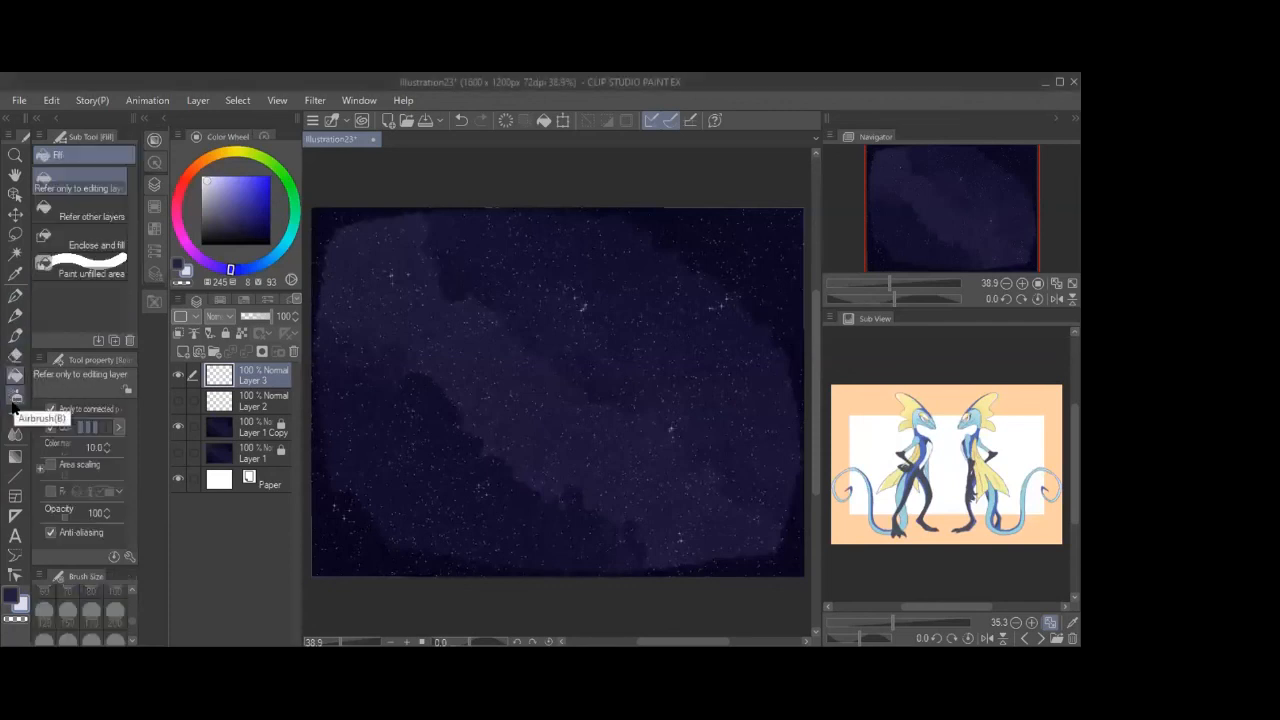
left_click(82, 263)
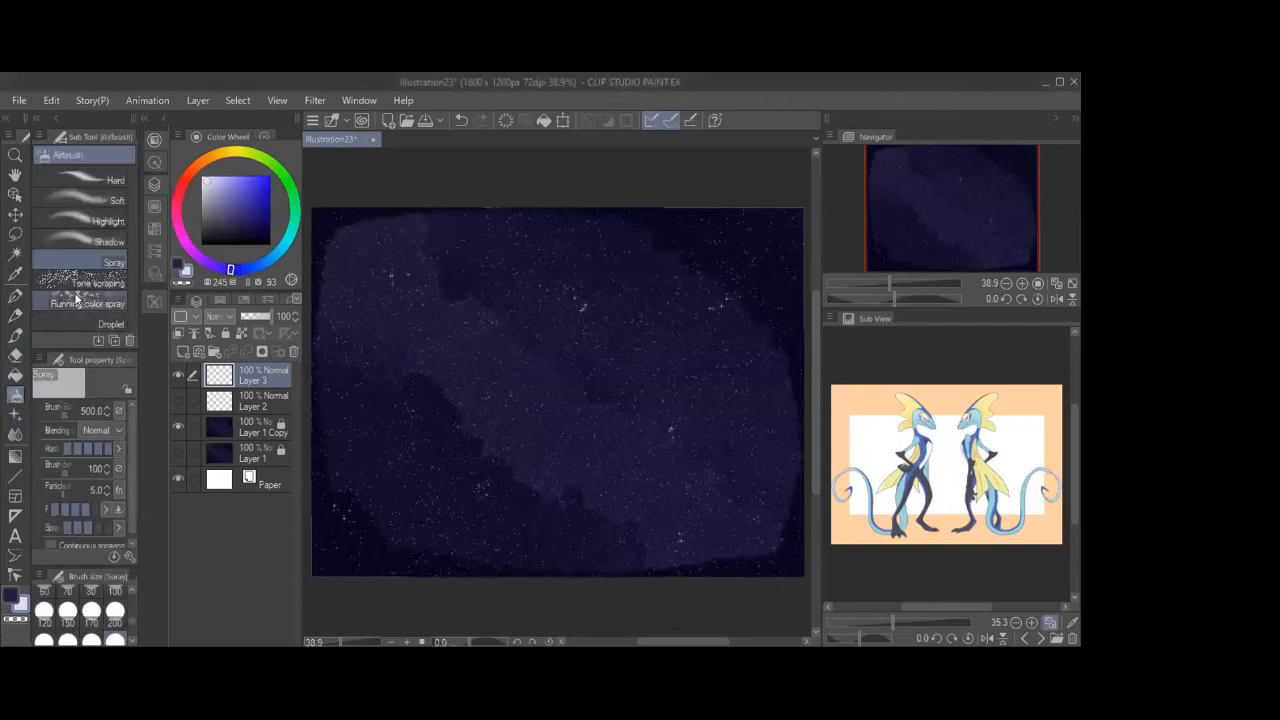
left_click(16, 378)
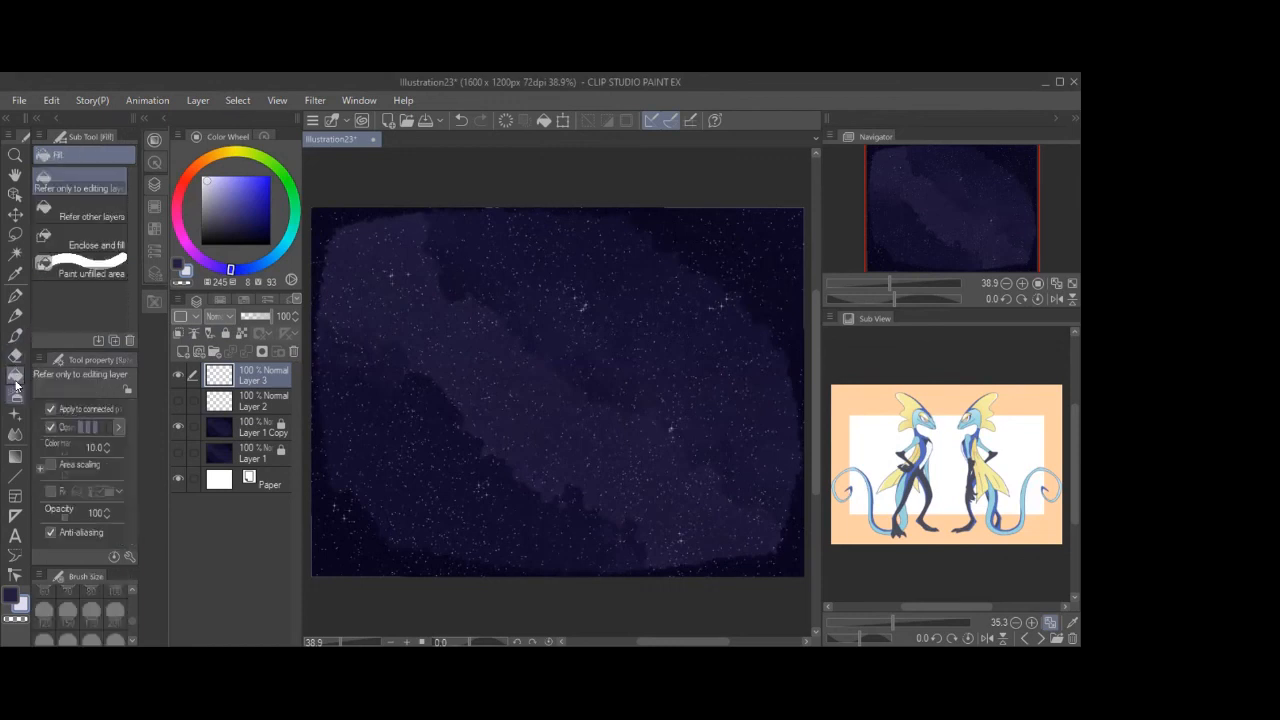
left_click(15, 413)
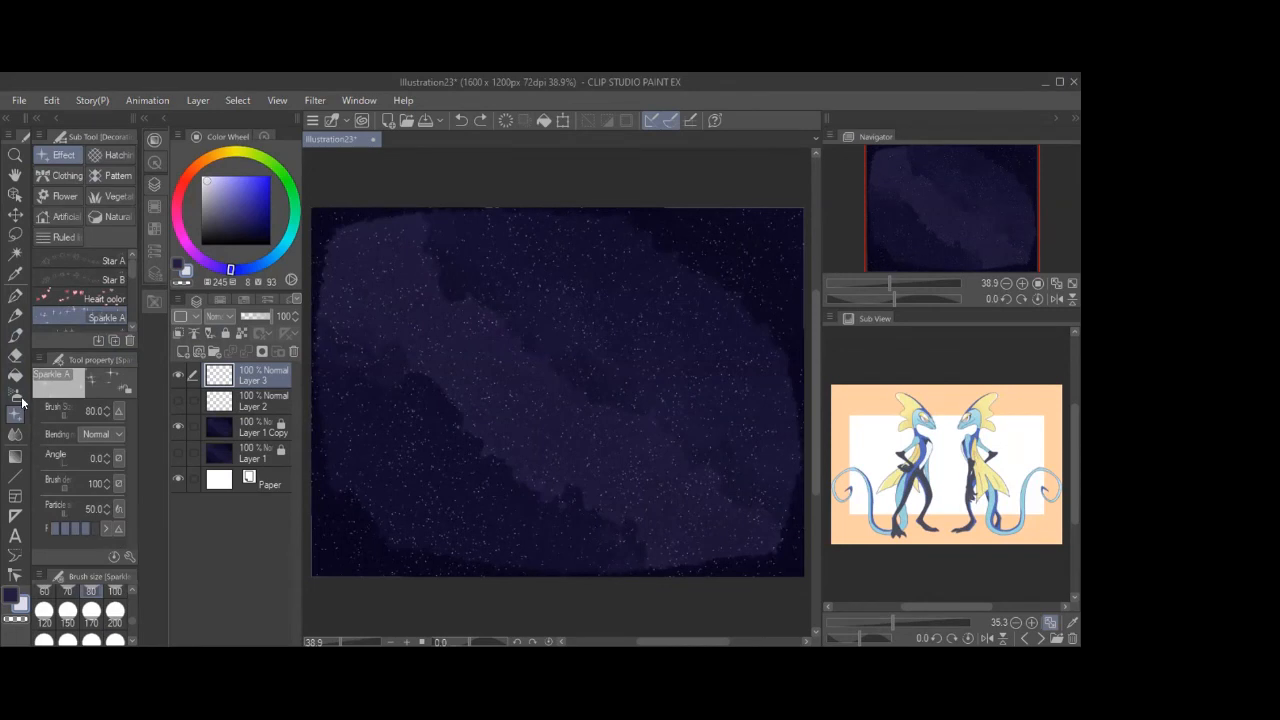
left_click(14, 331)
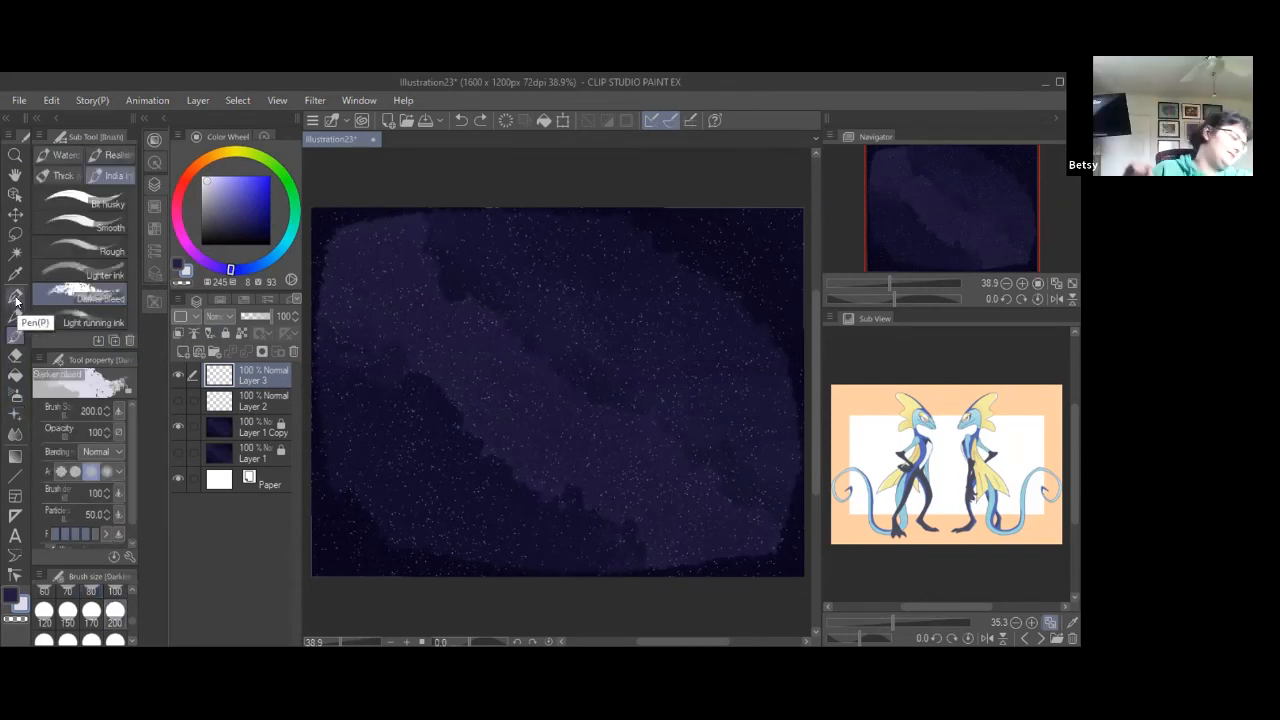
left_click(15, 314)
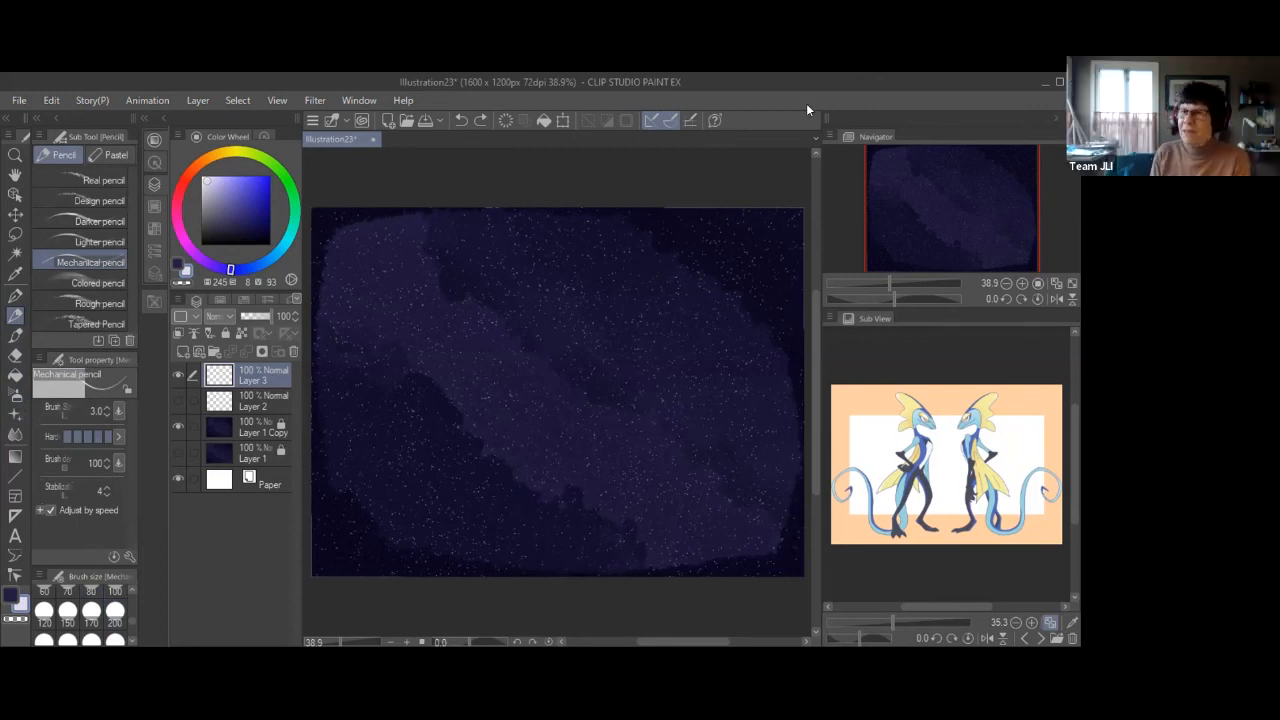
left_click(1006, 283)
left_click(1022, 283)
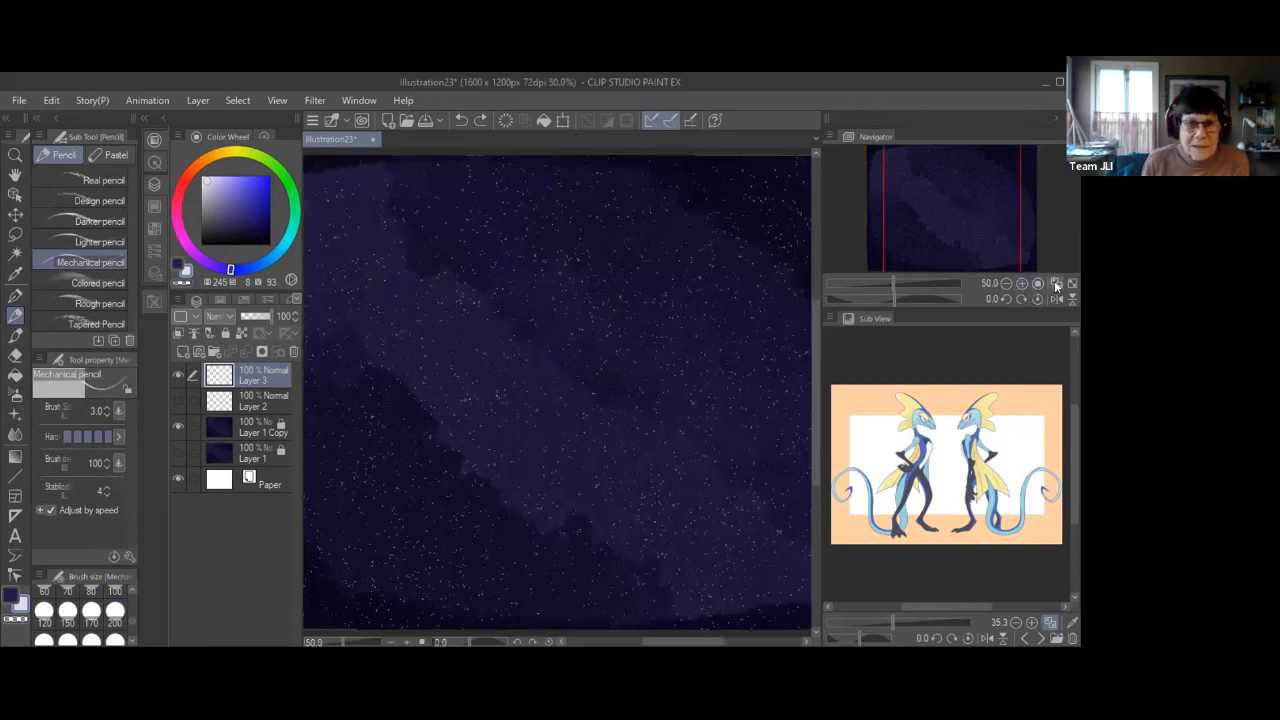
left_click(1056, 284)
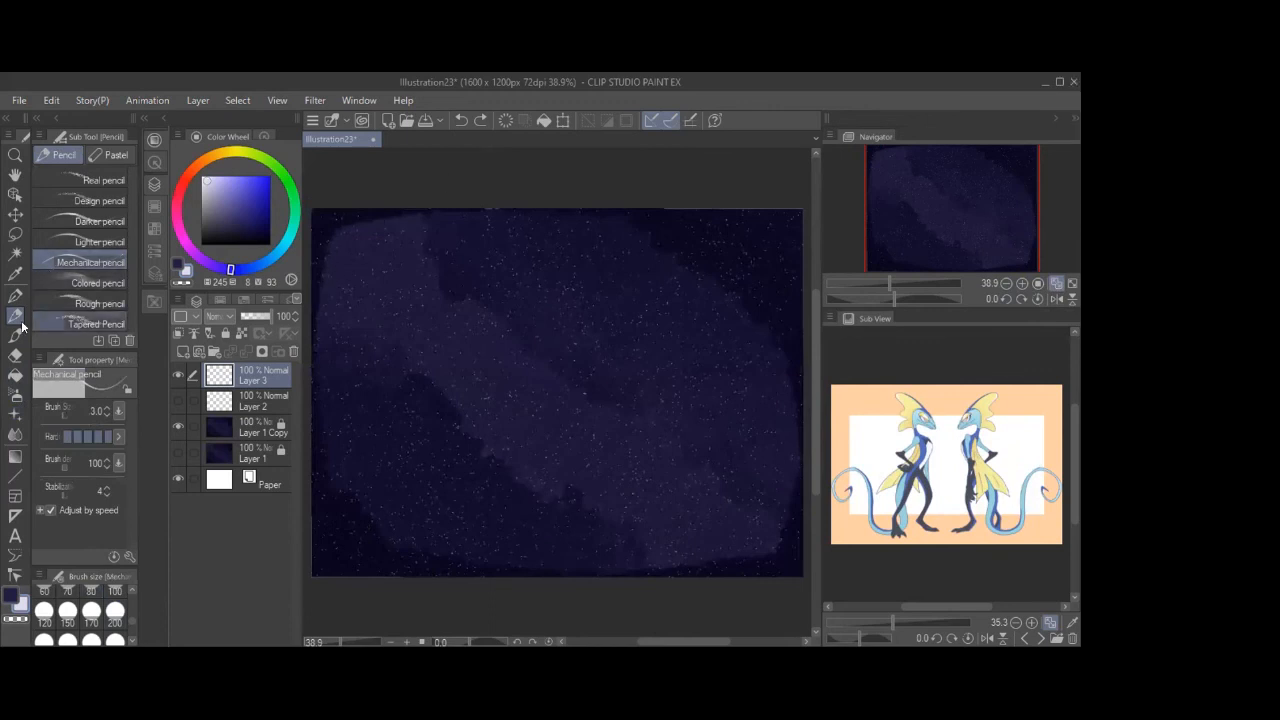
Step: Try a size 500 Spray airbrush stroke of dense specks down the canvas on Layer 3, and undo it
left_click(16, 395)
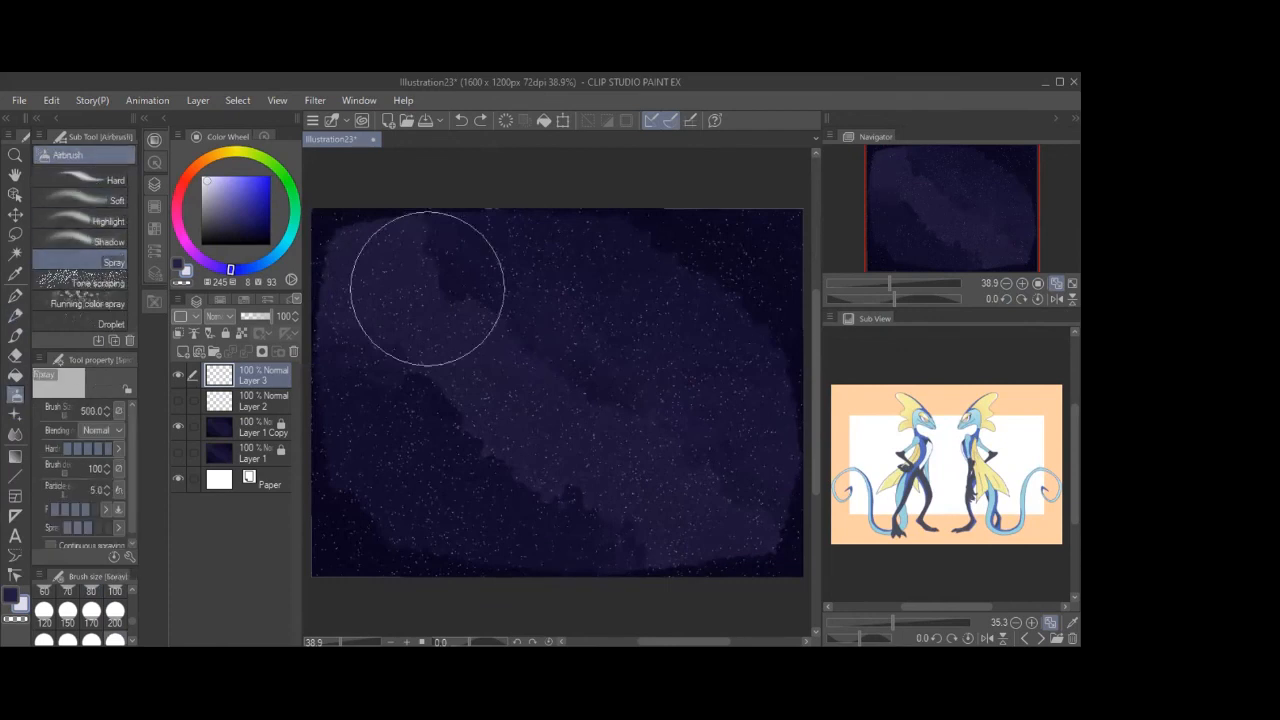
mouse_move(480, 264)
left_mouse_down()
mouse_move(466, 429)
mouse_move(480, 435)
mouse_move(490, 345)
mouse_move(477, 318)
mouse_move(473, 517)
mouse_move(503, 283)
left_mouse_up()
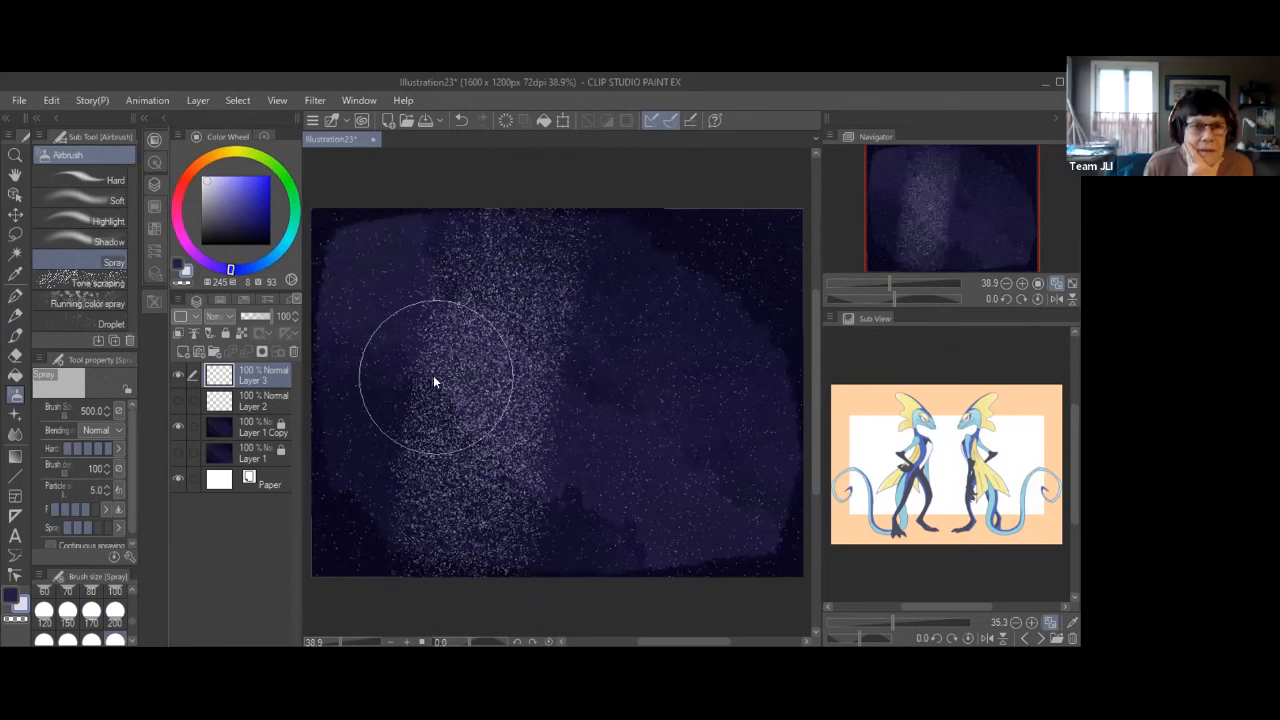
key("ctrl+z")
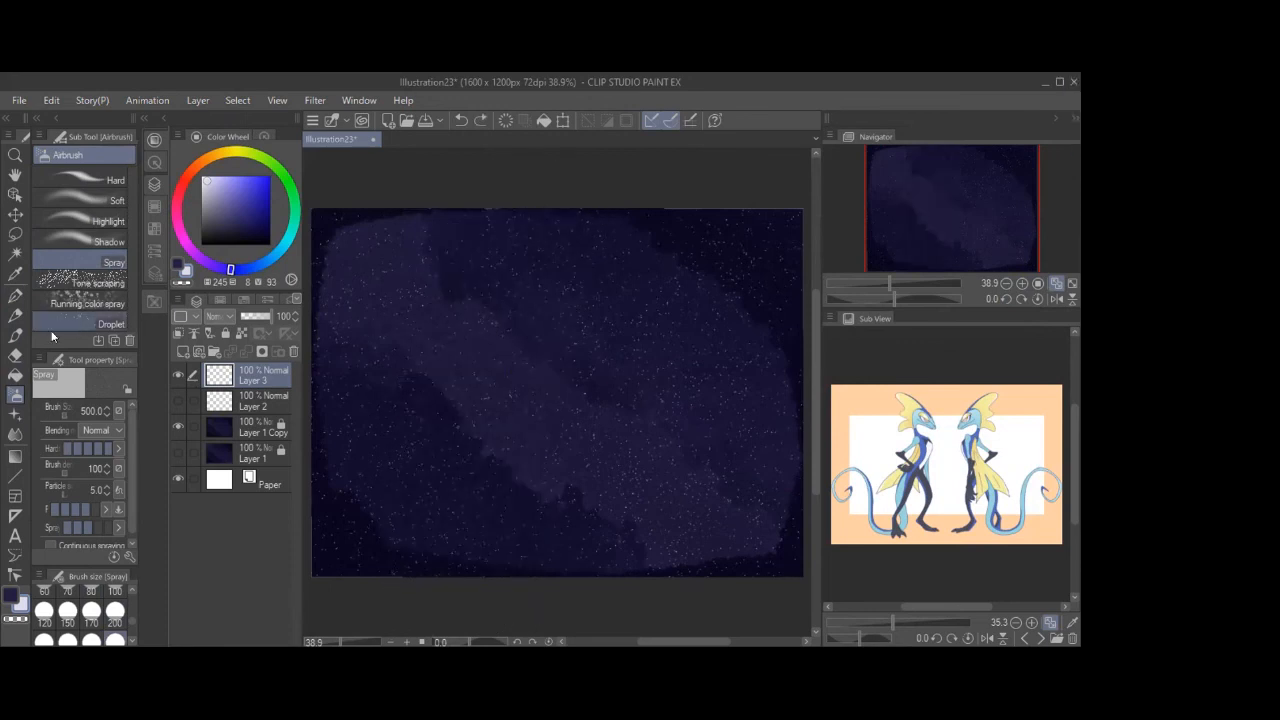
Step: Choose the Darker bleed India ink brush, then select Layer 2 and make it visible
left_click(15, 315)
left_click(15, 335)
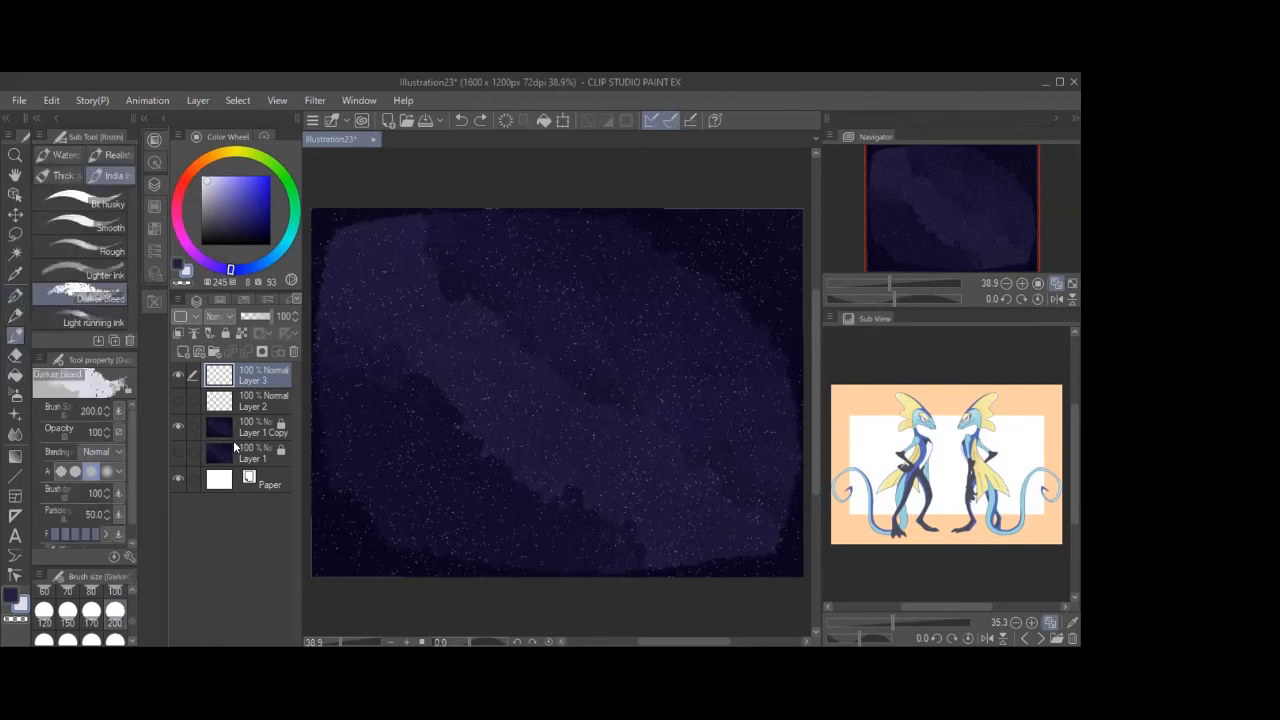
left_click(245, 398)
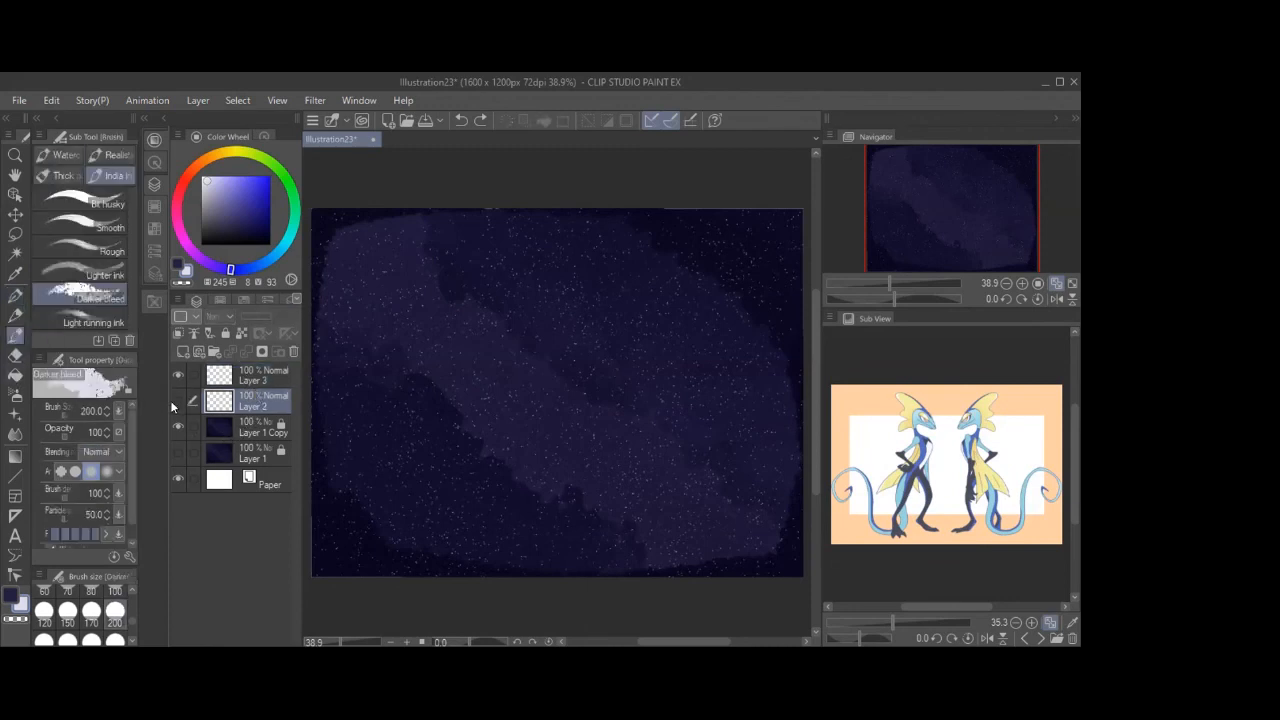
left_click(178, 402)
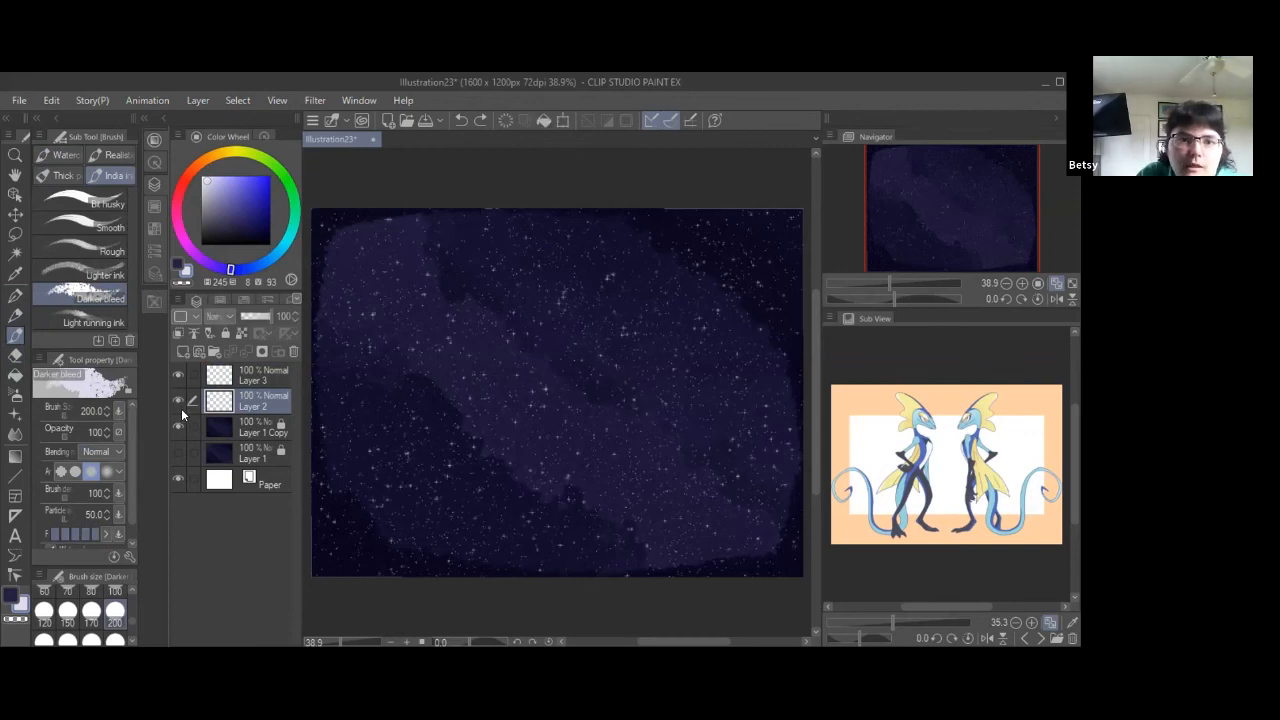